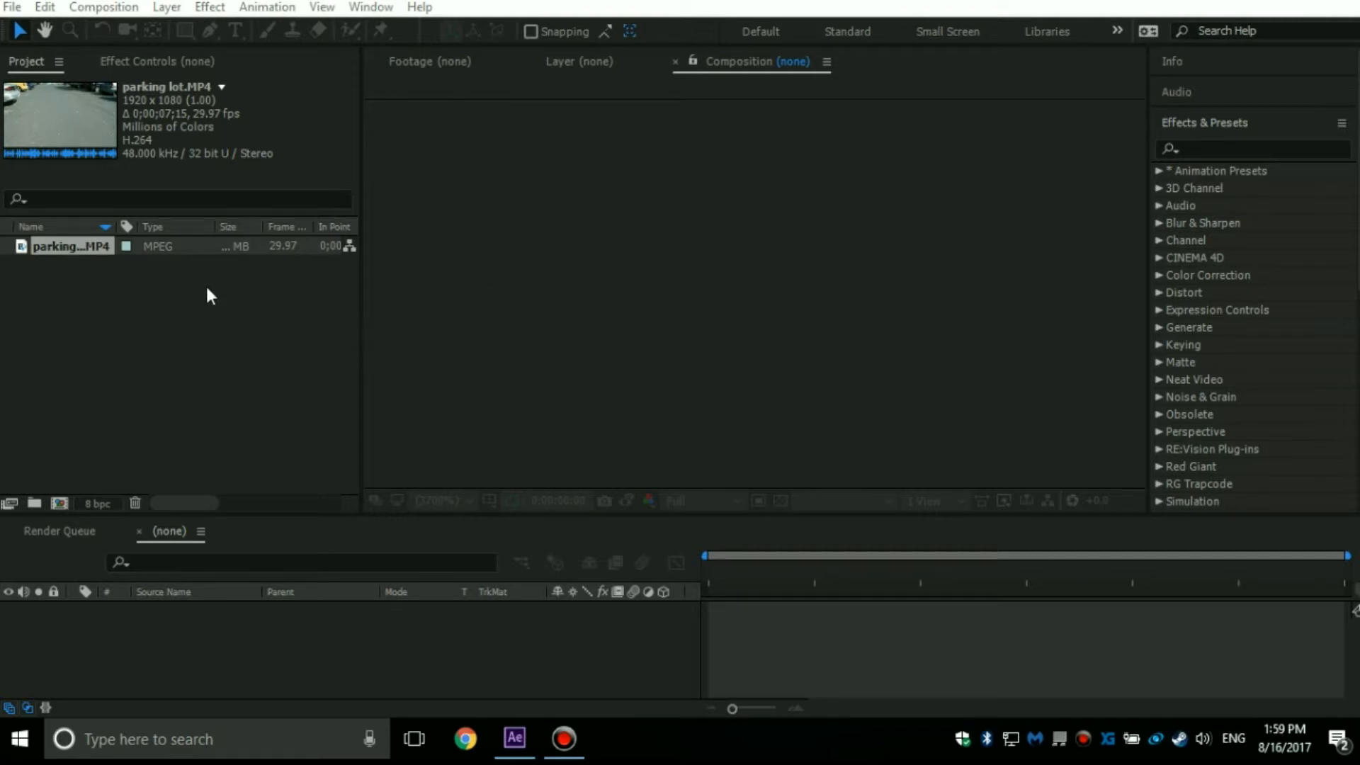
Create a composition from the parking lot.MP4 footage and choose Half as its preview resolution.
drag(75, 243, 401, 565)
drag(442, 647, 441, 645)
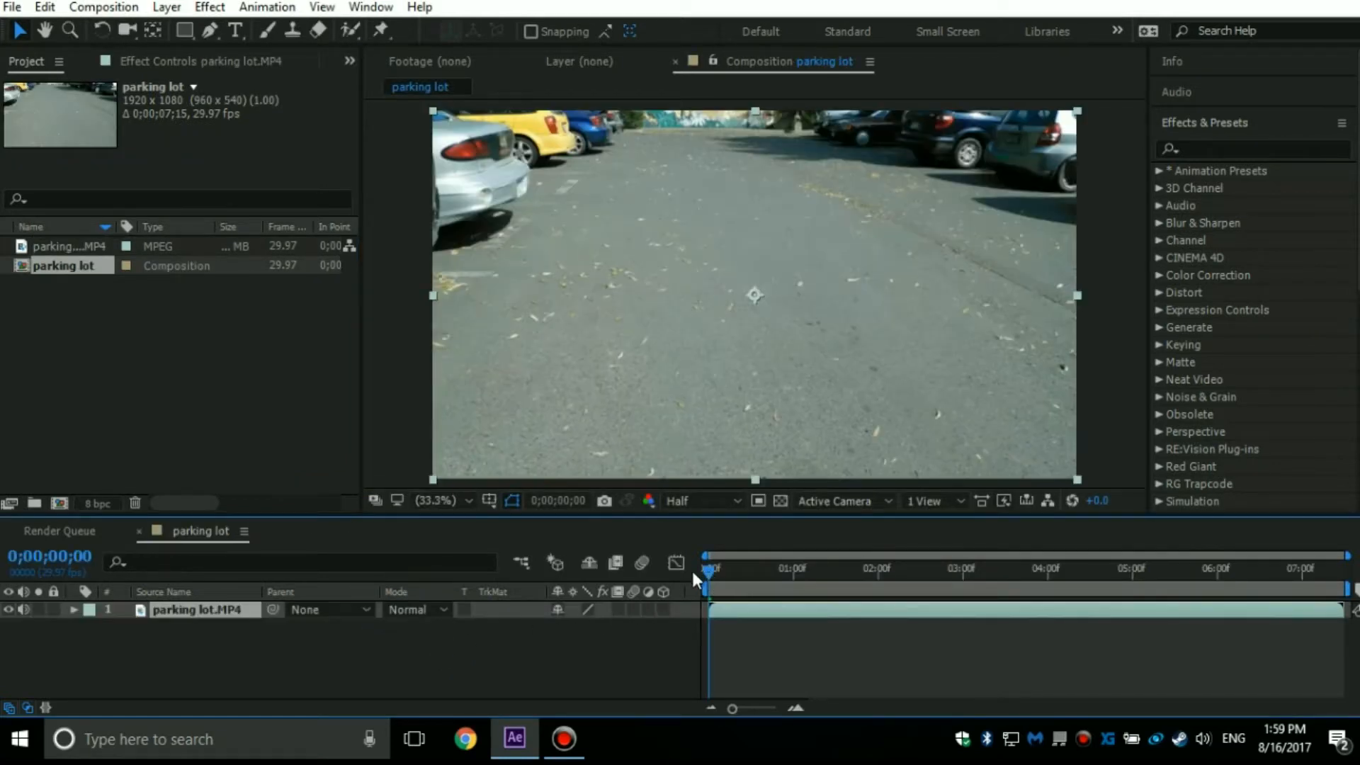
drag(708, 577, 605, 554)
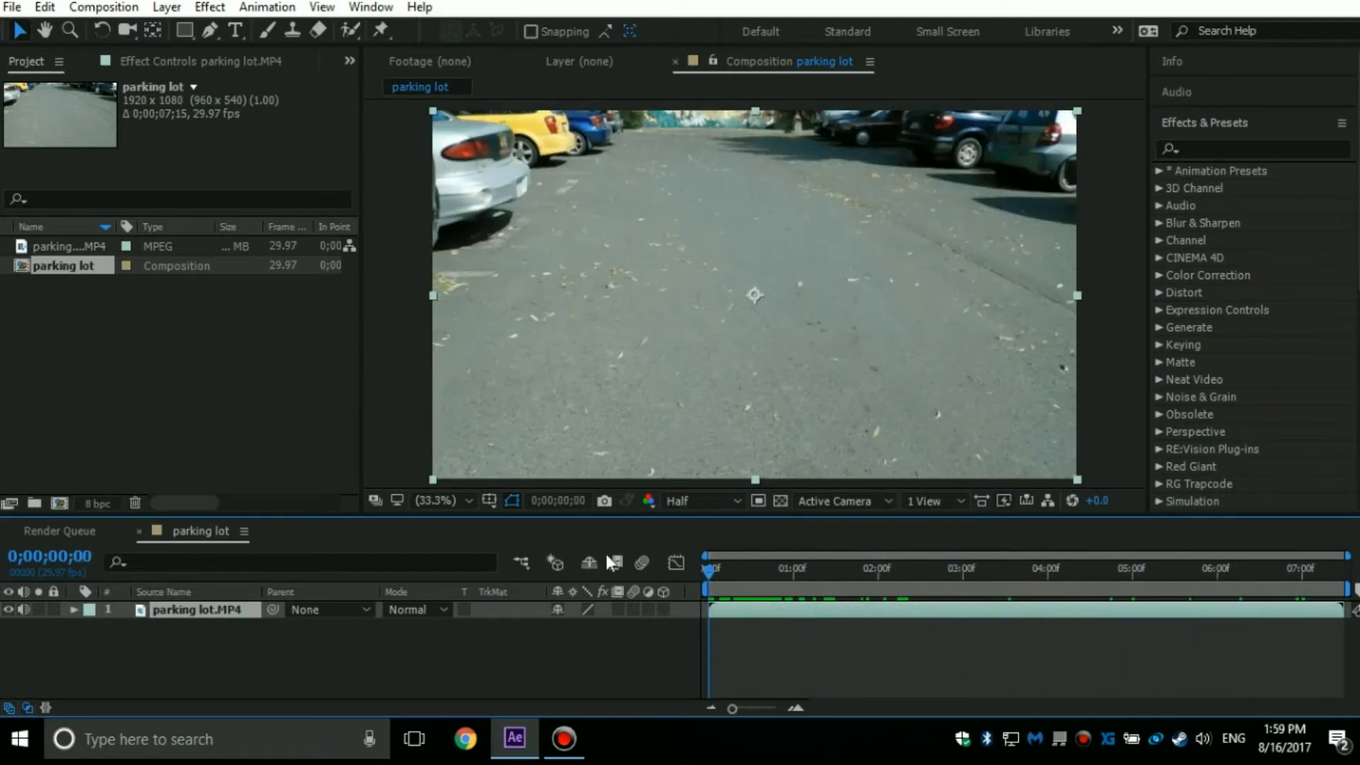
click(694, 503)
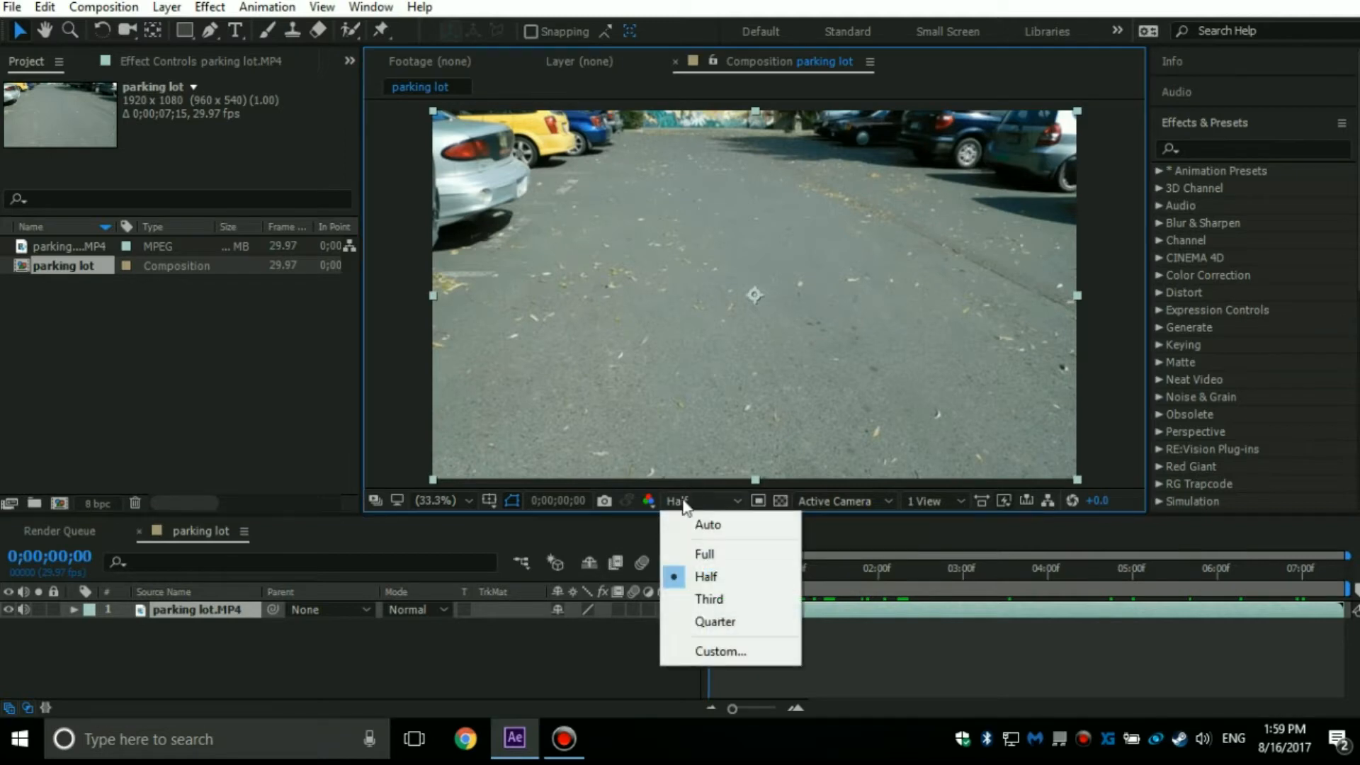
click(712, 577)
End the work area at 0;00;04;27 and trim the composition to it.
drag(706, 572, 1124, 552)
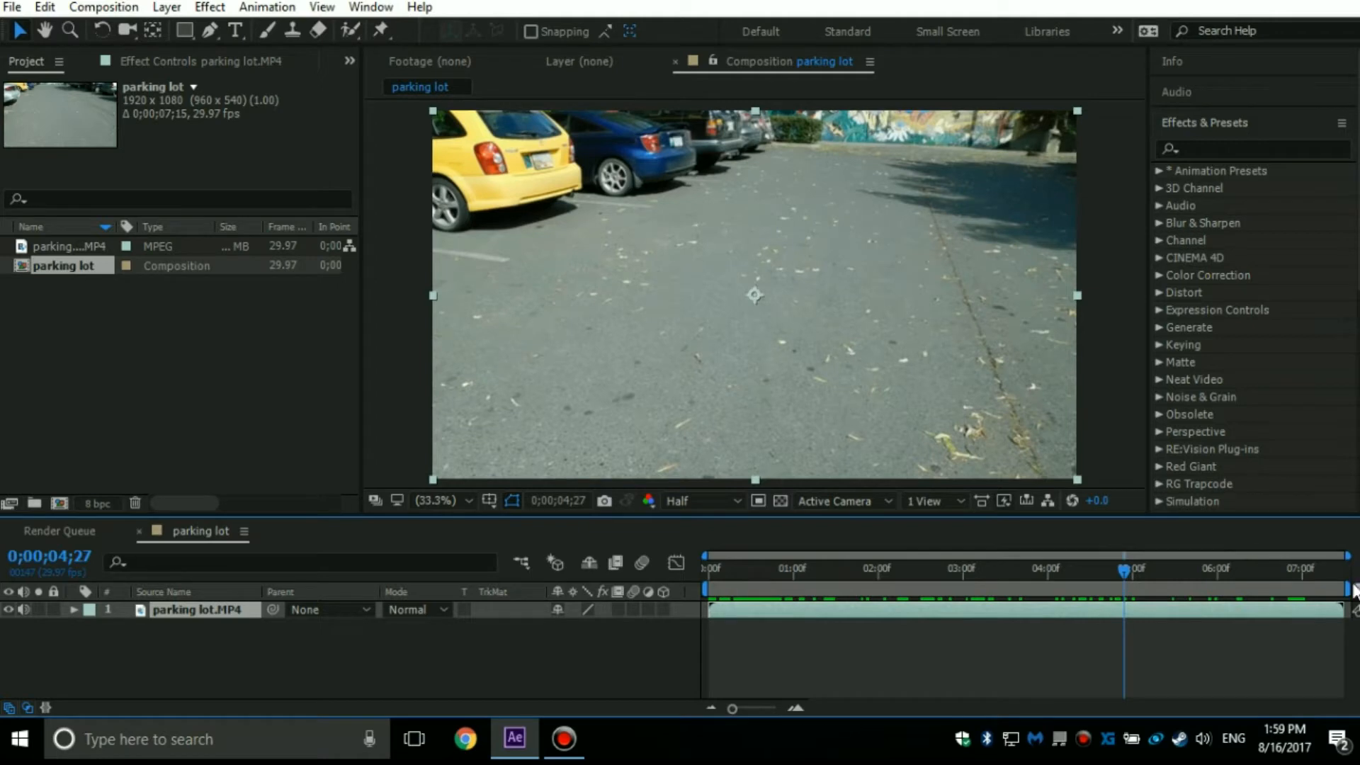
drag(1340, 590, 1127, 574)
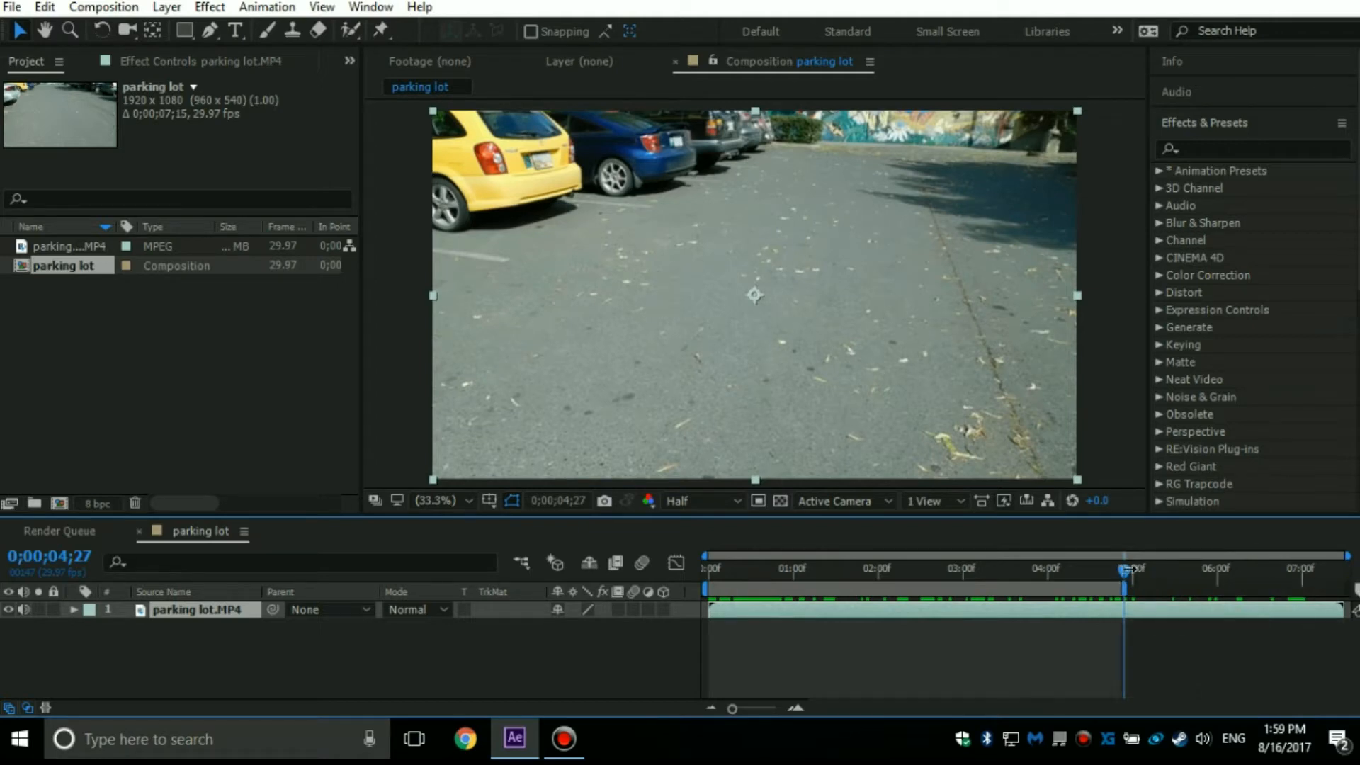
click(104, 7)
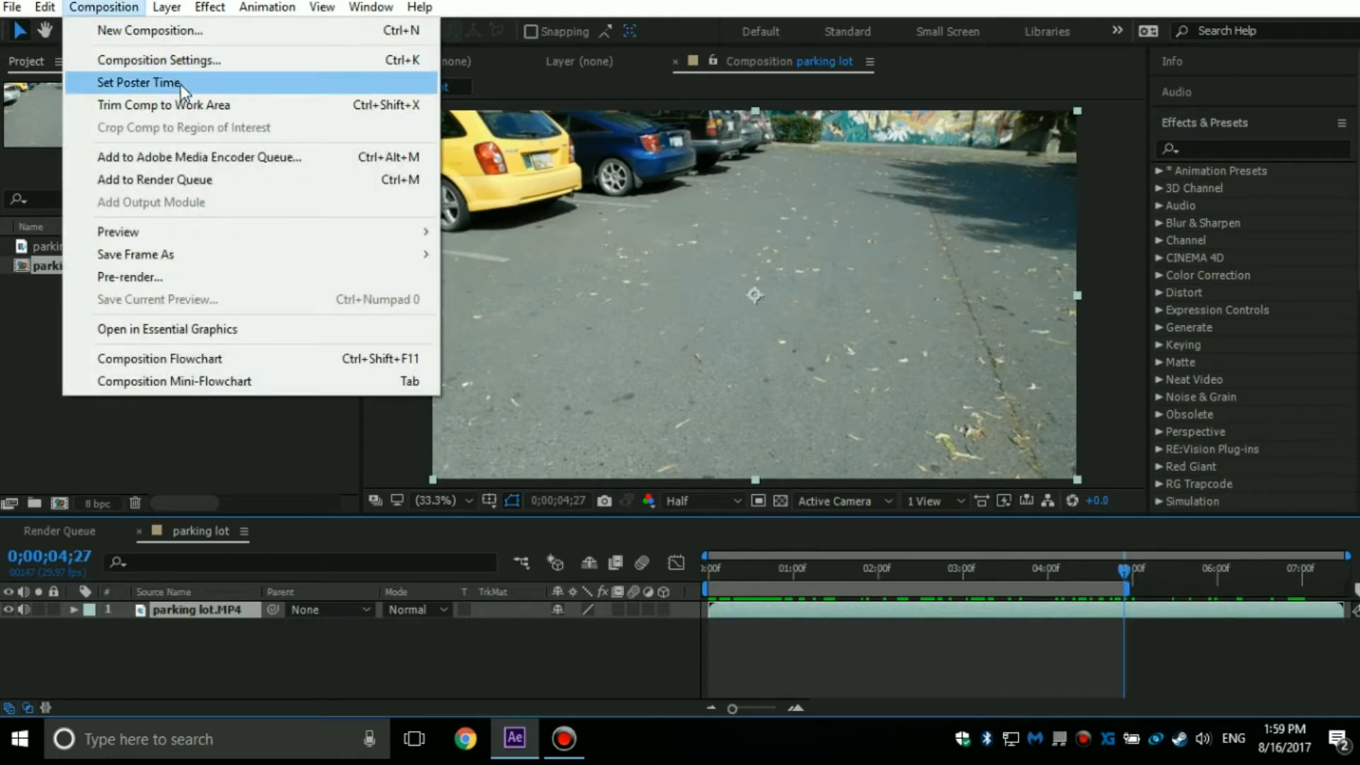
click(198, 106)
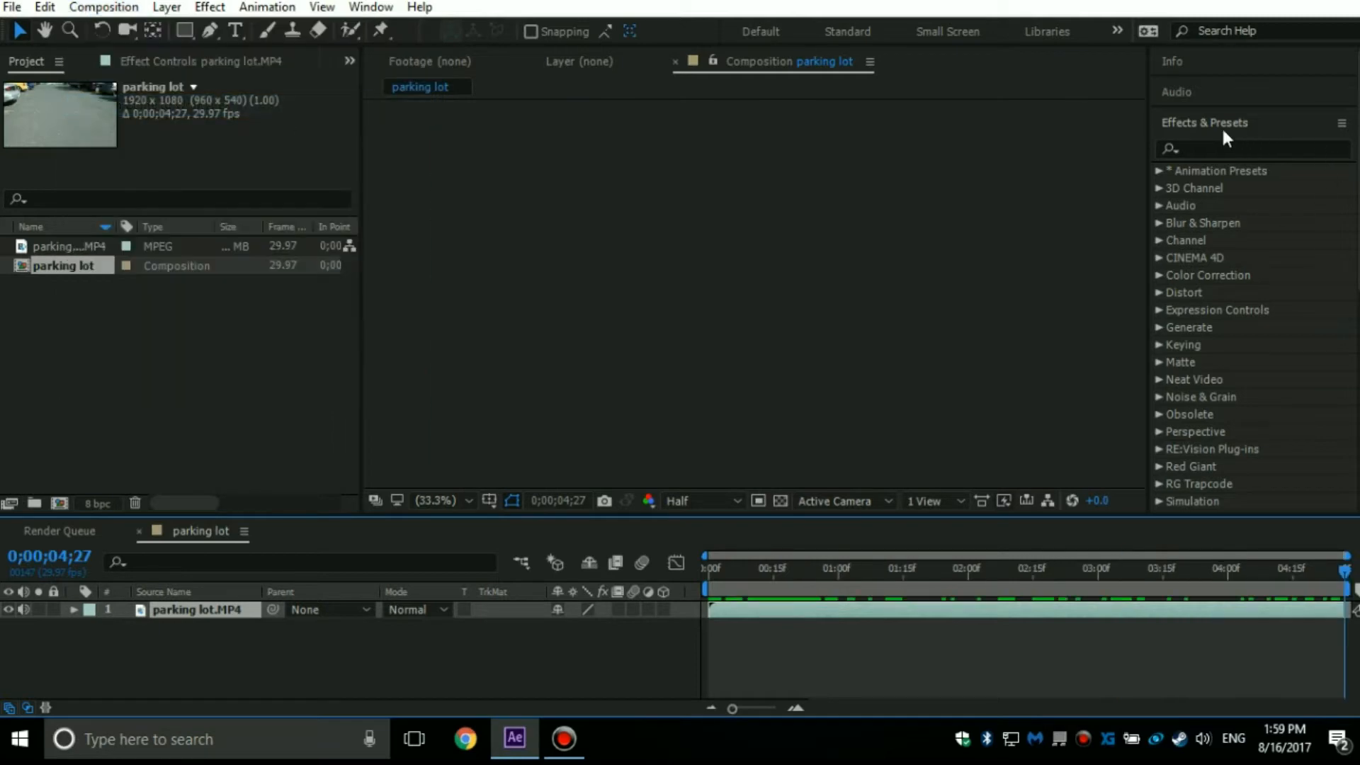
Run Track Camera on the parking lot.MP4 layer from the start of the composition.
scroll(1226, 333, down, 5)
key(Home)
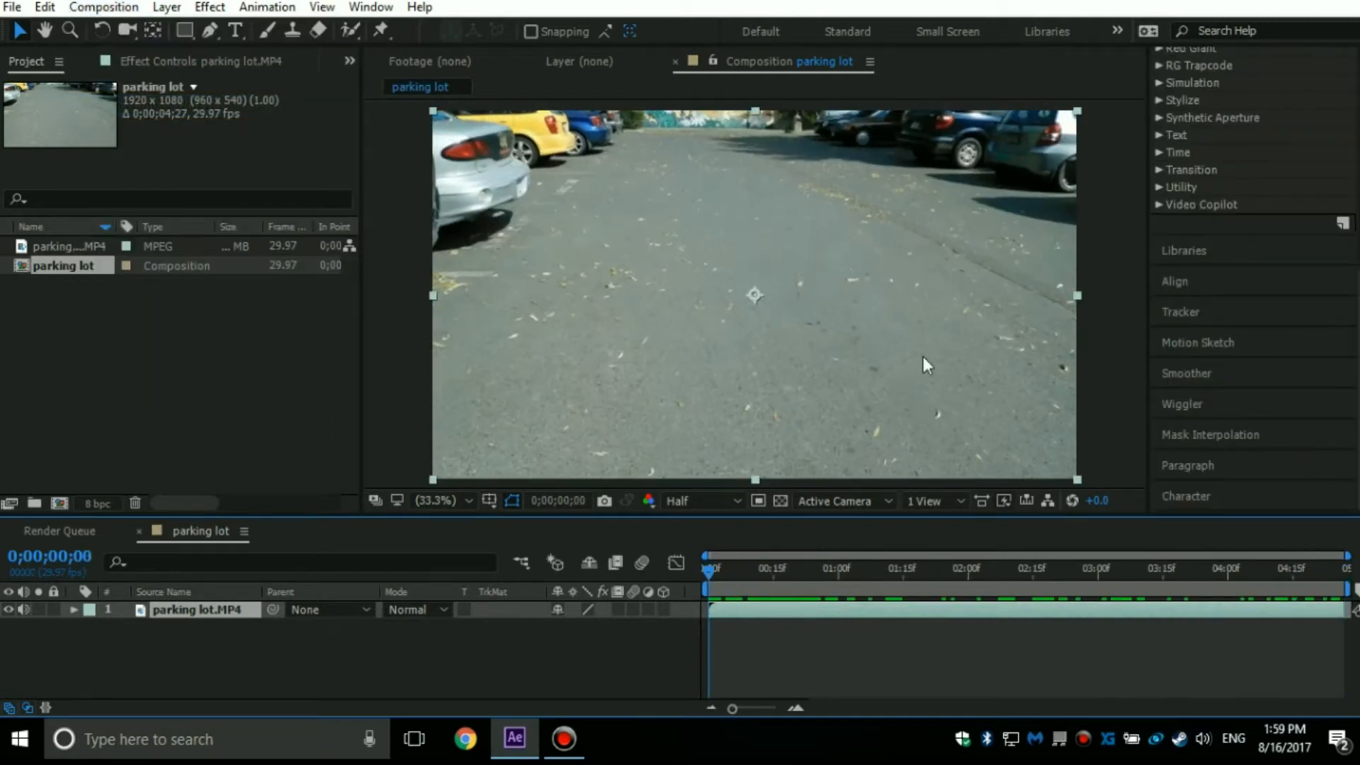
click(1192, 317)
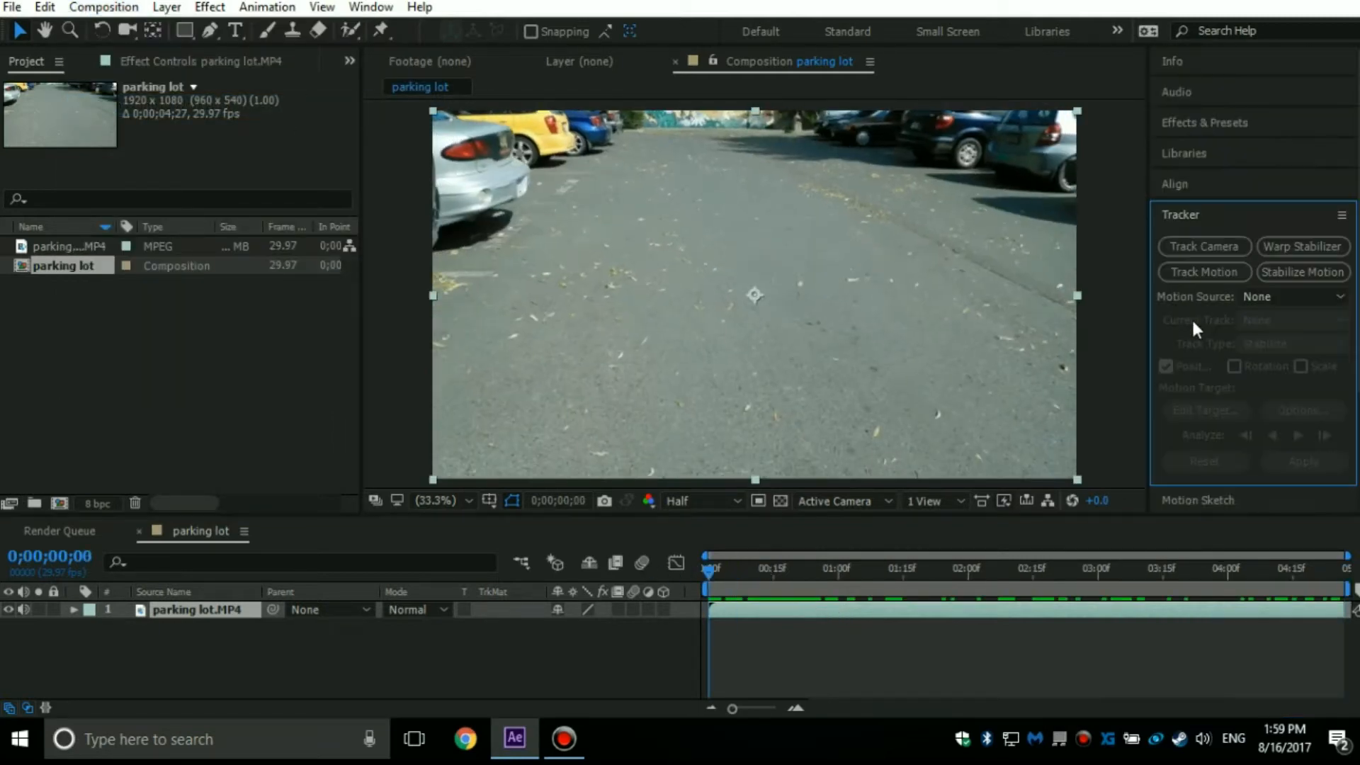
click(1230, 245)
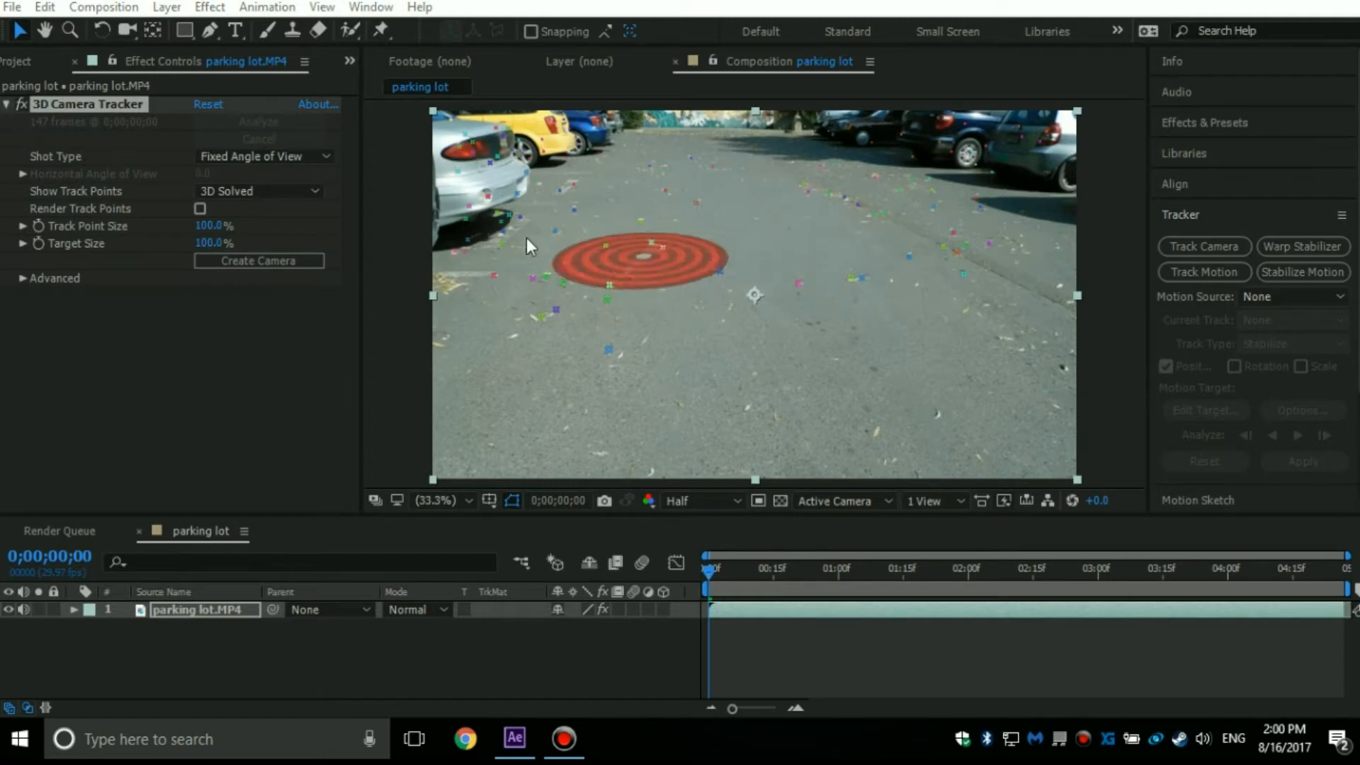
Select track points lying flat on the asphalt at the first frame and set them as the ground plane and origin.
click(781, 571)
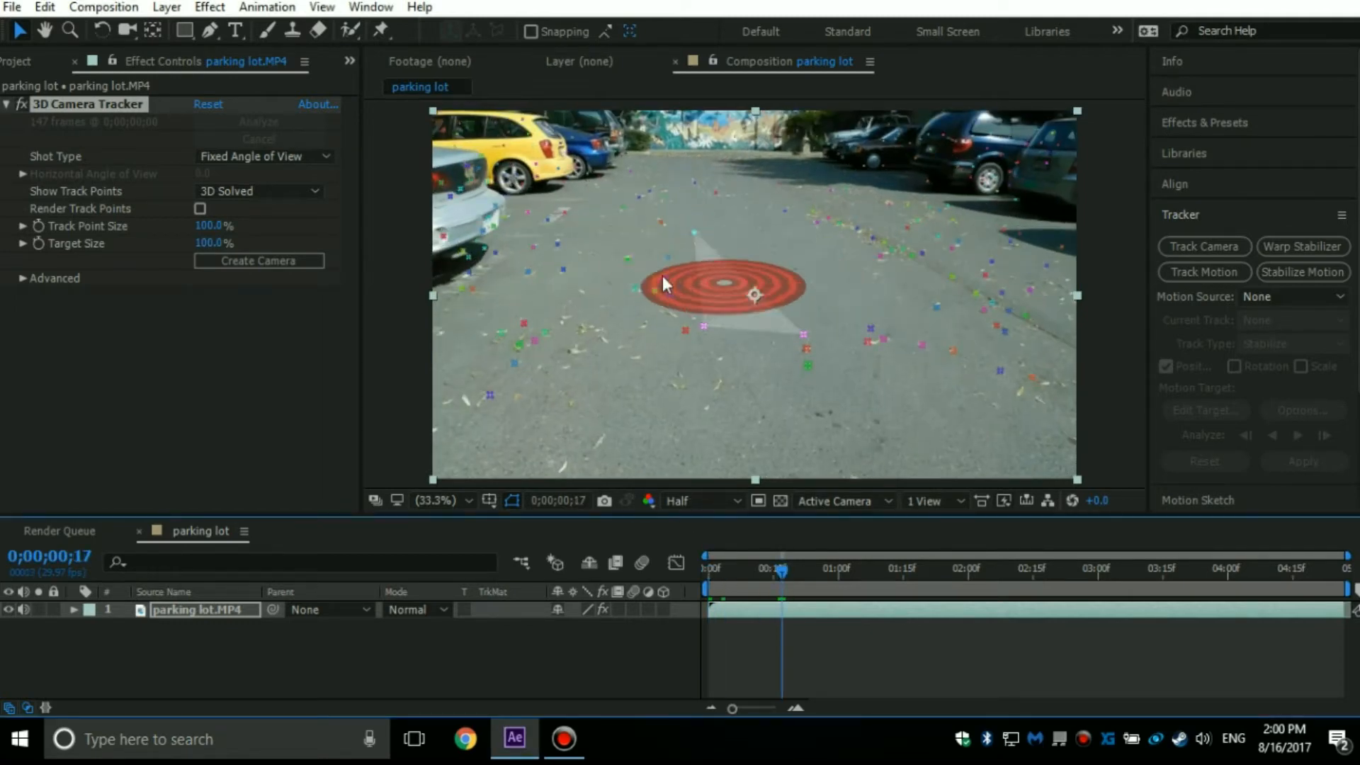
drag(760, 572, 663, 567)
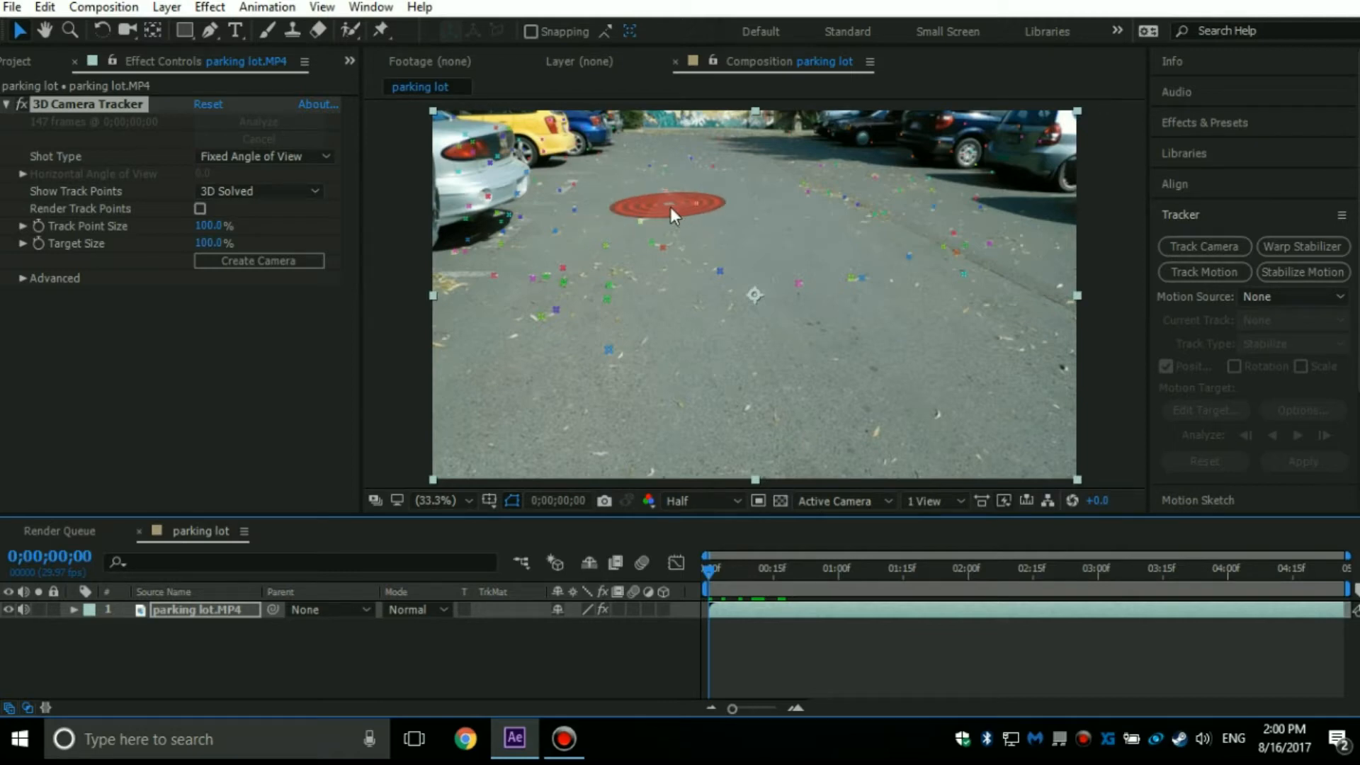
click(672, 208)
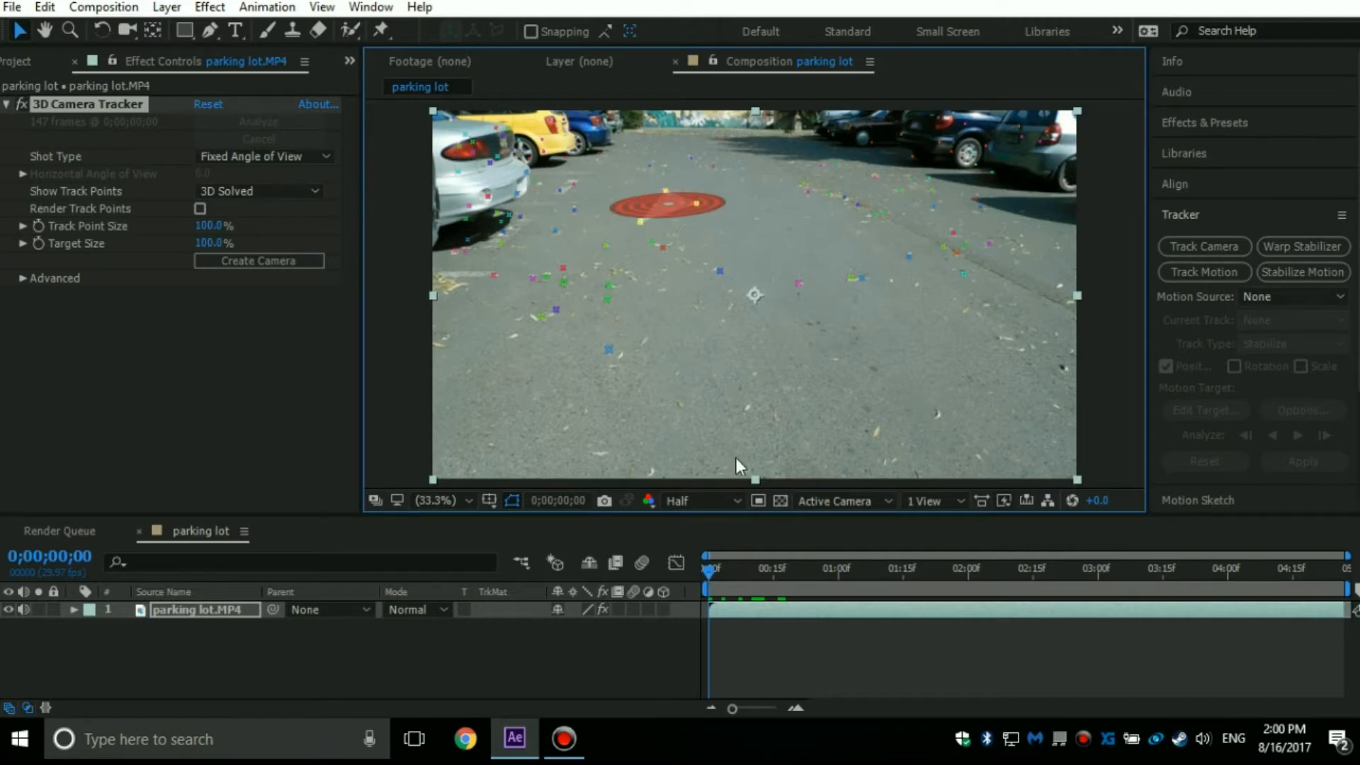
right_click(673, 206)
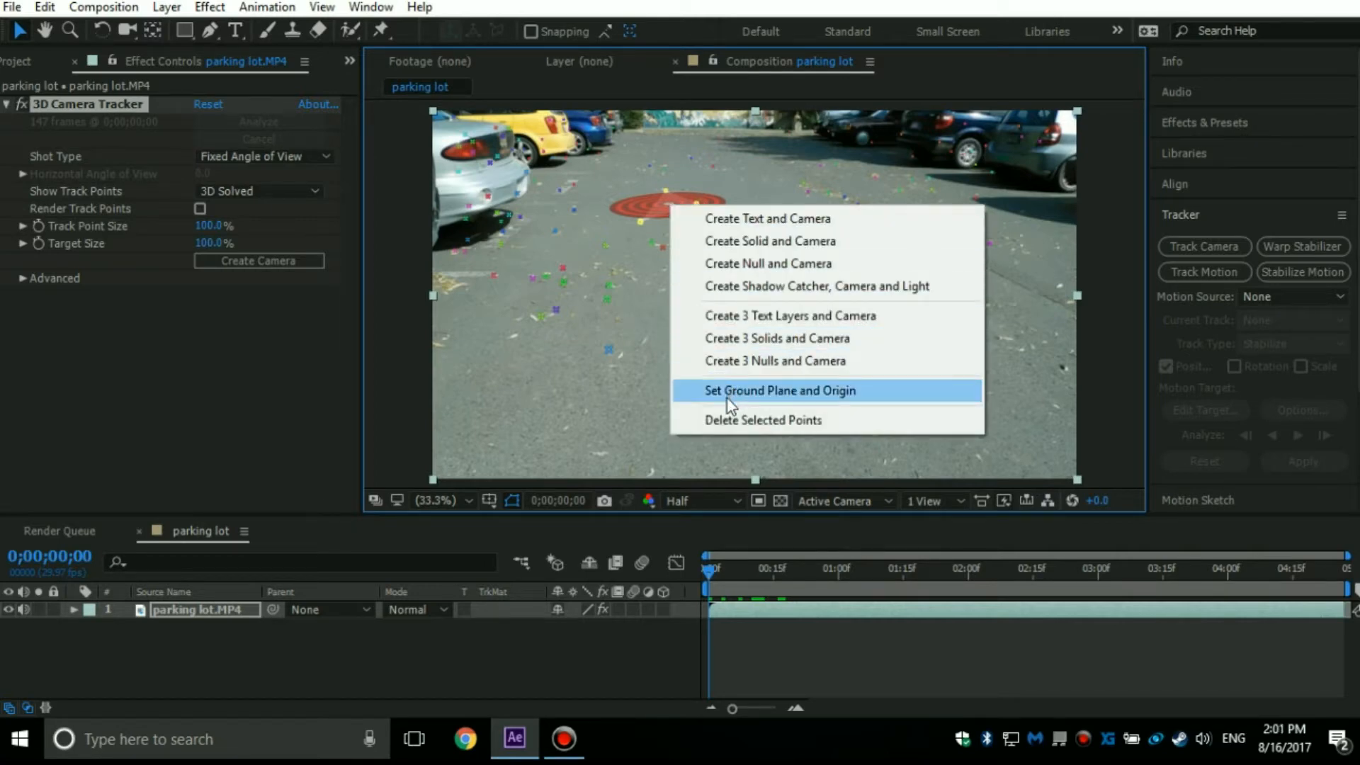
click(729, 398)
Create a null and camera from the selected track points and deselect the 3D Camera Tracker effect.
right_click(673, 208)
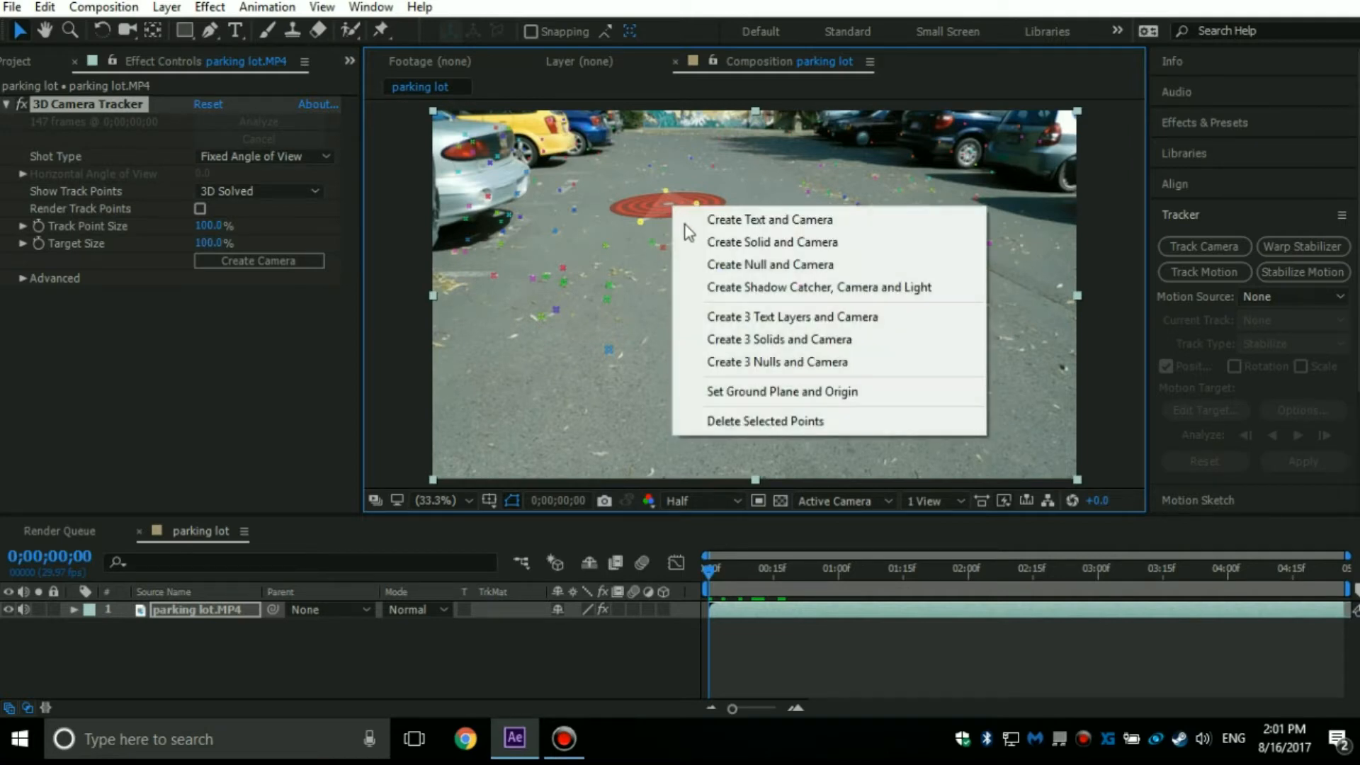
click(740, 263)
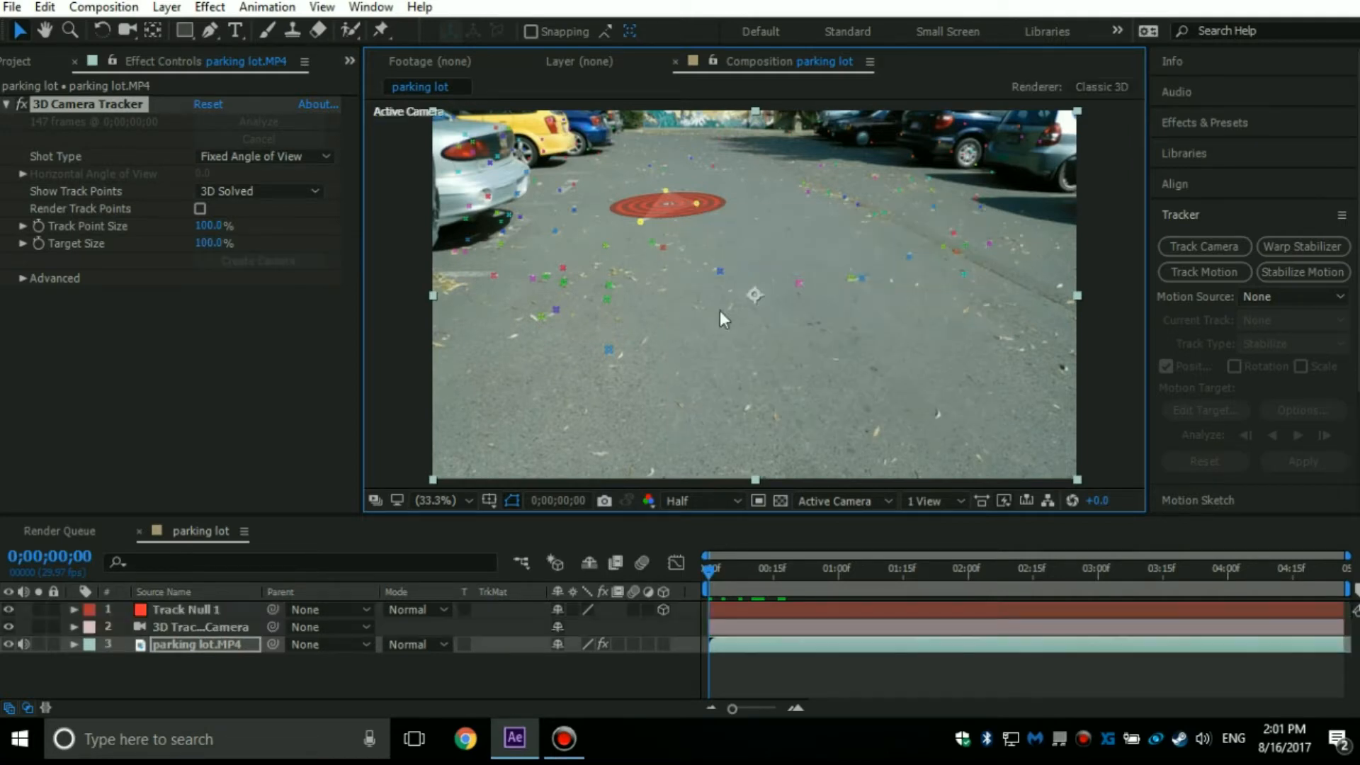
drag(711, 577, 619, 573)
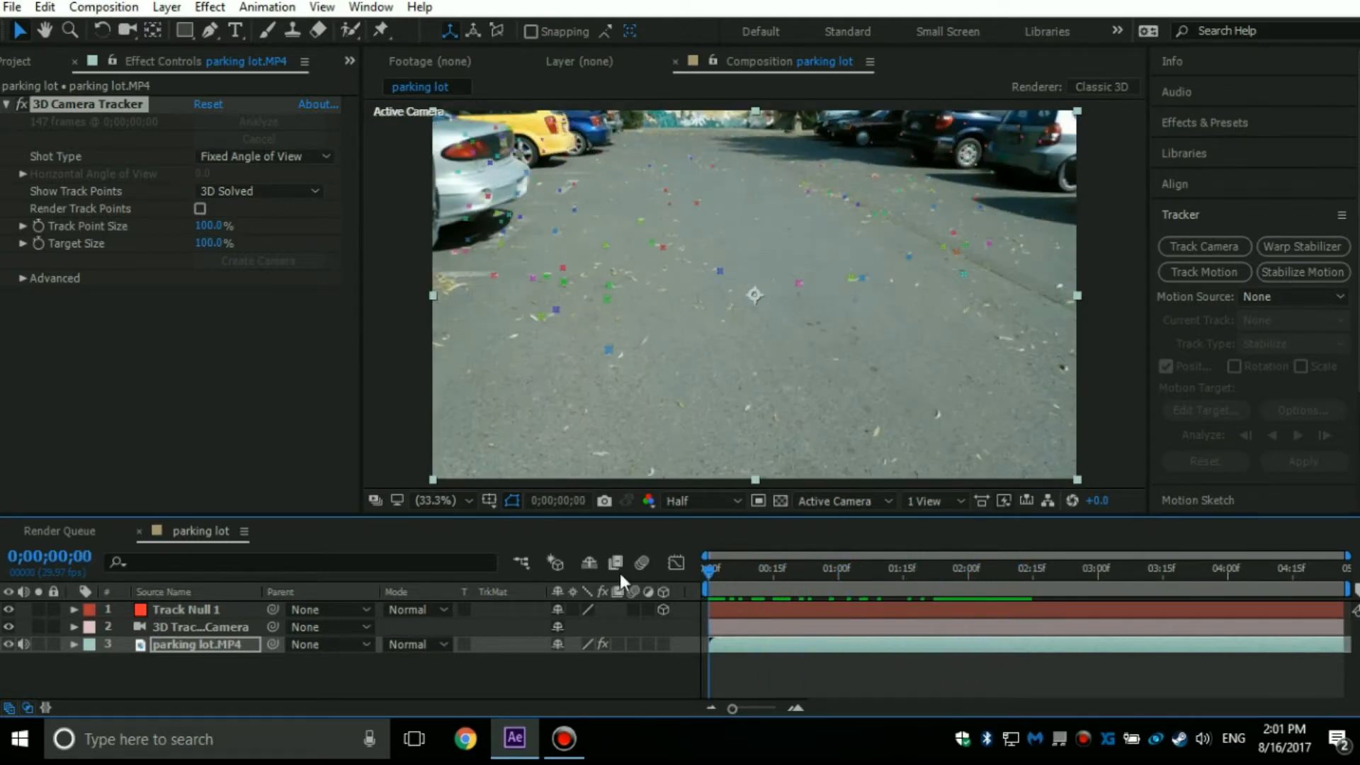
drag(192, 515, 191, 513)
click(182, 444)
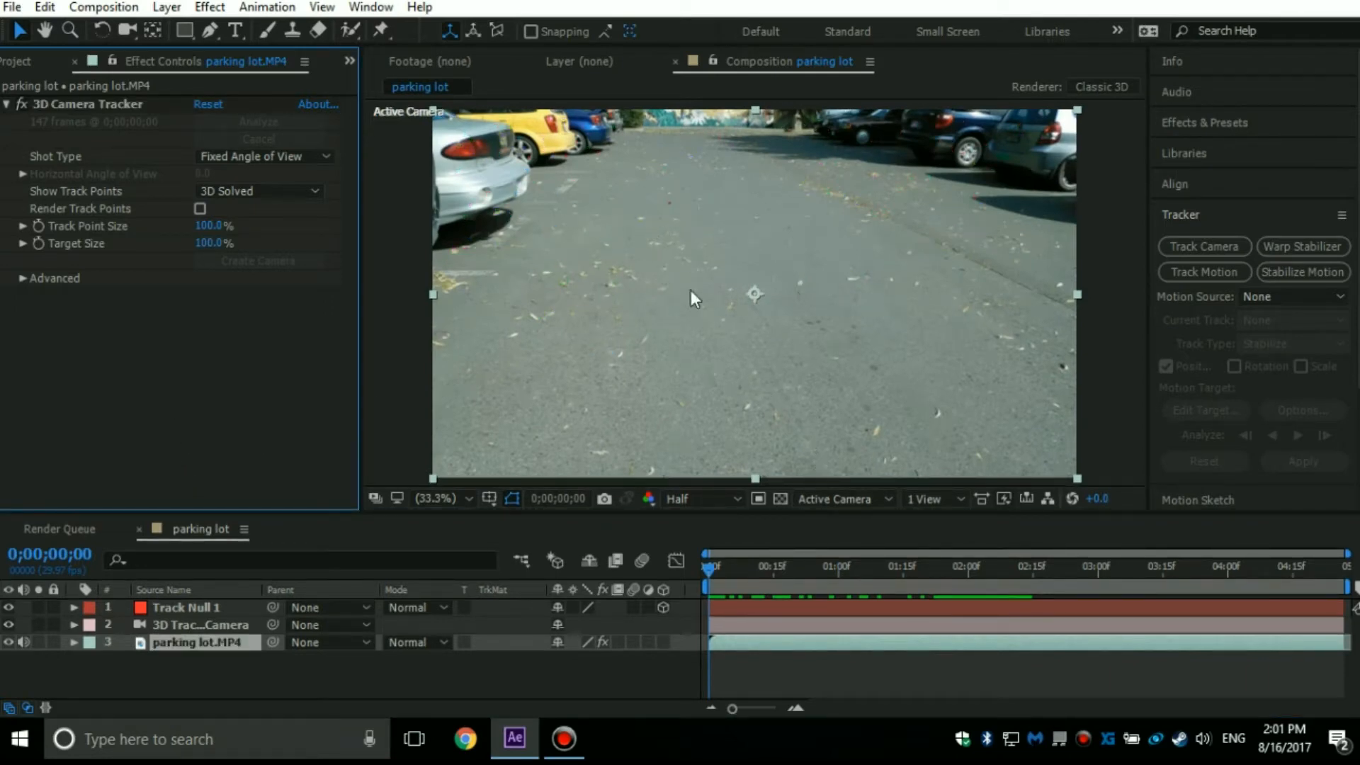
Preview the tracked null against the footage and mute the audio of the parking lot.MP4 layer.
drag(719, 571, 836, 587)
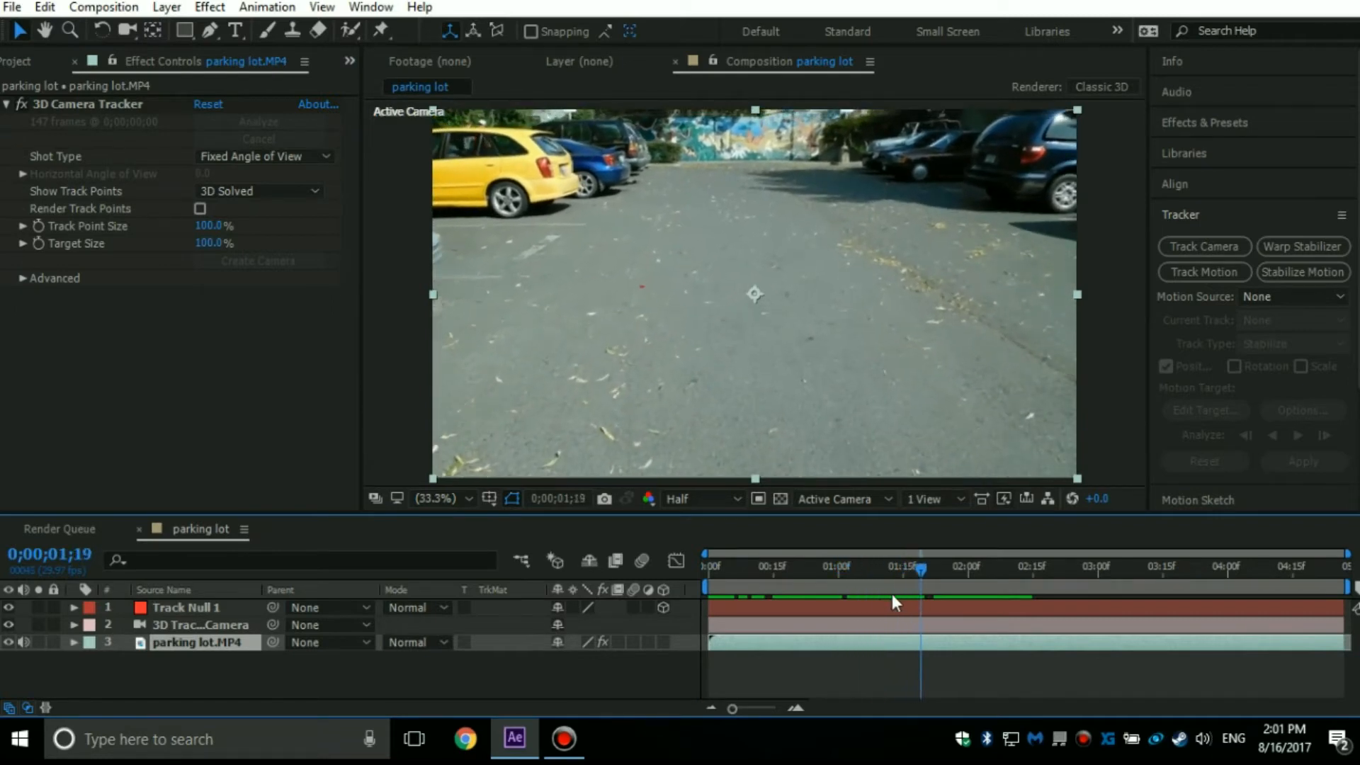
drag(891, 593, 587, 594)
key(space)
key(space)
drag(831, 575, 2, 585)
click(23, 642)
key(space)
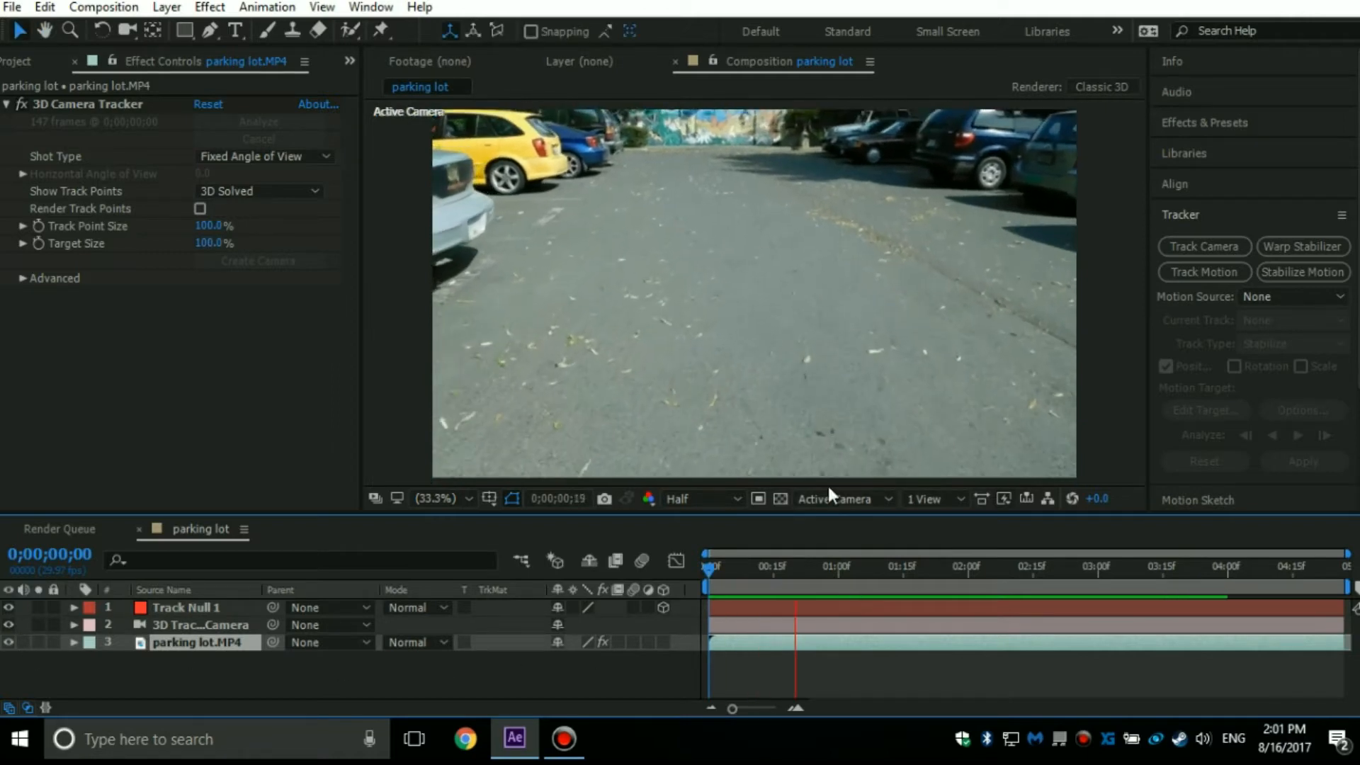
key(space)
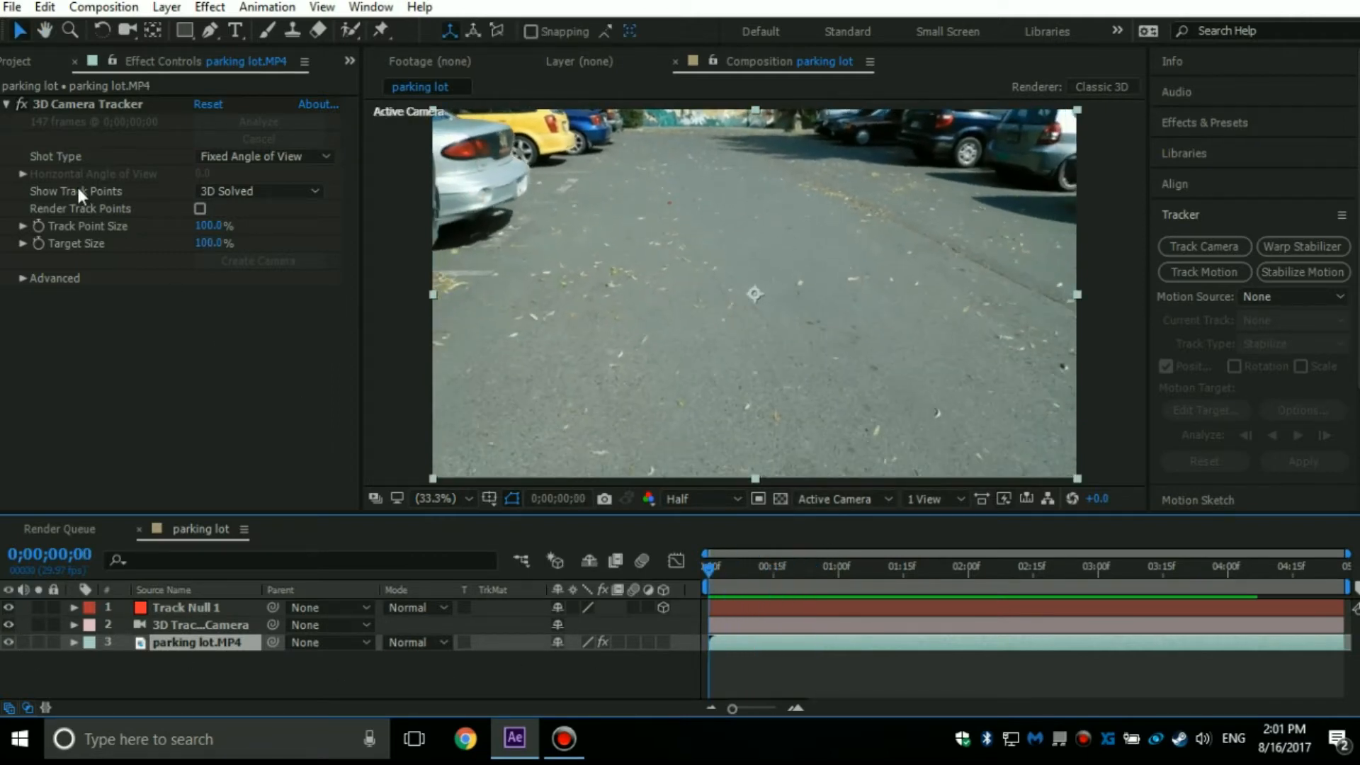
Collapse the 3D Camera Tracker settings and create a new solid layer named Element.
click(6, 104)
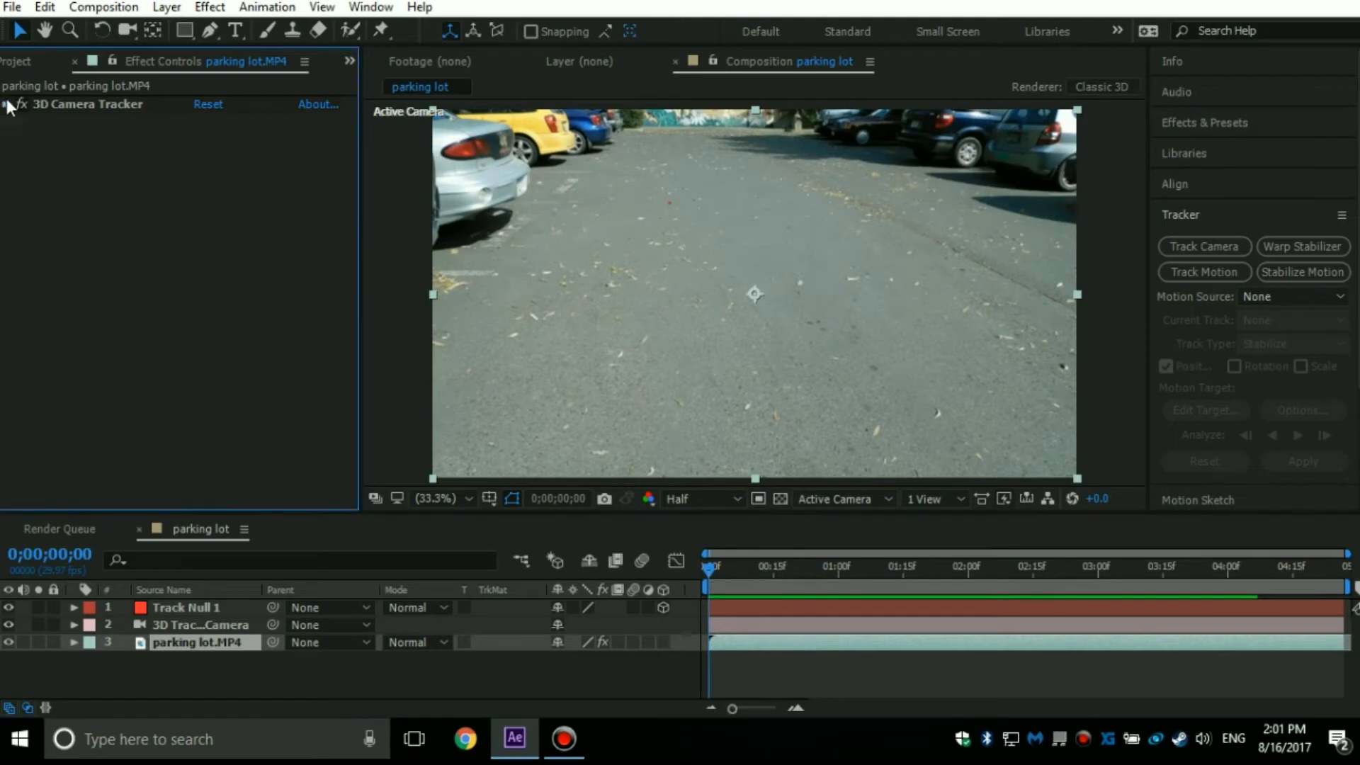
click(237, 678)
right_click(206, 684)
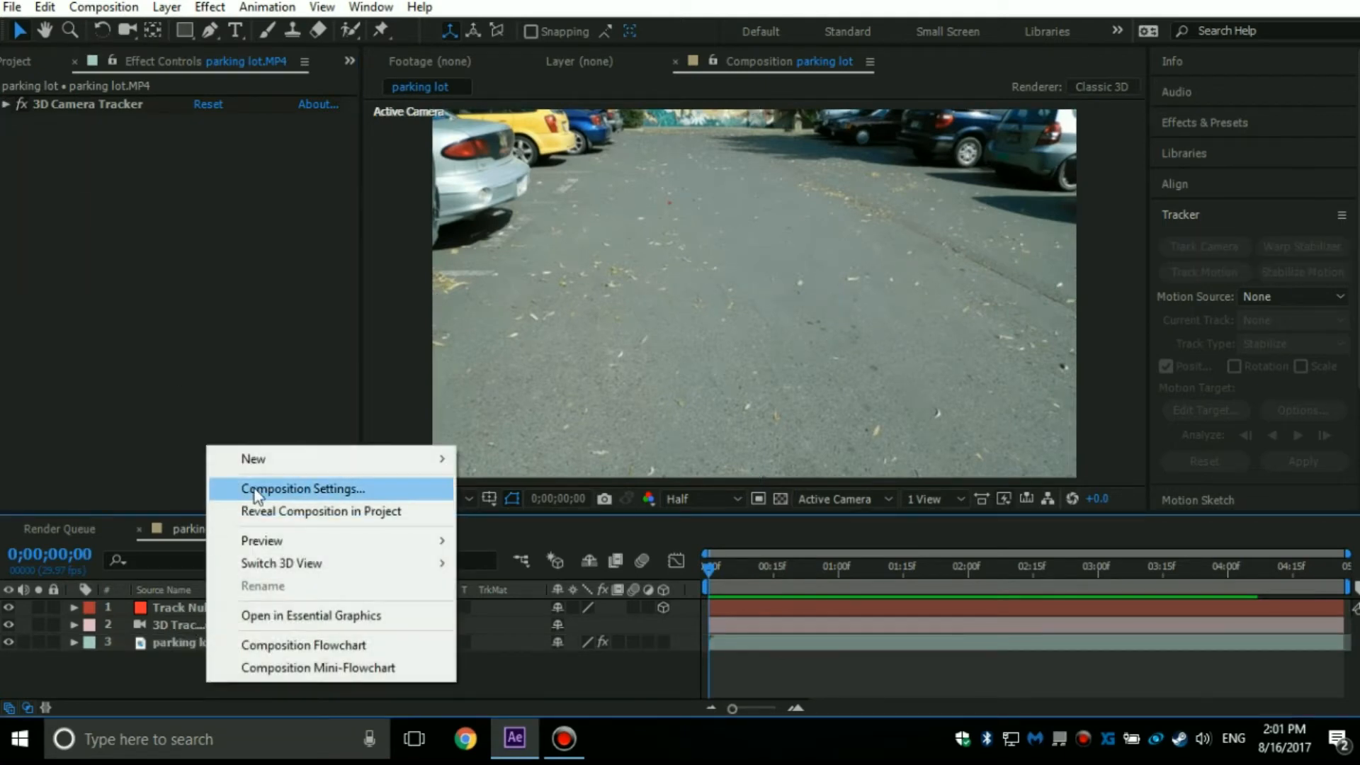
mouse_move(286, 460)
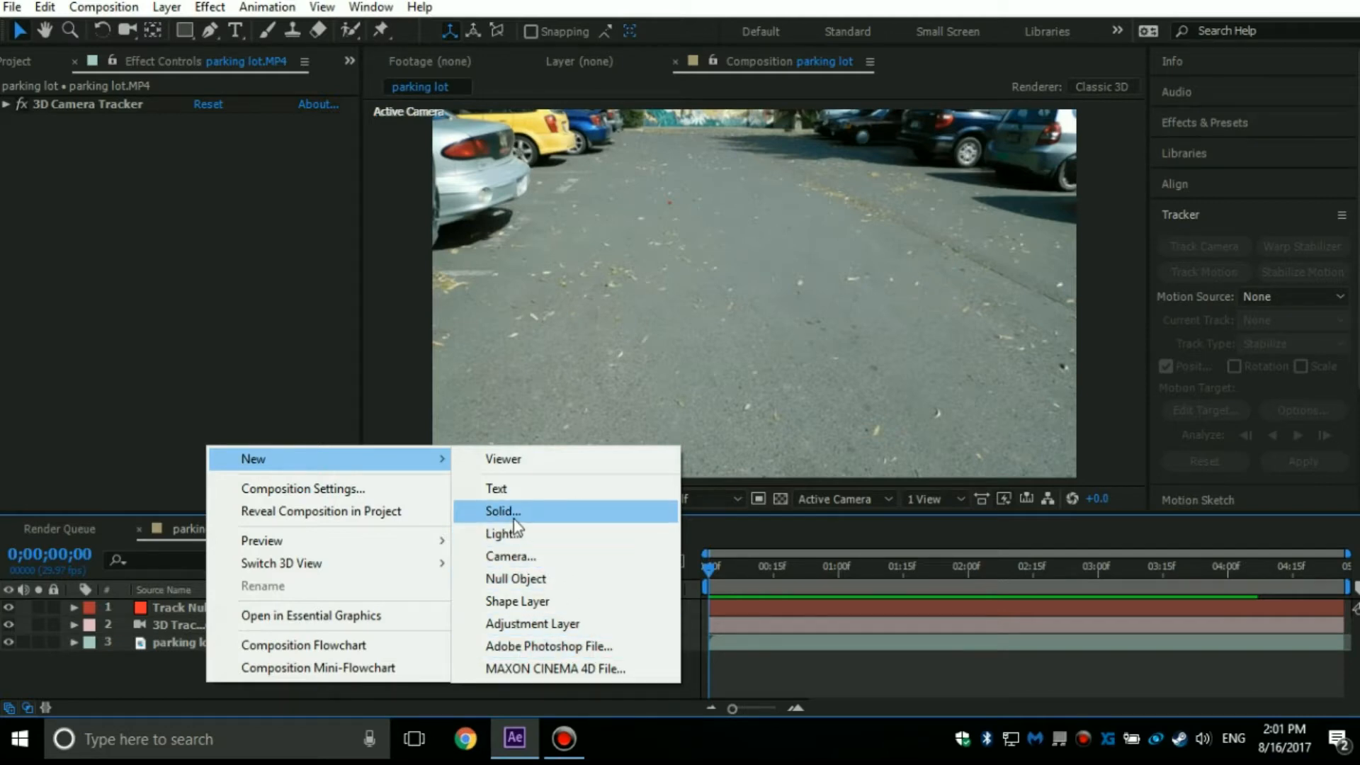
right_click(168, 645)
mouse_move(236, 428)
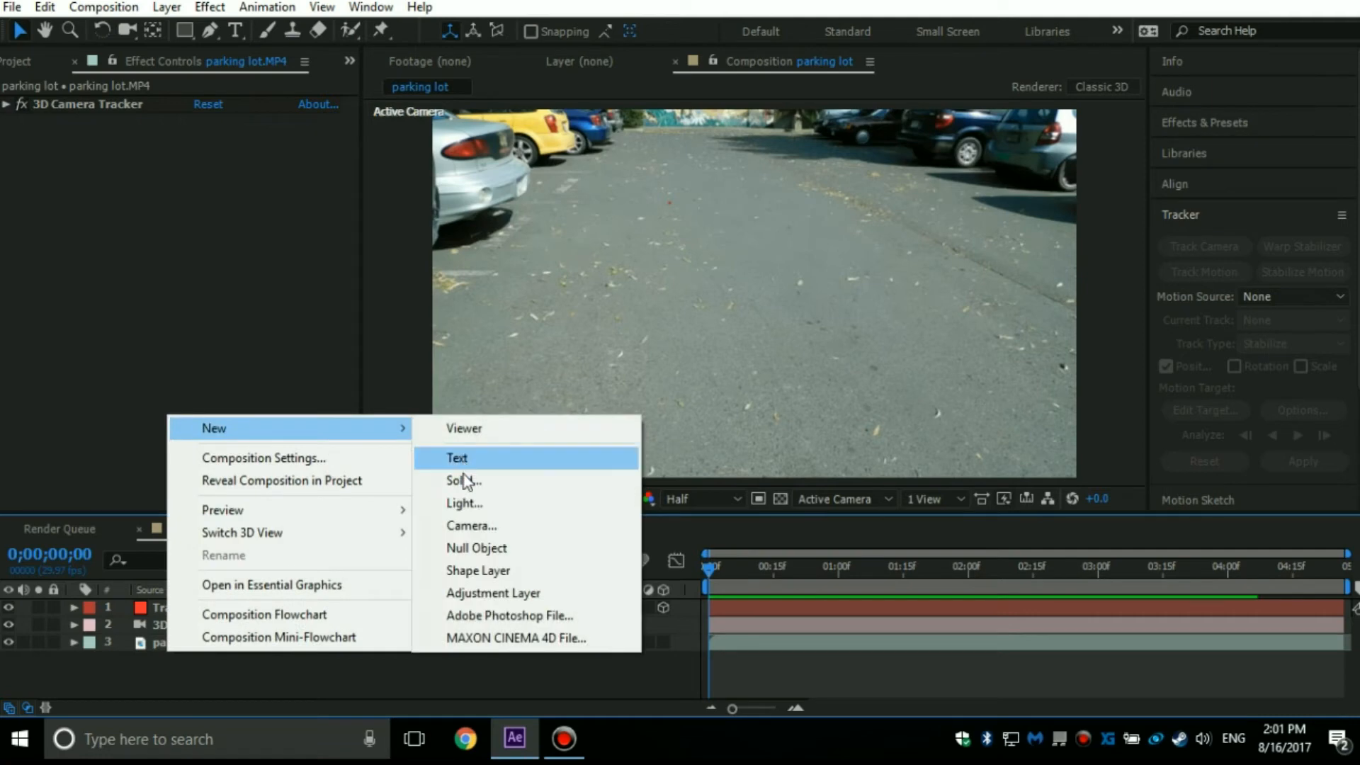
click(464, 480)
text(Element)
key(Return)
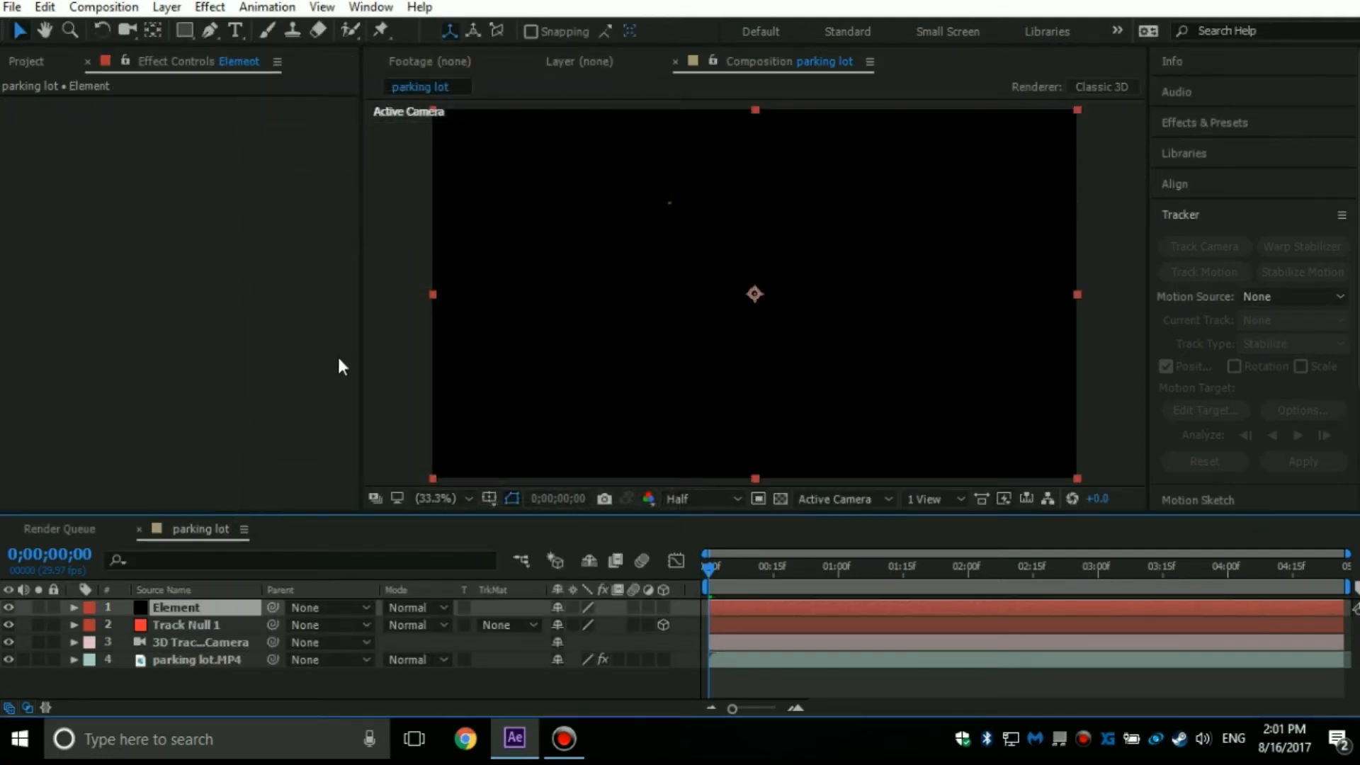
Apply the Video Copilot Element effect to the Element solid and open its Scene Setup.
click(209, 7)
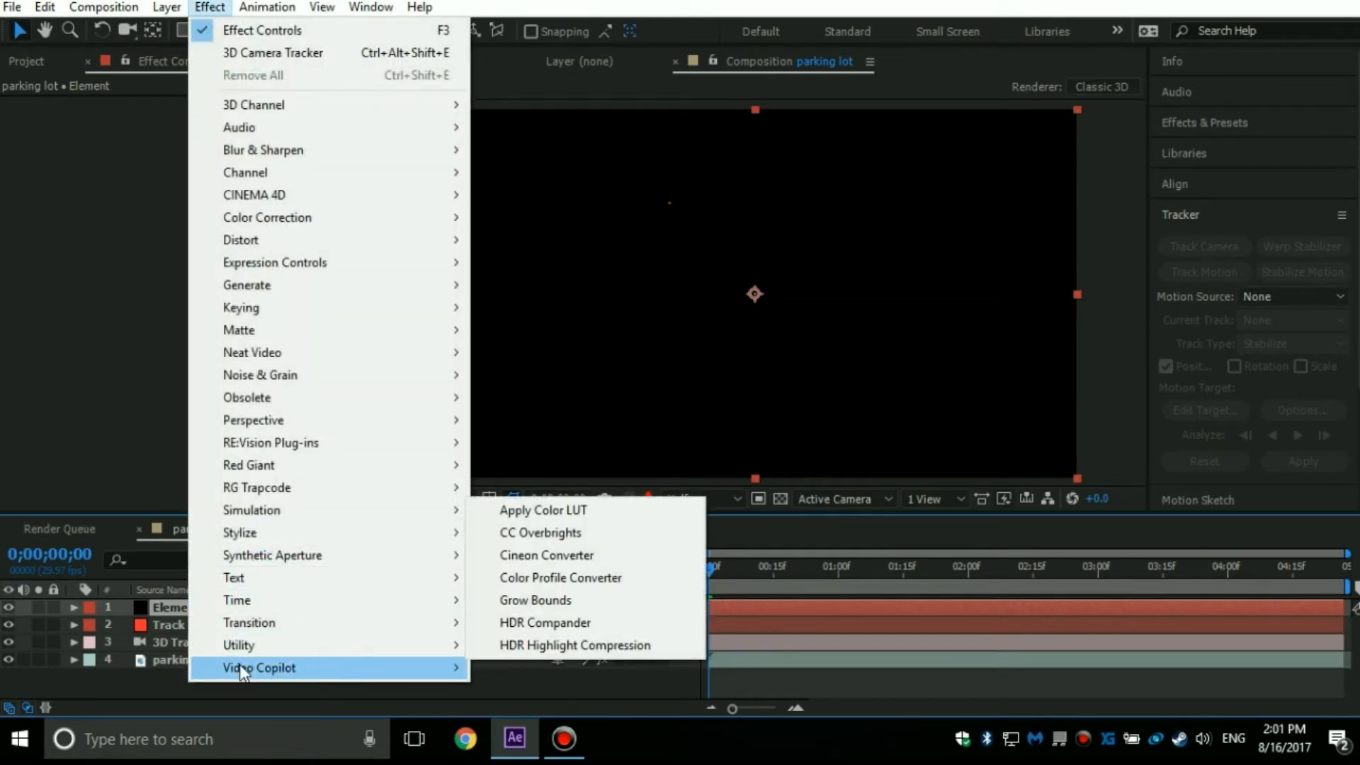
mouse_move(260, 675)
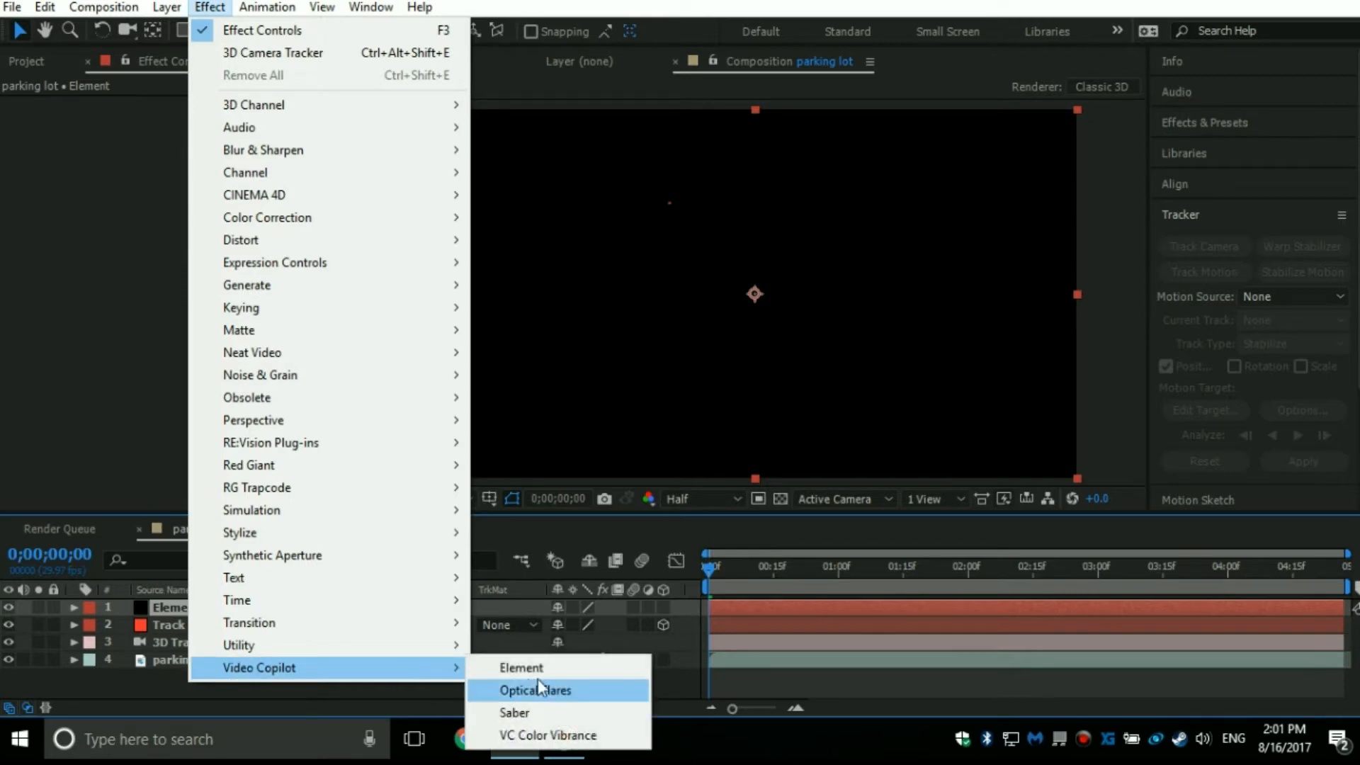
click(520, 668)
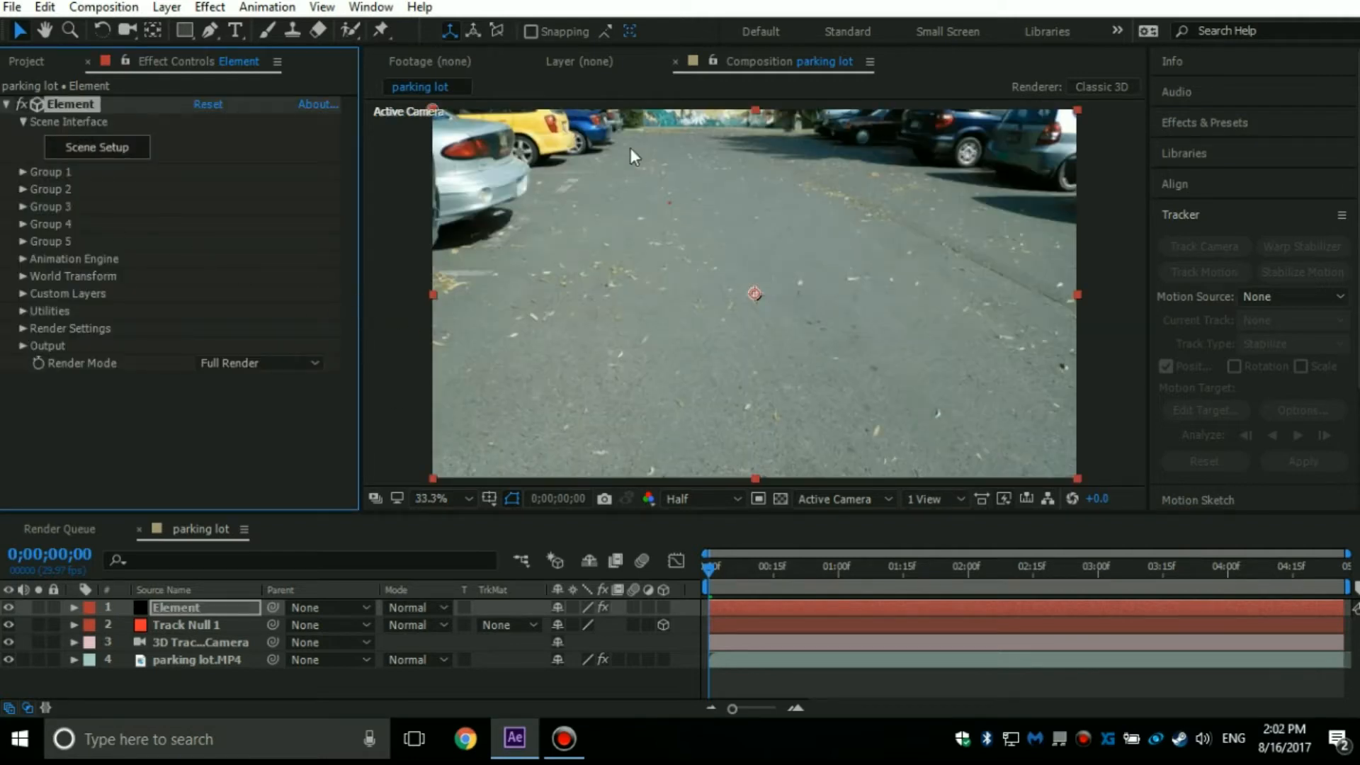
click(92, 150)
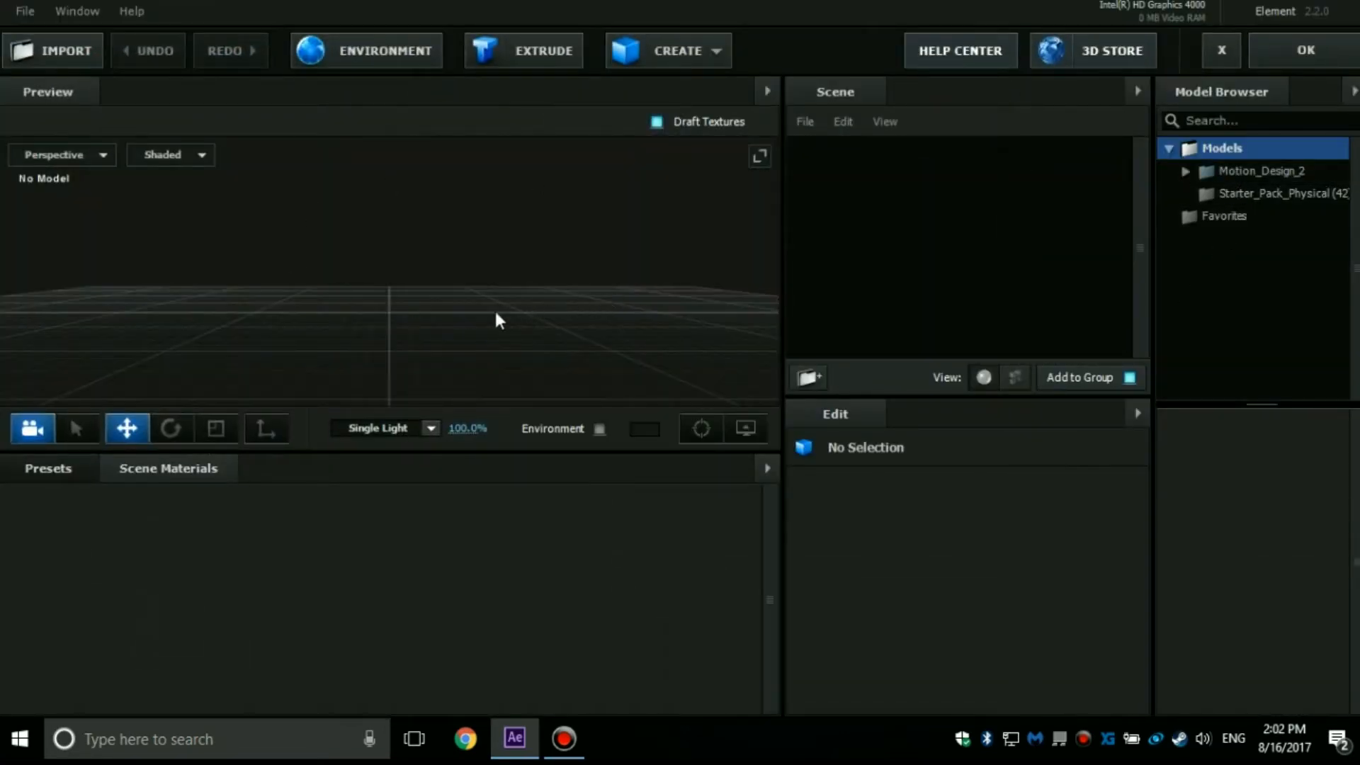
Browse the models in the Starter_Pack_Physical folder and in the Tech_Parts folder of Motion_Design_2.
click(1247, 197)
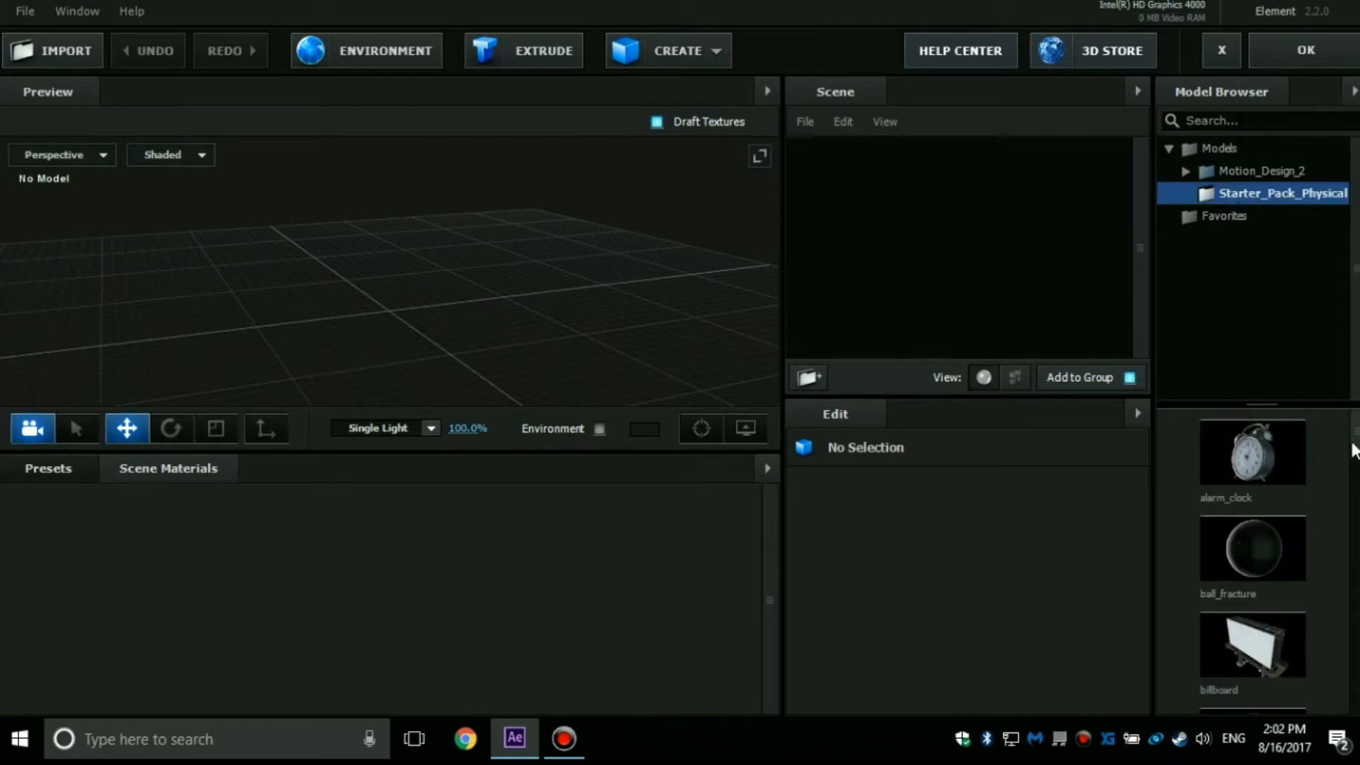
scroll(1352, 449, down, 10)
scroll(1319, 567, up, 8)
scroll(1319, 653, down, 7)
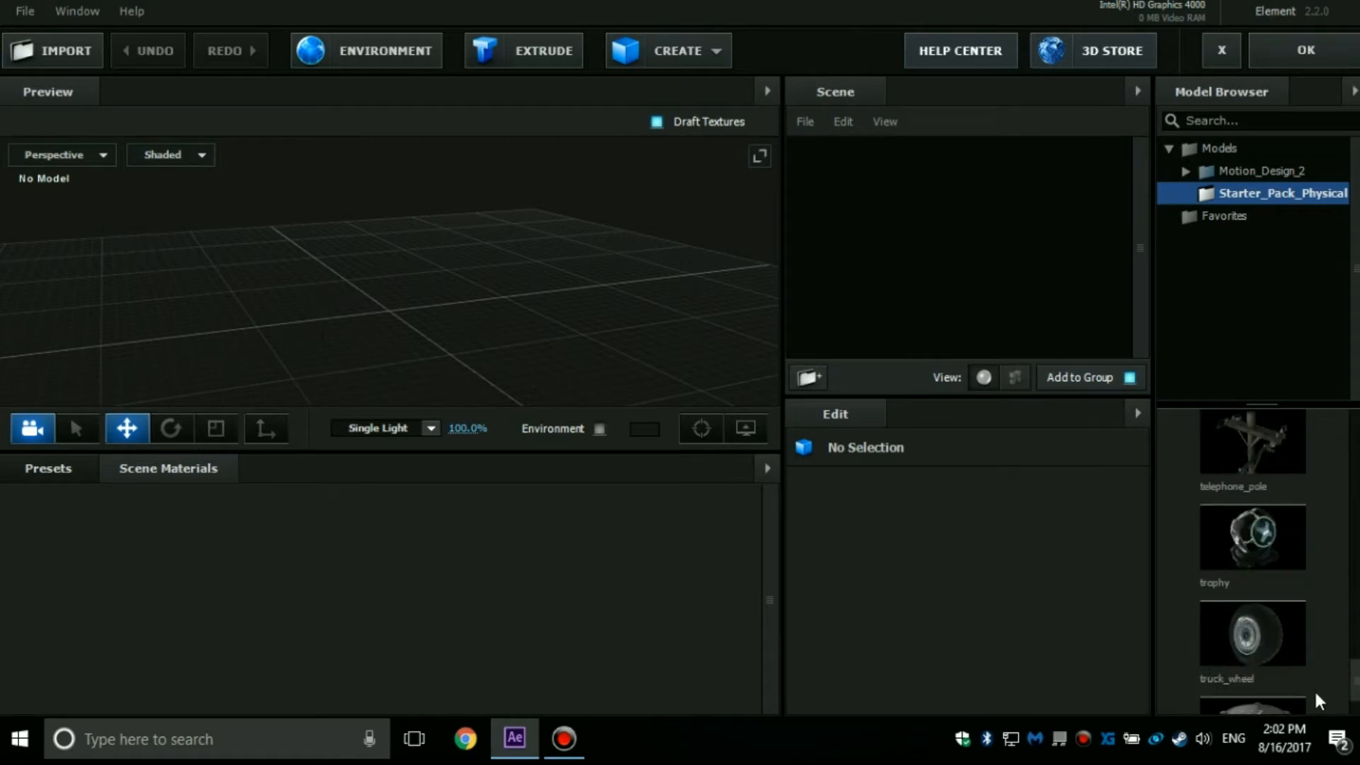
scroll(1311, 691, up, 5)
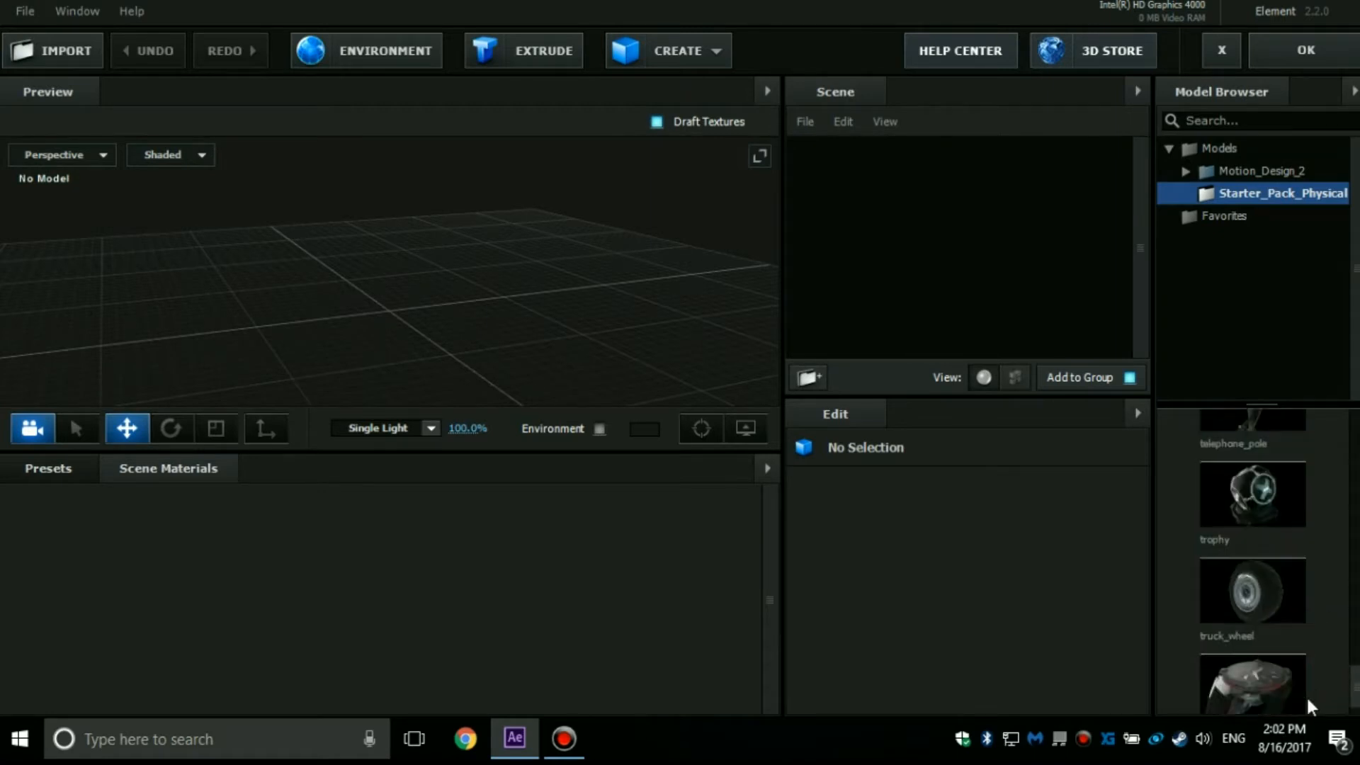
double_click(1247, 176)
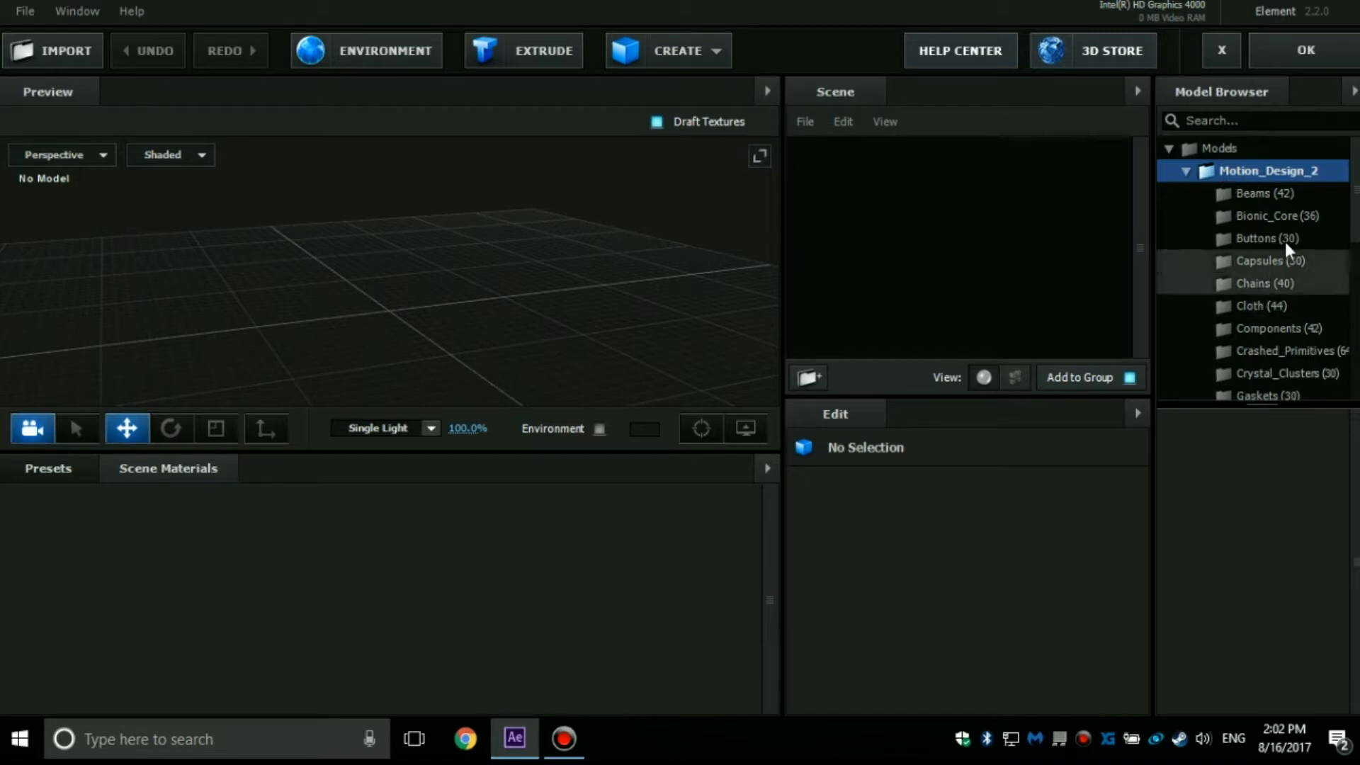
drag(1354, 214, 1337, 375)
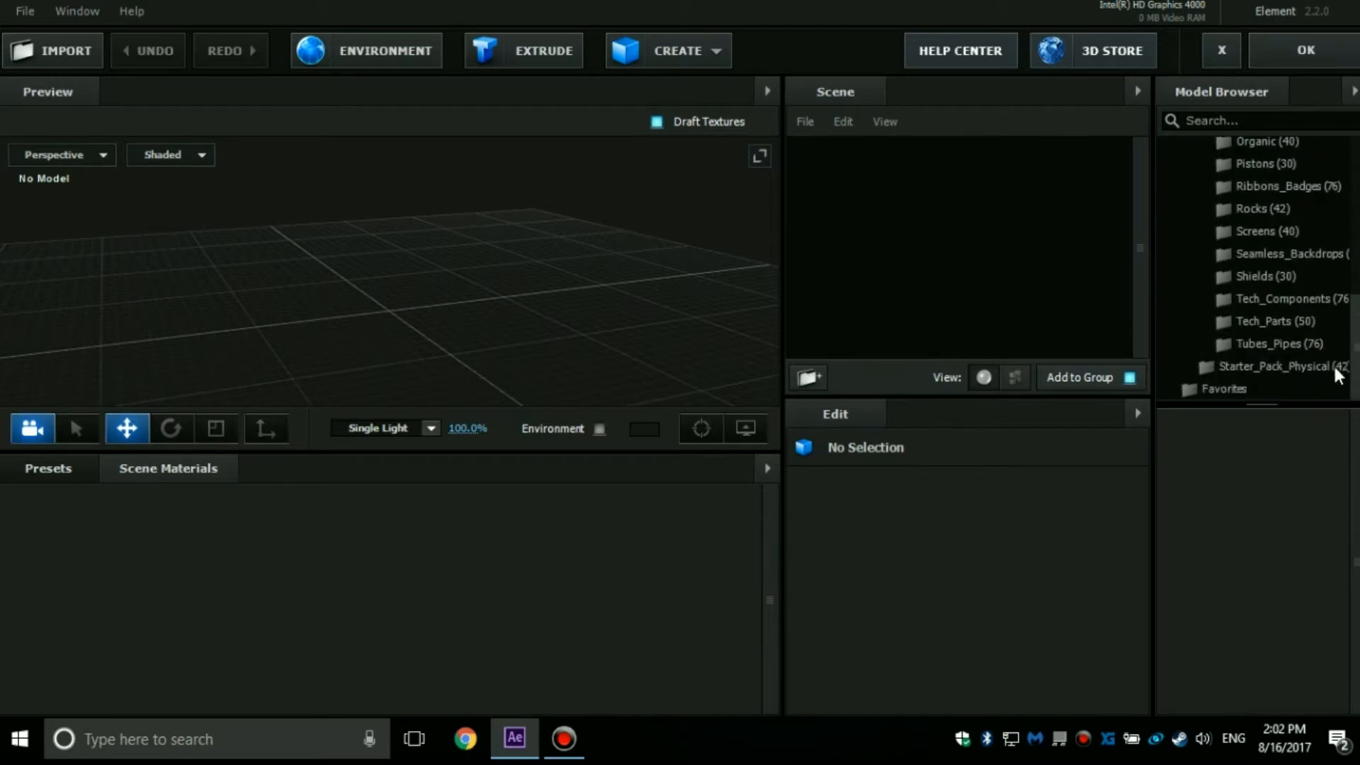
click(1293, 321)
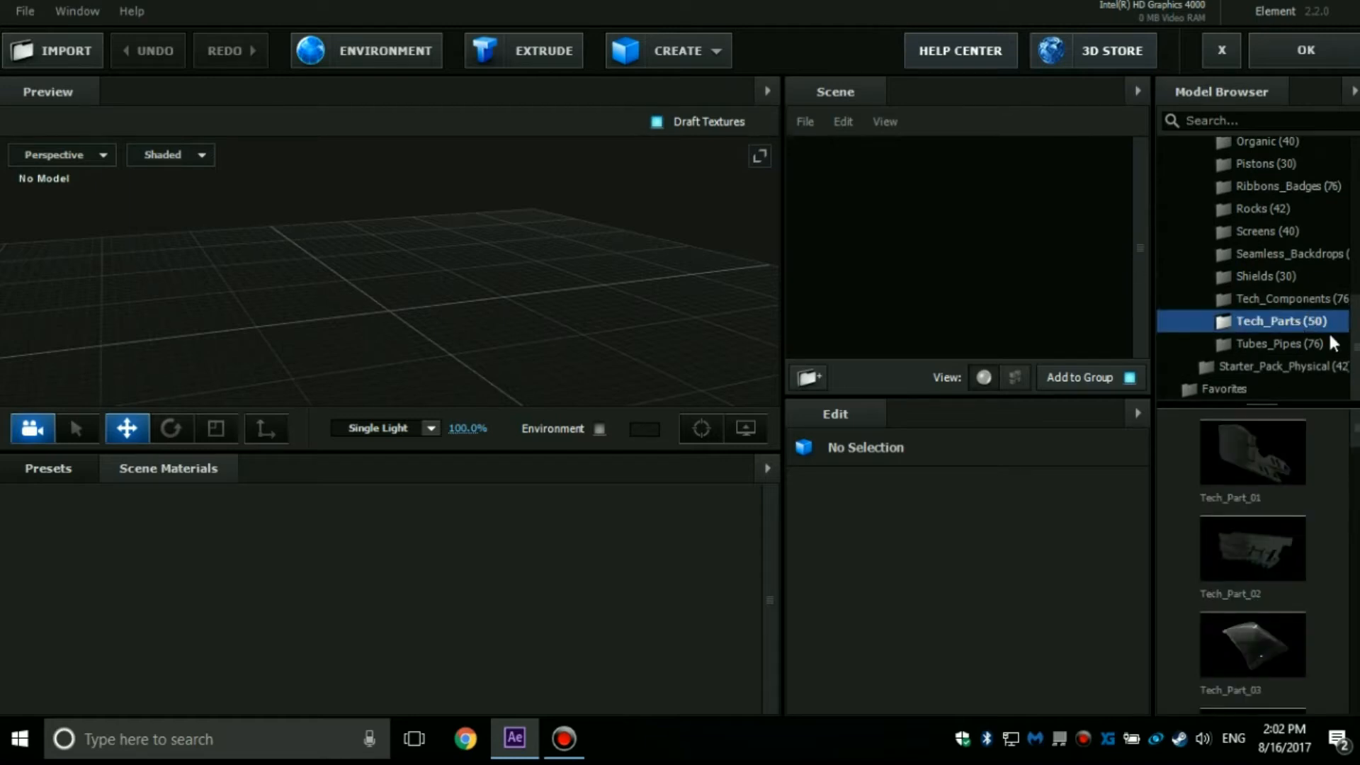
Add the Tech_Combustion_02 model from the Tech_Components folder to the scene and inspect it from an elevated angle.
click(1319, 299)
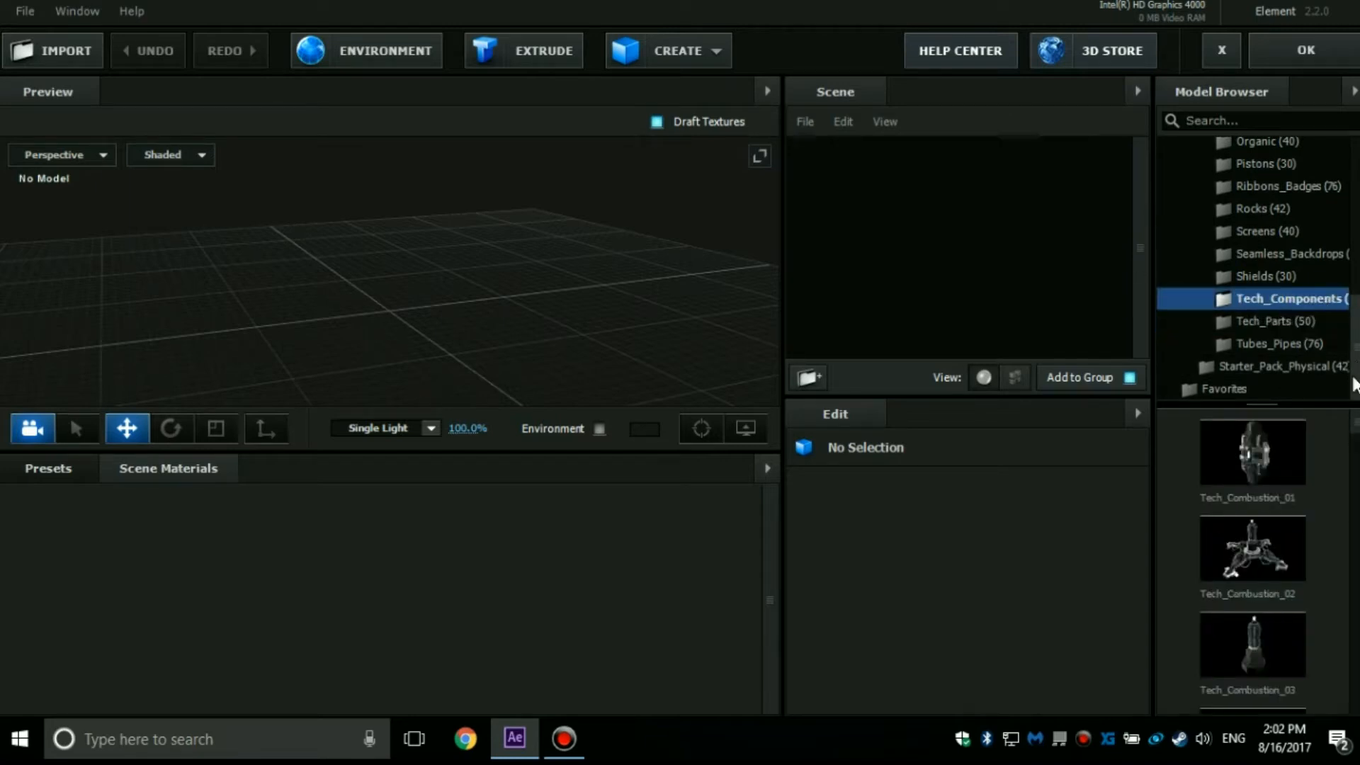
click(1225, 567)
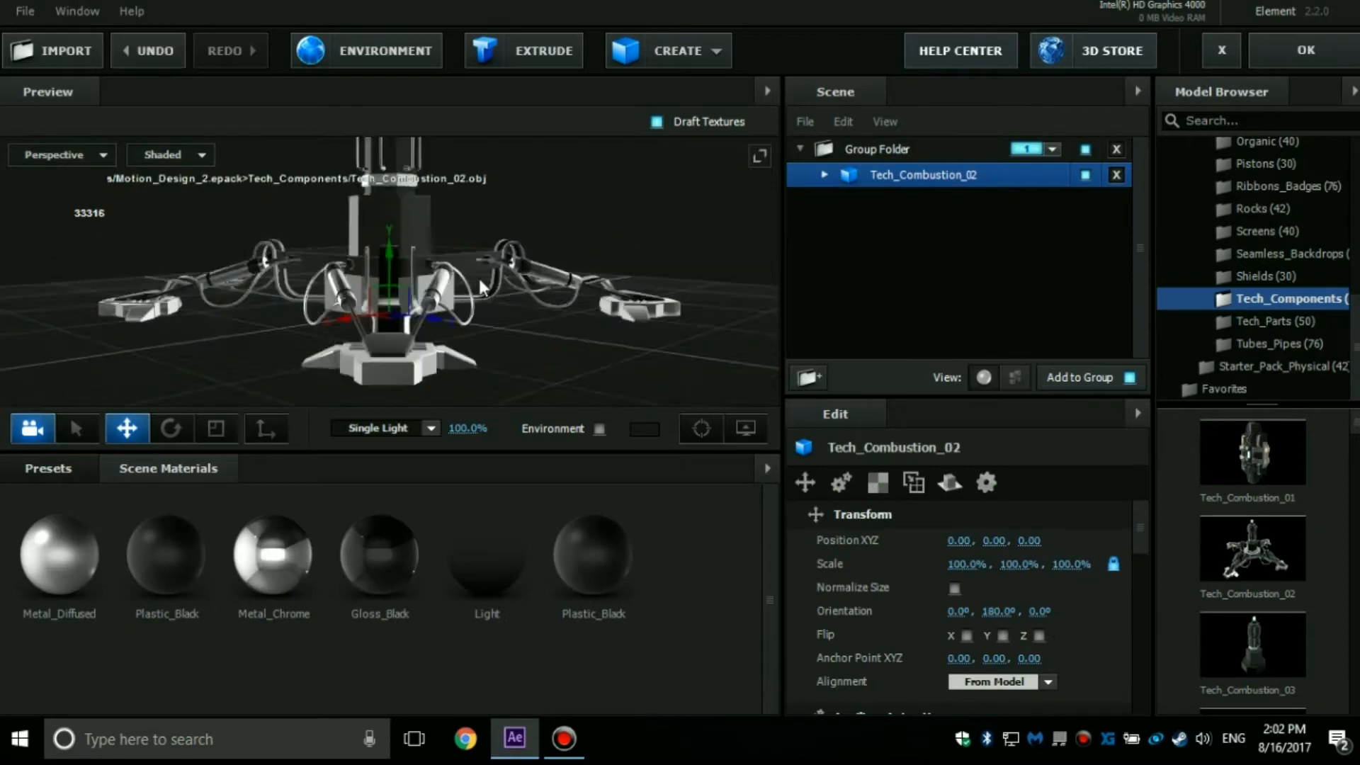
drag(521, 259, 417, 274)
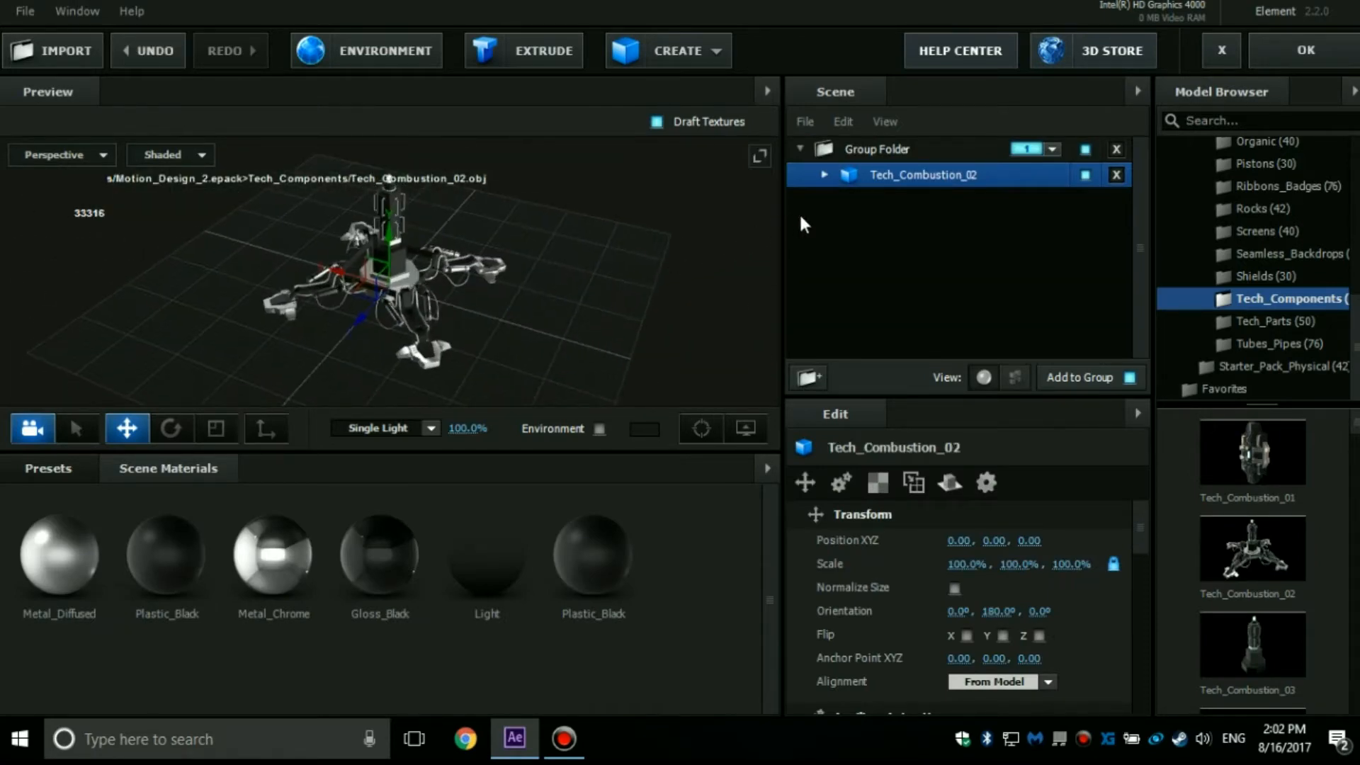
Create a plane model, arrange it below Tech_Combustion_02 in the group folder, and select its Default material.
click(711, 61)
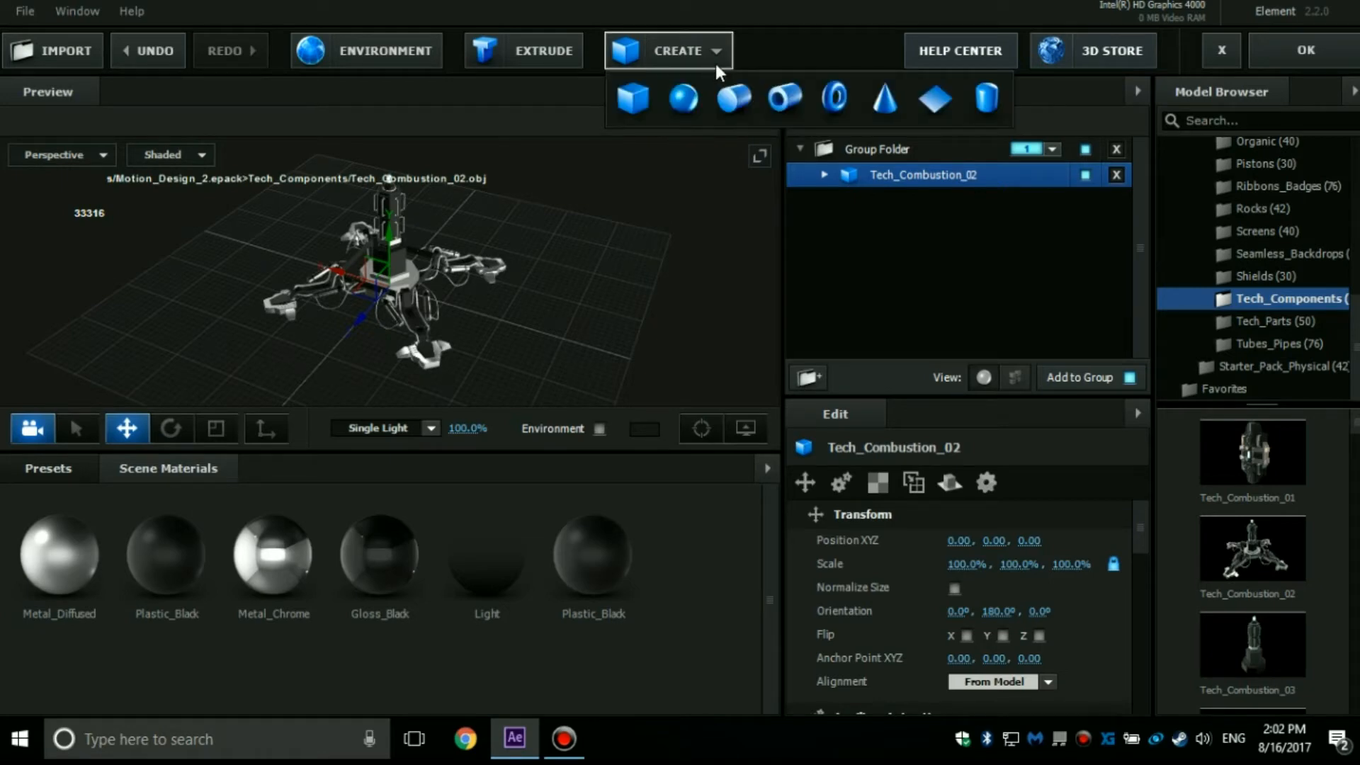
click(925, 105)
drag(898, 170, 889, 221)
click(823, 199)
click(898, 224)
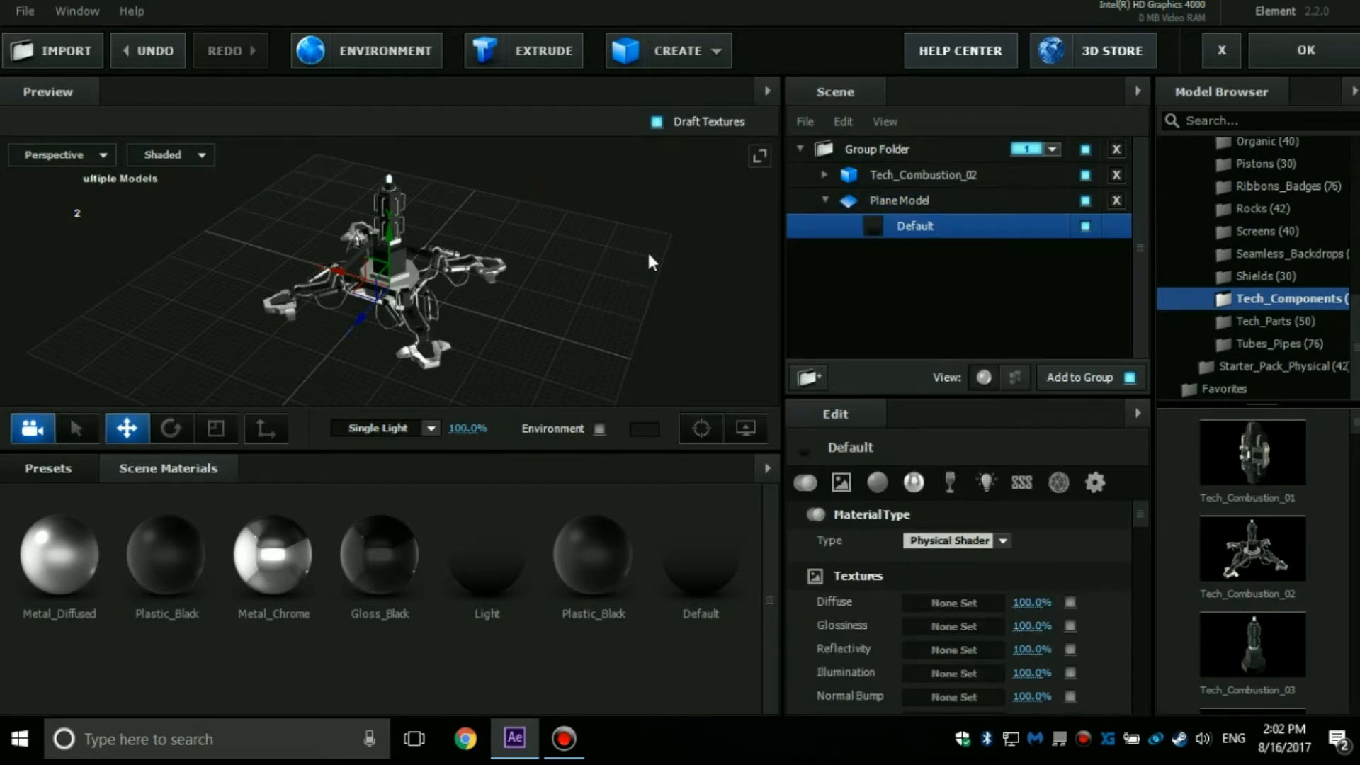
Scale the plane up into a large ground surface extending well beyond the Tech_Combustion_02 model.
drag(641, 242, 554, 220)
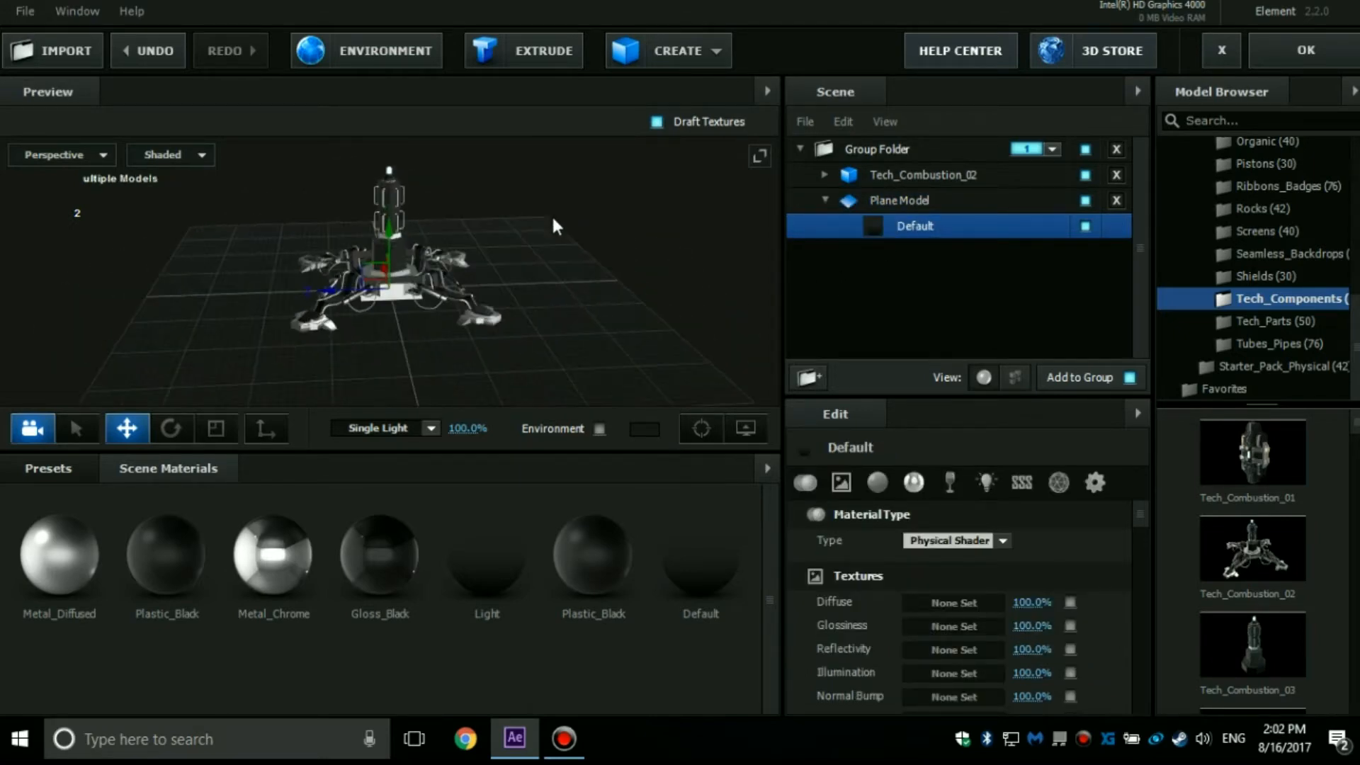
click(215, 428)
scroll(452, 321, down, 2)
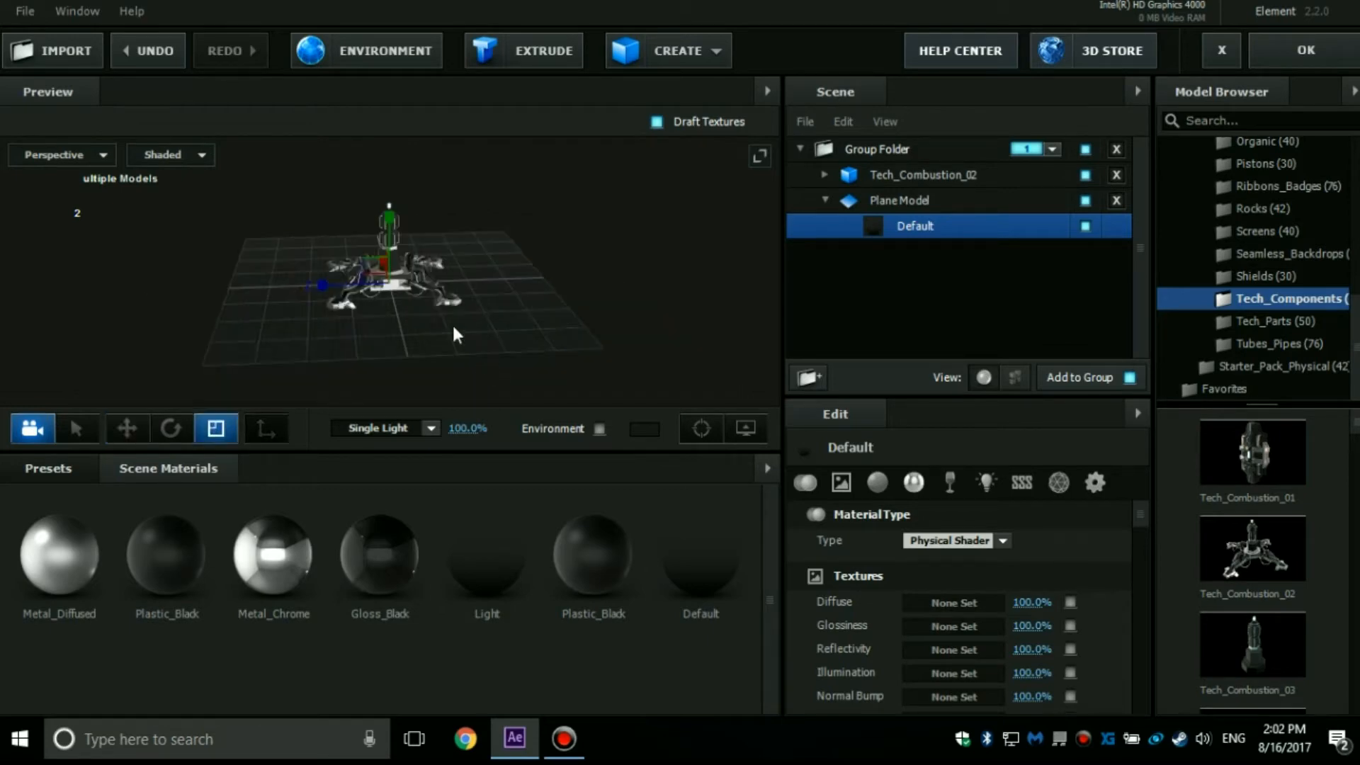
drag(388, 288, 439, 284)
drag(347, 257, 280, 265)
drag(544, 268, 439, 291)
drag(606, 245, 337, 235)
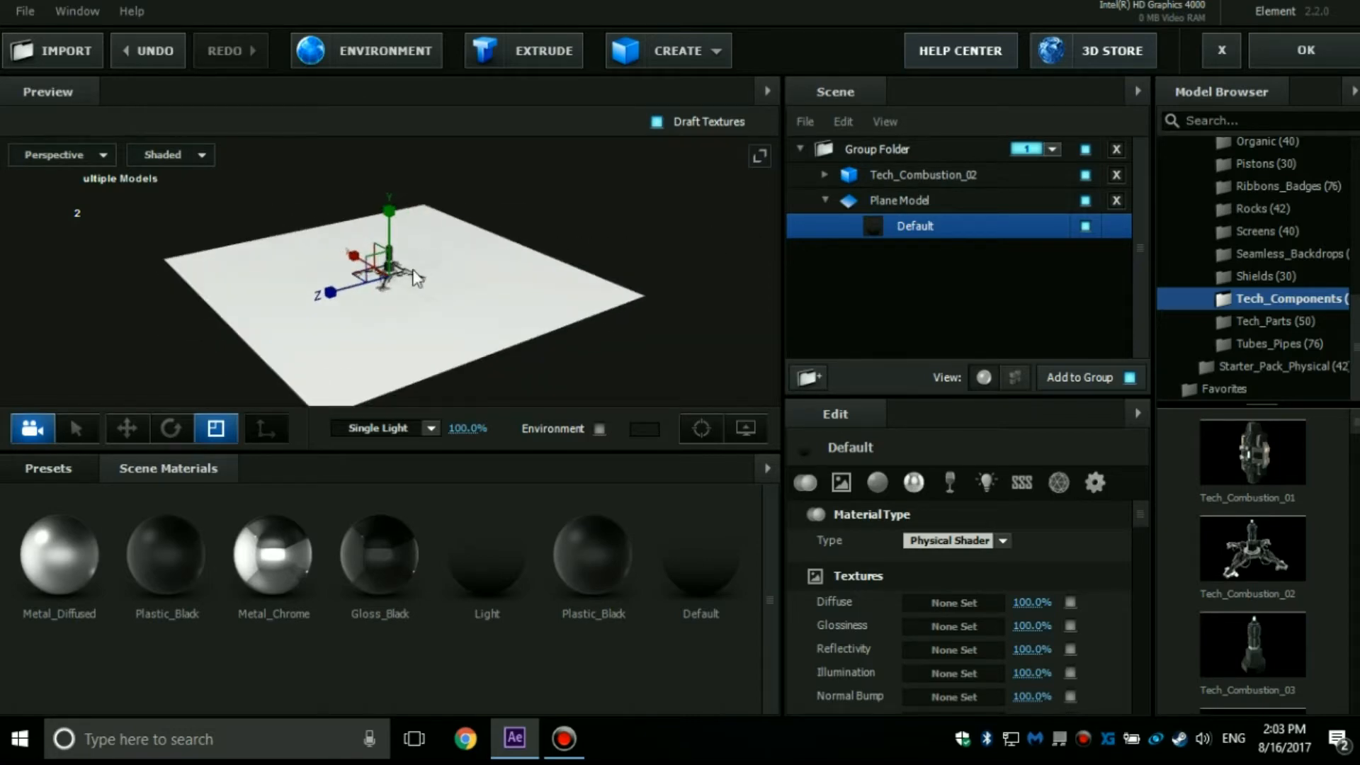
Enable Matte Shadow in the advanced settings of the plane's Default material and accept the Scene Setup.
click(827, 202)
click(827, 201)
click(912, 229)
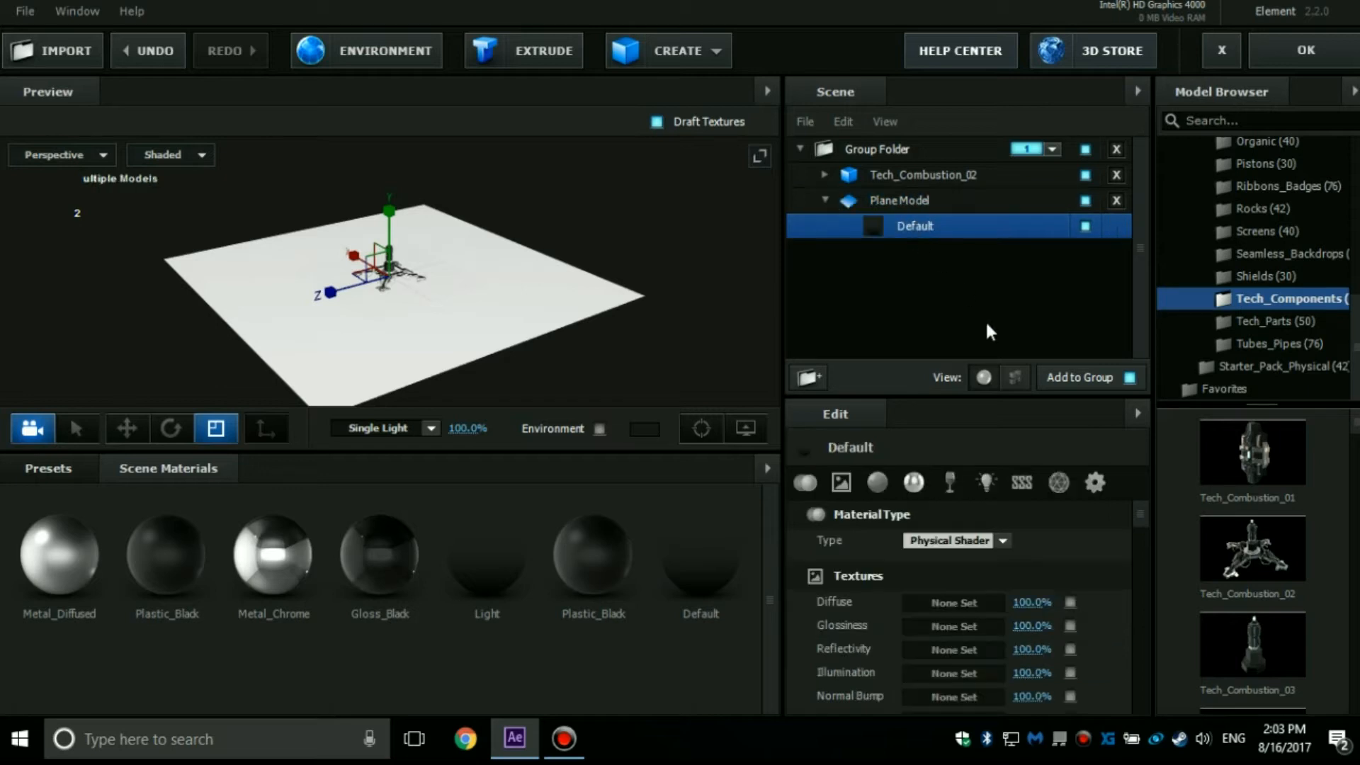
click(1092, 484)
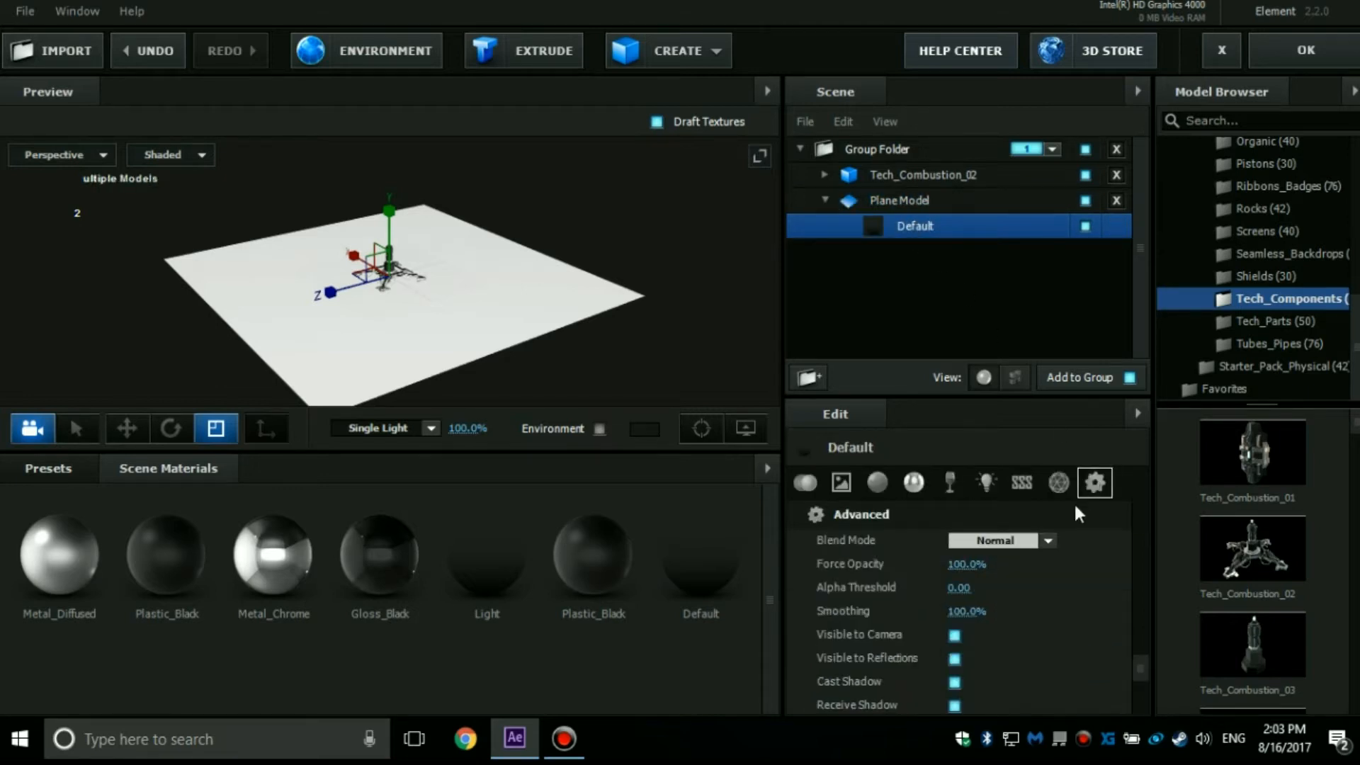
scroll(1144, 669, down, 2)
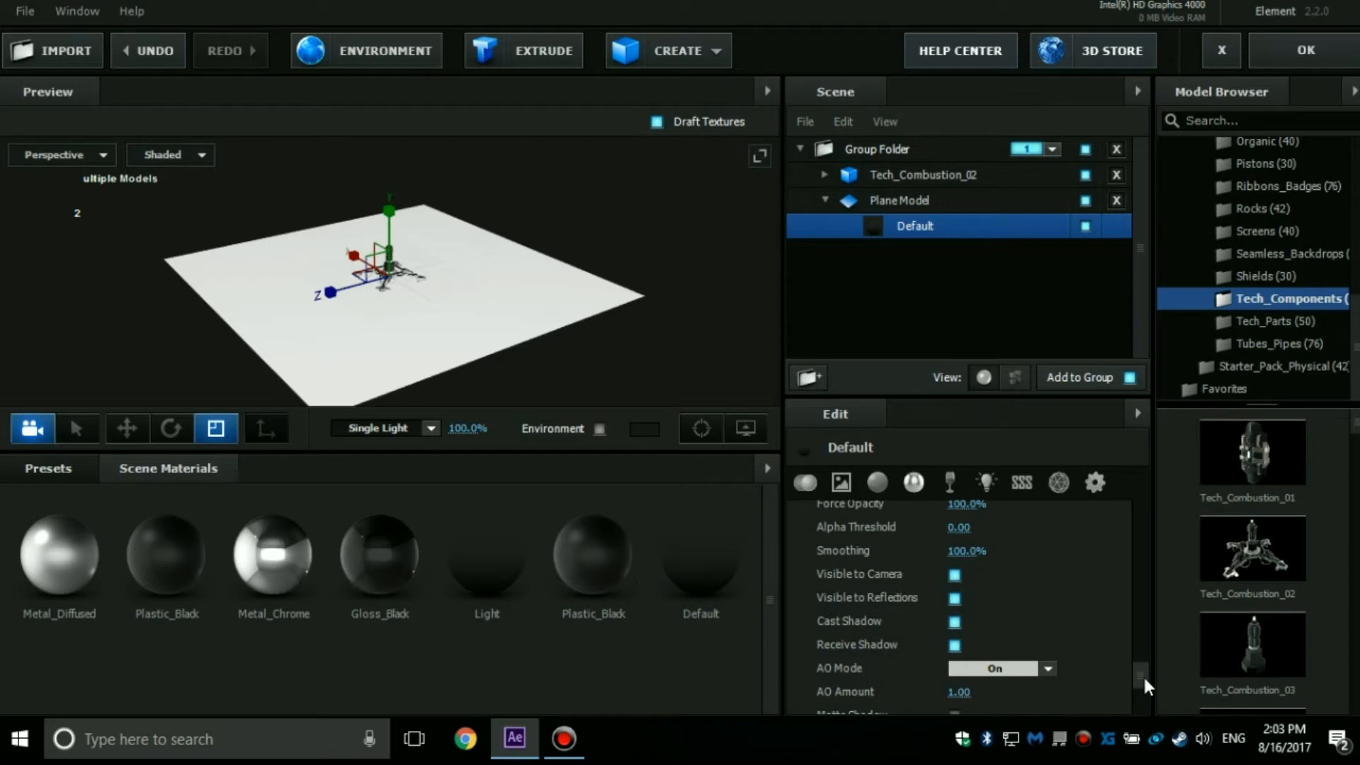
scroll(1142, 675, down, 2)
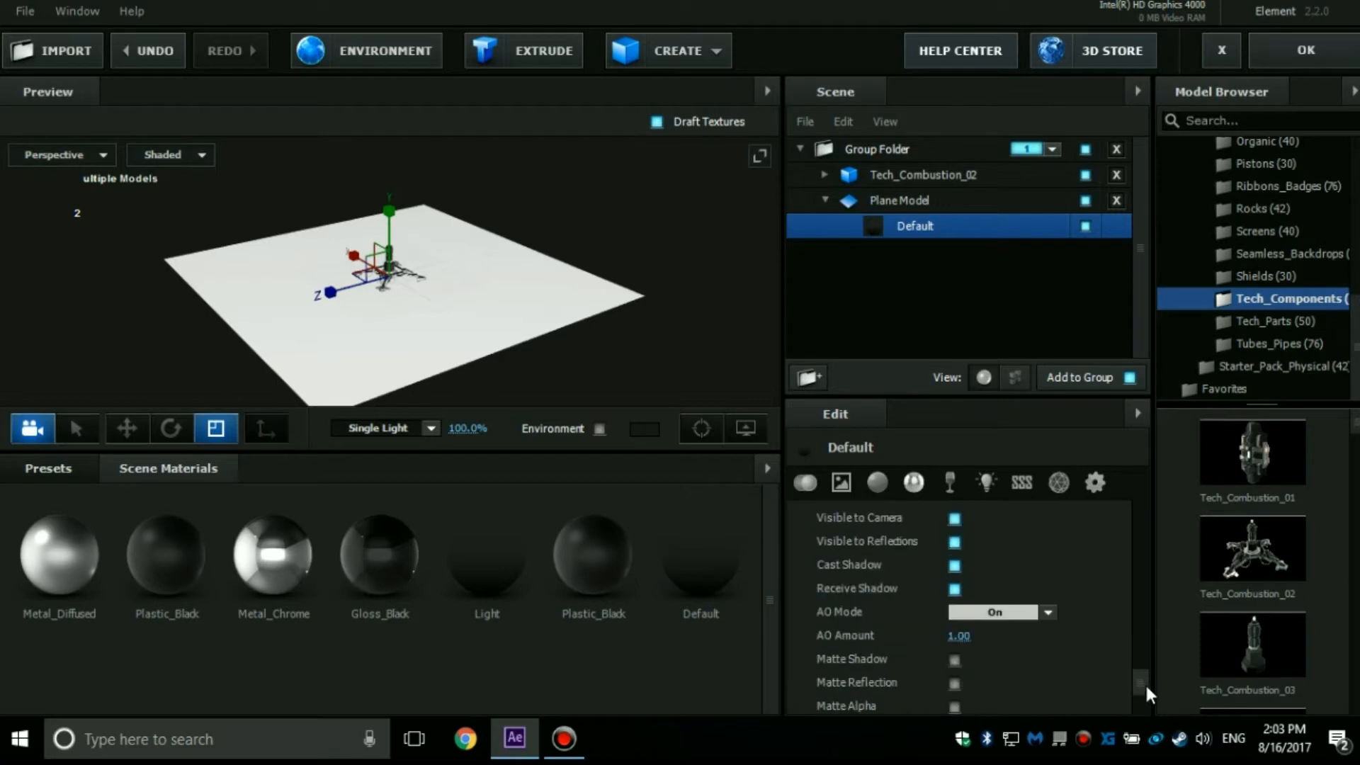
click(951, 660)
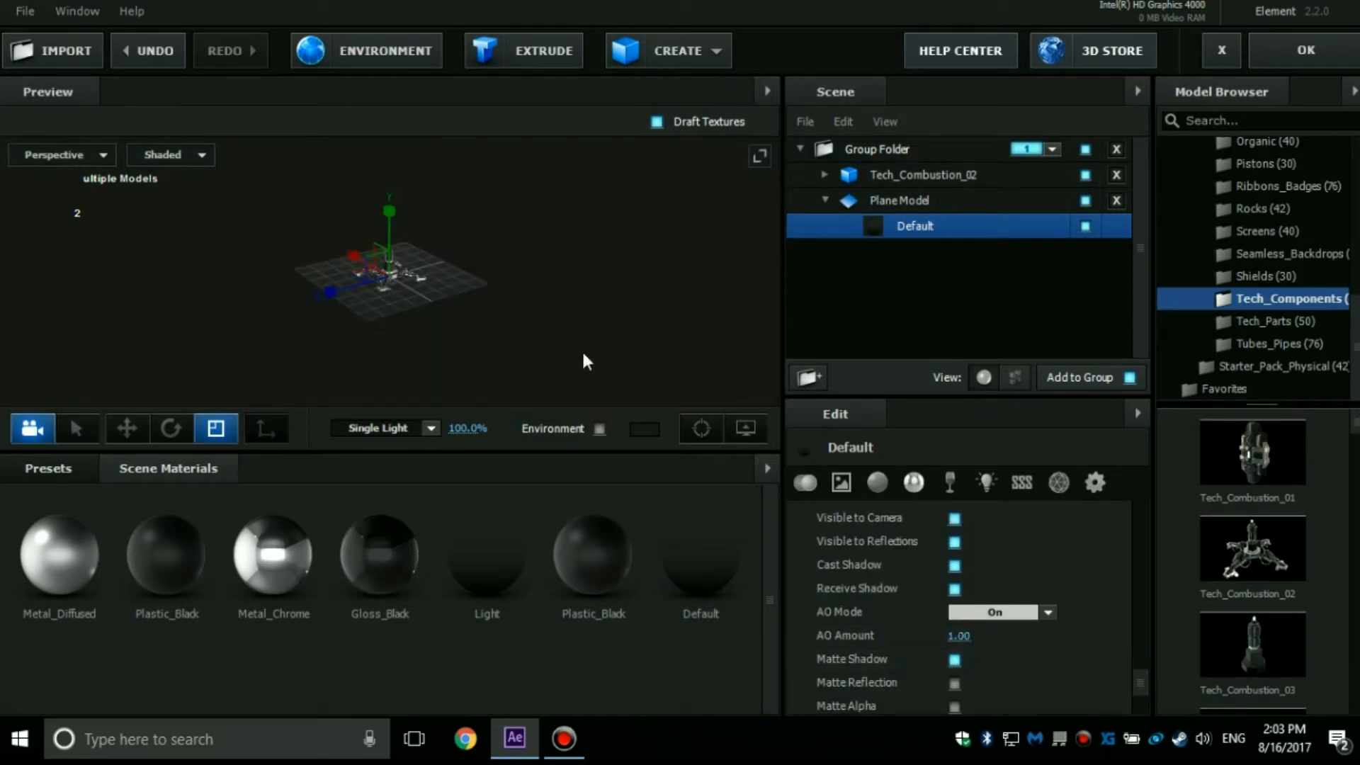
scroll(563, 243, up, 5)
drag(539, 248, 500, 250)
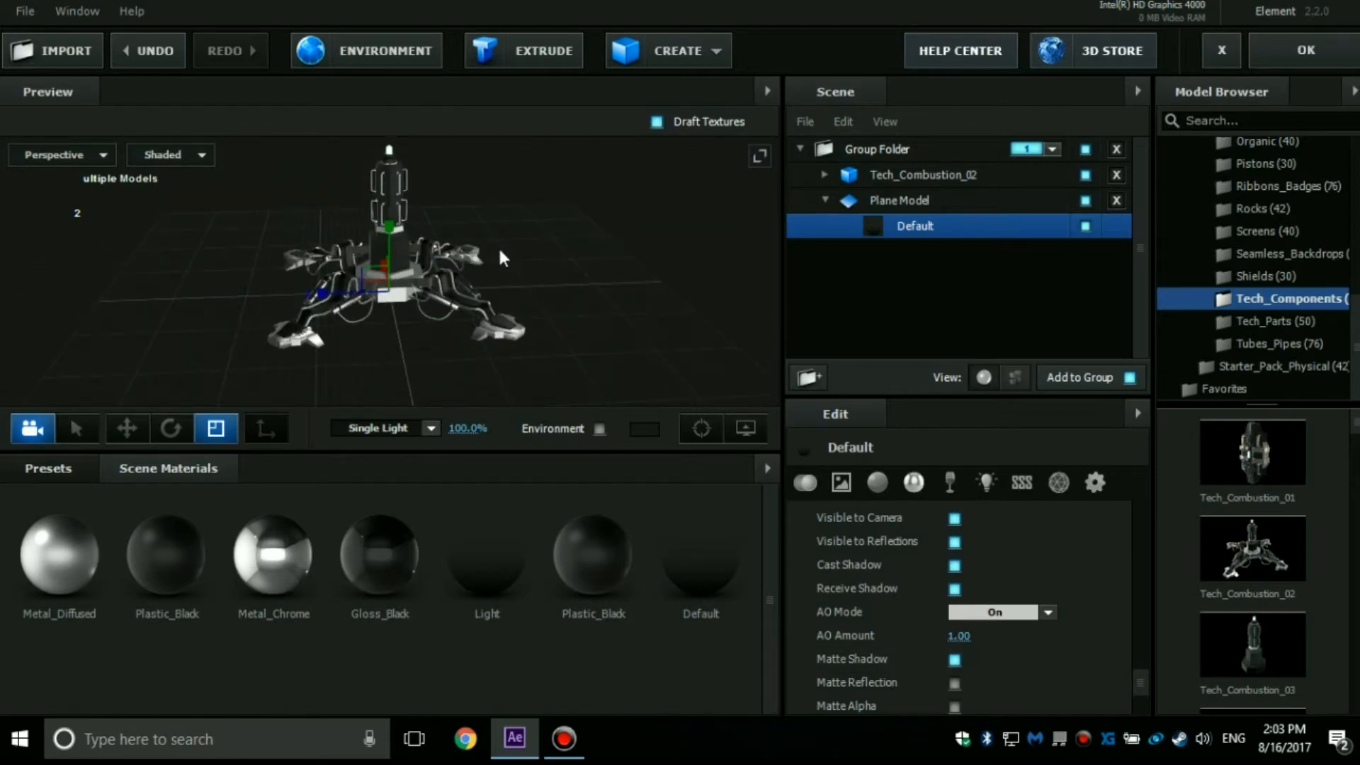
click(1272, 51)
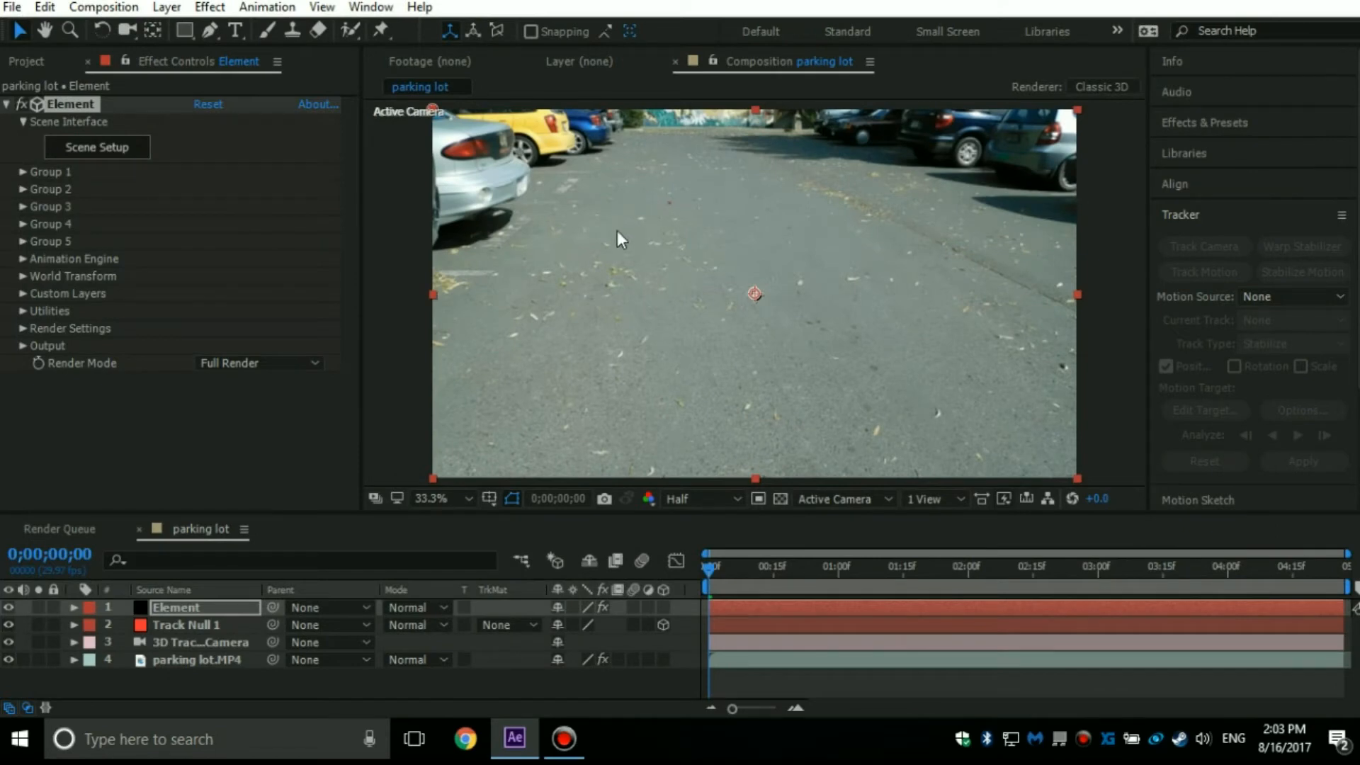
Preview the model's motion against the parking lot footage and return to frame 0;00;00;01.
key(space)
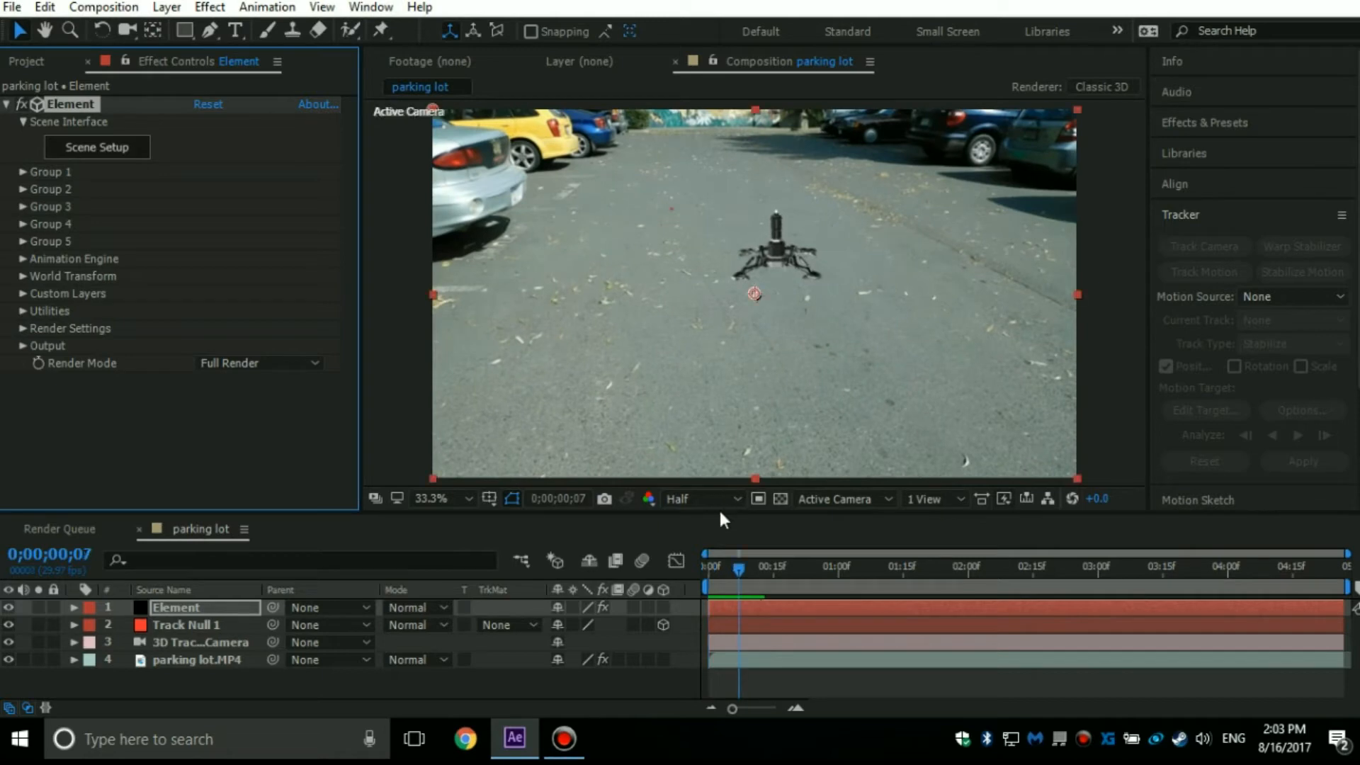
click(707, 558)
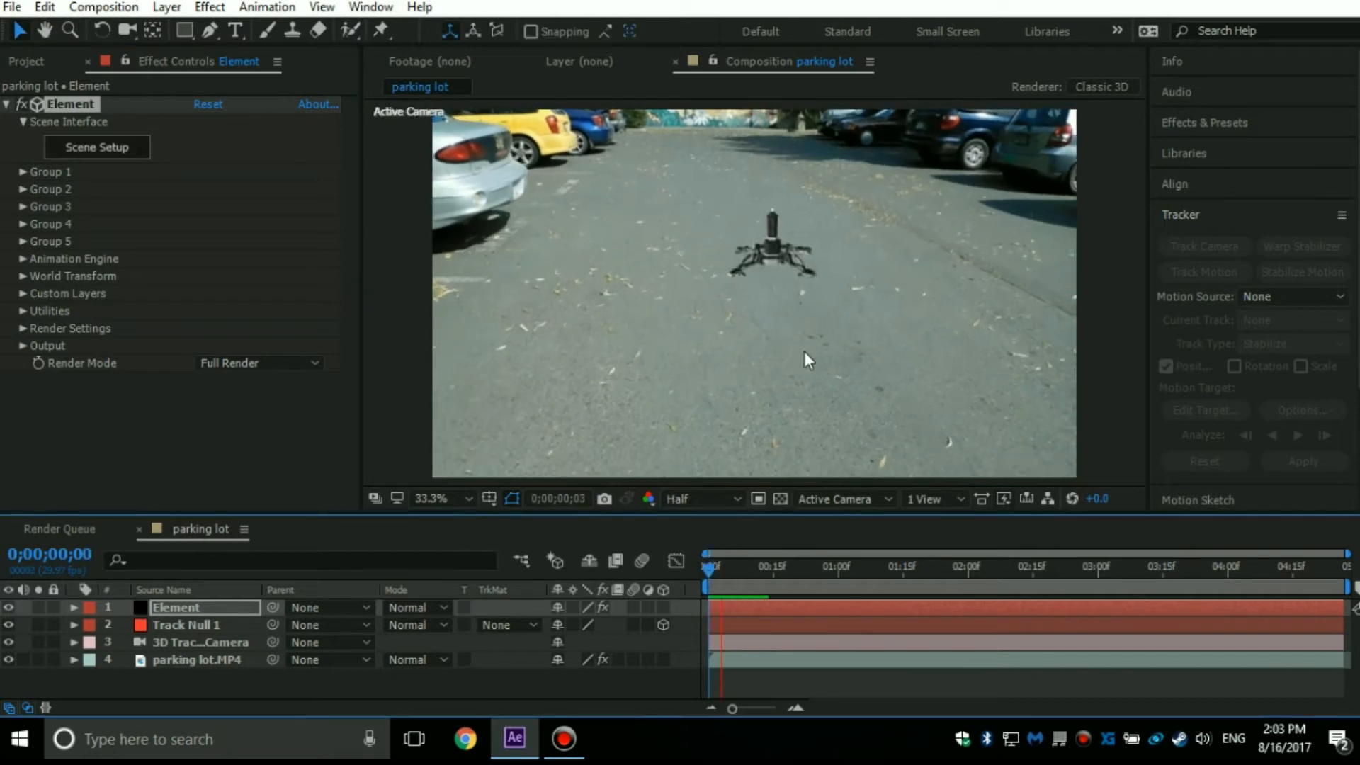
key(space)
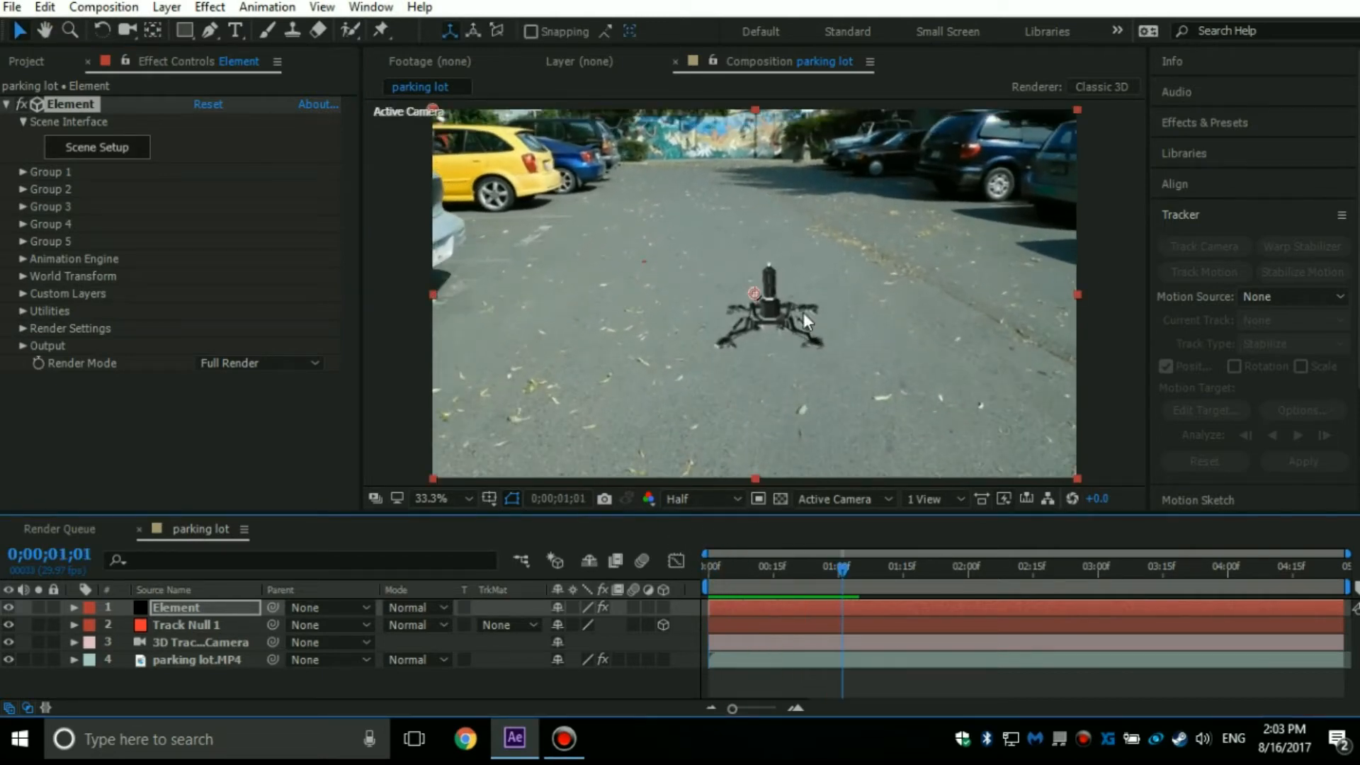
drag(836, 563, 808, 567)
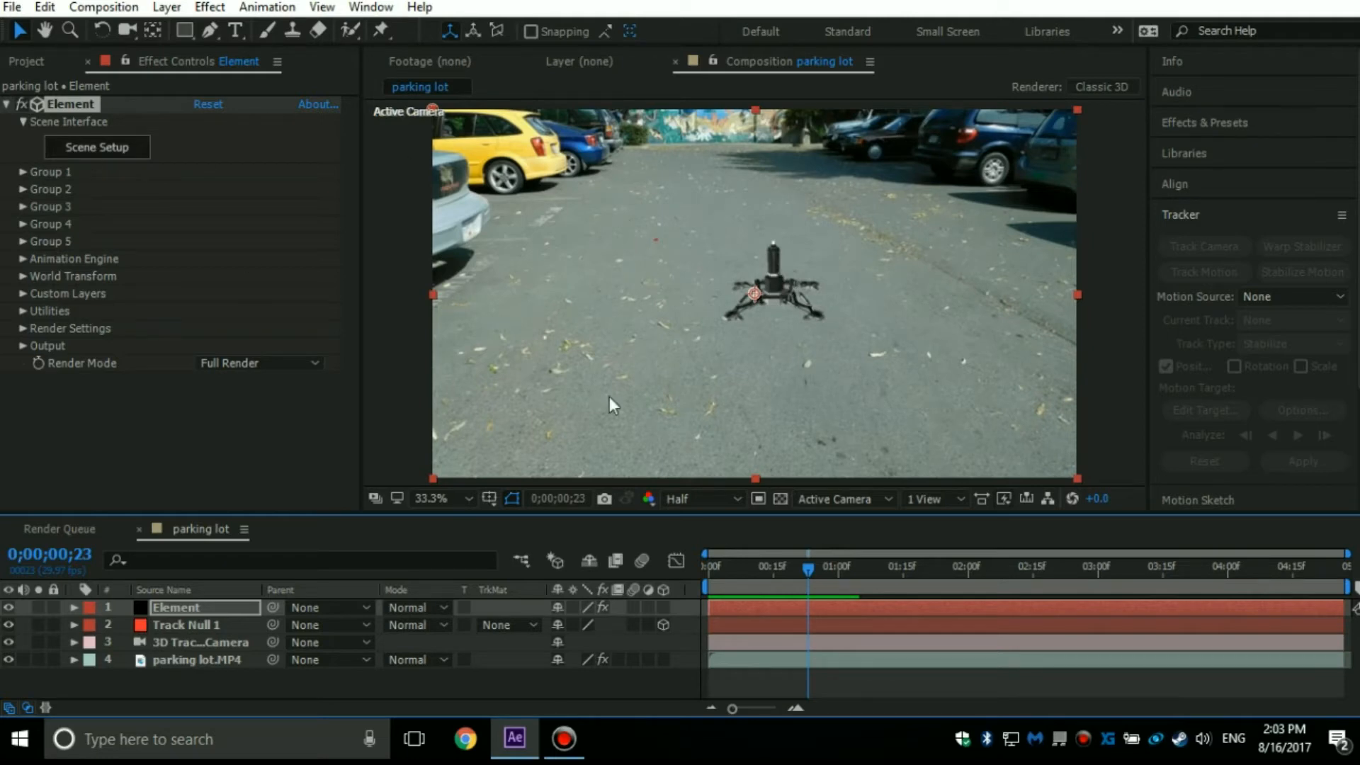
drag(792, 566, 576, 524)
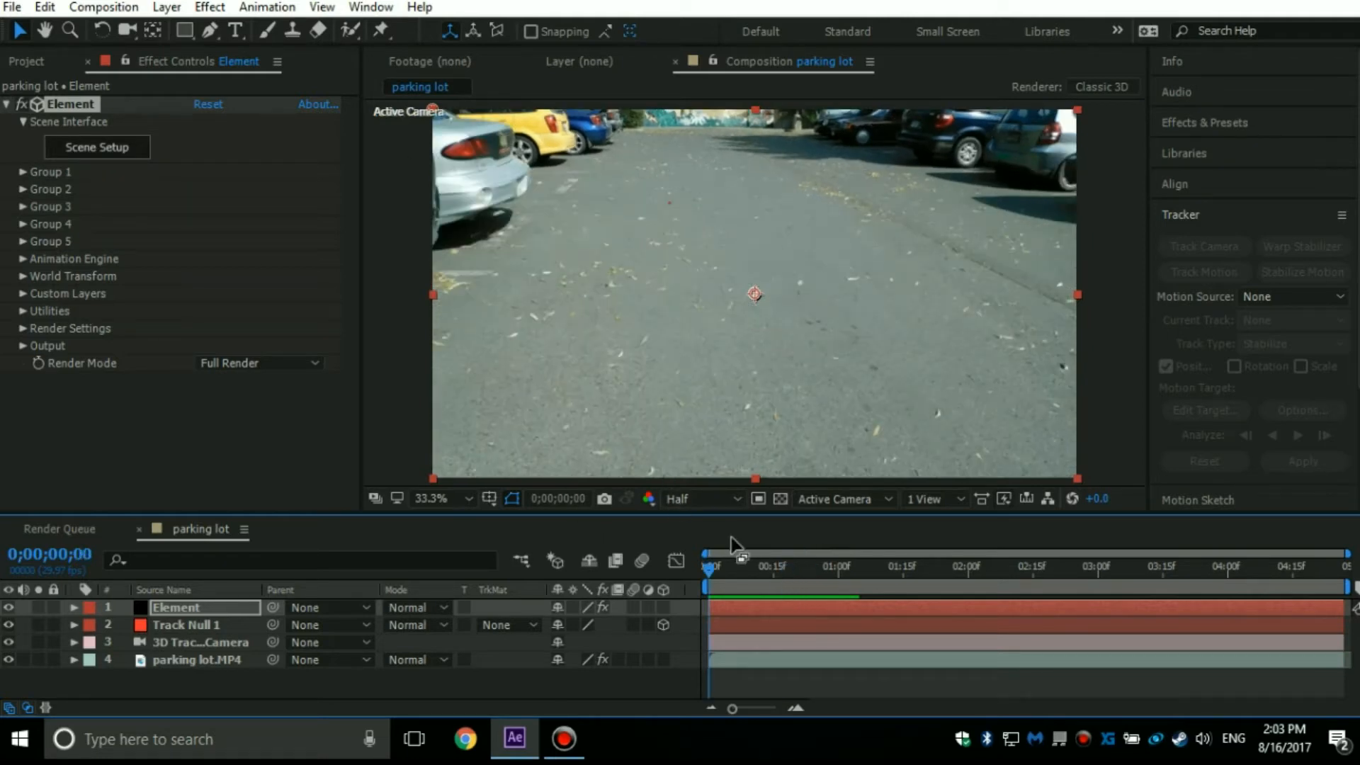
click(713, 568)
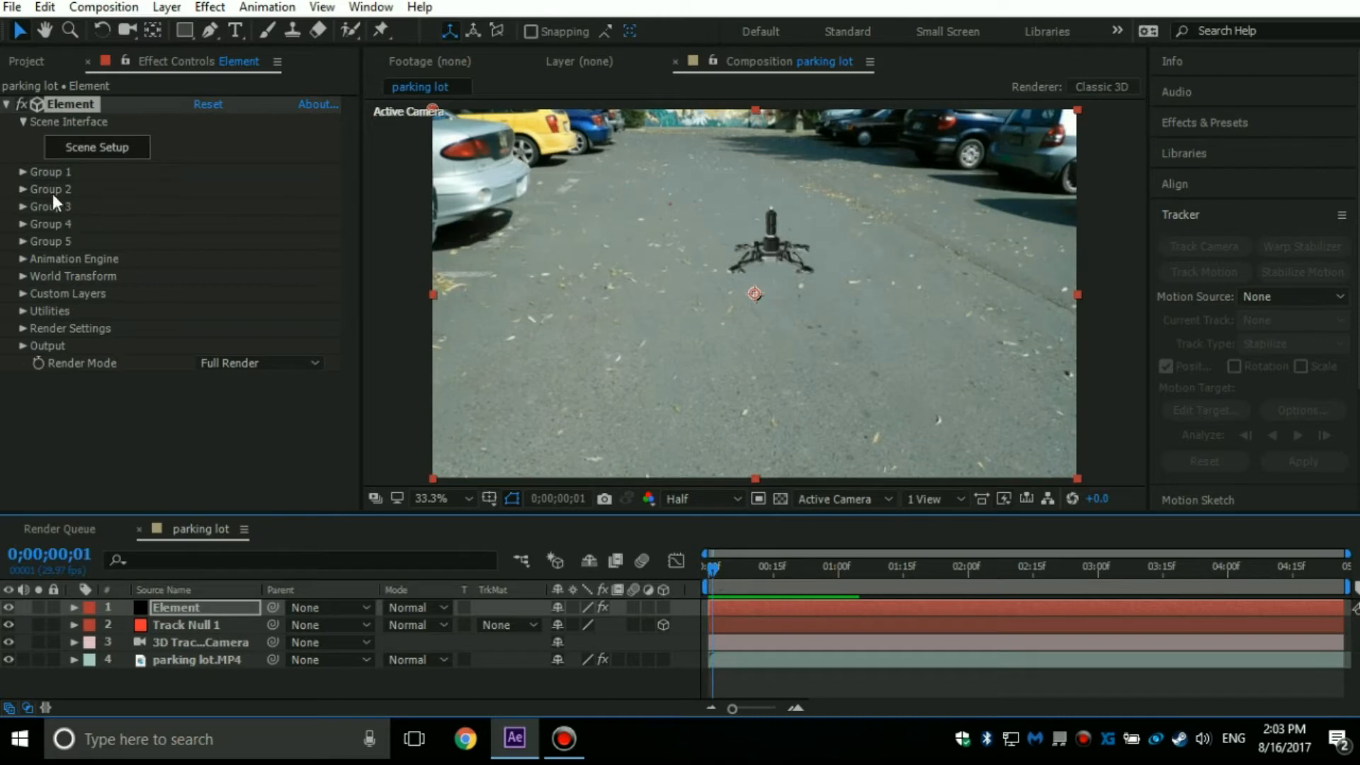
Set the Particle Size in Group 1's Particle Look to 18.90 to enlarge the model.
click(20, 176)
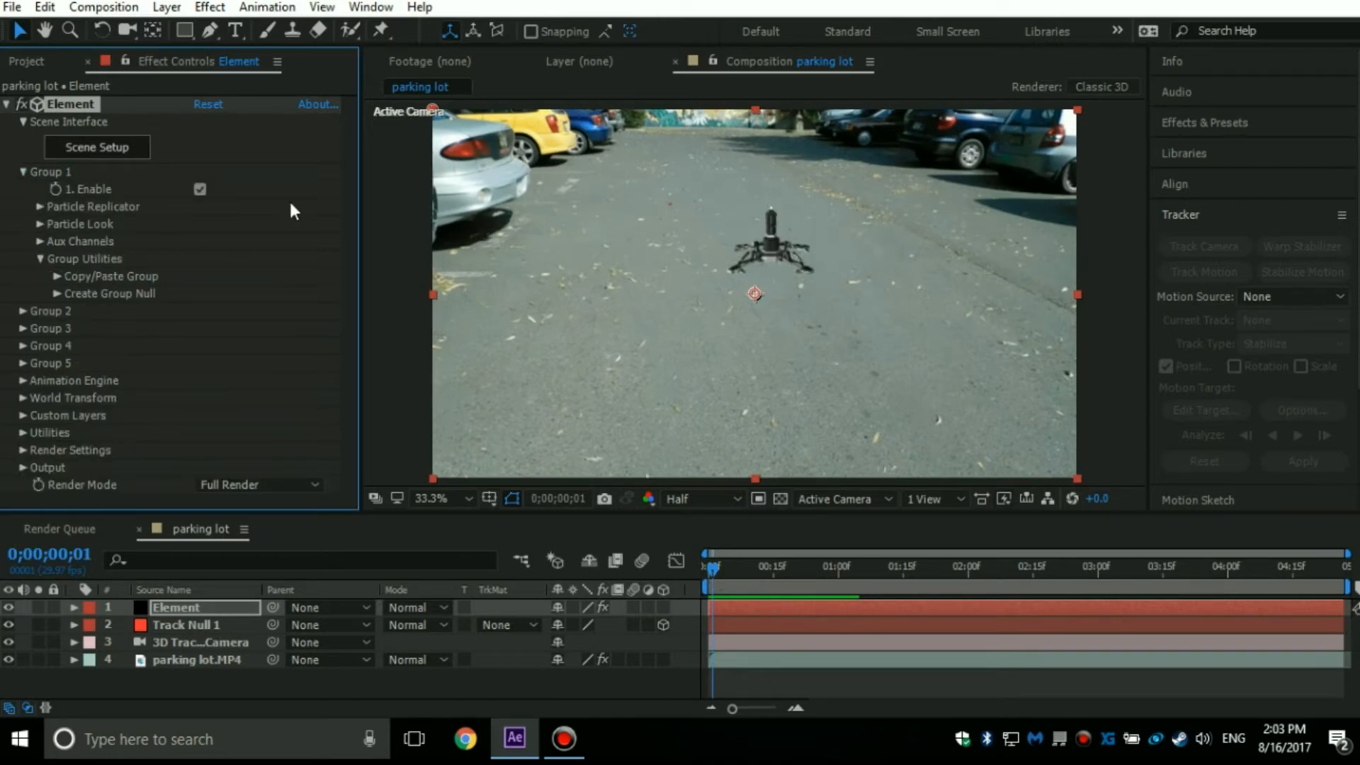
click(42, 206)
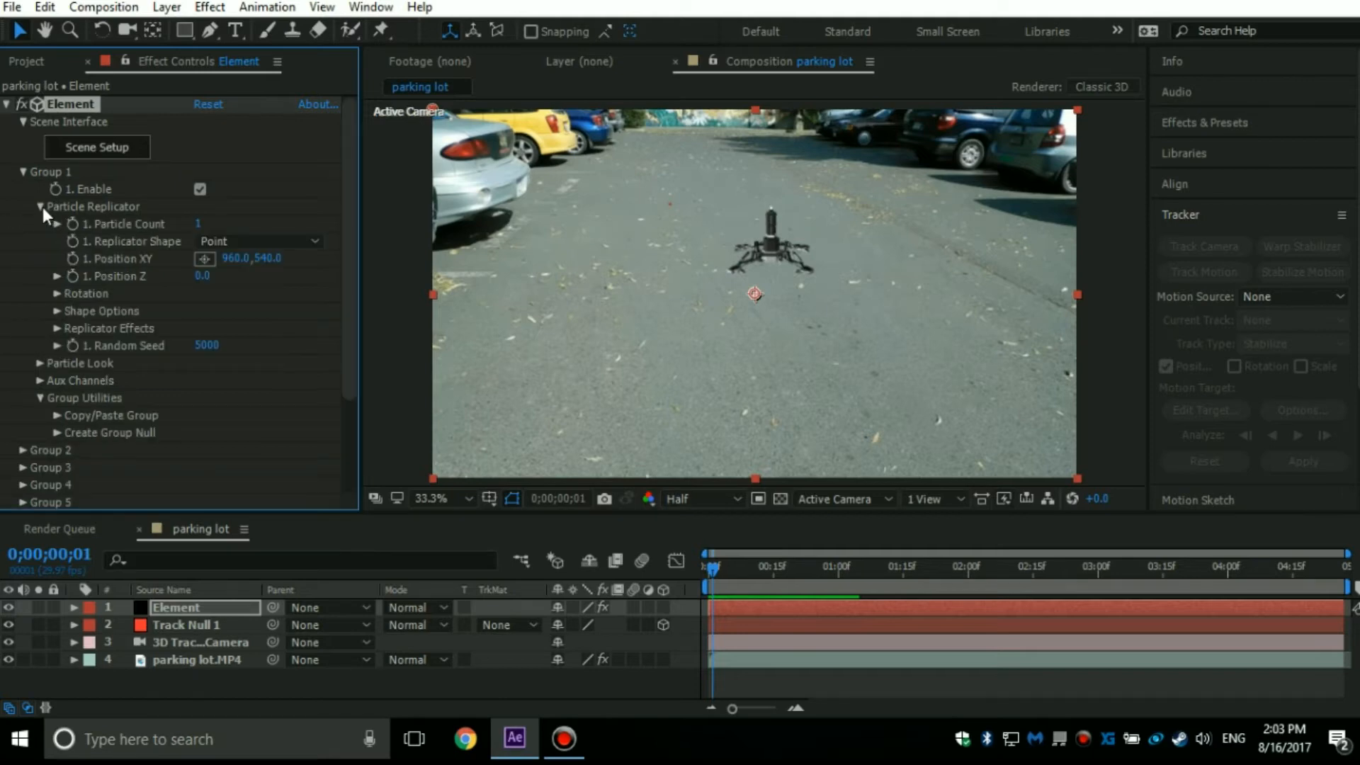
click(43, 207)
click(39, 238)
click(39, 224)
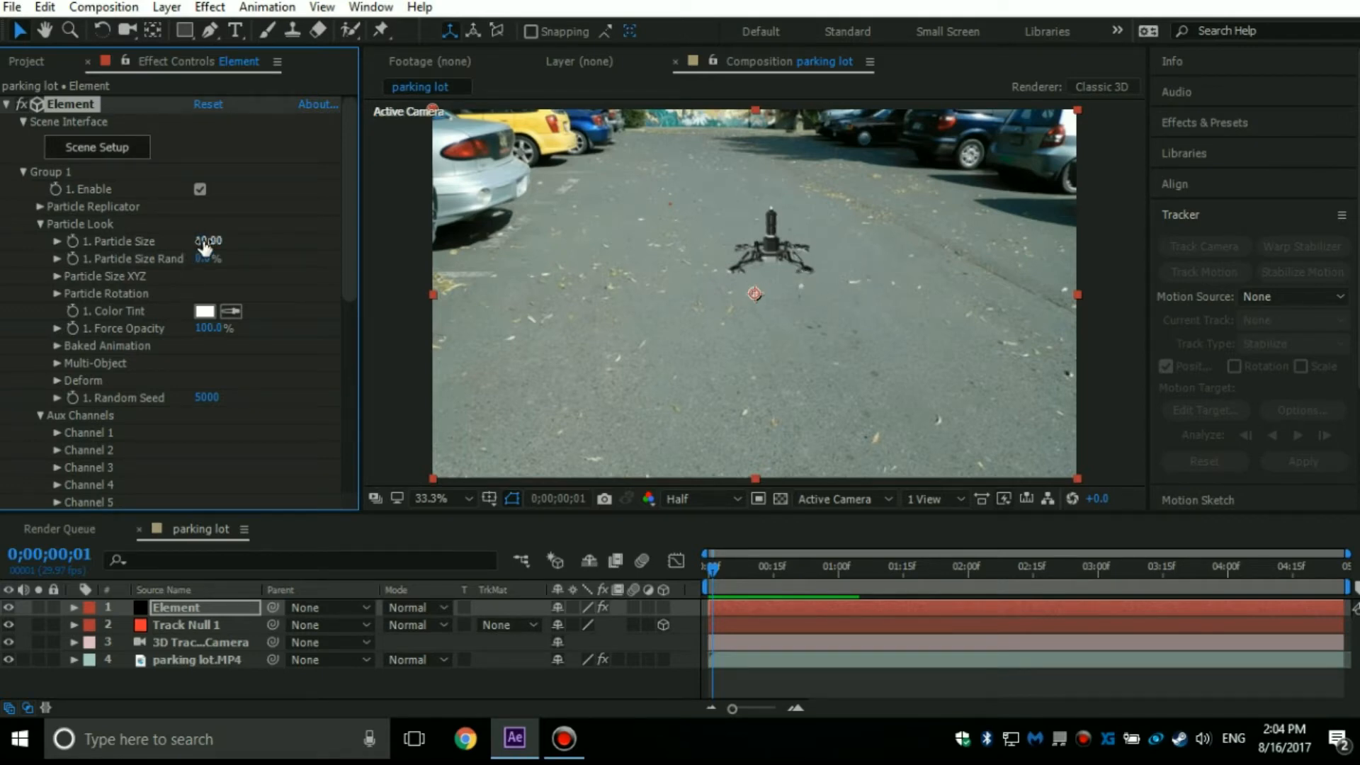
drag(204, 244, 308, 255)
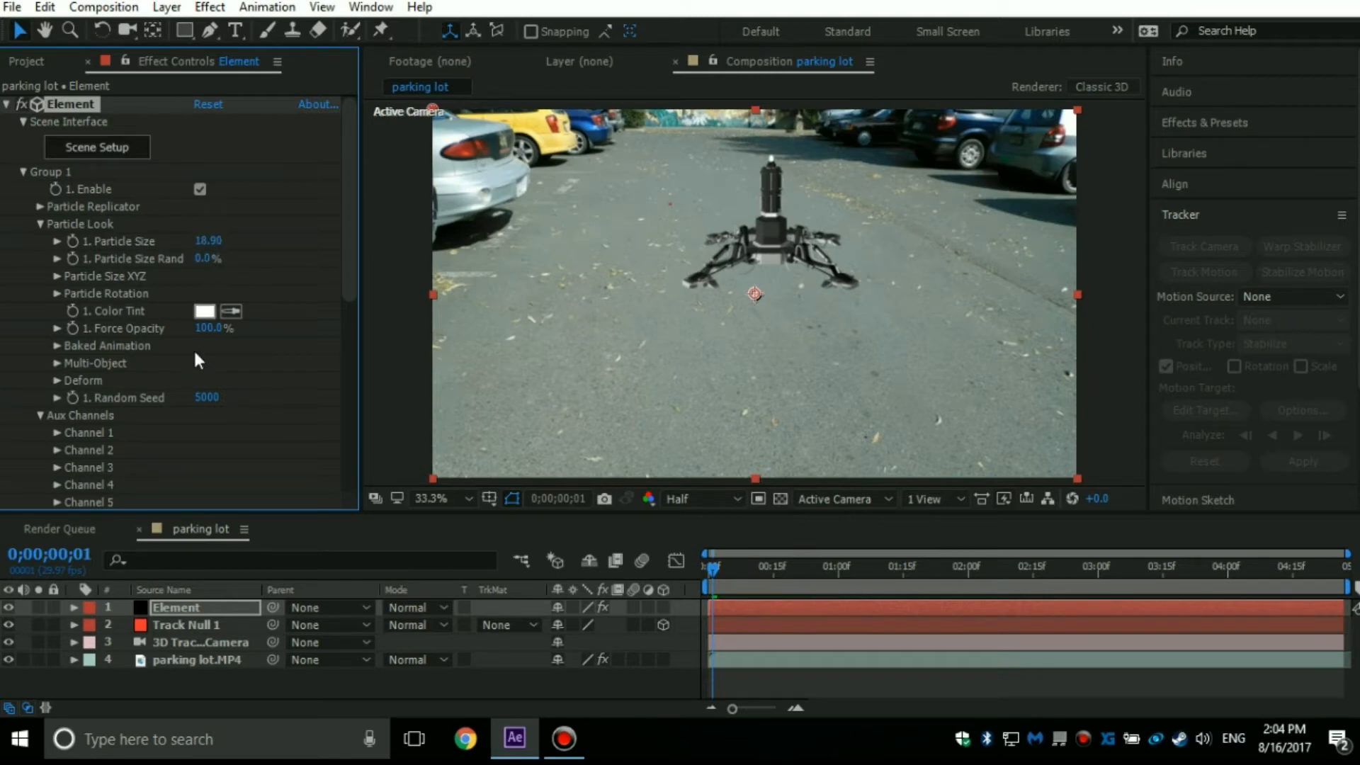
Adjust the Group 1 Particle Rotation to X +6.0° and Y -11.0°, undoing the unwanted trial changes.
click(56, 294)
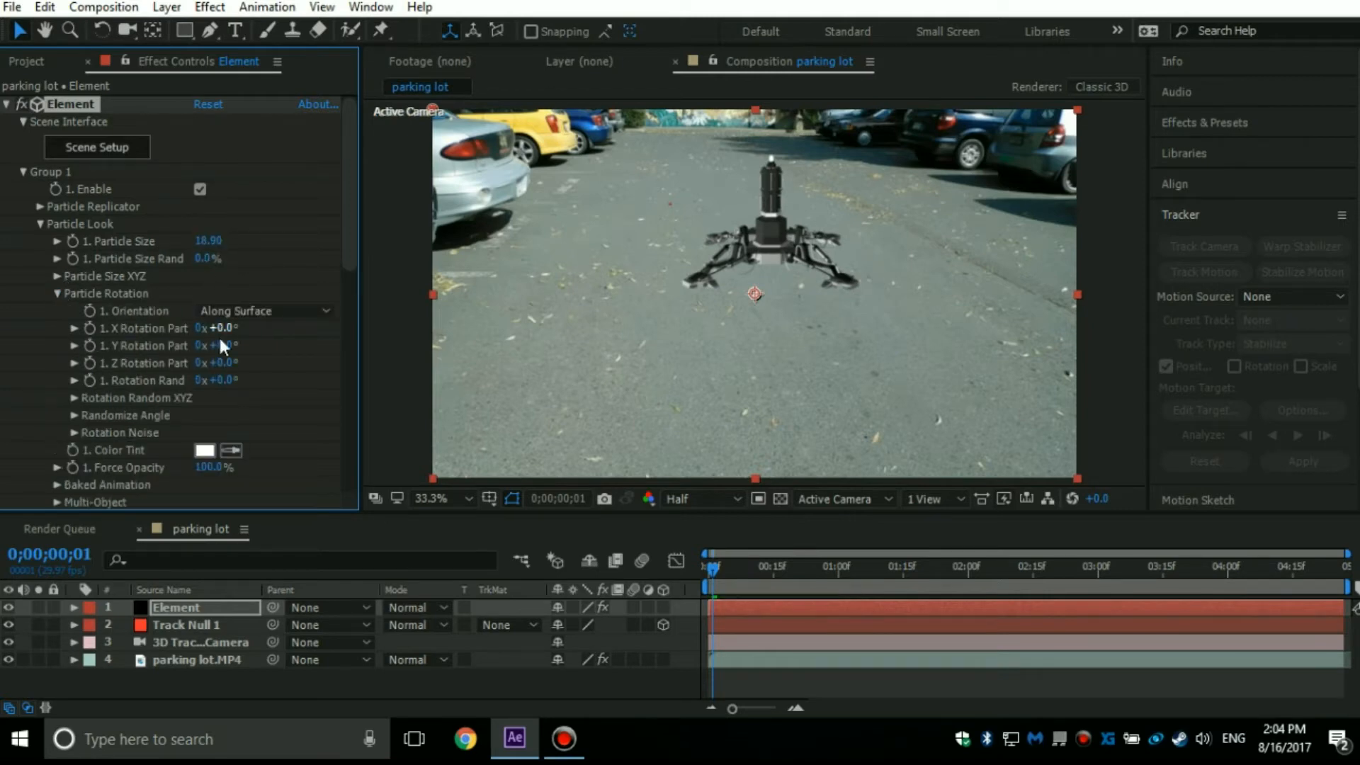
drag(242, 381, 226, 332)
key(ctrl+z)
key(ctrl+z)
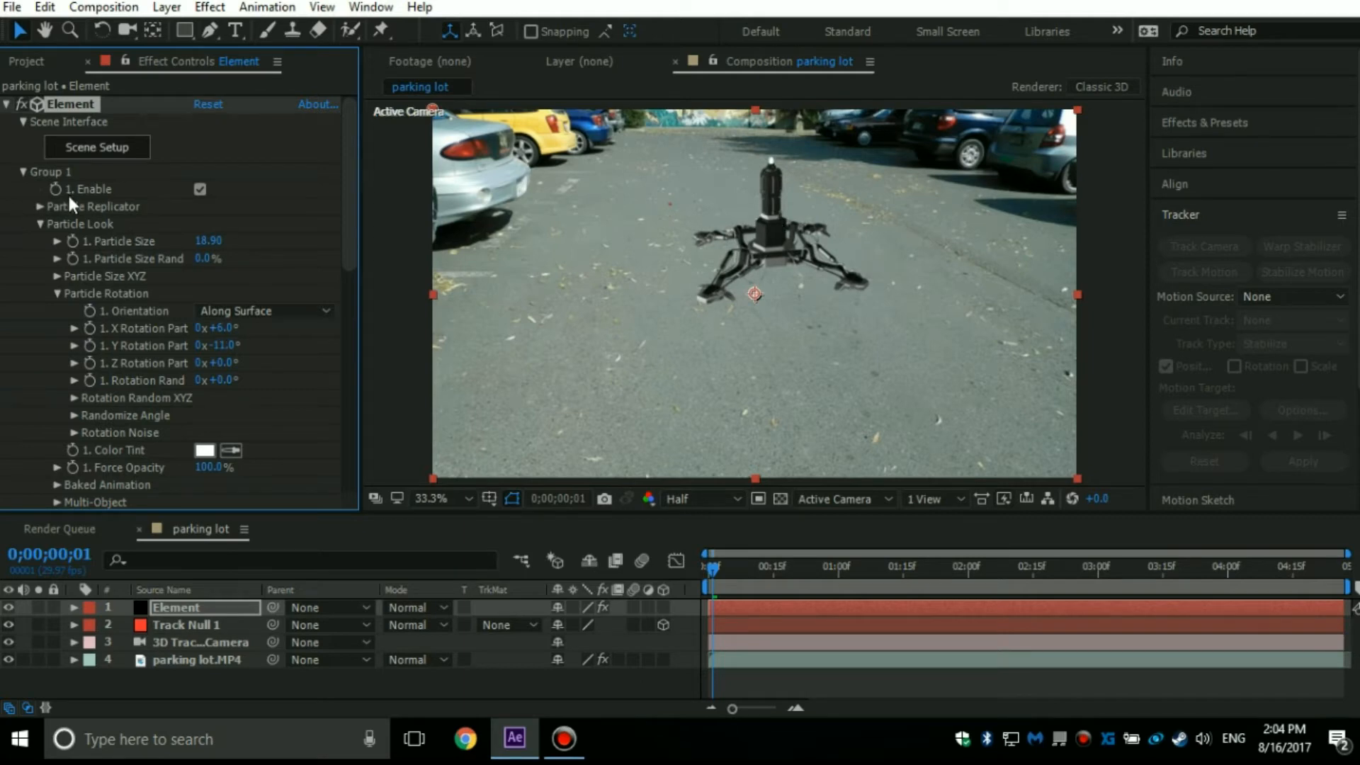
Move the model next to the silver car by setting the Particle Replicator's Position XY to 3.0, 171.0.
click(40, 222)
click(40, 206)
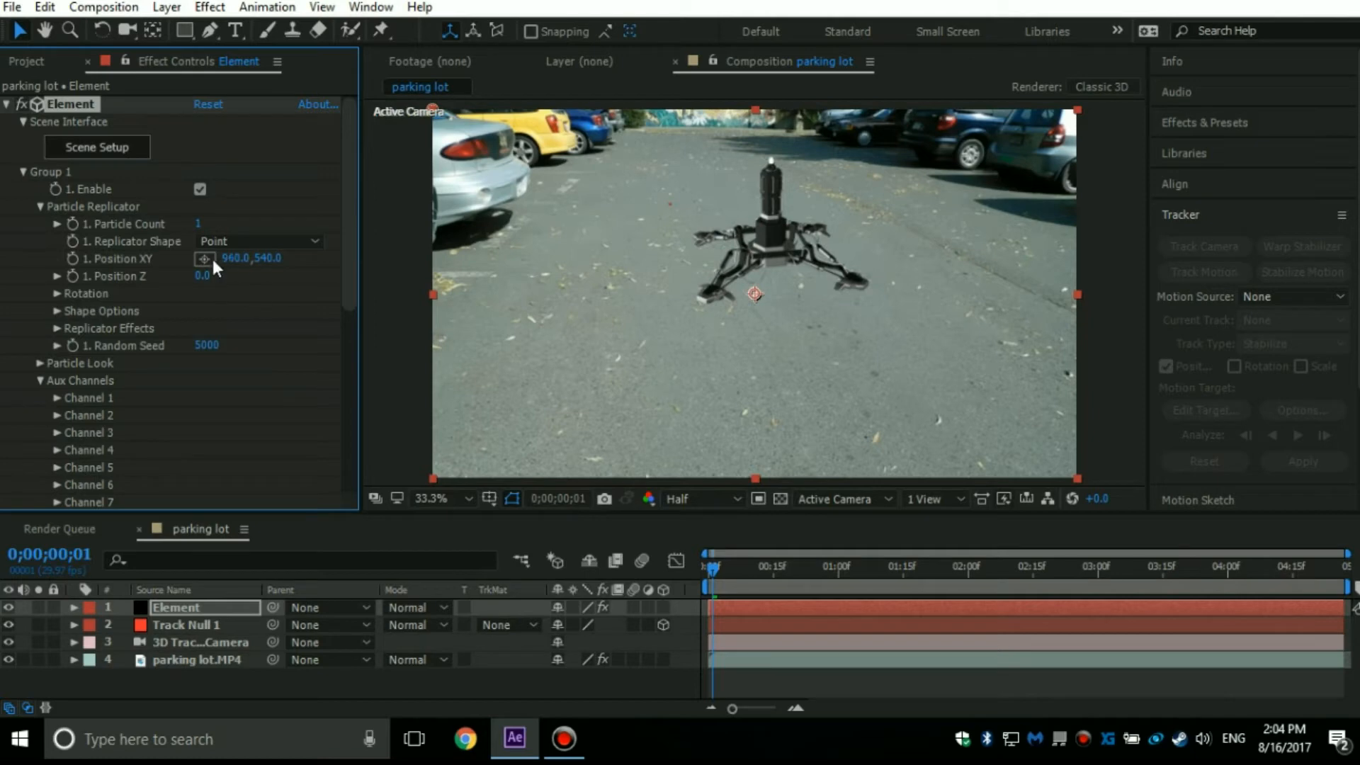
drag(244, 268, 114, 266)
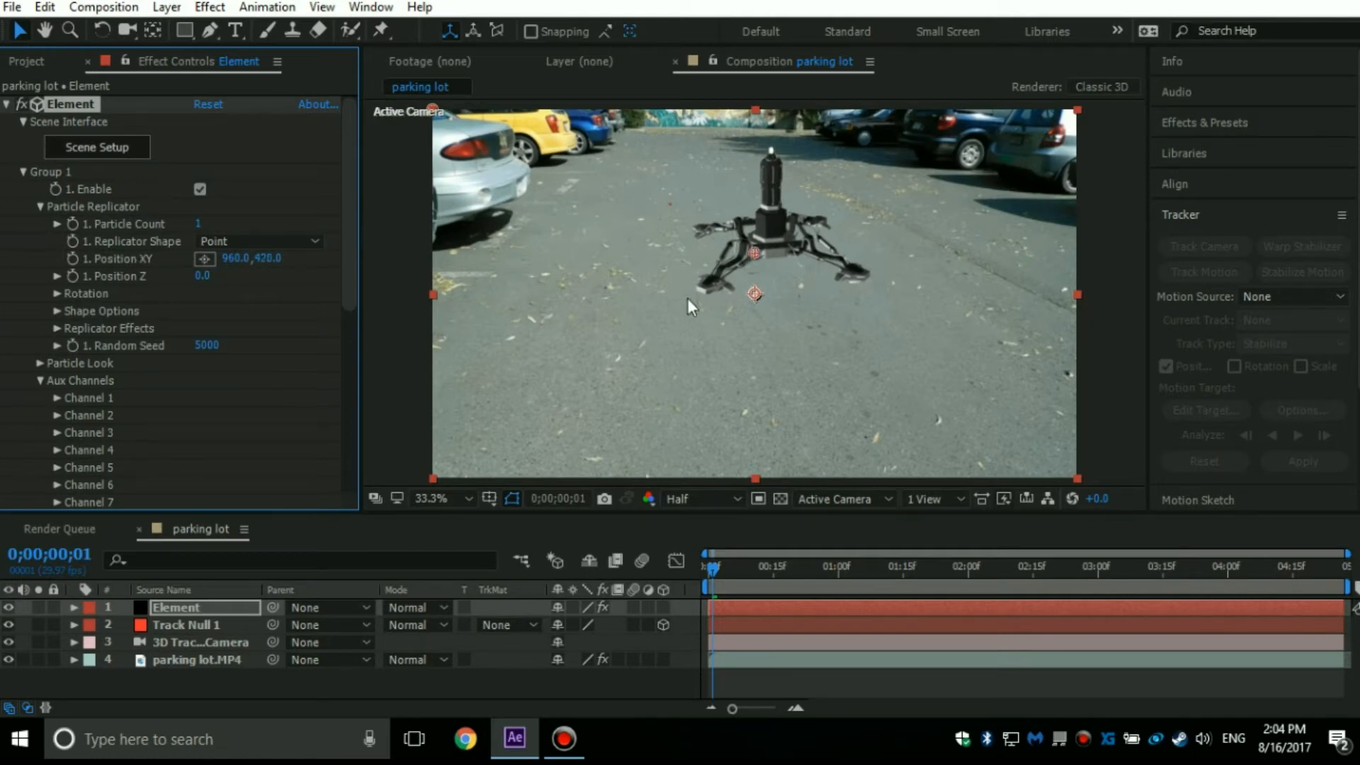
drag(754, 250, 619, 180)
drag(466, 148, 443, 175)
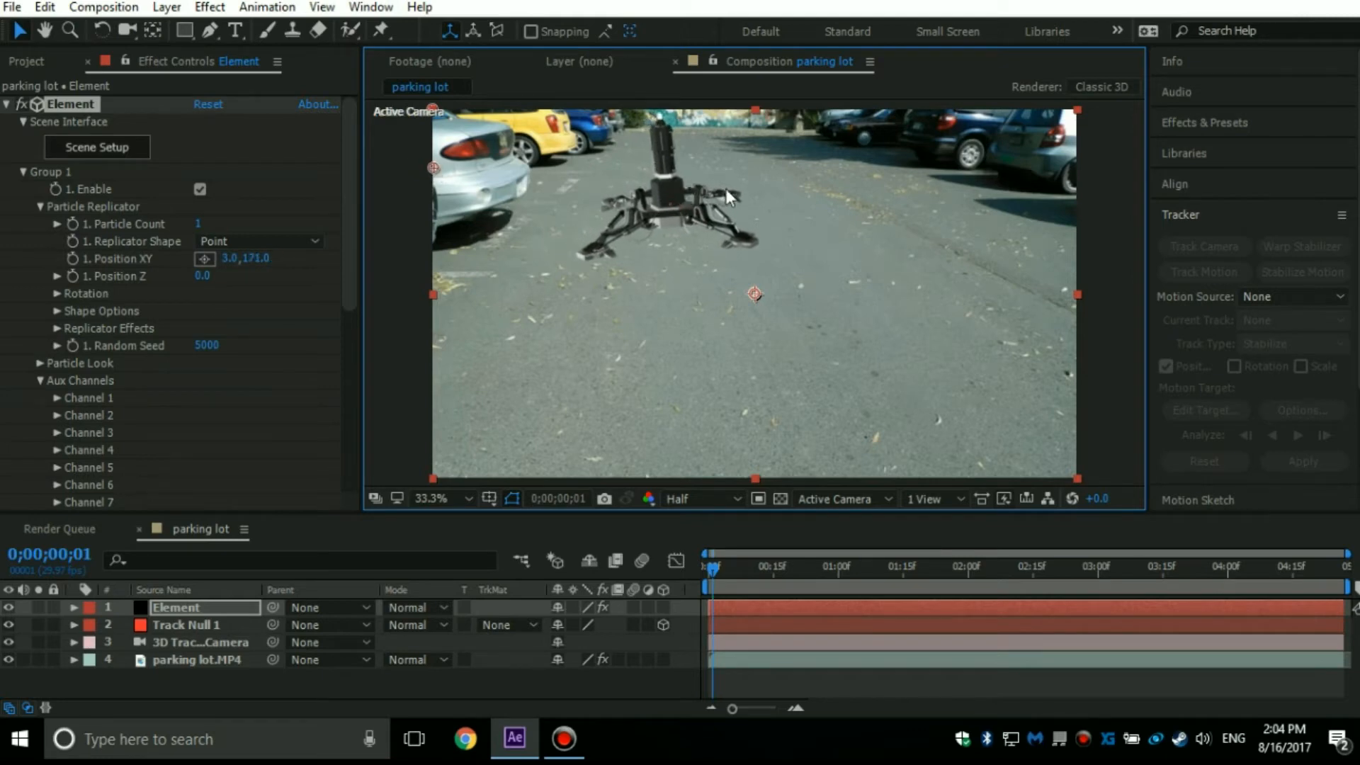
Set the Particle Replicator's X Rotation to -3.0° and Z Rotation to +3.0° to align the model with the ground.
click(56, 294)
drag(224, 312, 223, 312)
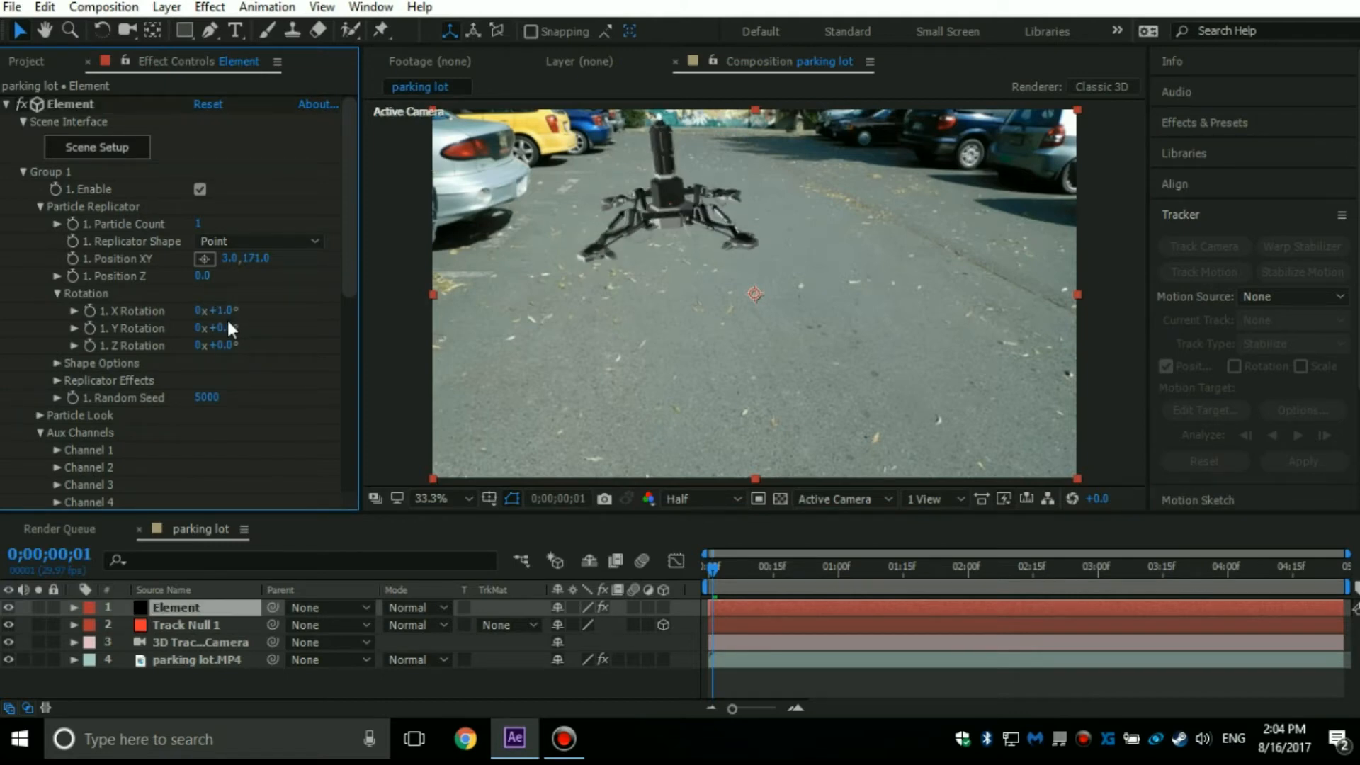
click(224, 325)
click(223, 345)
click(227, 344)
drag(225, 344, 226, 311)
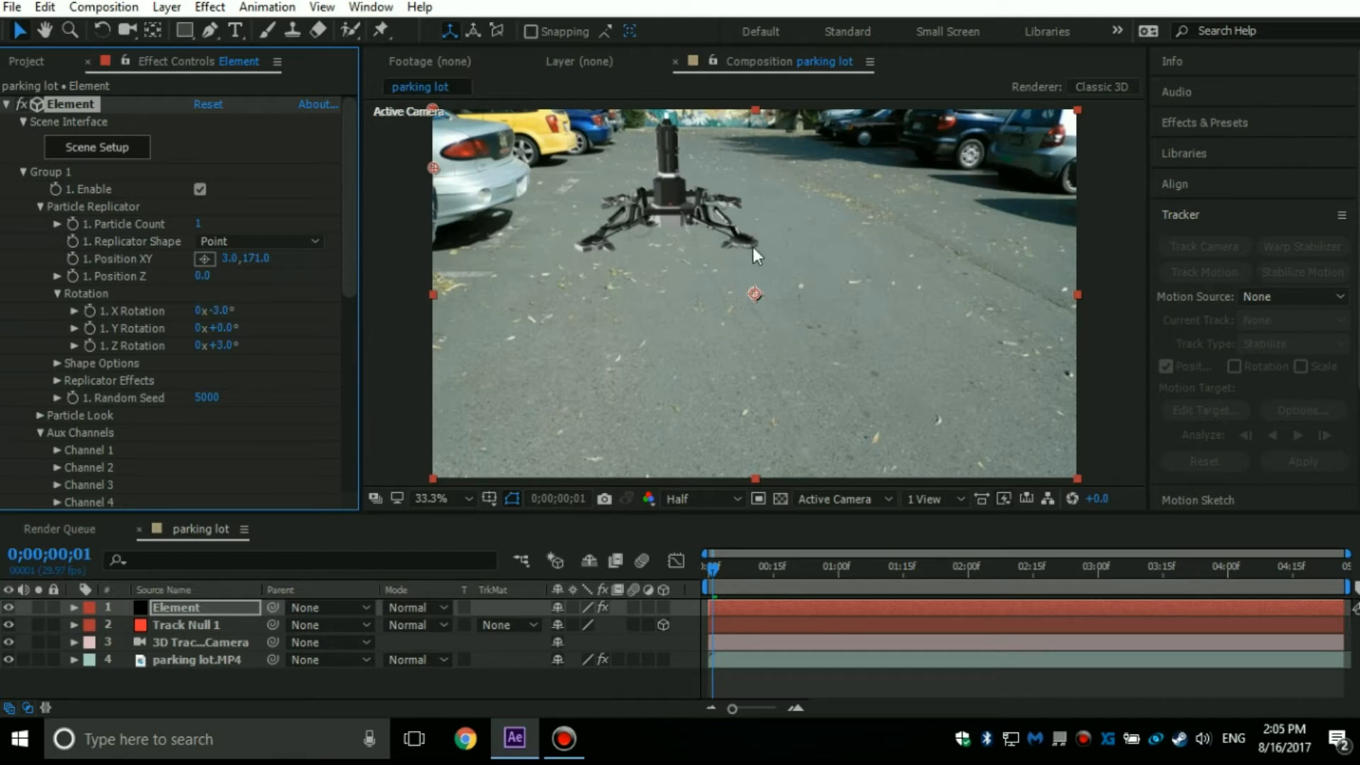
Preview the repositioned model against the parking lot footage from the first frame.
drag(712, 571, 390, 541)
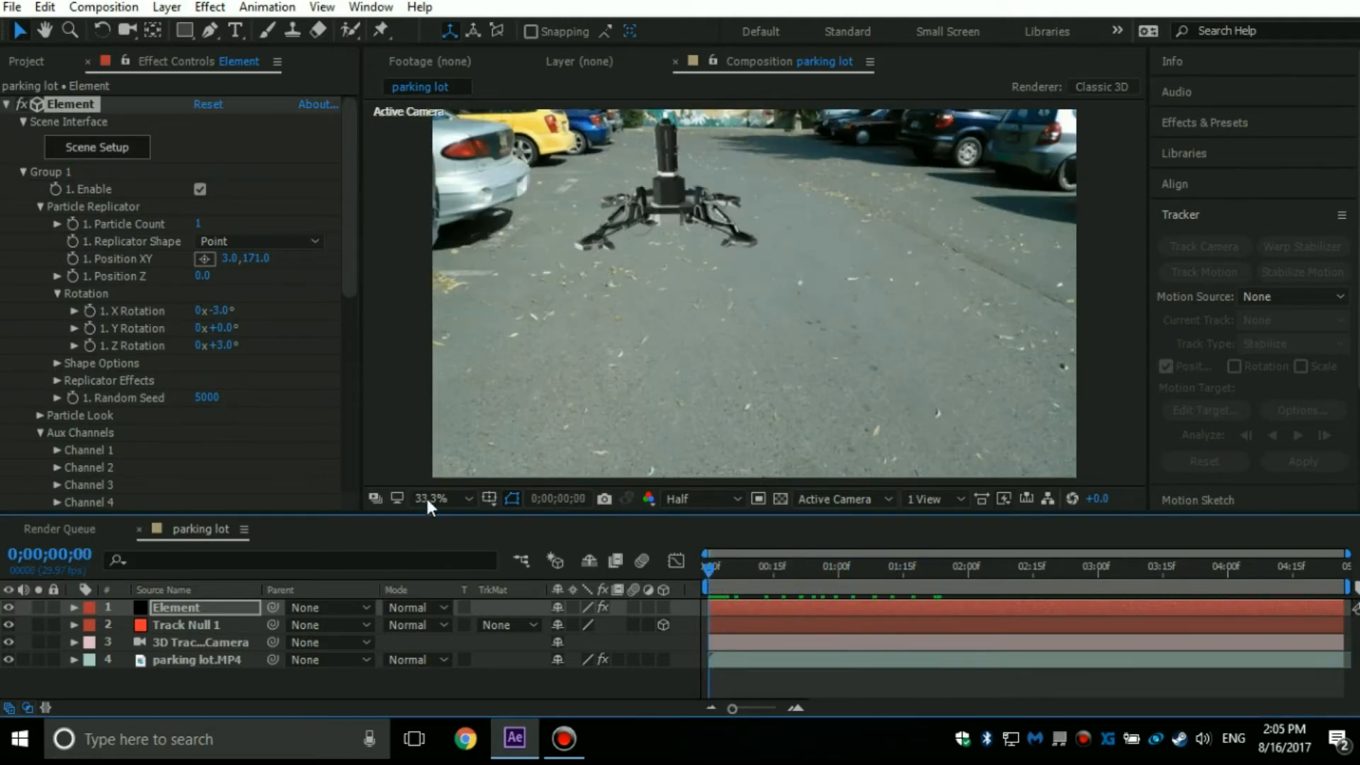
key(space)
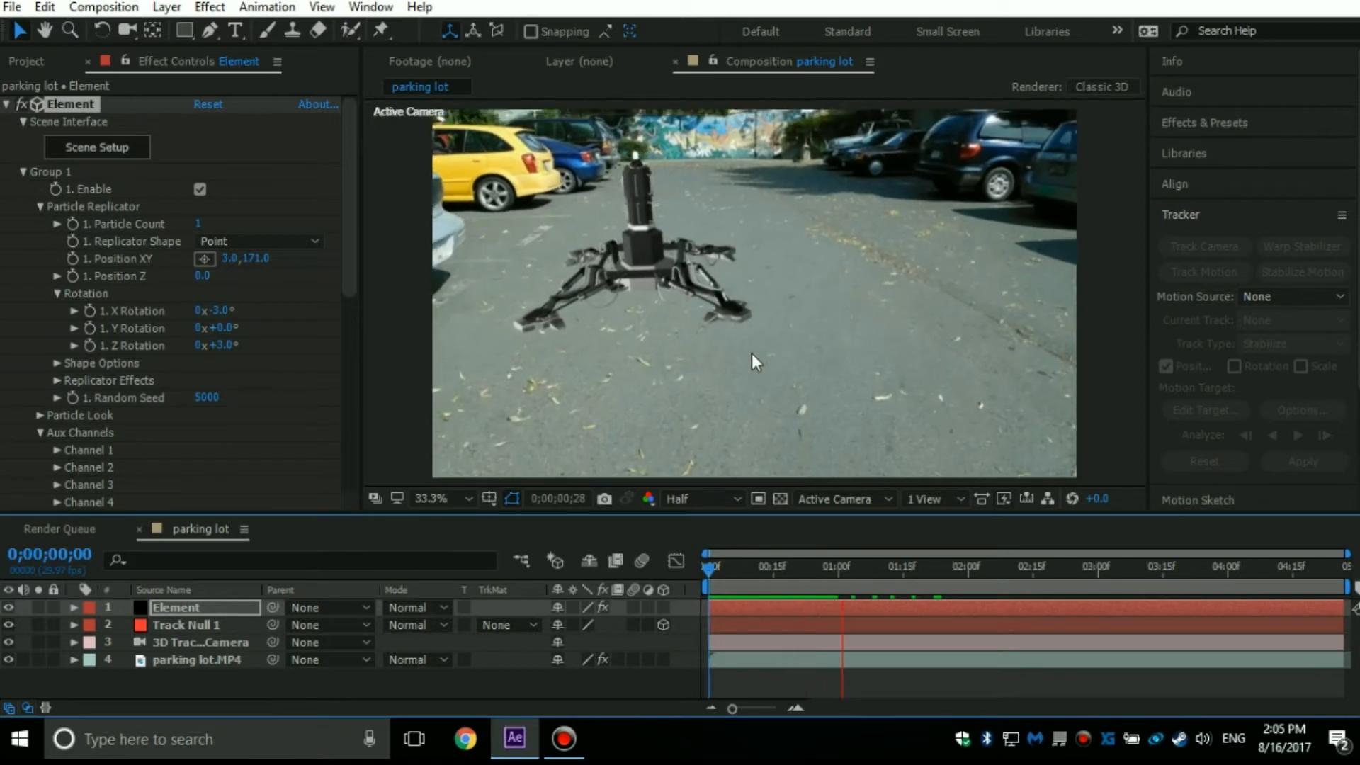
key(space)
Adjust the Particle Replicator's Position XY to -13.0, 139.0 at frame 0;00;01;07 and return to the first frame.
drag(937, 590, 868, 585)
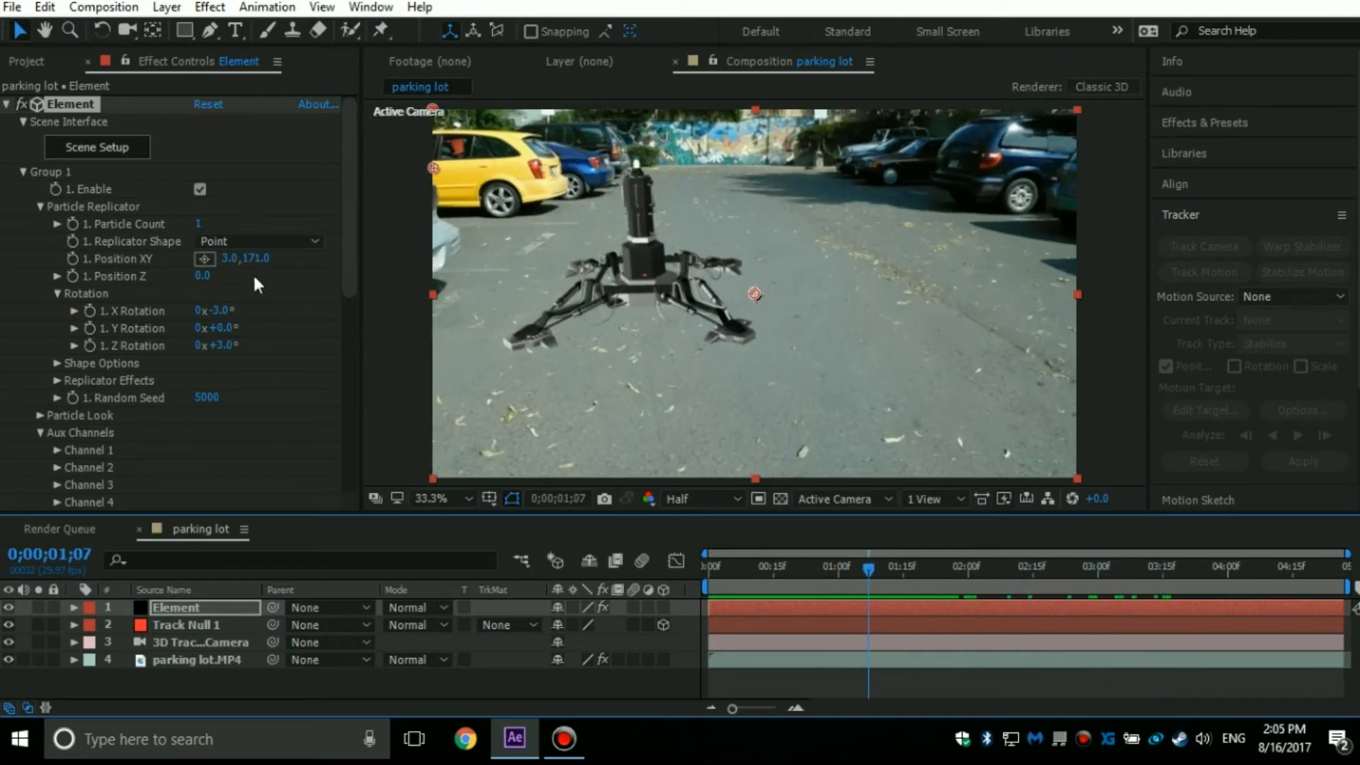
drag(260, 265, 209, 269)
drag(870, 576, 643, 553)
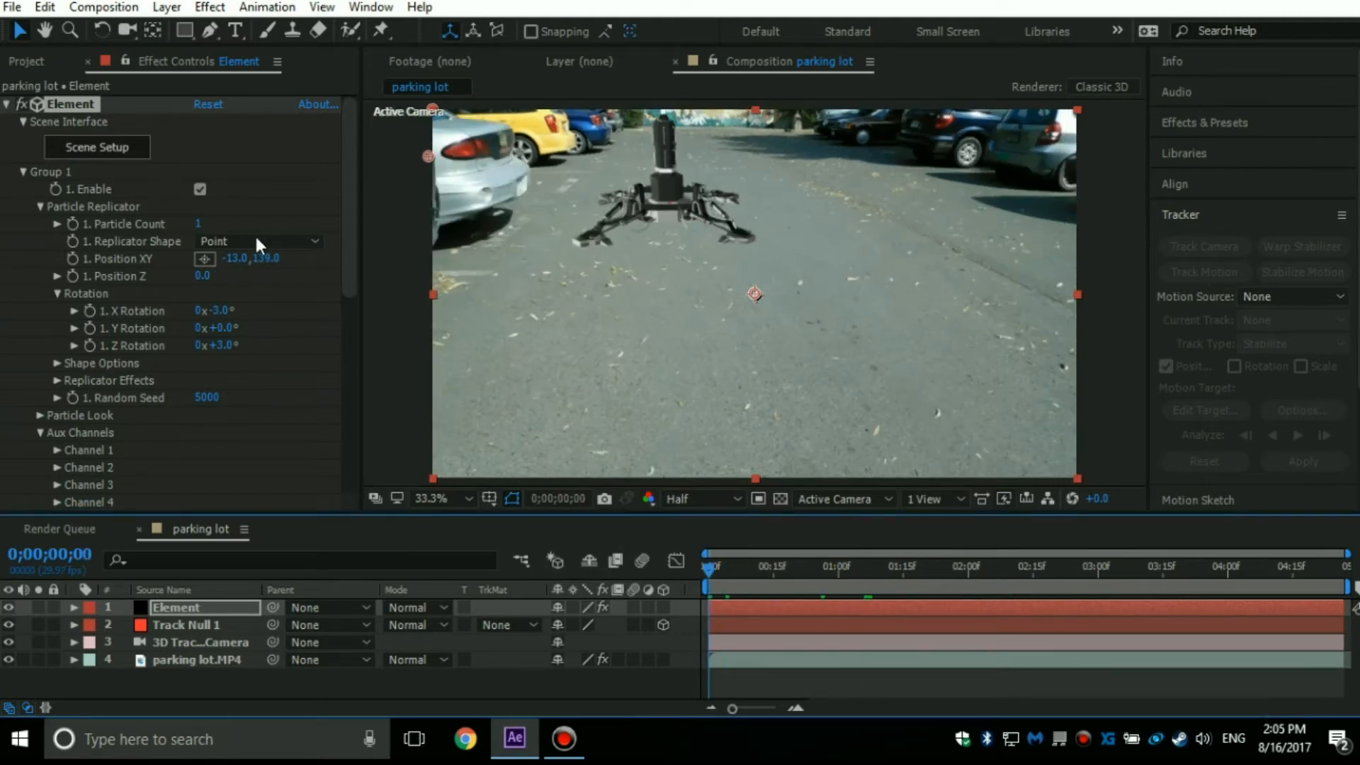
Set the Element effect's shadow mode to Ray-Traced in its render settings.
click(22, 172)
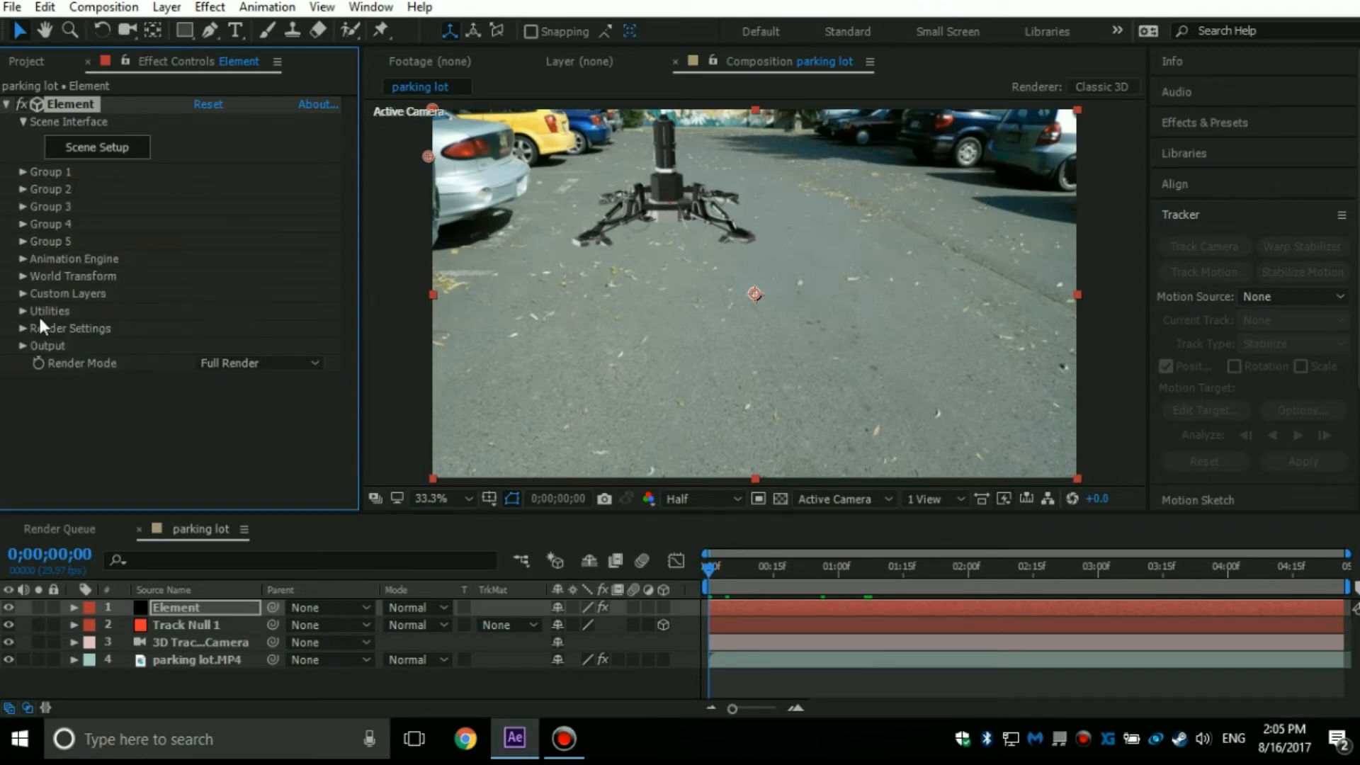
click(24, 330)
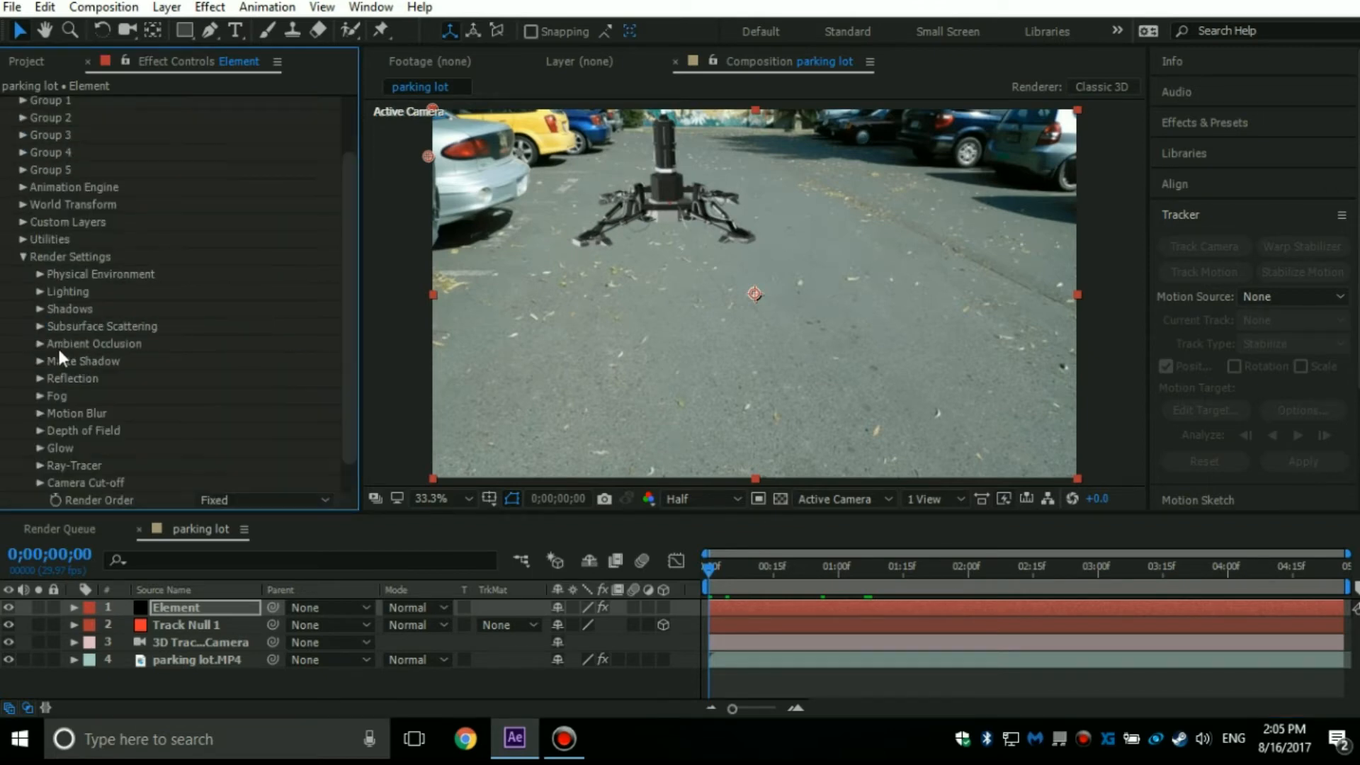
click(38, 308)
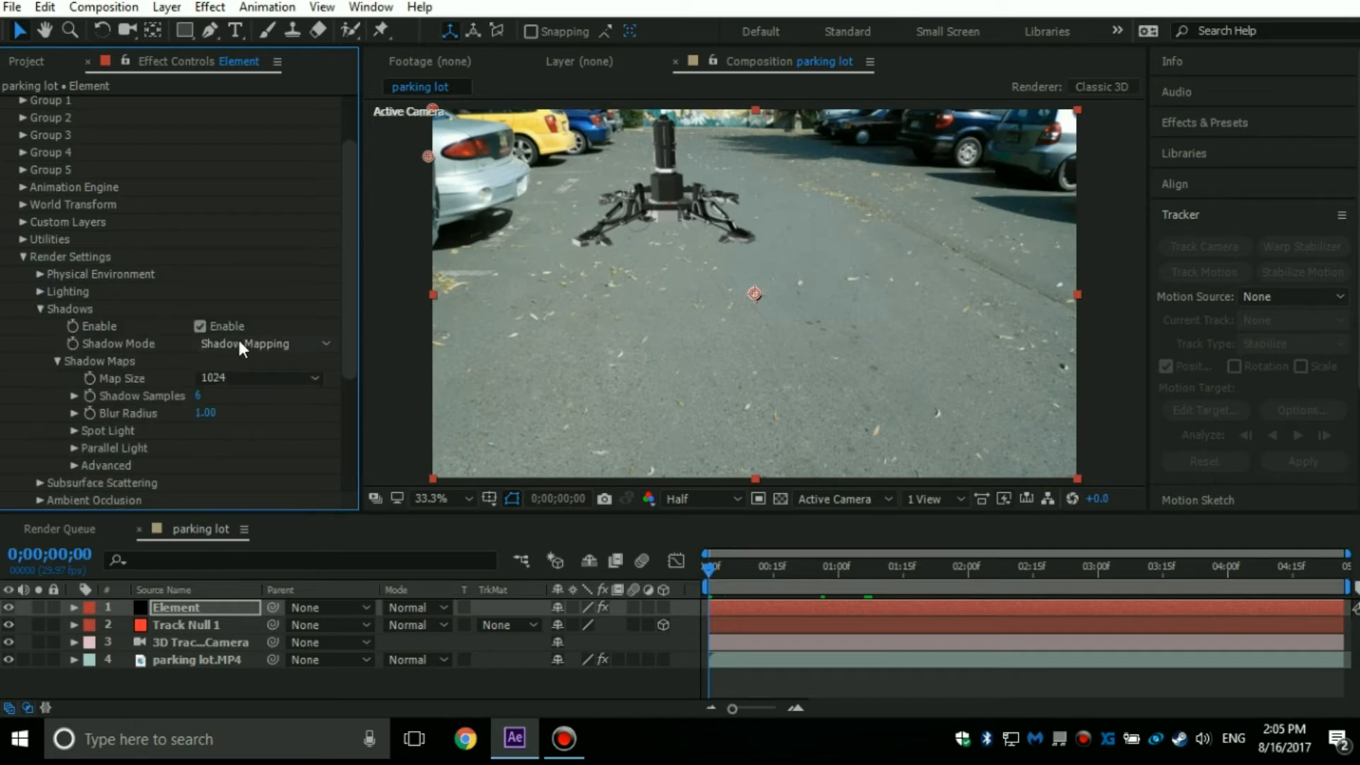
click(239, 346)
click(237, 387)
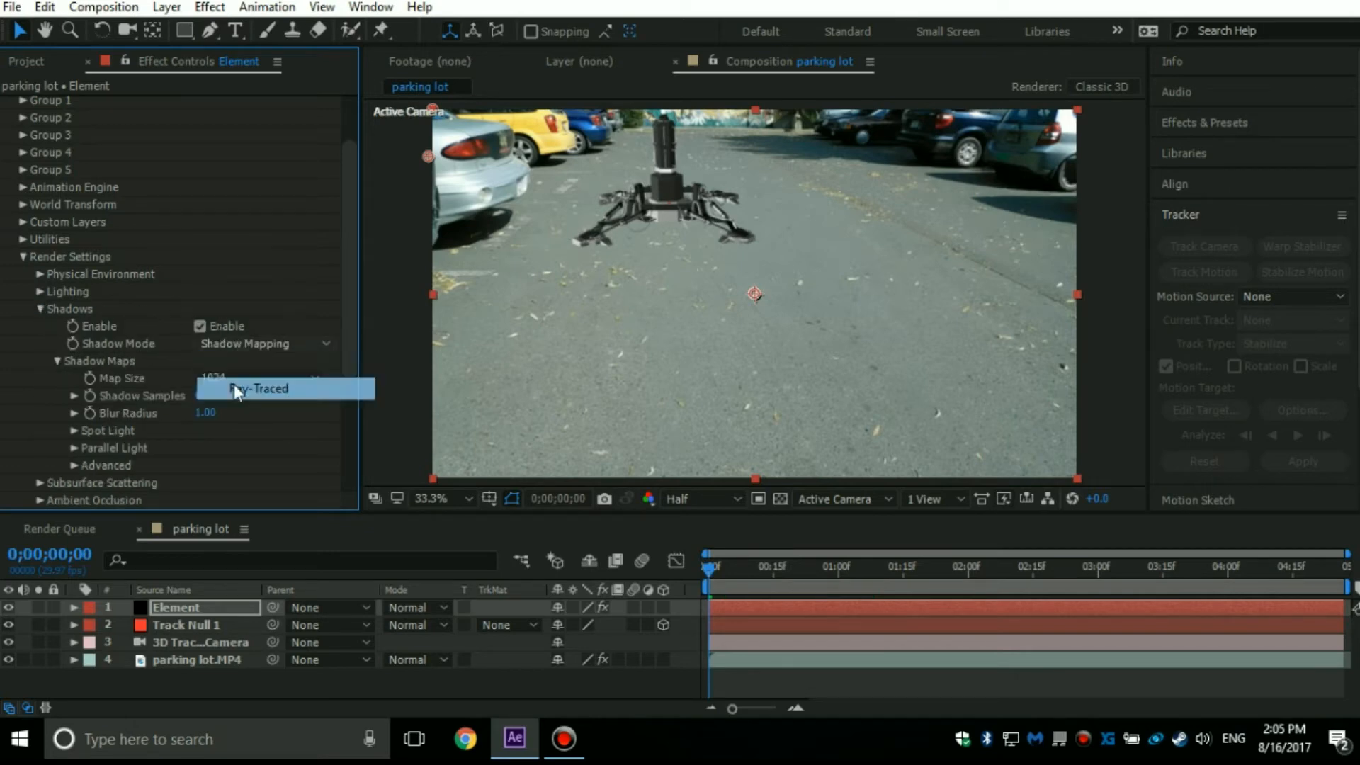
click(39, 309)
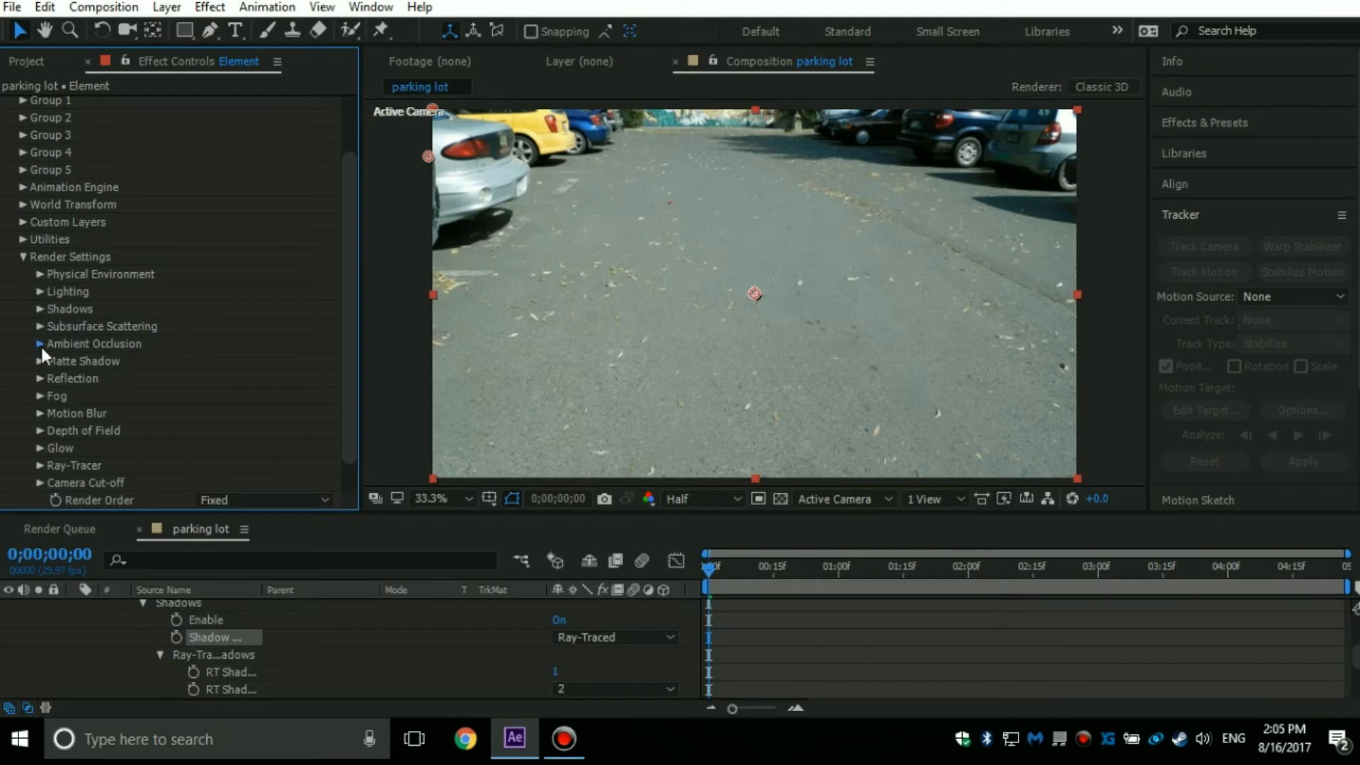
Enable Element's ambient occlusion in Ray-Traced mode and check the model's contact shading up close.
click(40, 345)
click(224, 274)
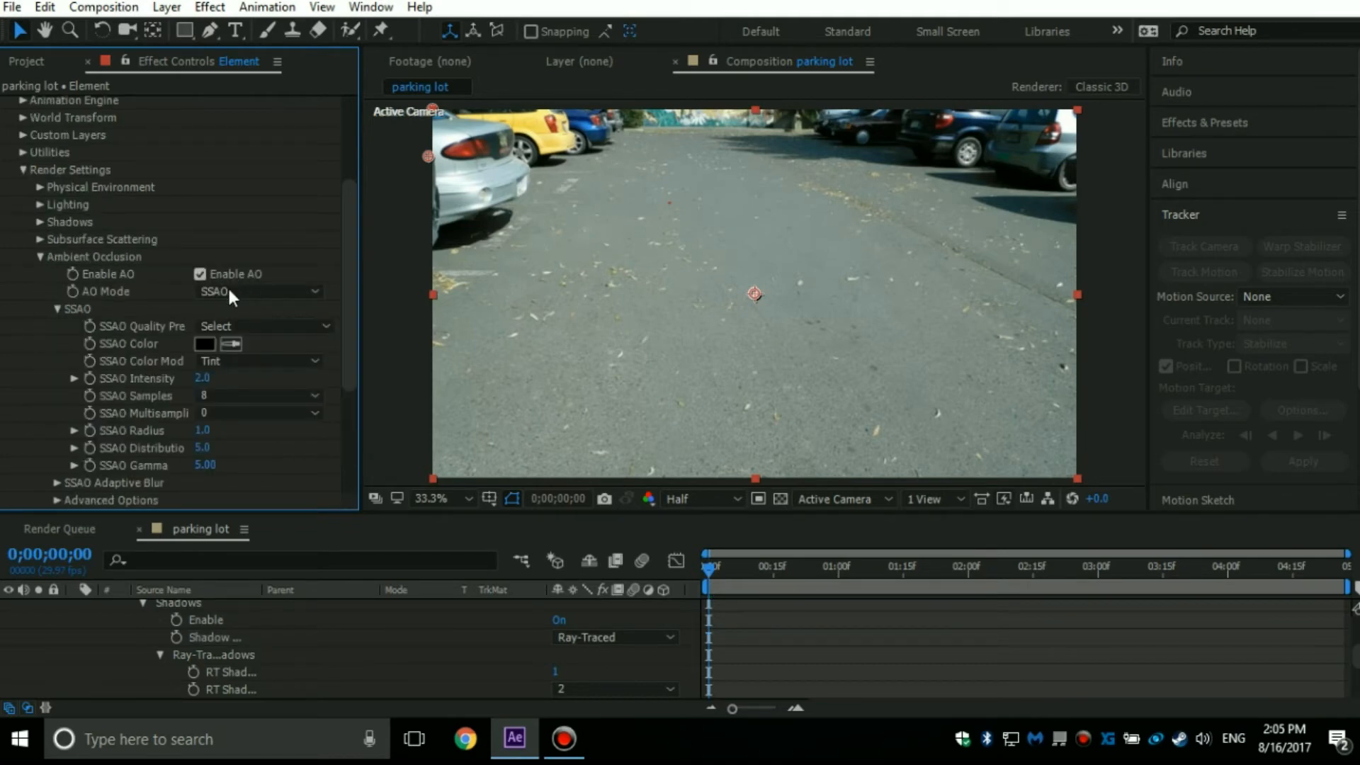
click(228, 290)
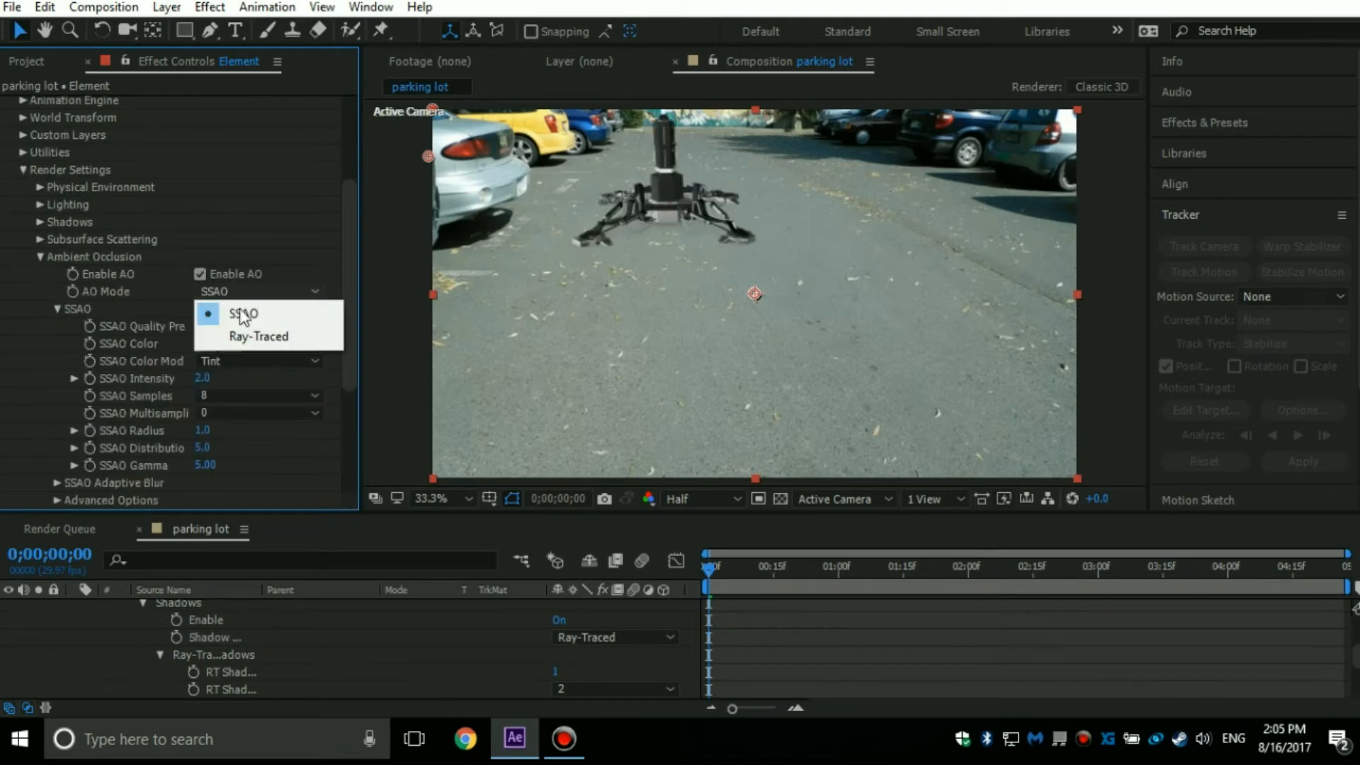
click(258, 336)
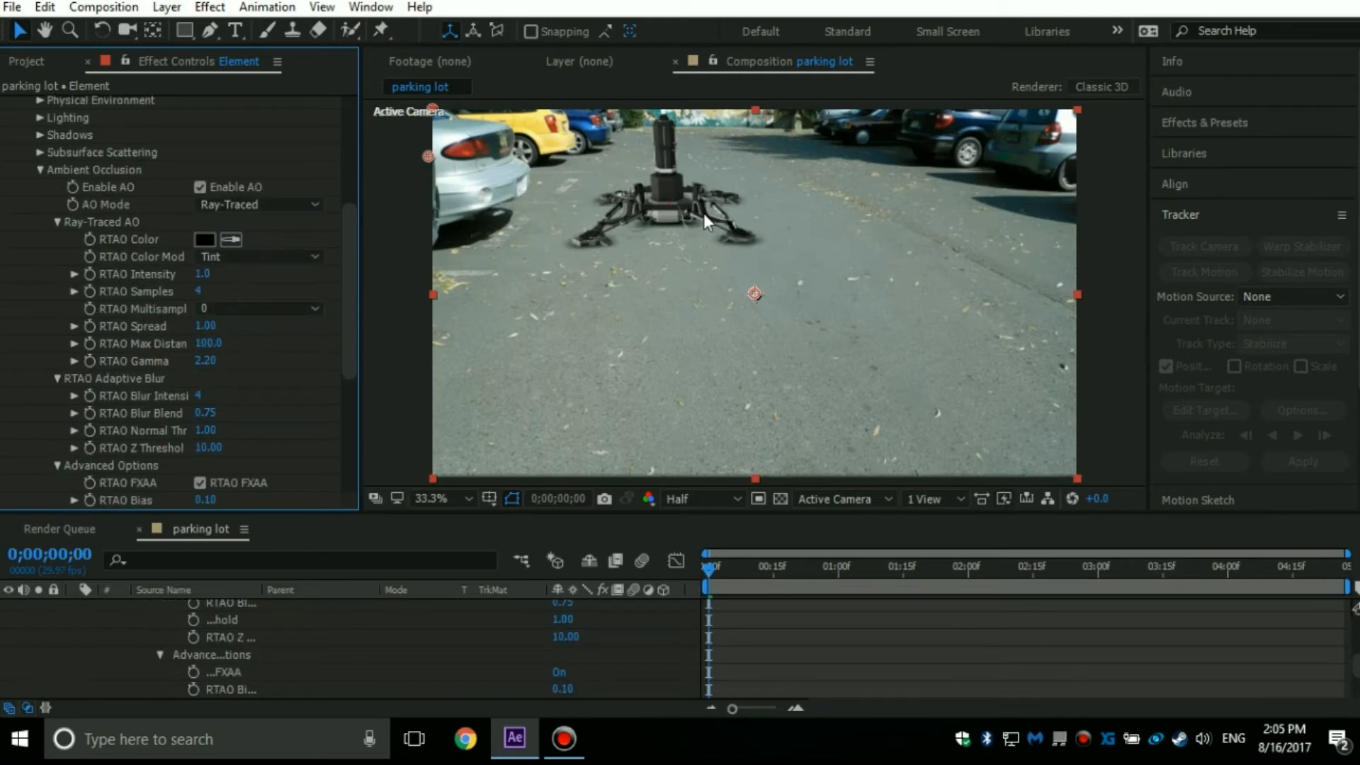
key(space)
scroll(704, 216, up, 3)
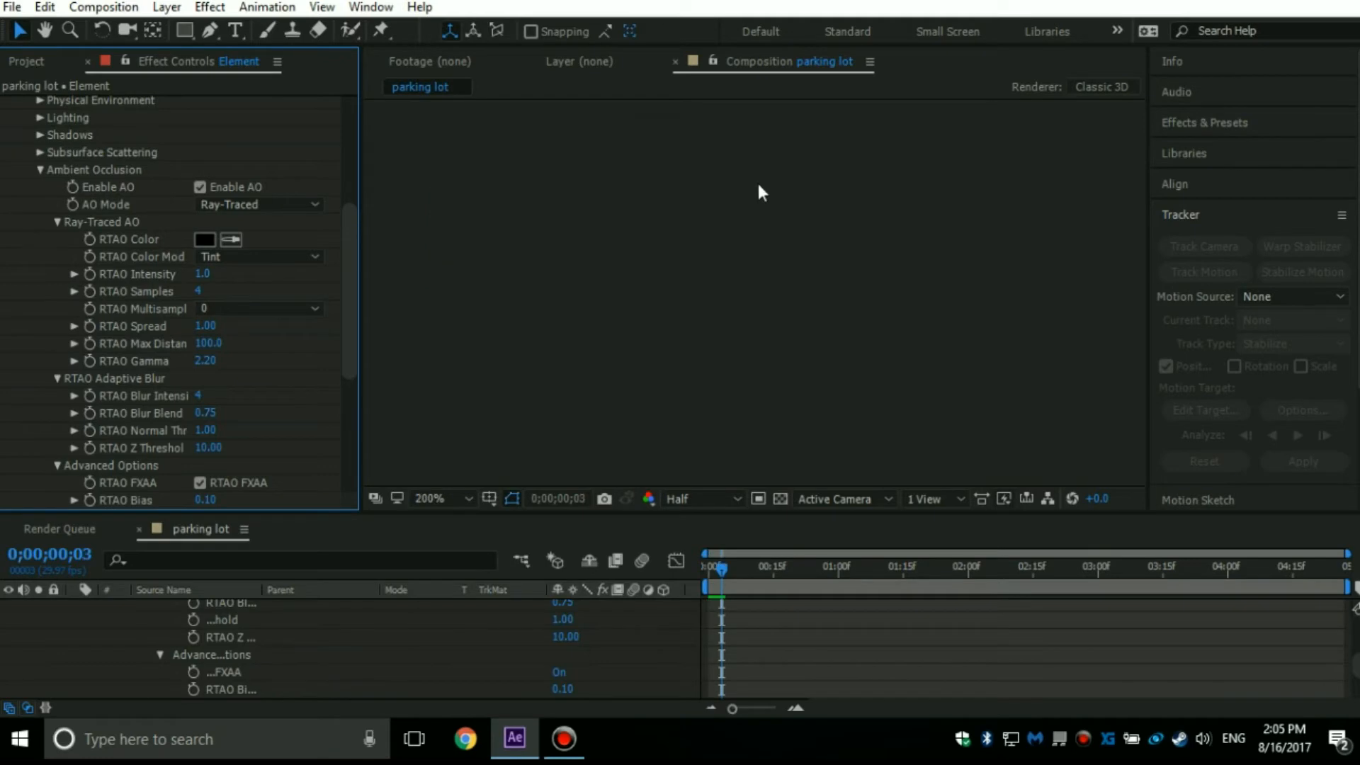
scroll(823, 303, down, 8)
scroll(787, 405, up, 6)
scroll(726, 379, down, 4)
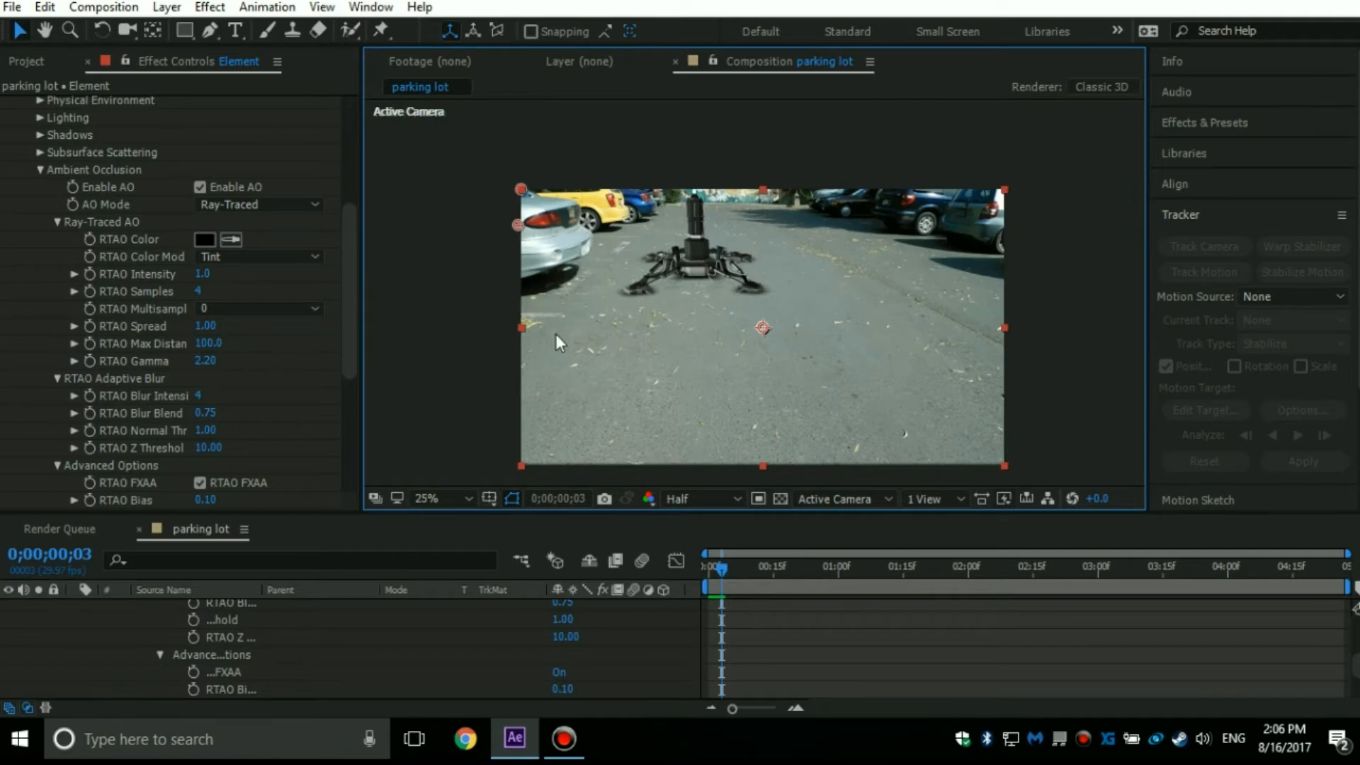
Look over Element's output settings, leaving the effect's setting groups and the Element layer's timeline properties collapsed.
scroll(21, 288, up, 5)
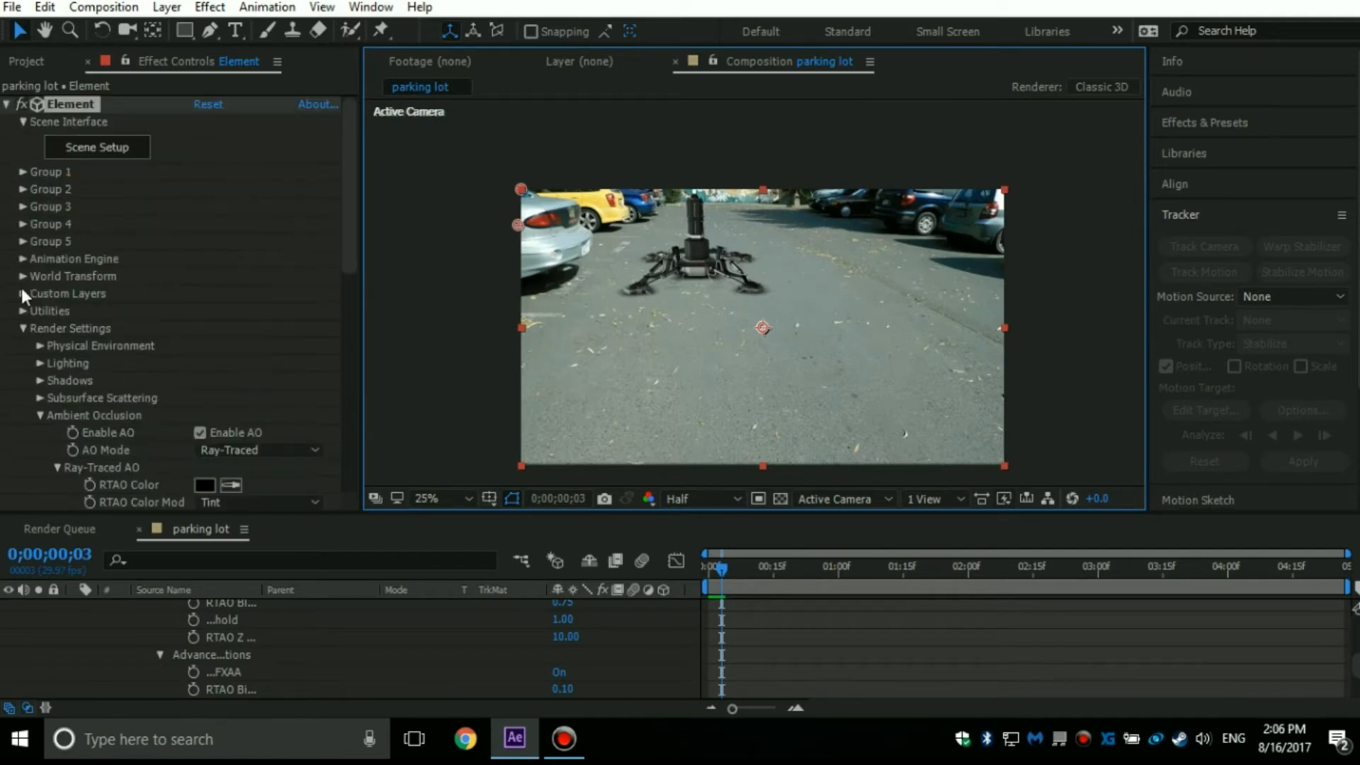
click(24, 328)
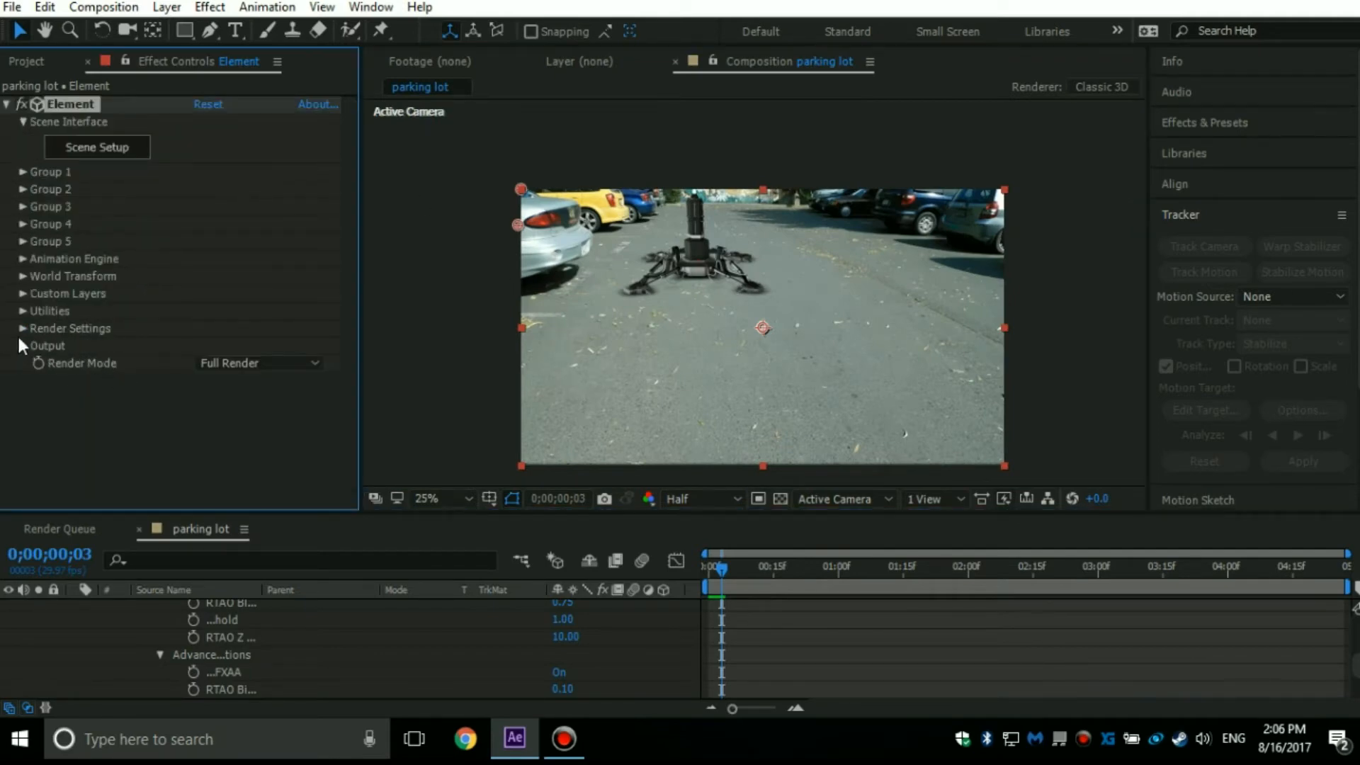
click(19, 347)
scroll(136, 590, up, 10)
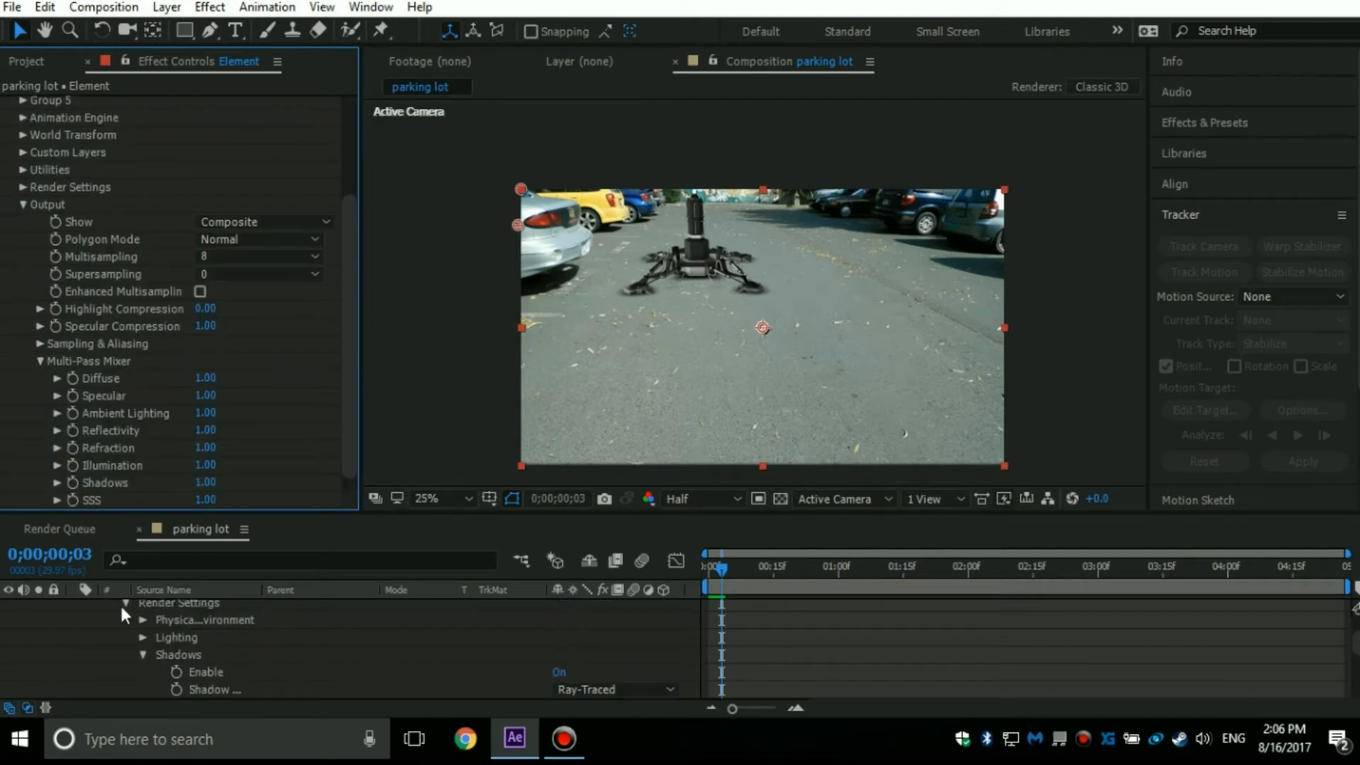
click(73, 608)
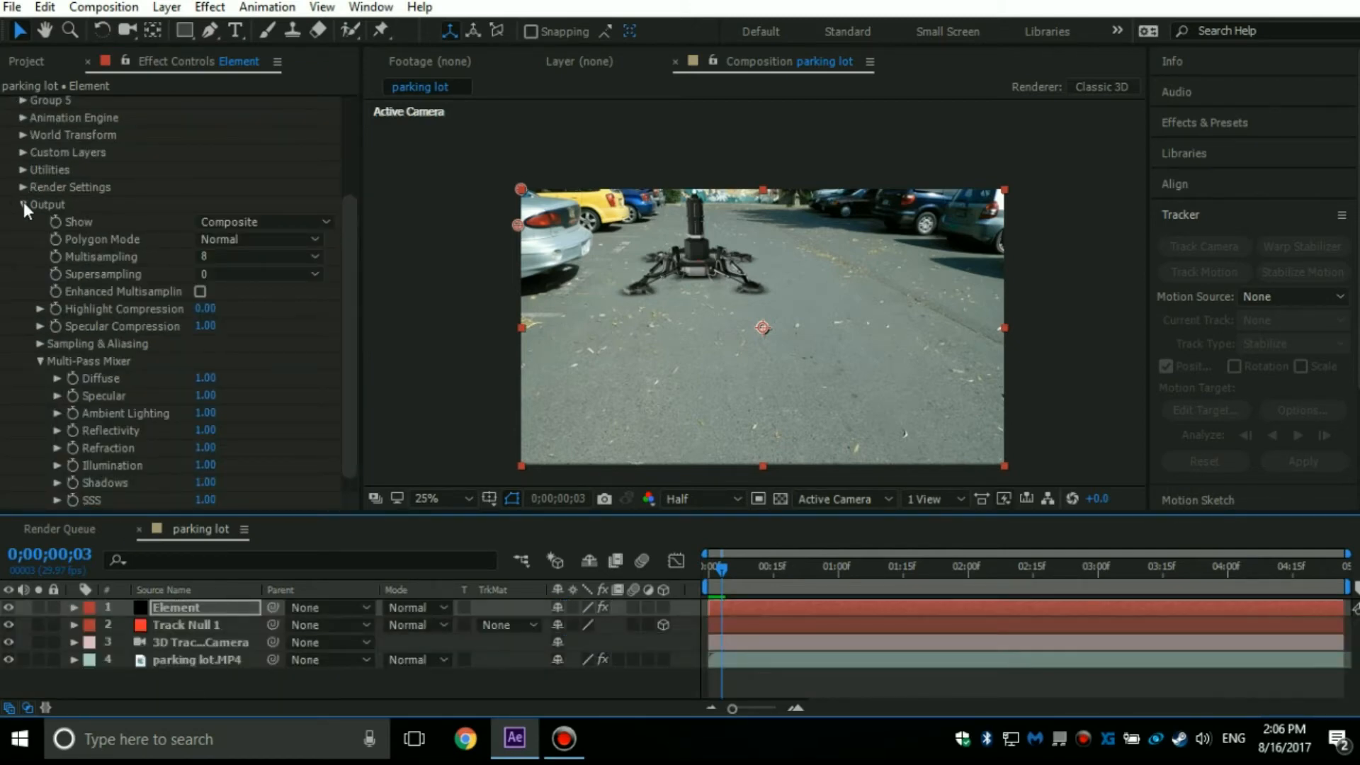
click(24, 204)
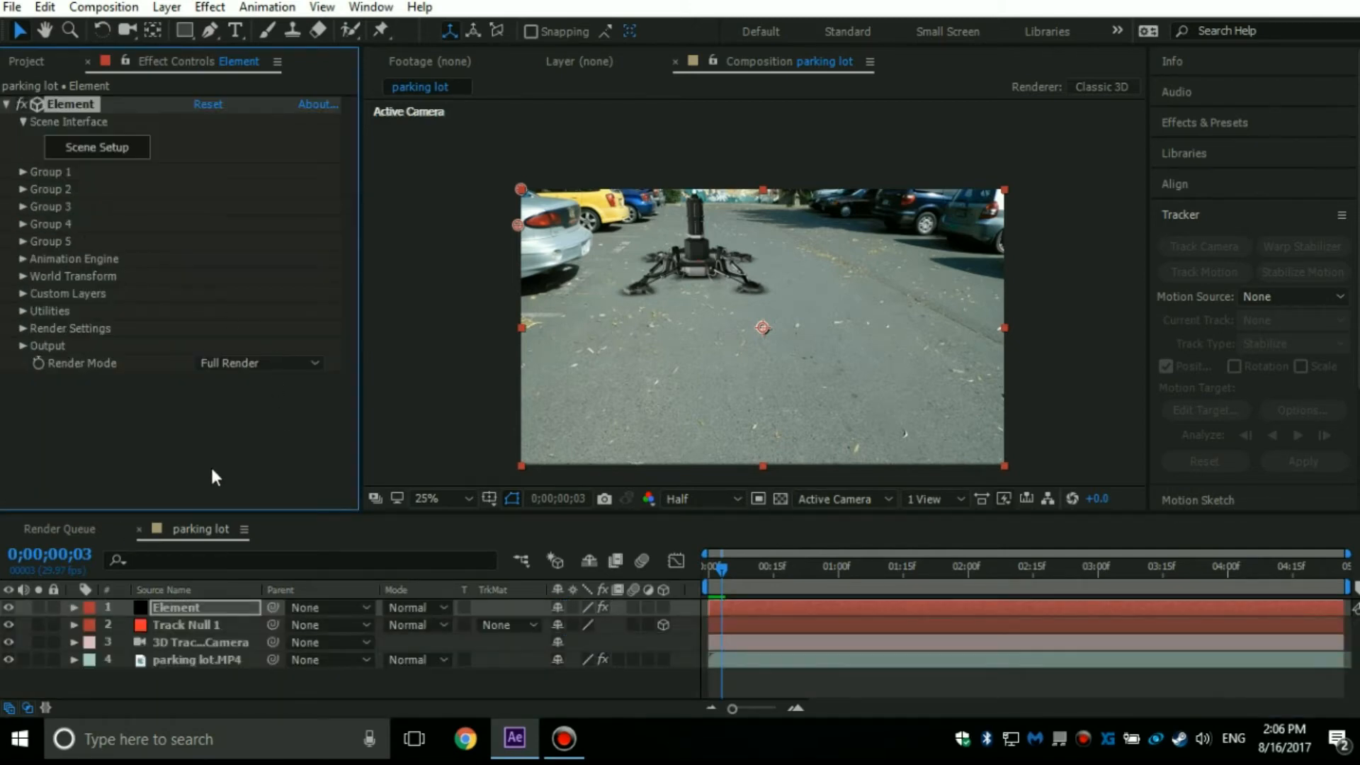
Add a shadow-casting Spot light to the parking lot composition and preview its effect on the model.
right_click(209, 682)
mouse_move(257, 458)
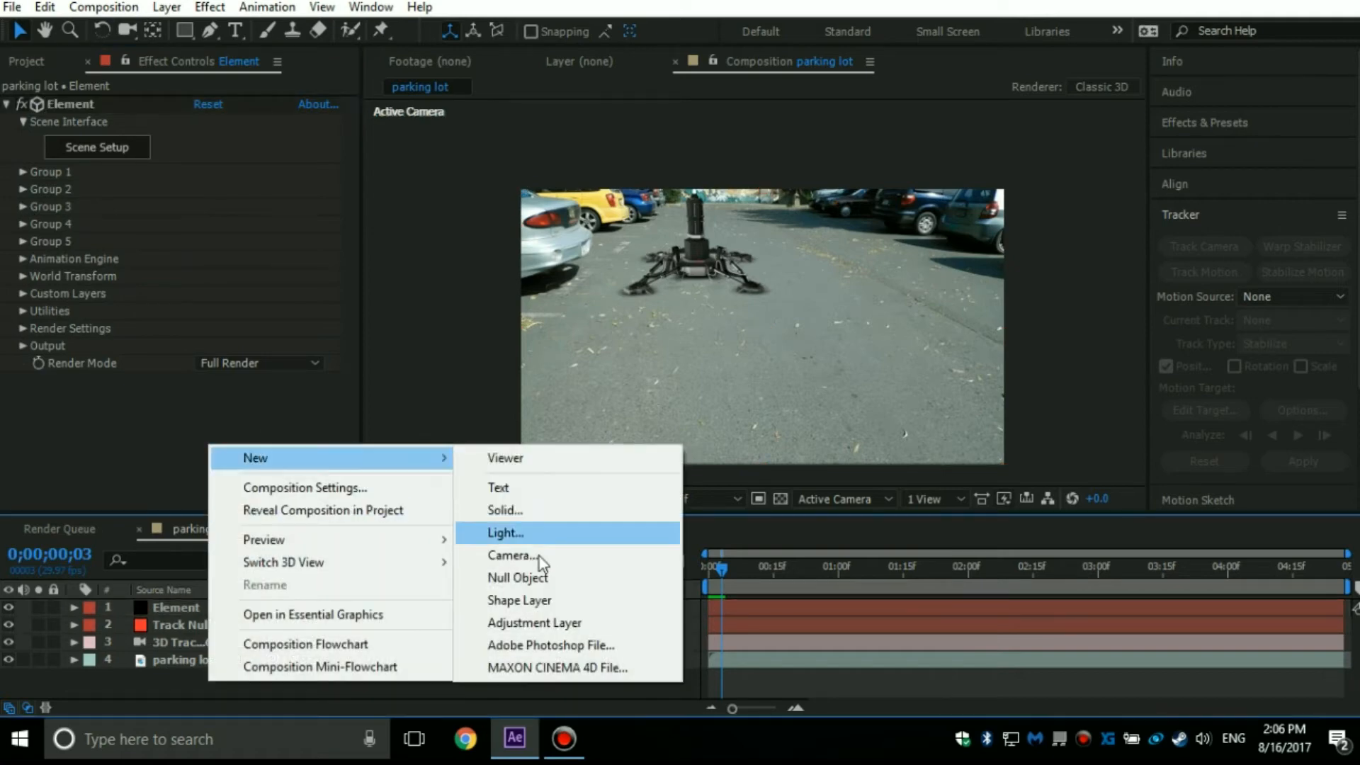
click(532, 533)
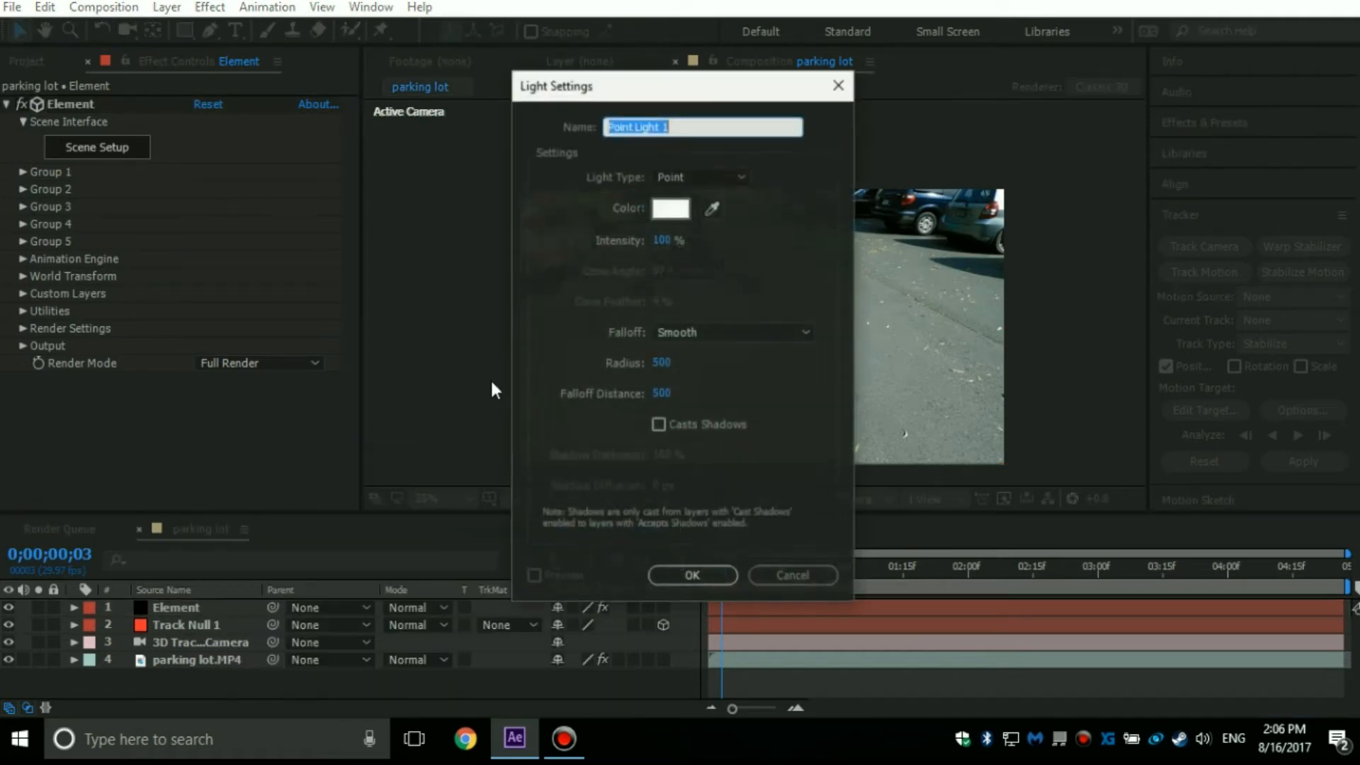
click(725, 183)
click(698, 223)
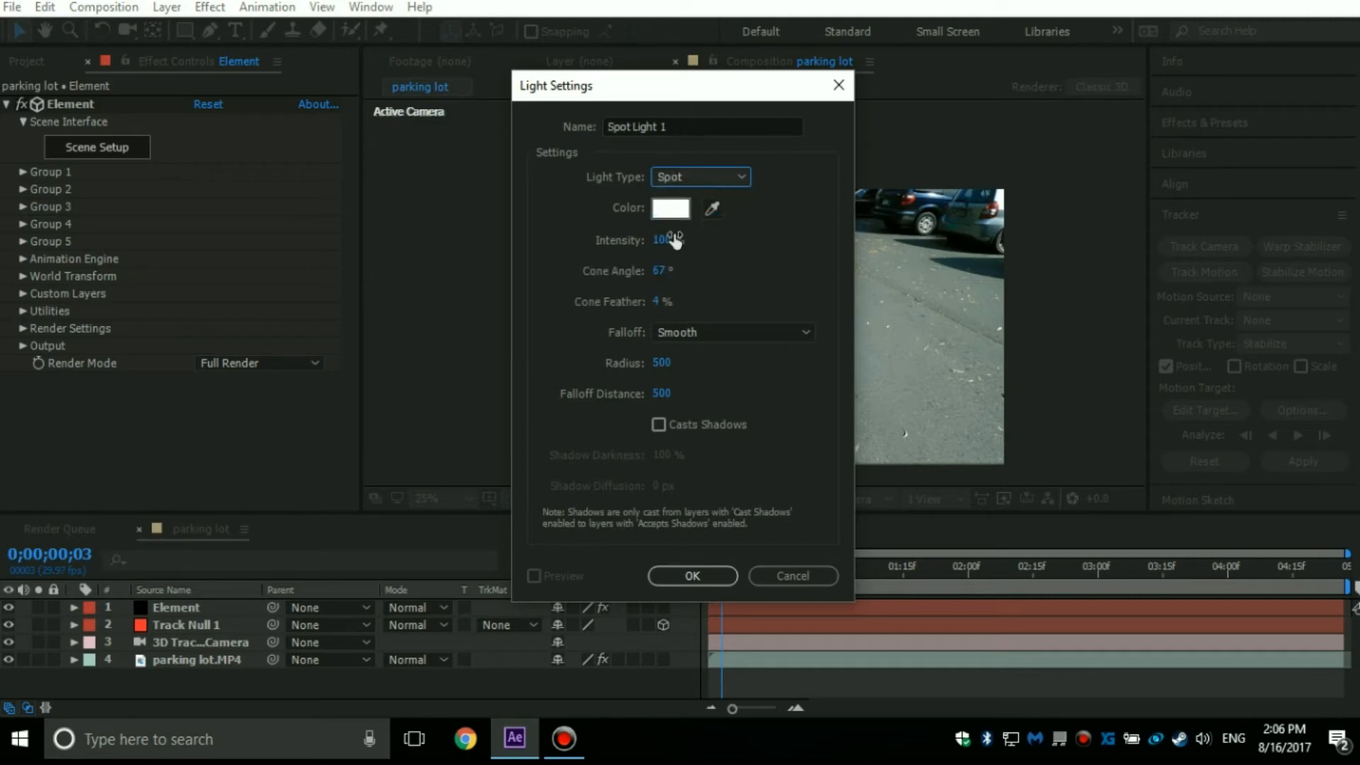
click(675, 425)
click(690, 575)
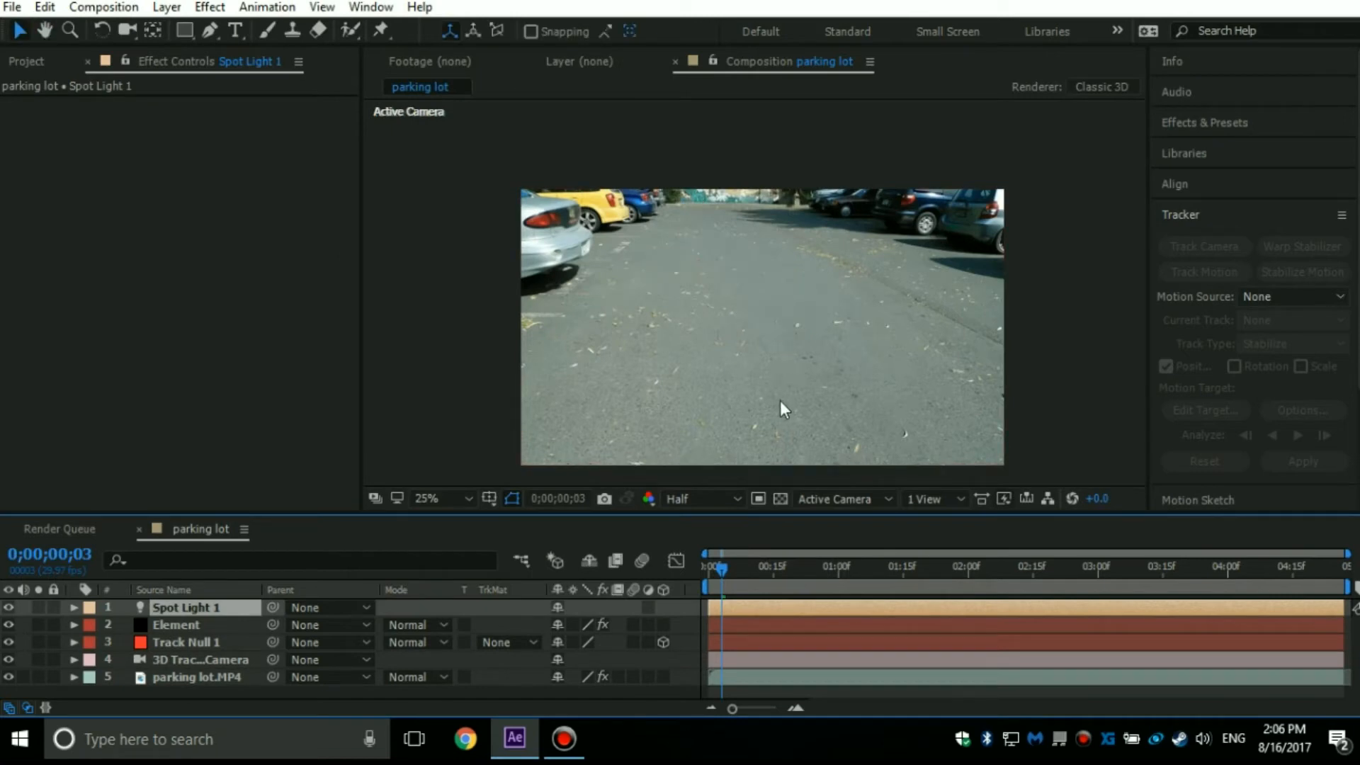
key(space)
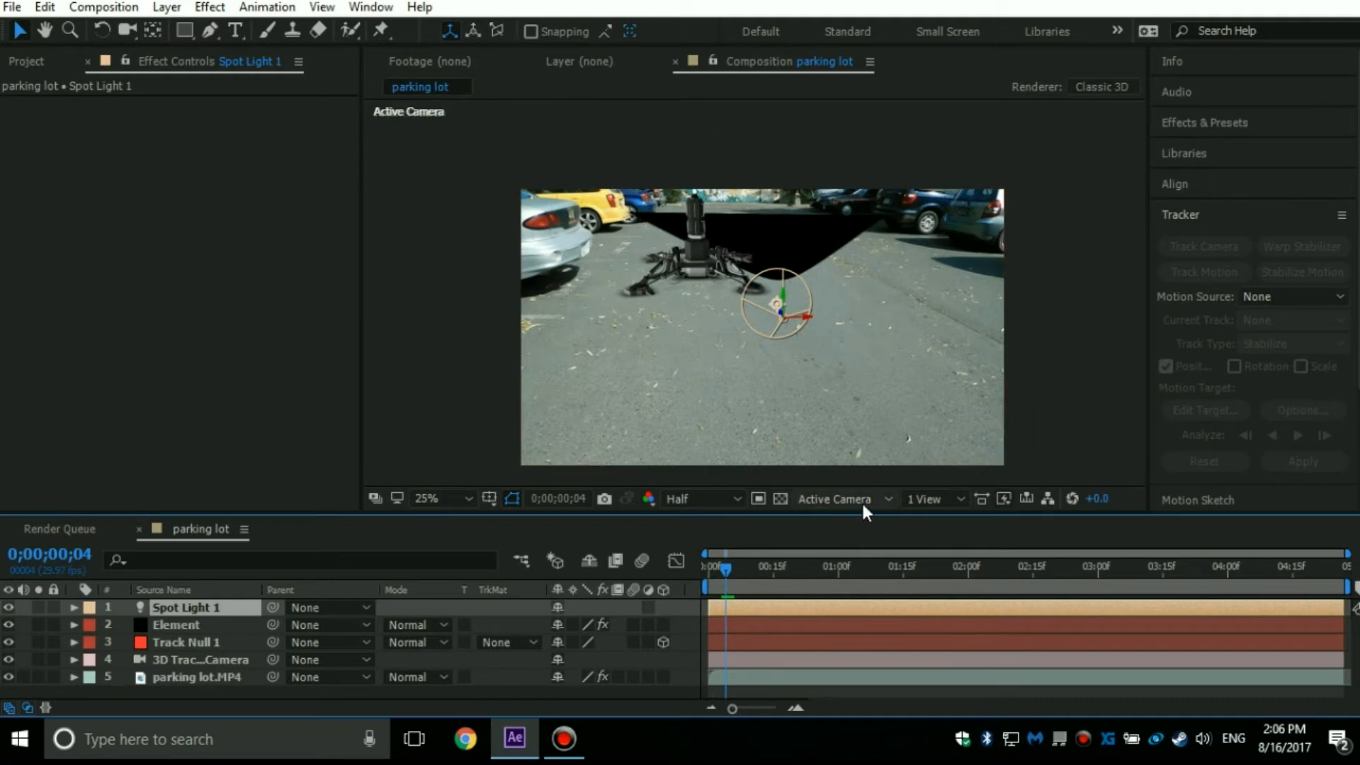
In the Top view, move the spot light sideways until it lines up with the model.
click(885, 495)
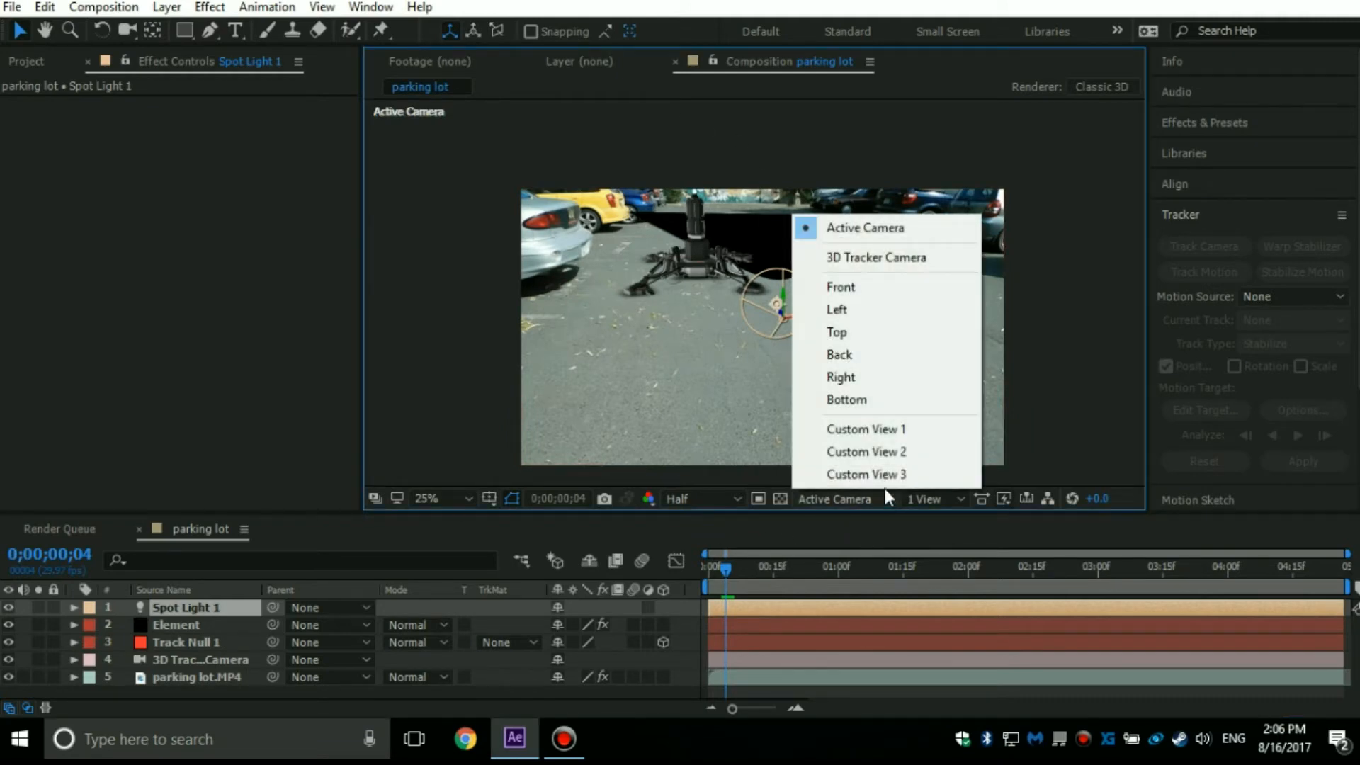
click(837, 333)
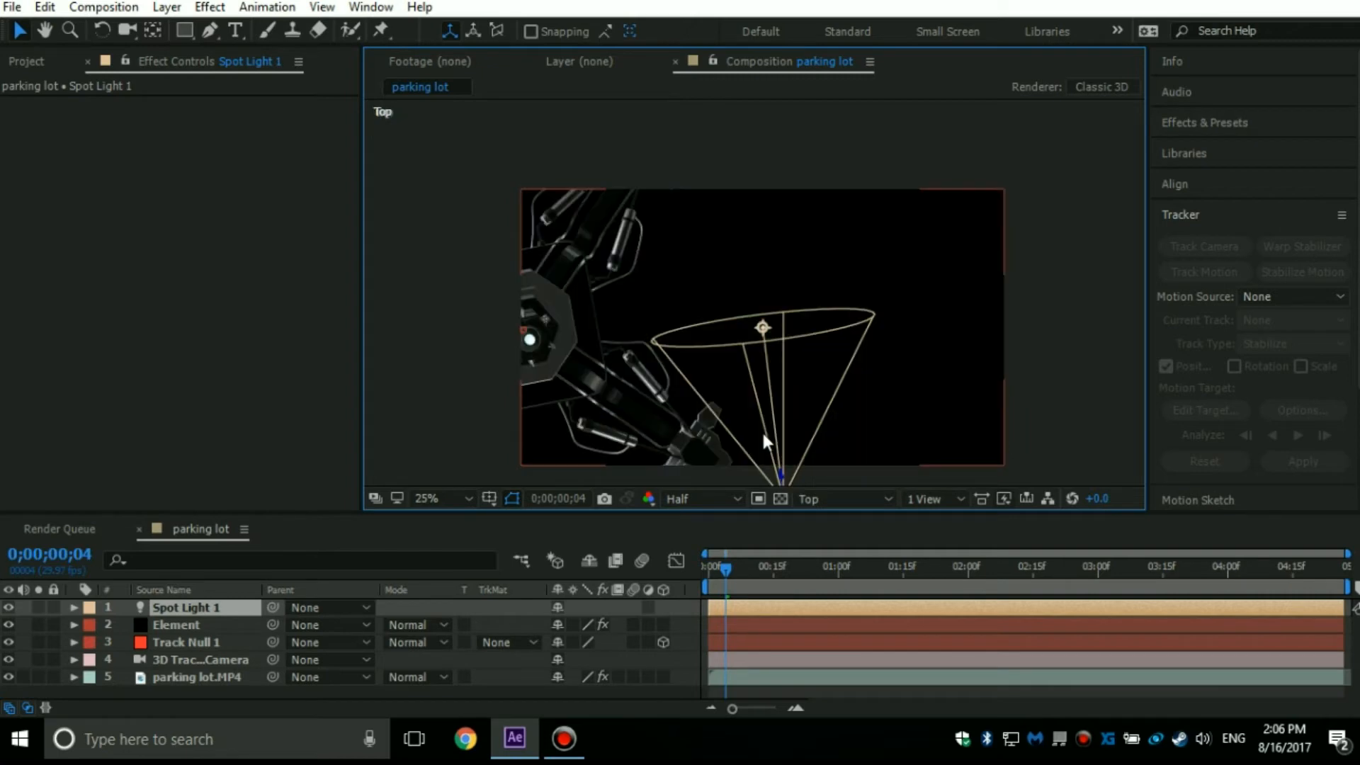
scroll(721, 354, down, 2)
drag(721, 354, 847, 137)
scroll(883, 159, down, 1)
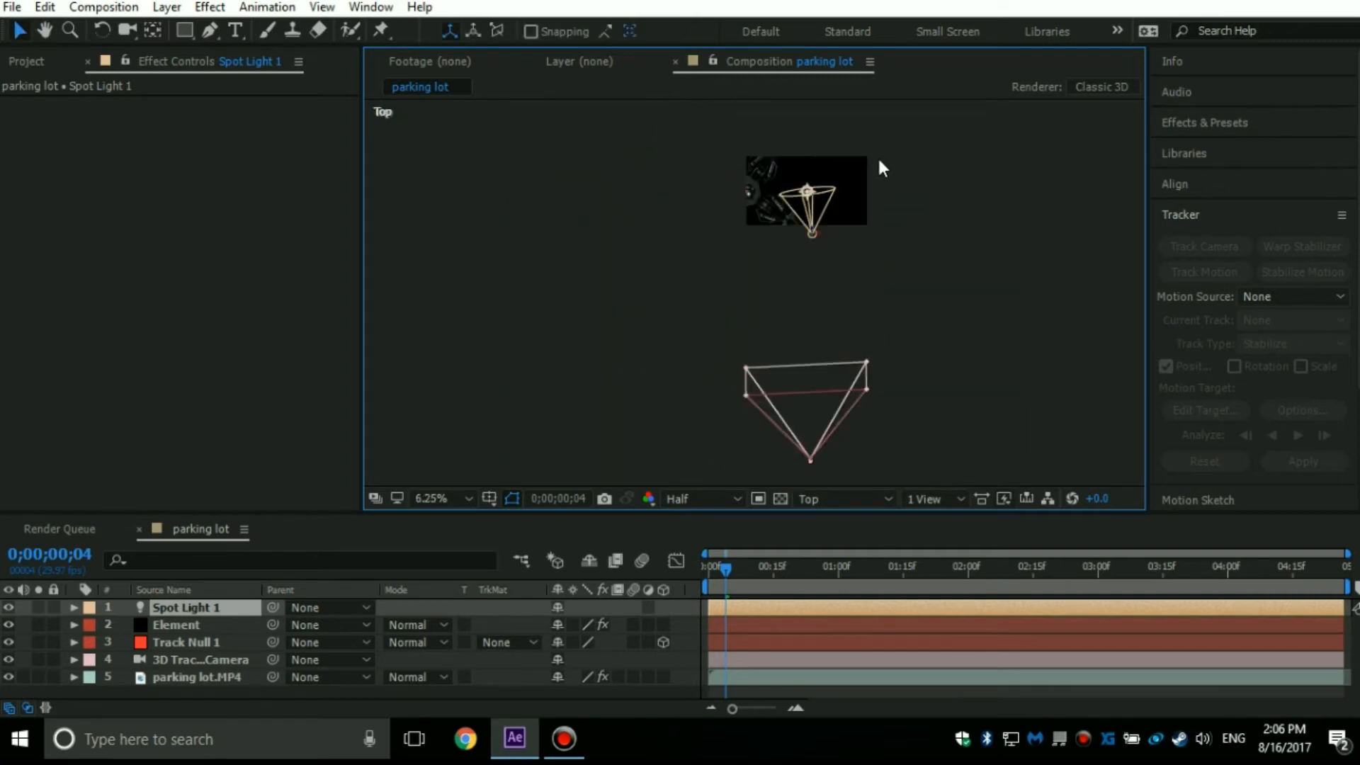
scroll(864, 222, up, 1)
drag(888, 179, 751, 187)
scroll(758, 196, down, 1)
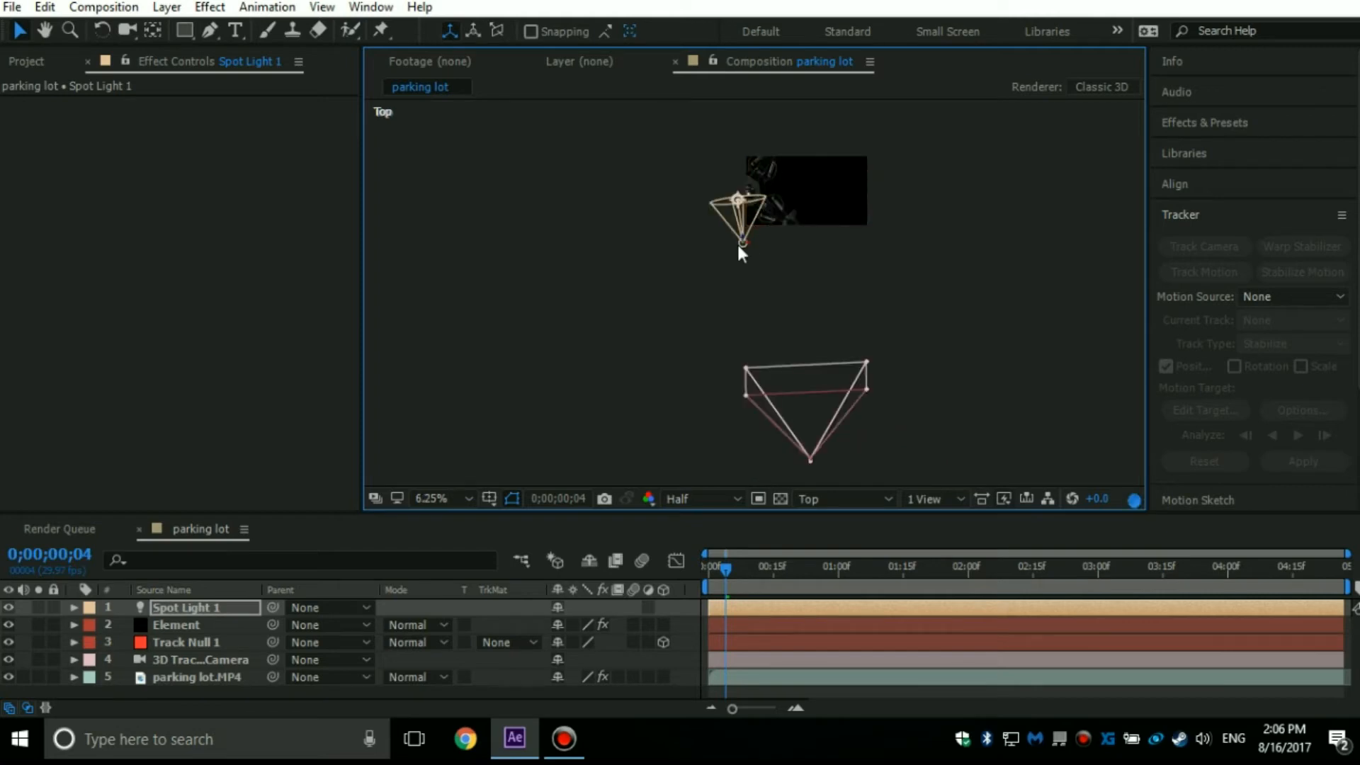
Move the spot light away from the model to beside the 3D tracker camera in the Top view.
drag(742, 239, 886, 738)
scroll(780, 372, up, 2)
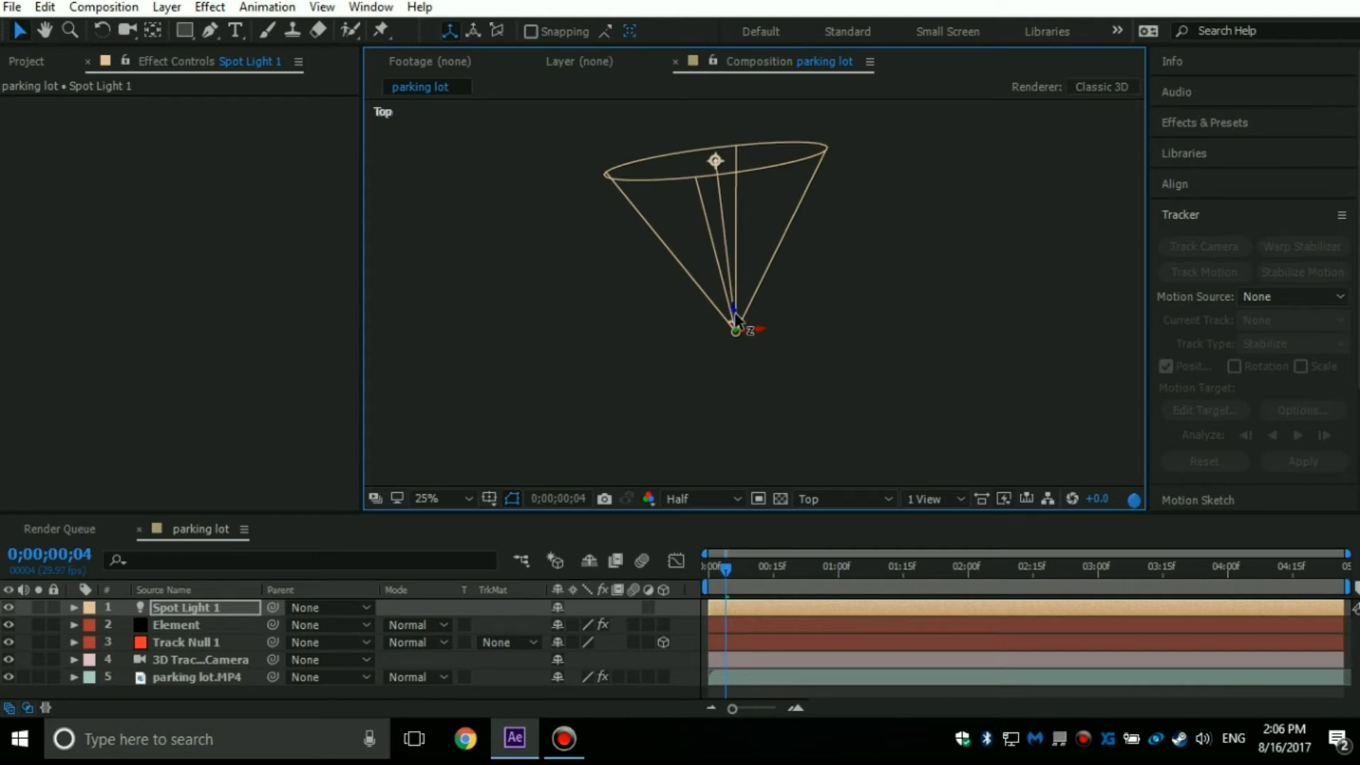
scroll(775, 317, down, 2)
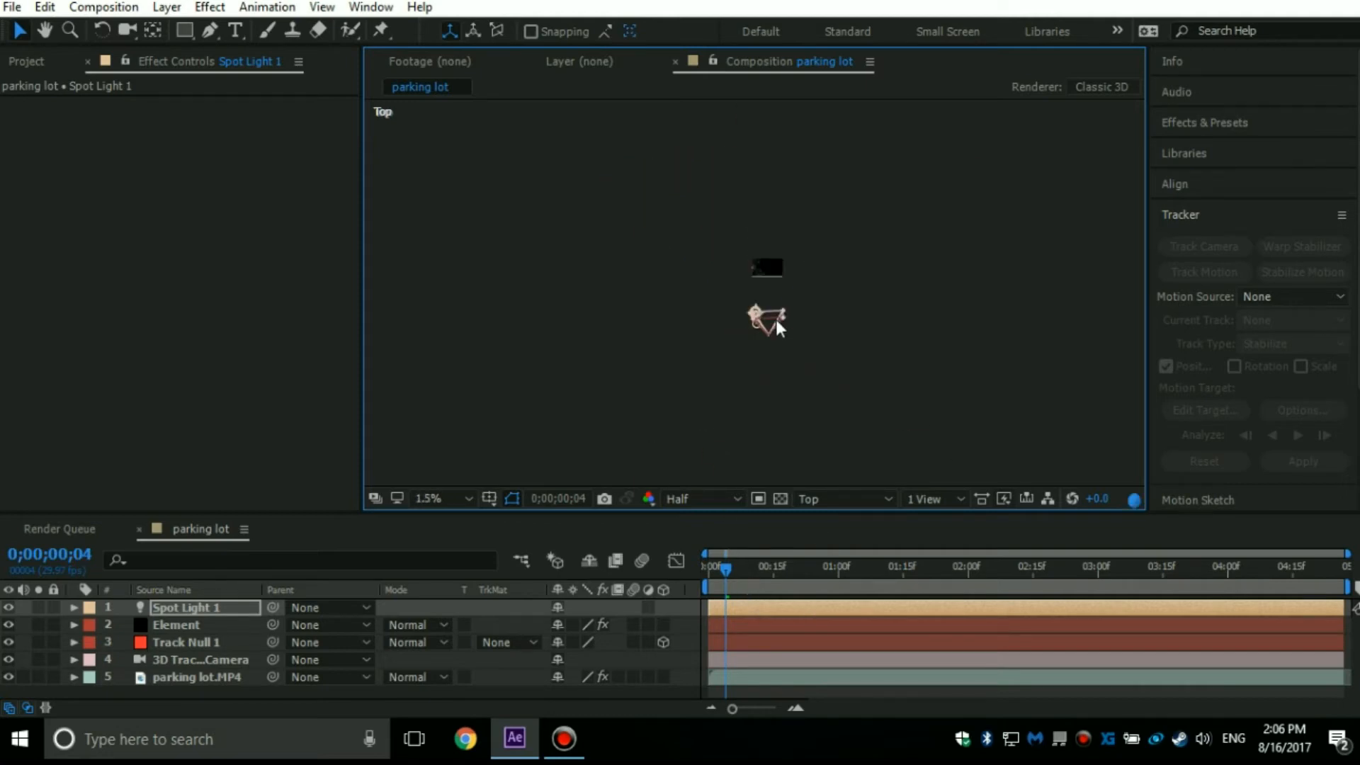
scroll(755, 220, up, 1)
drag(755, 221, 755, 370)
scroll(741, 164, up, 1)
drag(741, 166, 944, 537)
scroll(752, 291, down, 1)
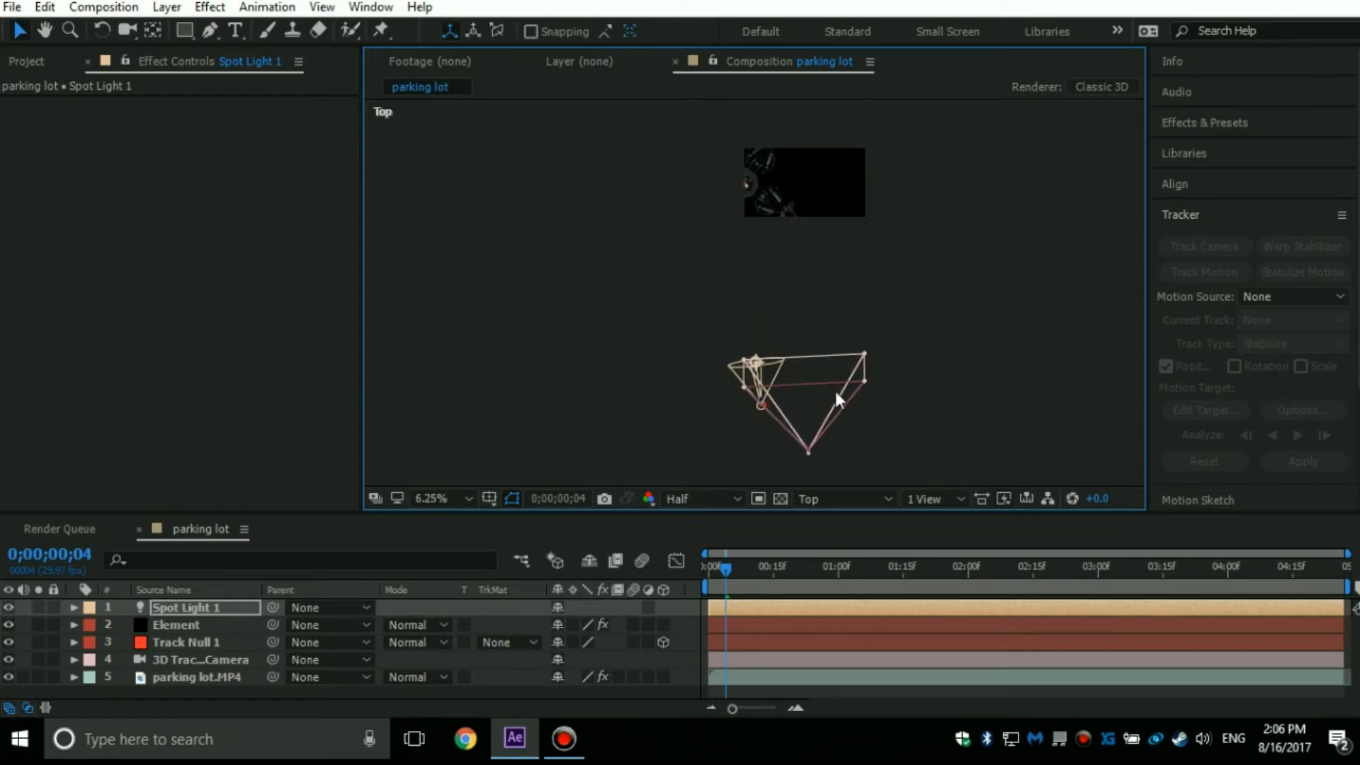
Pull the spot light farther back so it sits behind the 3D tracker camera.
drag(764, 405, 762, 521)
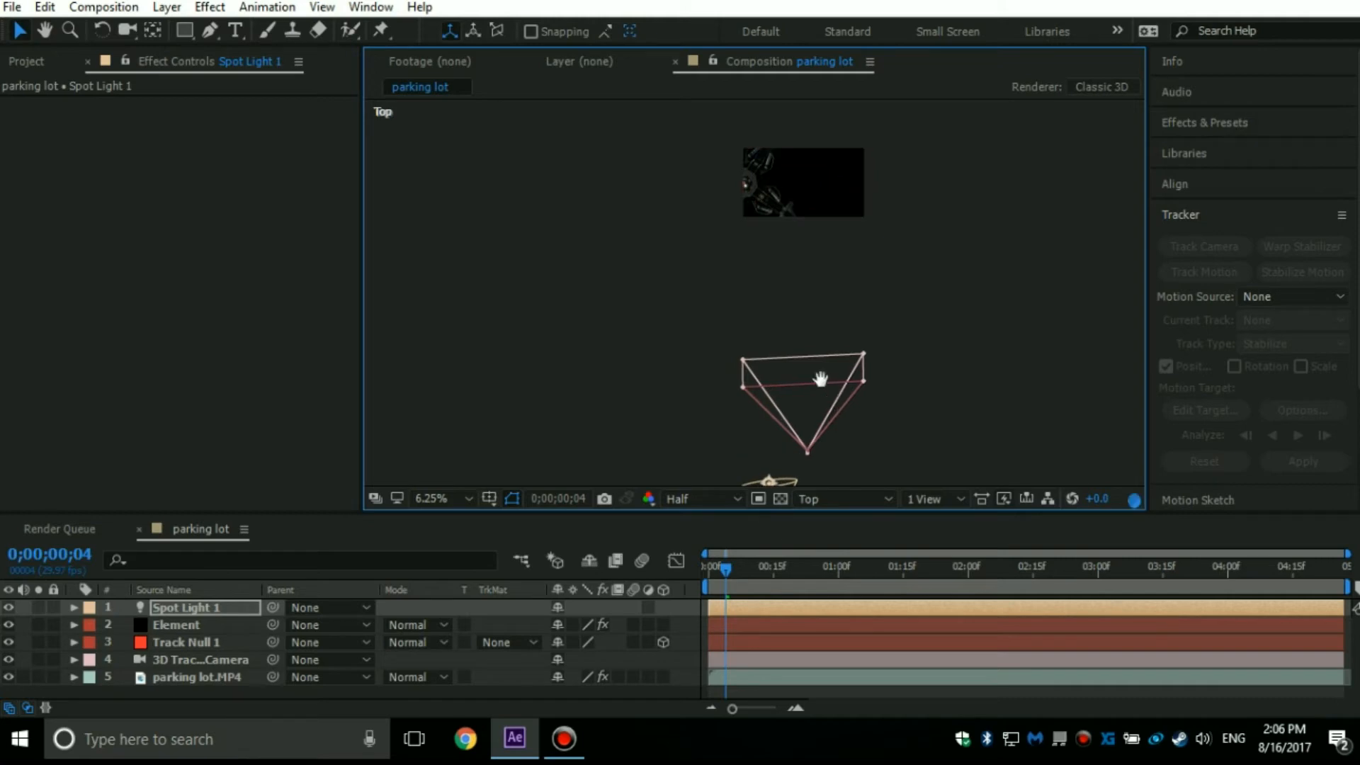
drag(821, 379, 808, 304)
drag(758, 183, 766, 219)
scroll(769, 248, up, 1)
In the Right view, raise the spot light from far below the model to about the tracker camera's height.
click(877, 498)
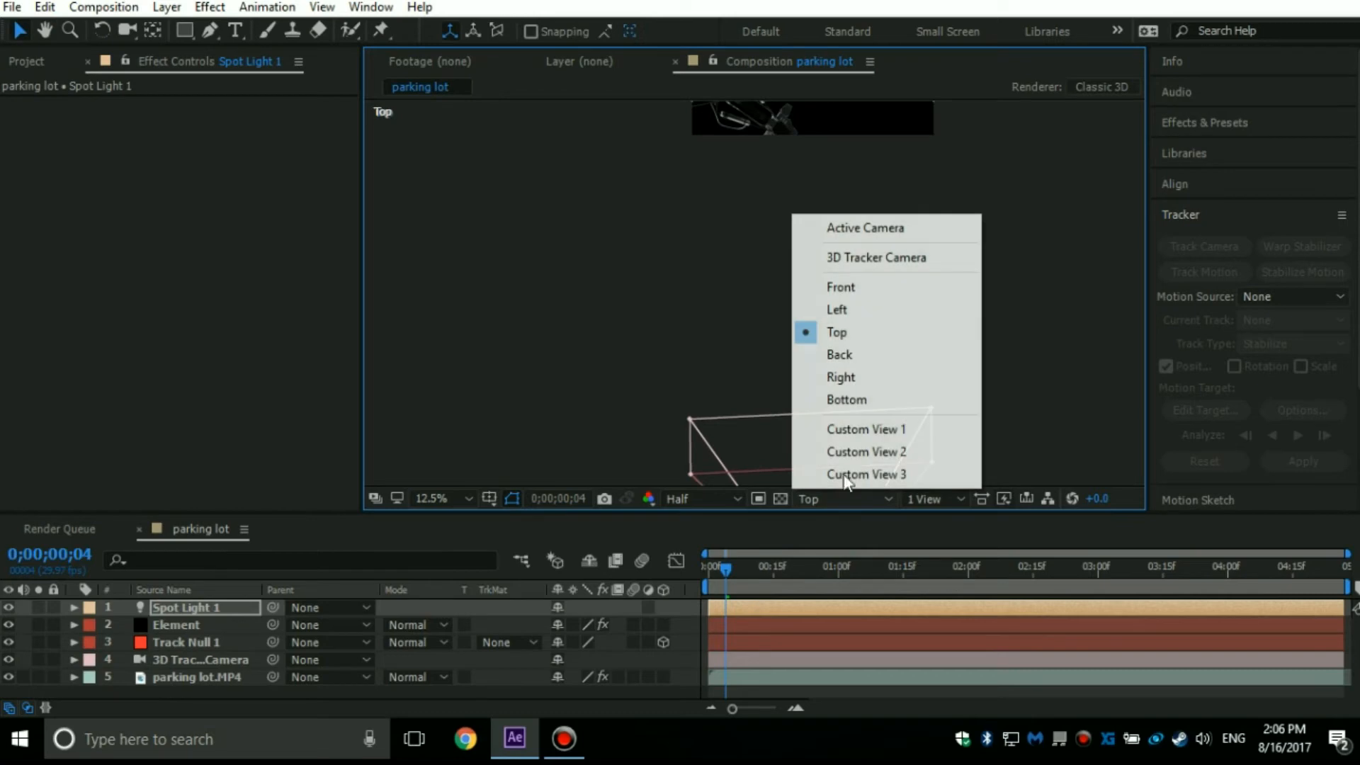
click(859, 379)
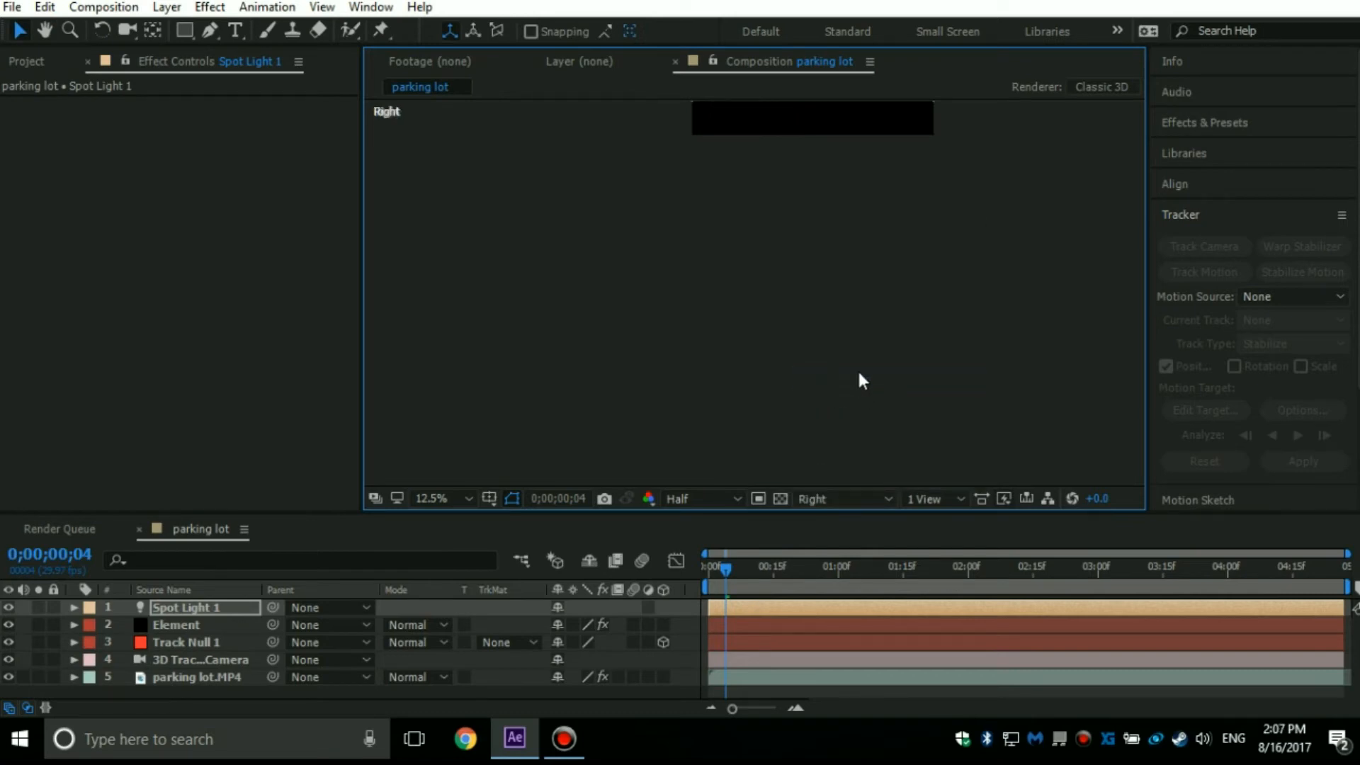
drag(844, 184, 845, 431)
scroll(743, 186, down, 1)
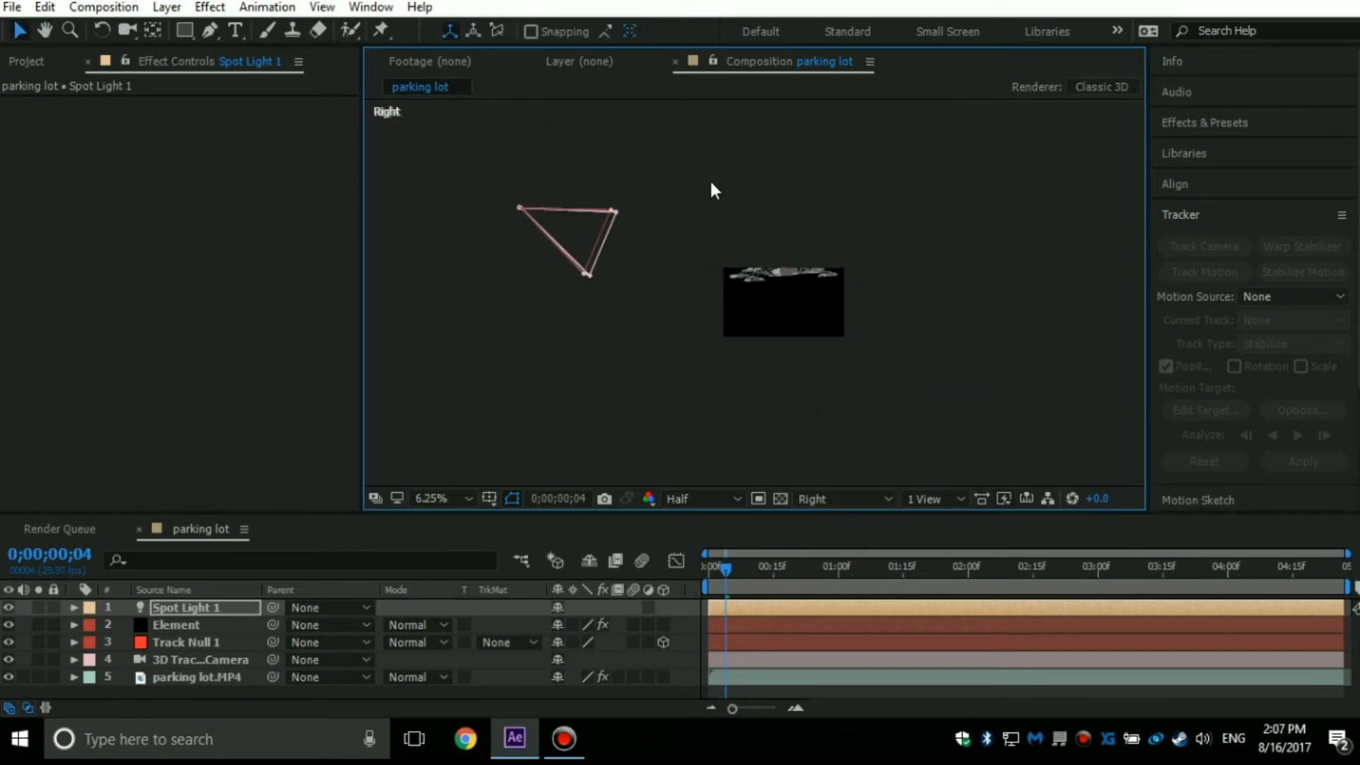
scroll(713, 189, down, 2)
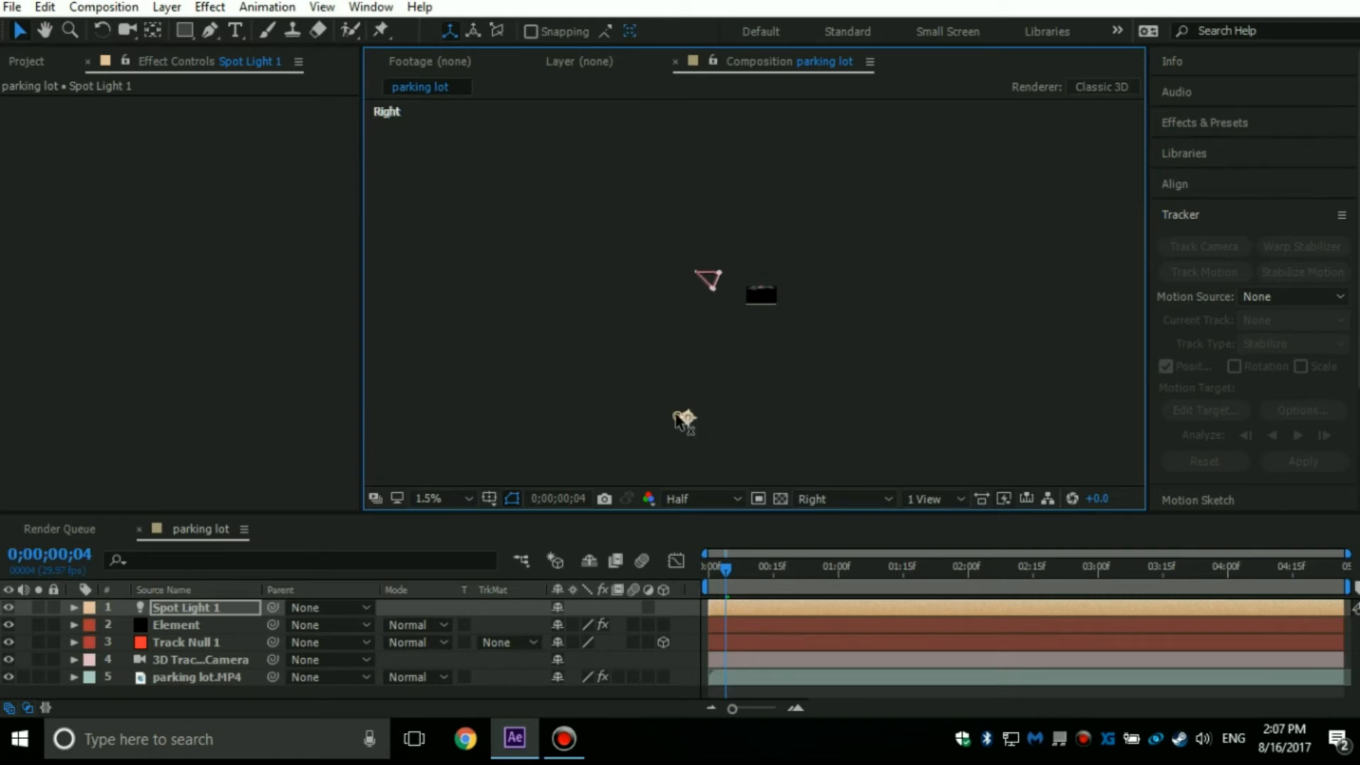
drag(673, 393, 810, 5)
scroll(660, 415, up, 2)
drag(704, 369, 729, 269)
drag(598, 344, 643, 25)
scroll(720, 163, down, 1)
drag(697, 212, 604, 352)
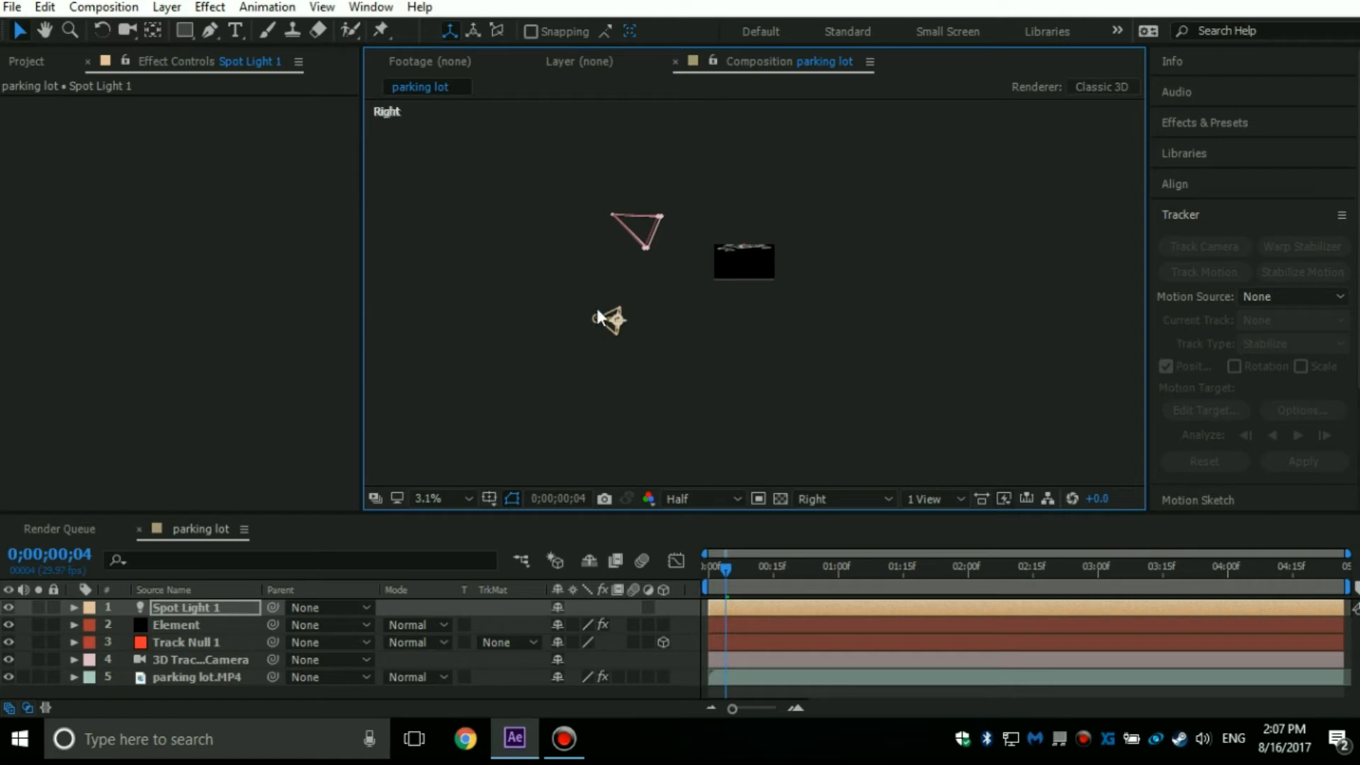
drag(600, 319, 597, 192)
Place the spot light above and behind the 3D tracker camera in the Right view.
scroll(762, 215, up, 2)
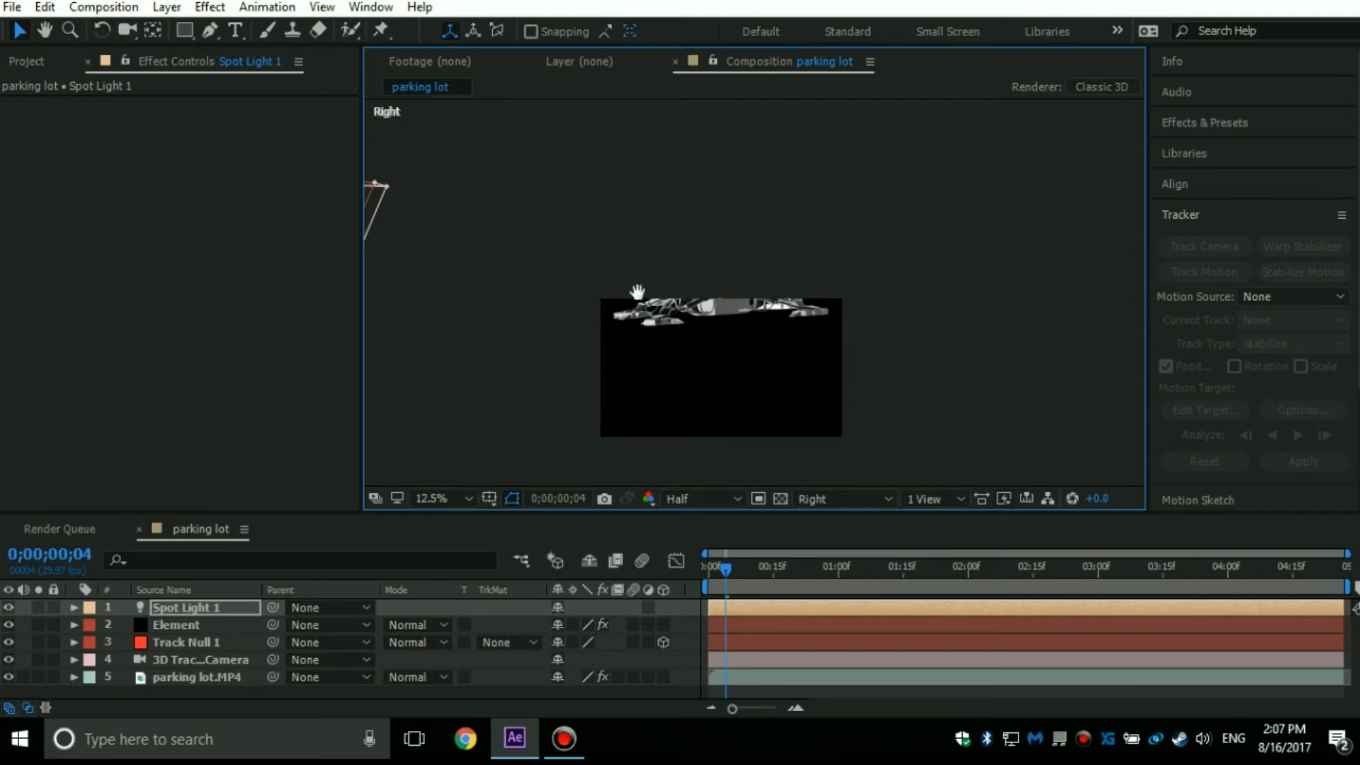
drag(638, 292, 913, 302)
scroll(829, 278, down, 1)
drag(608, 218, 606, 189)
drag(602, 143, 510, 163)
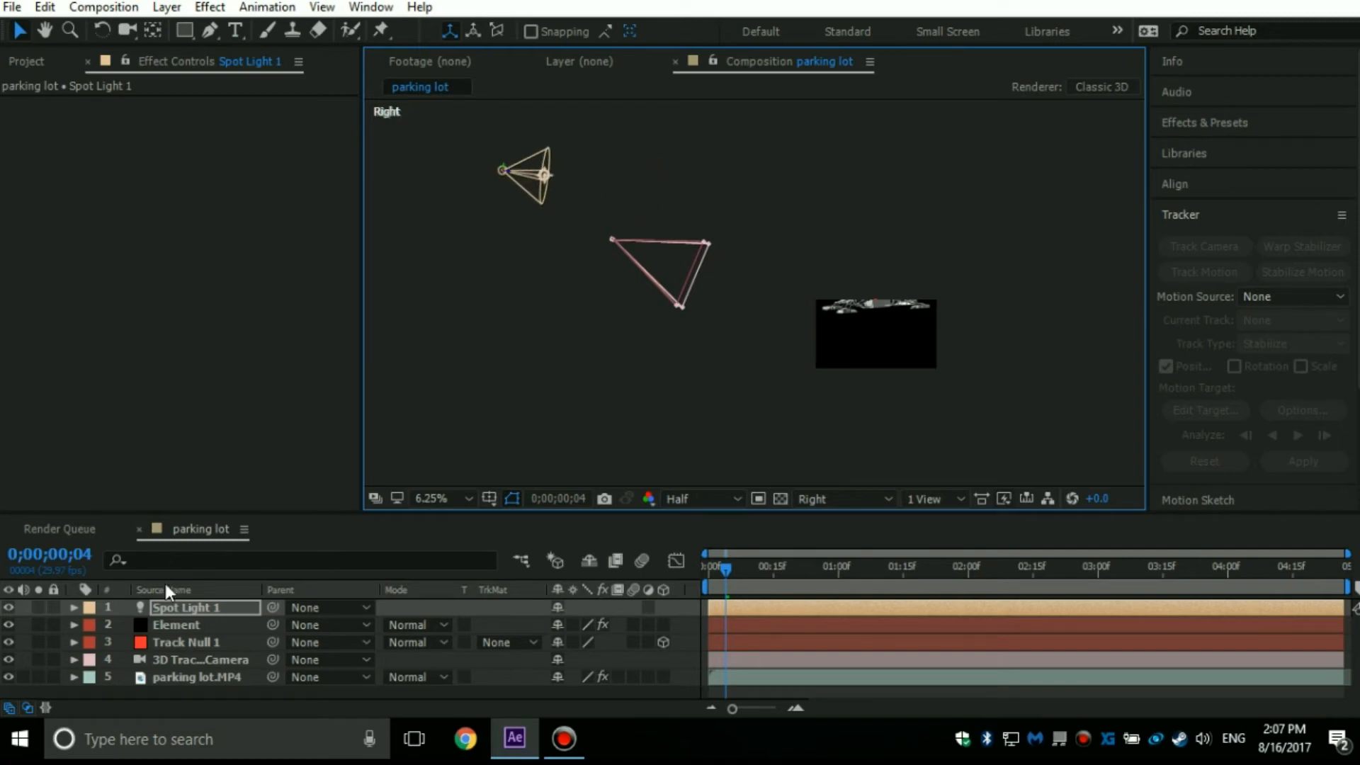
Set the spot light's X Rotation to -5° and, in the Top view, move it well to the left of the 3D tracker camera.
key(r)
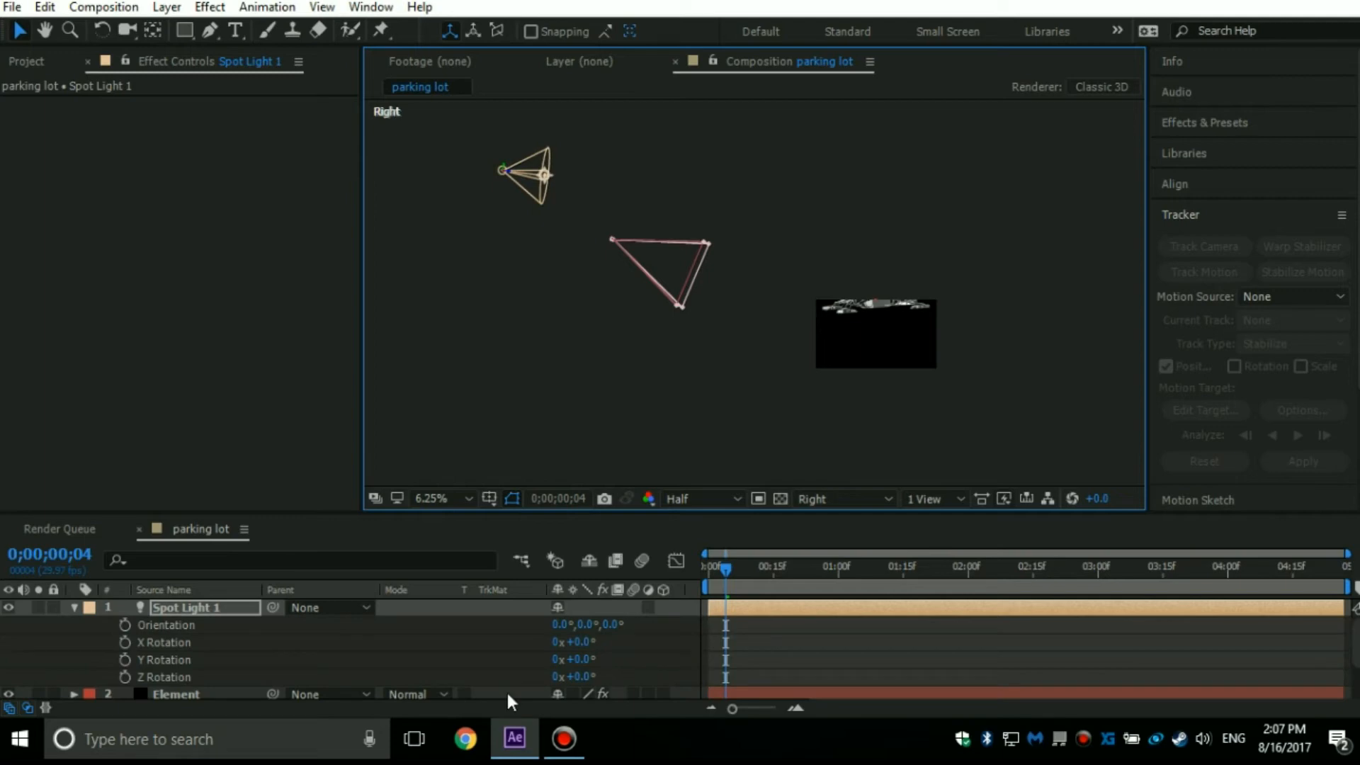
mouse_move(578, 642)
mouse_down()
mouse_move(595, 643)
mouse_move(577, 642)
mouse_up()
click(814, 499)
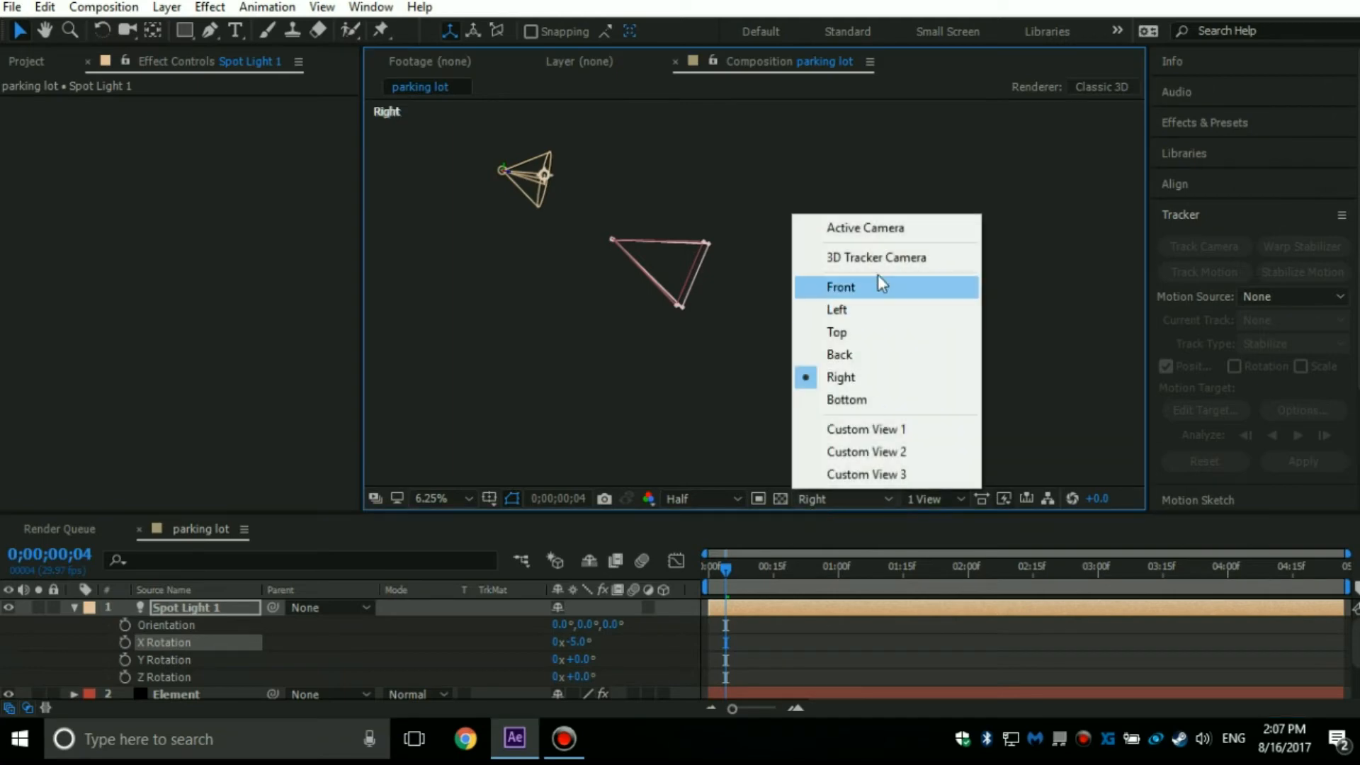
click(837, 332)
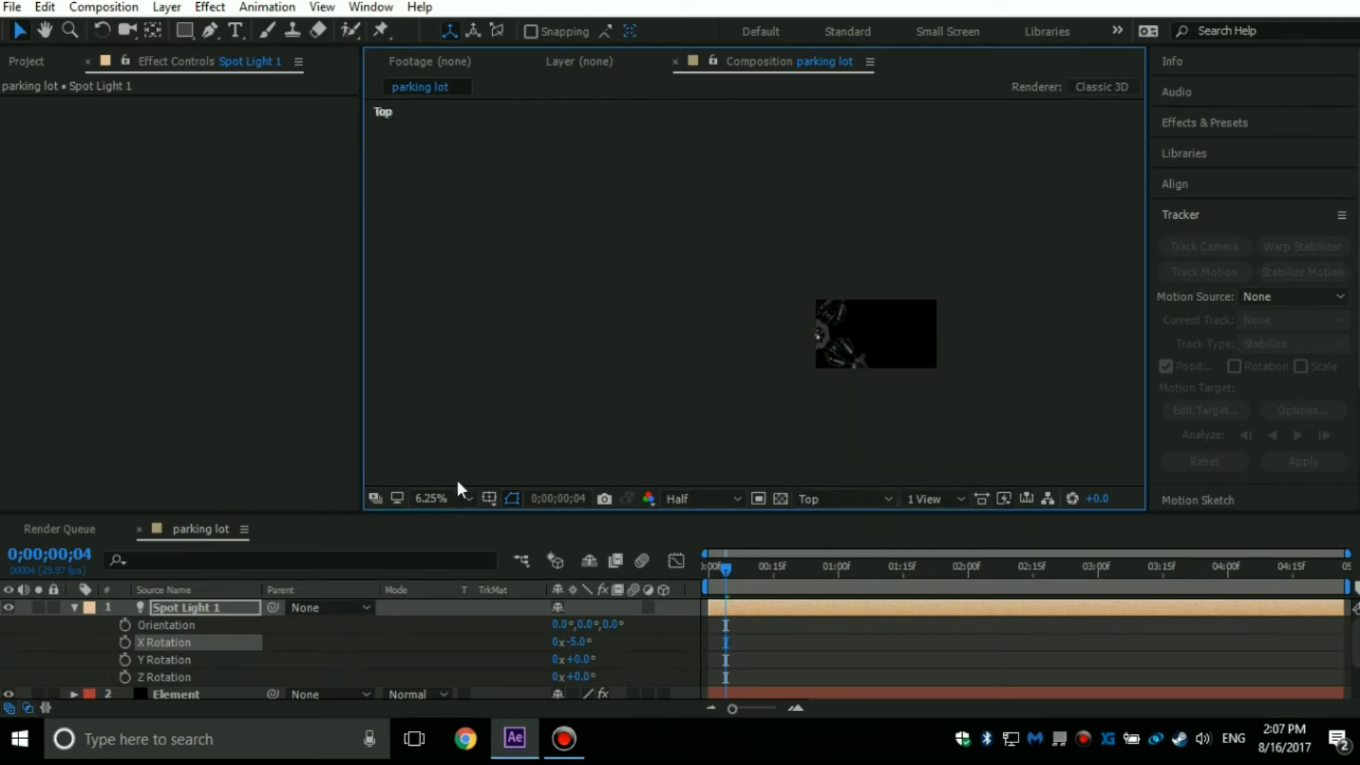
scroll(741, 328, down, 2)
drag(700, 329, 696, 227)
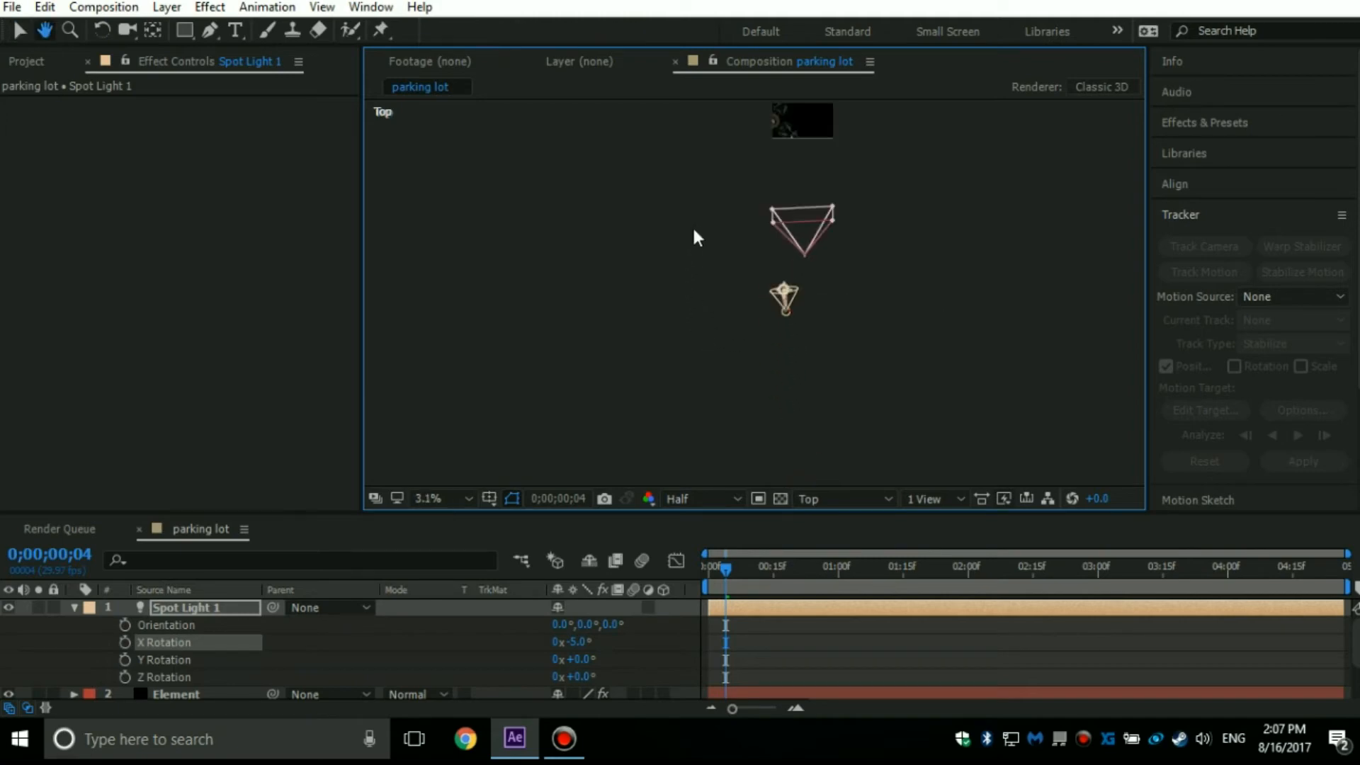
scroll(843, 326, up, 2)
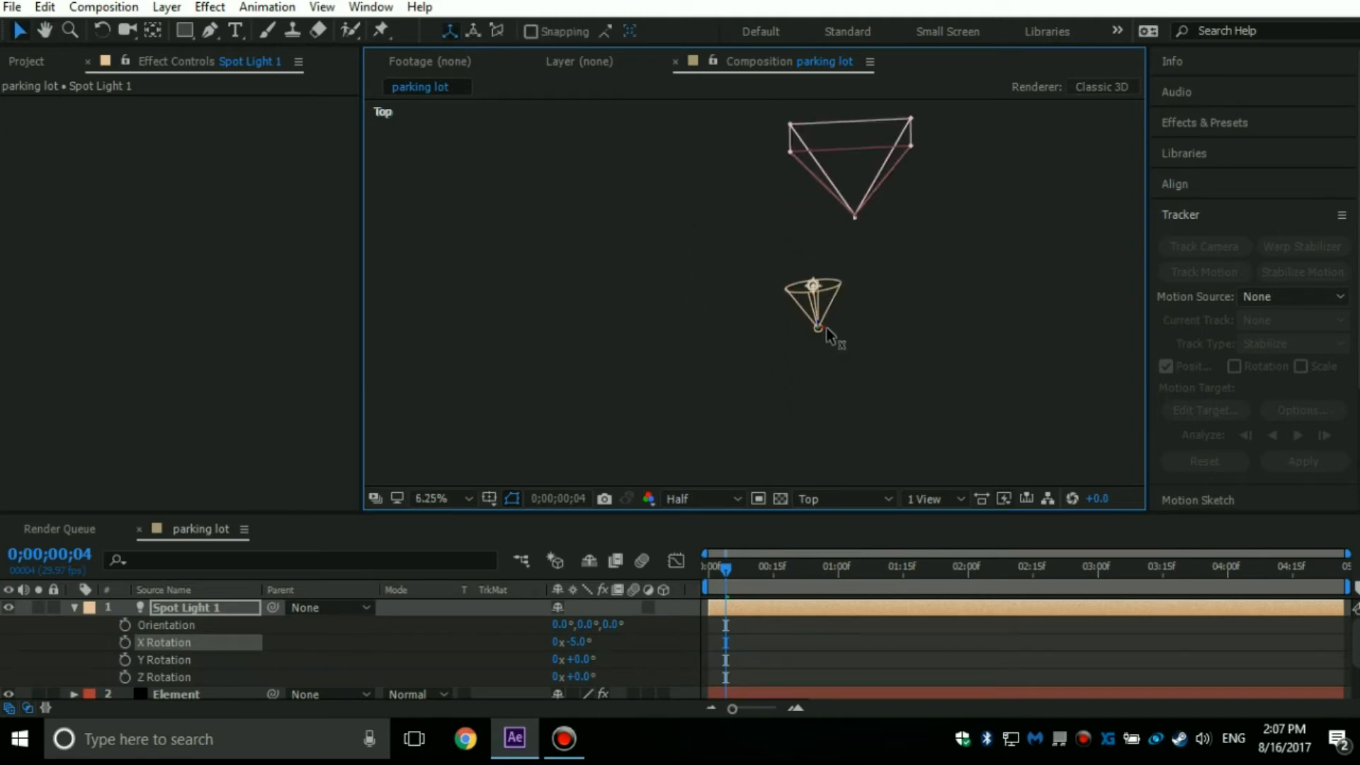
drag(795, 339, 610, 339)
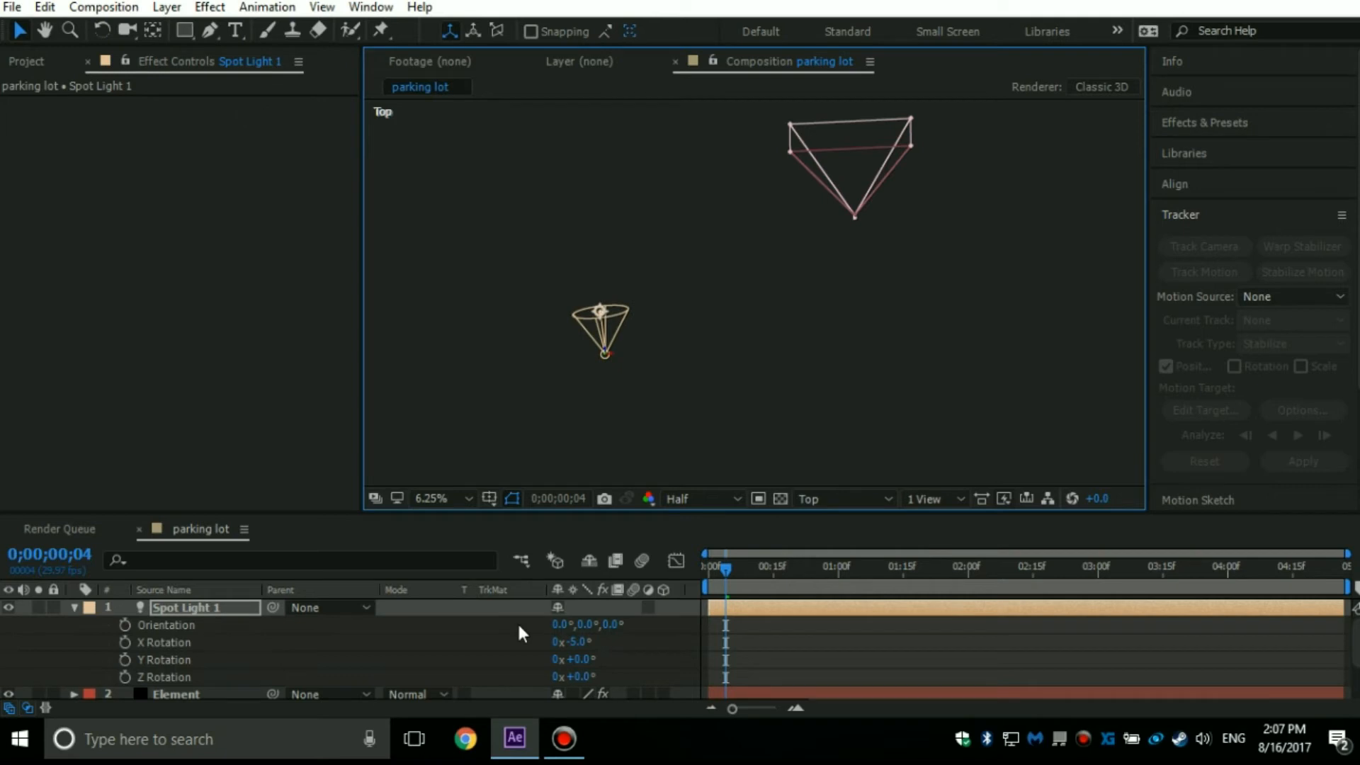
Set the spot light's Y Rotation to 33° so it aims toward the model, and collapse its properties.
mouse_move(580, 658)
mouse_down()
mouse_move(612, 652)
mouse_move(611, 633)
mouse_move(591, 659)
mouse_up()
scroll(701, 357, down, 1)
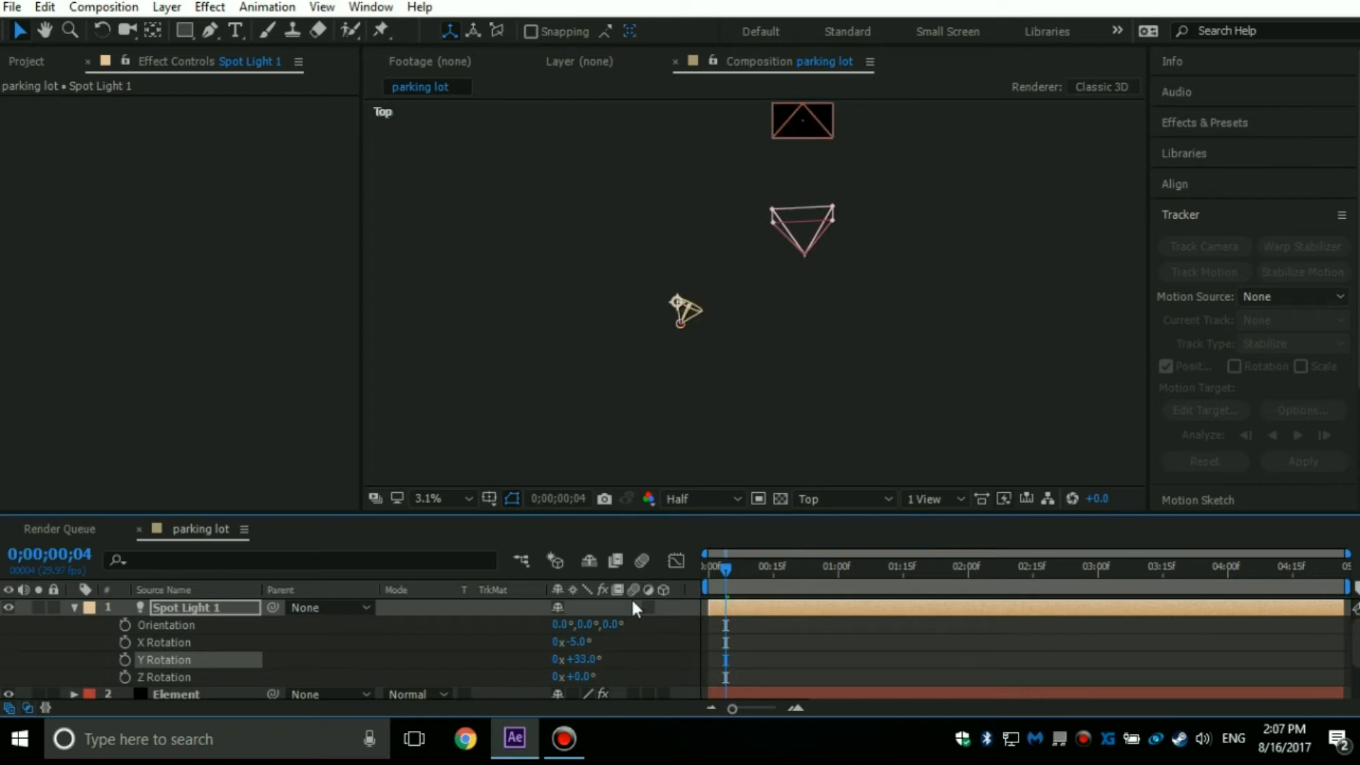
click(73, 607)
Return to the Active Camera view and fit the composition in the viewer up to 100%.
click(843, 499)
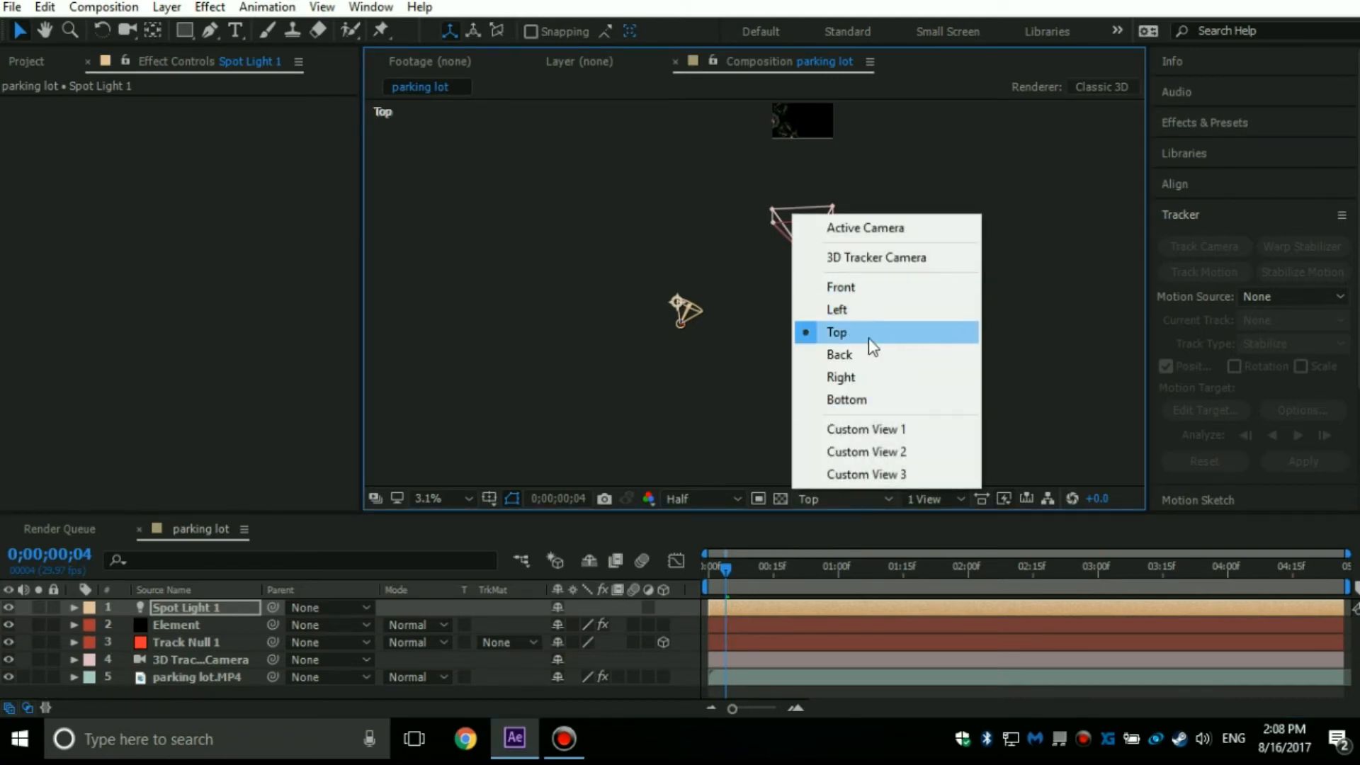
click(834, 226)
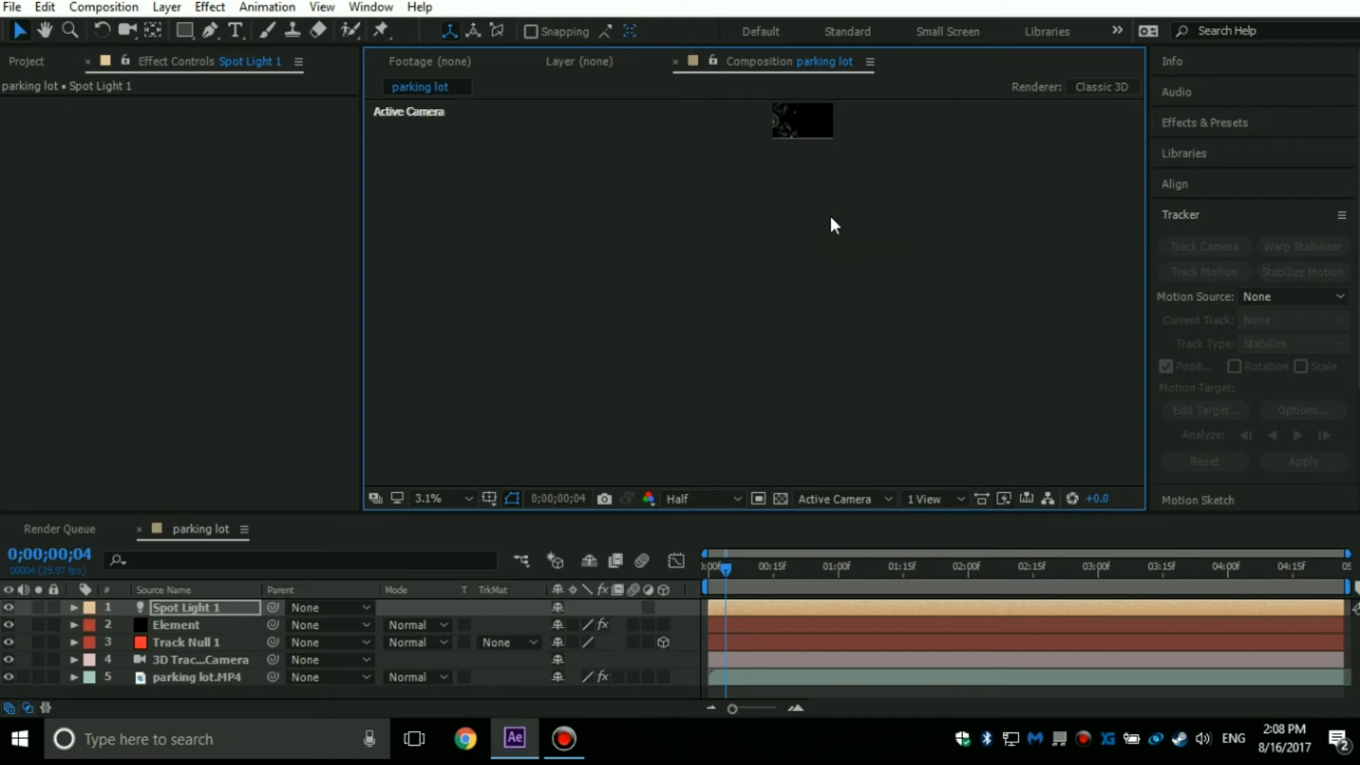
scroll(734, 318, up, 1)
click(436, 497)
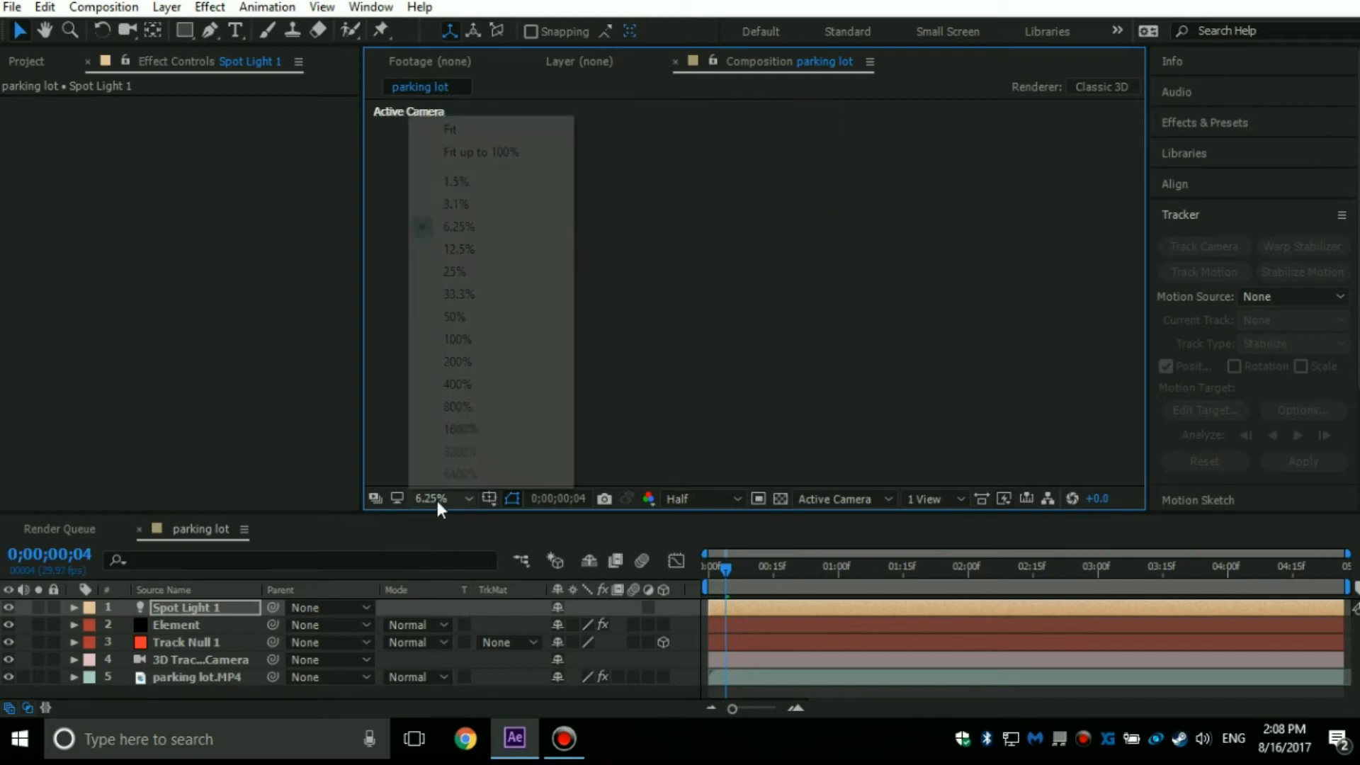
click(473, 153)
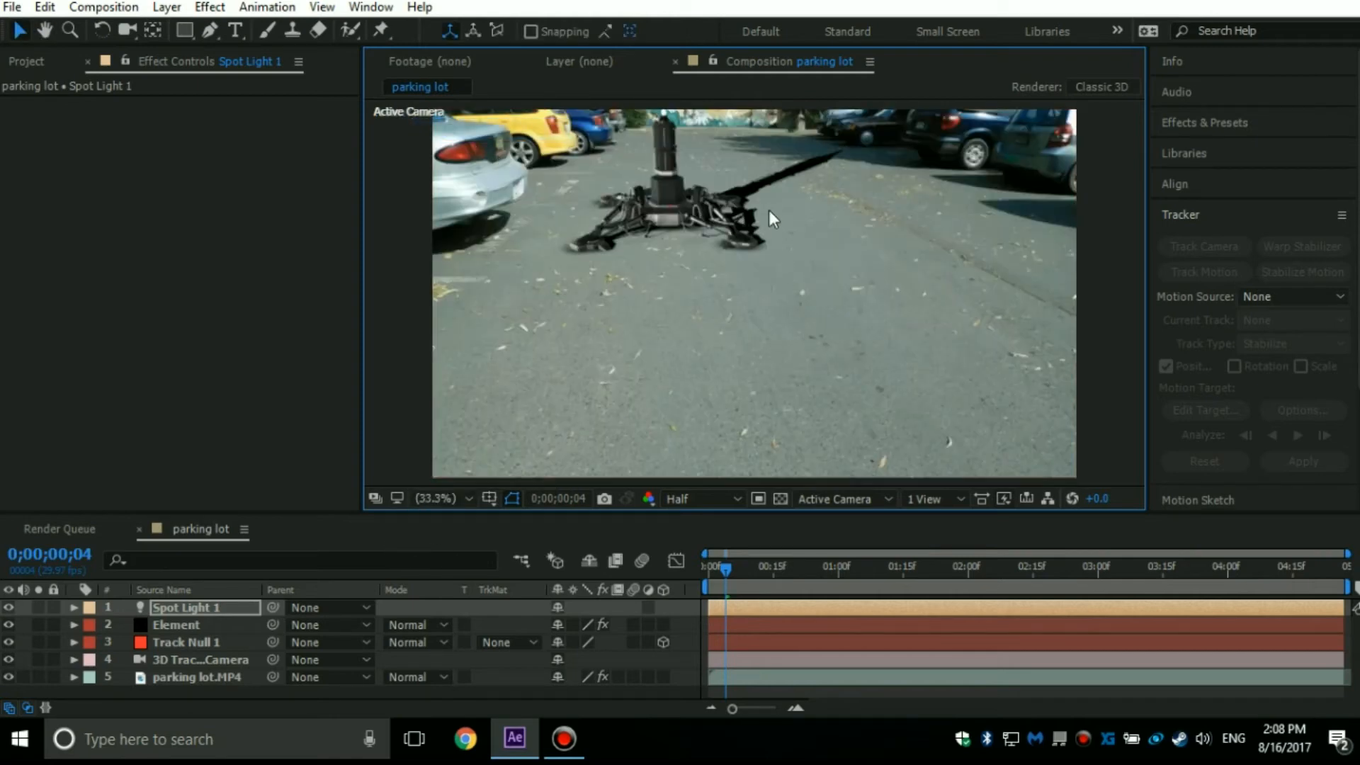
Advance one frame and examine the direction, length and edges of the model's shadow on the ground up close.
key(Page_Down)
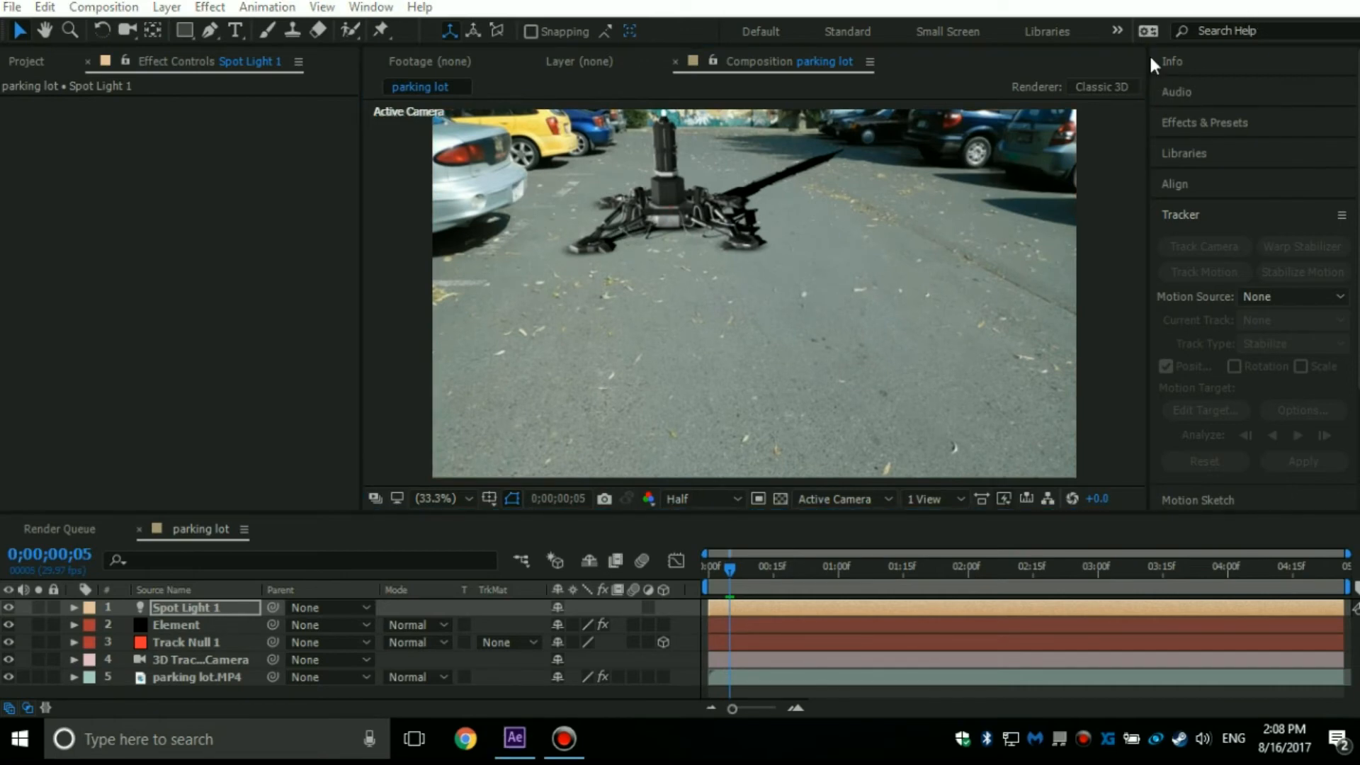
scroll(920, 312, up, 3)
drag(920, 312, 917, 475)
drag(927, 213, 950, 282)
scroll(949, 282, down, 2)
scroll(843, 248, up, 2)
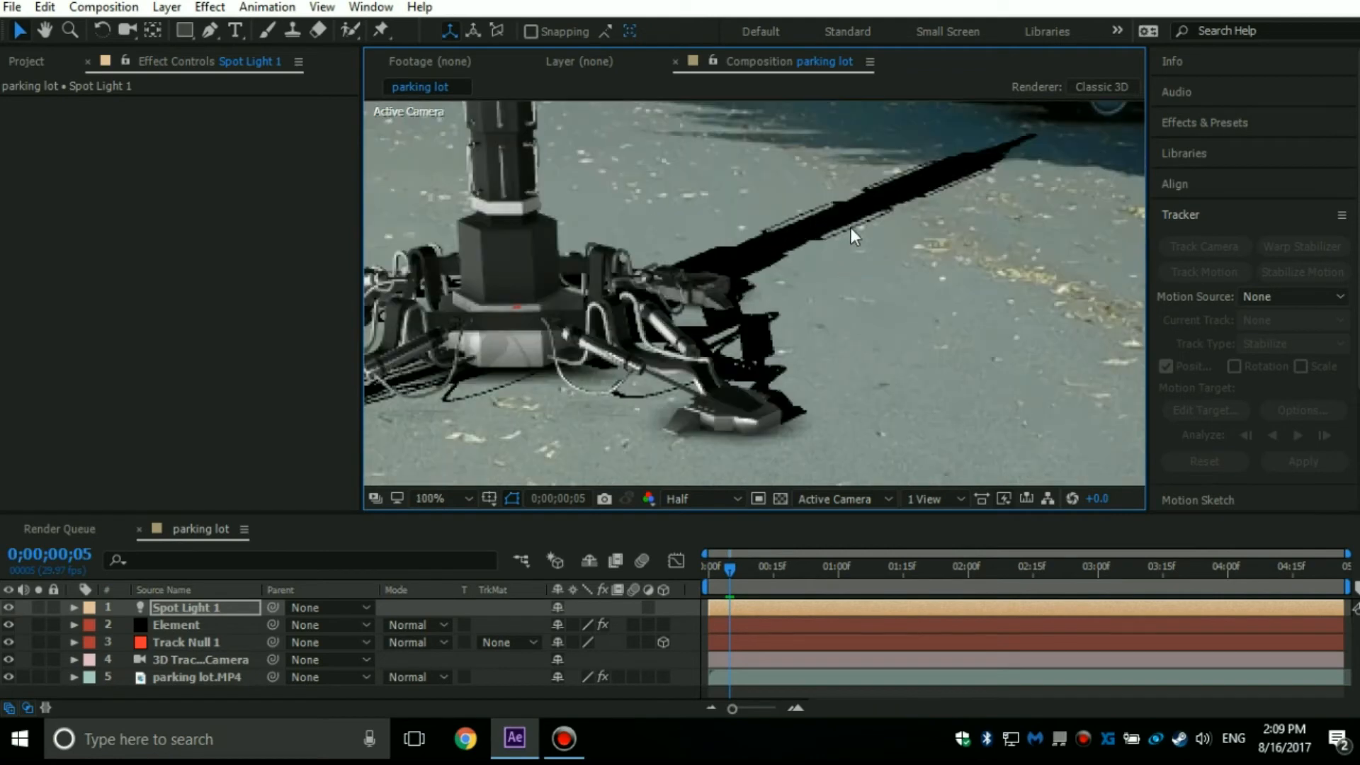
scroll(851, 228, up, 1)
scroll(851, 227, down, 3)
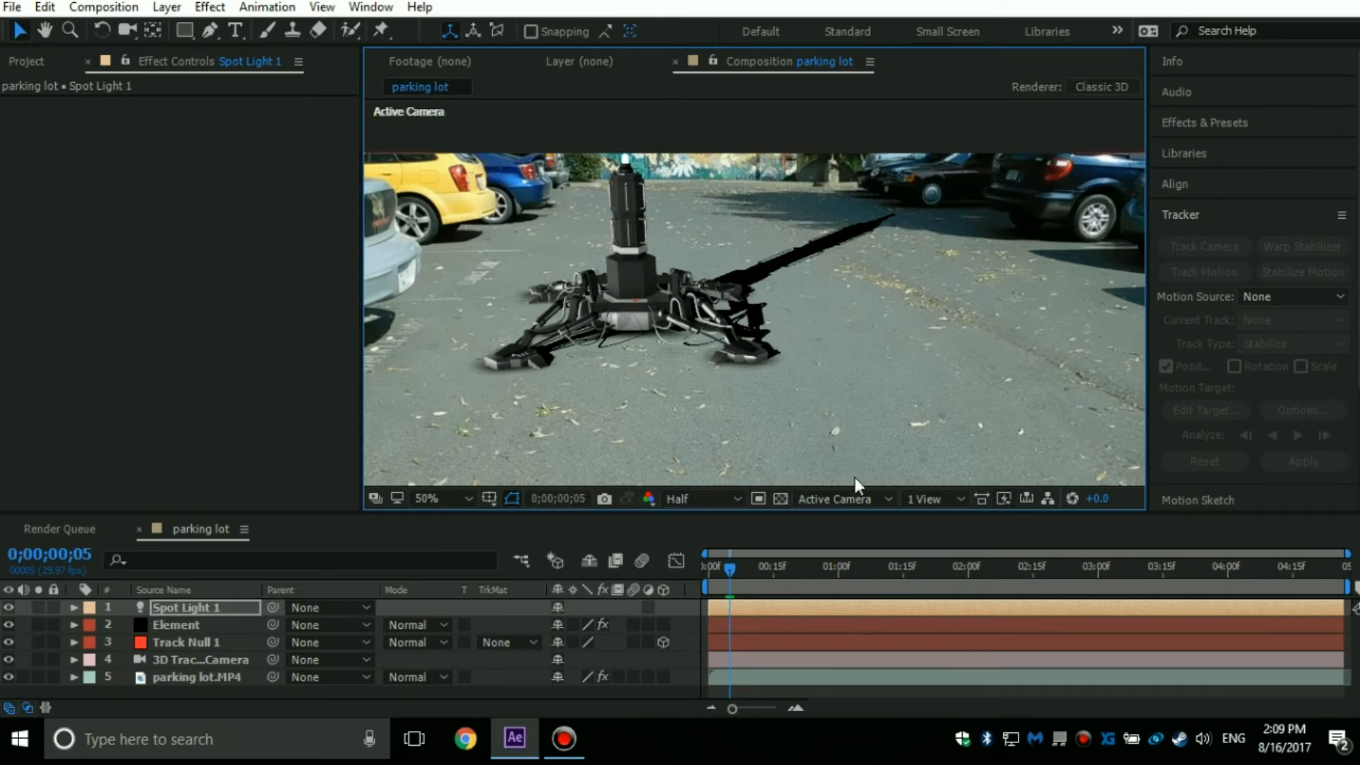
In the Top view, move the spot light forward to the left side, between the depths of the model and the 3D tracker camera.
click(834, 499)
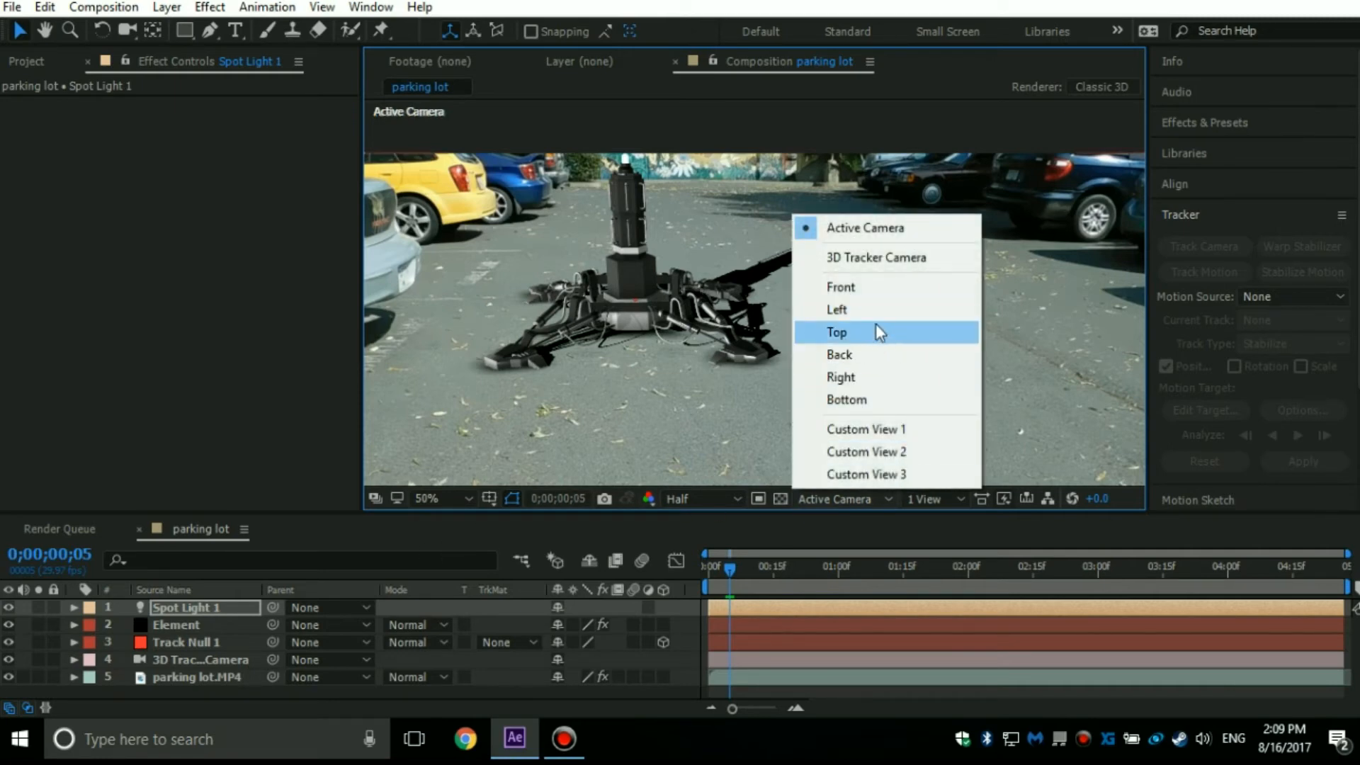
click(838, 332)
scroll(751, 367, down, 4)
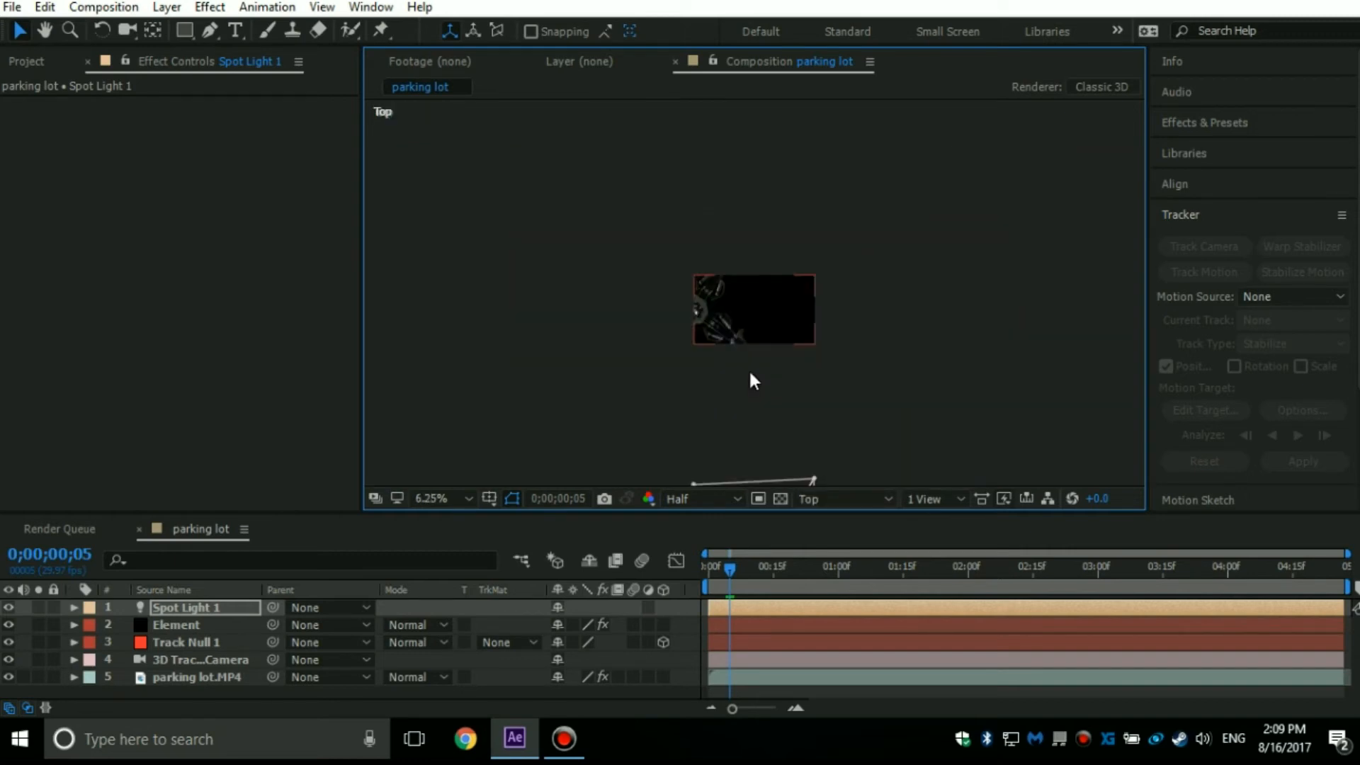
drag(723, 311, 710, 124)
scroll(612, 387, down, 2)
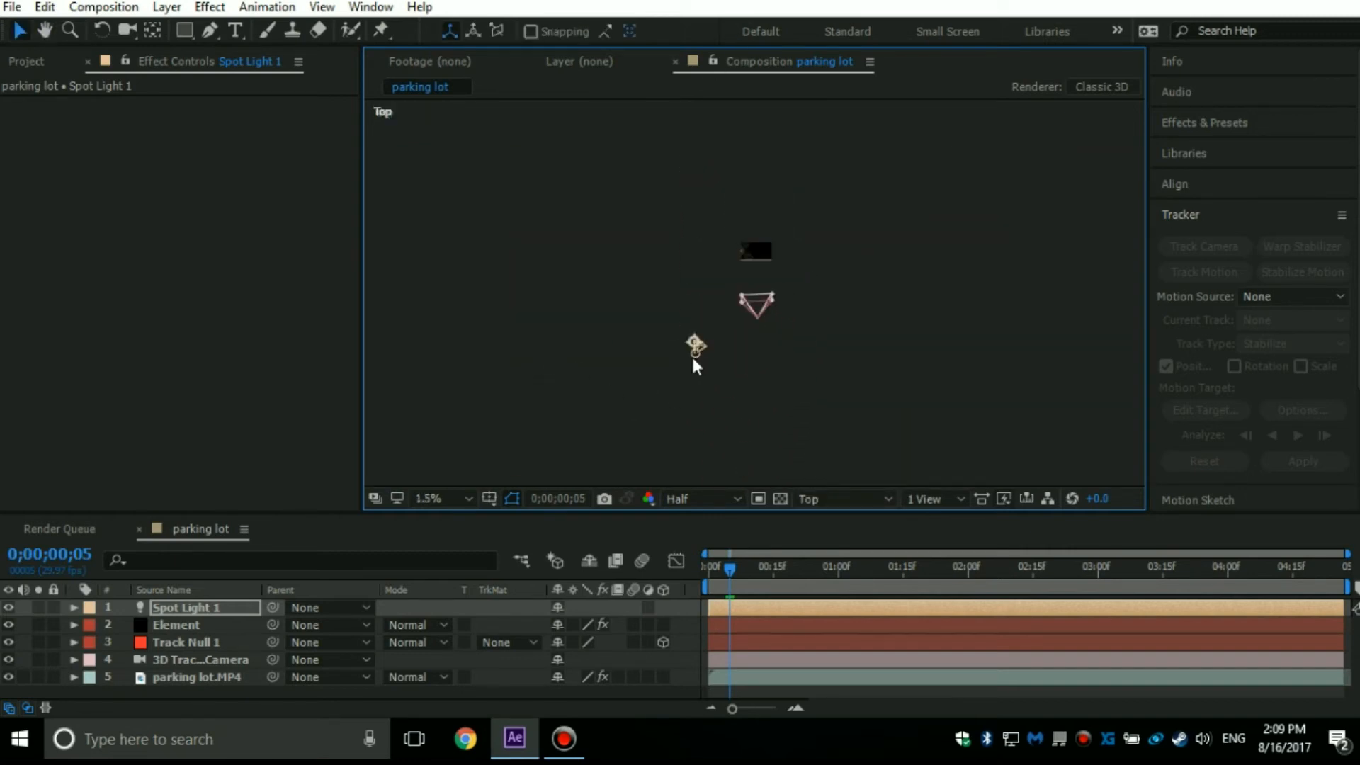
scroll(693, 357, up, 2)
drag(702, 337, 893, 110)
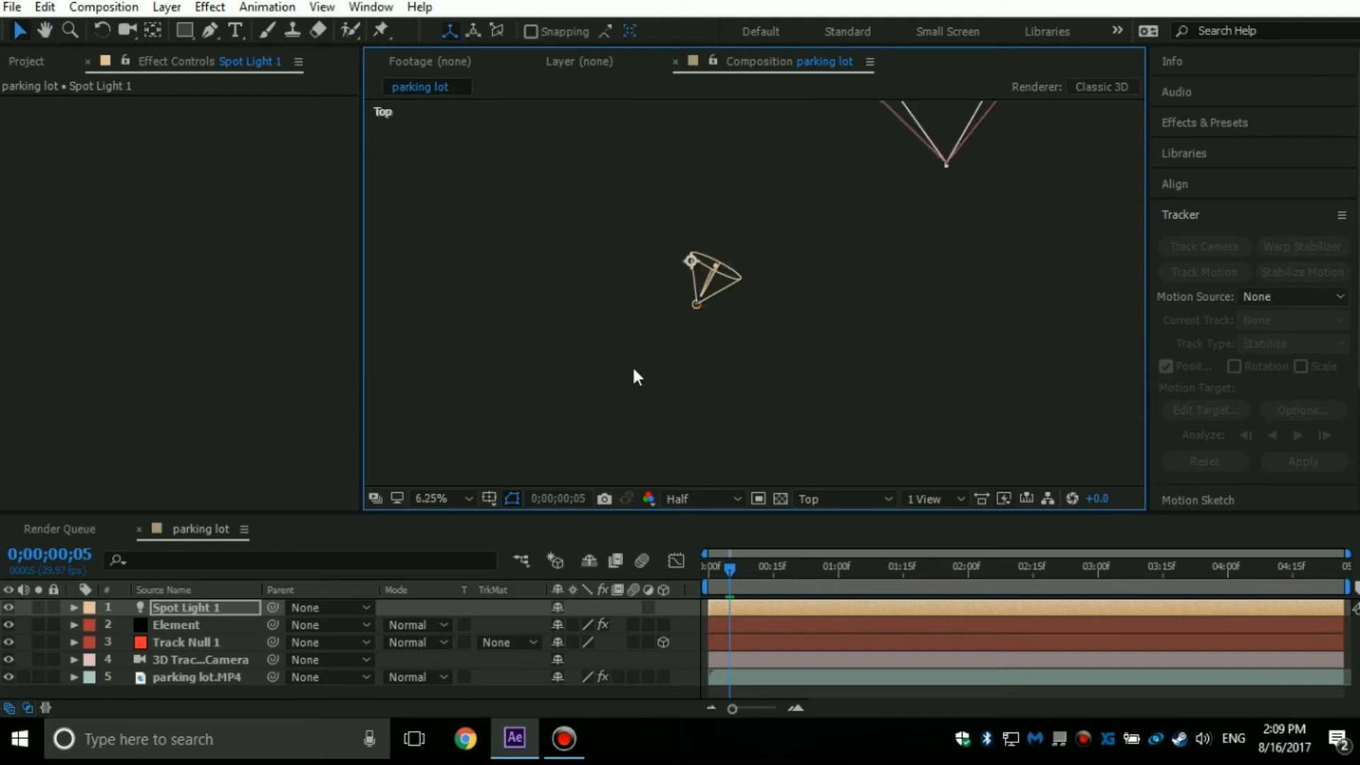
drag(699, 294, 865, 76)
scroll(848, 179, up, 1)
scroll(738, 286, down, 2)
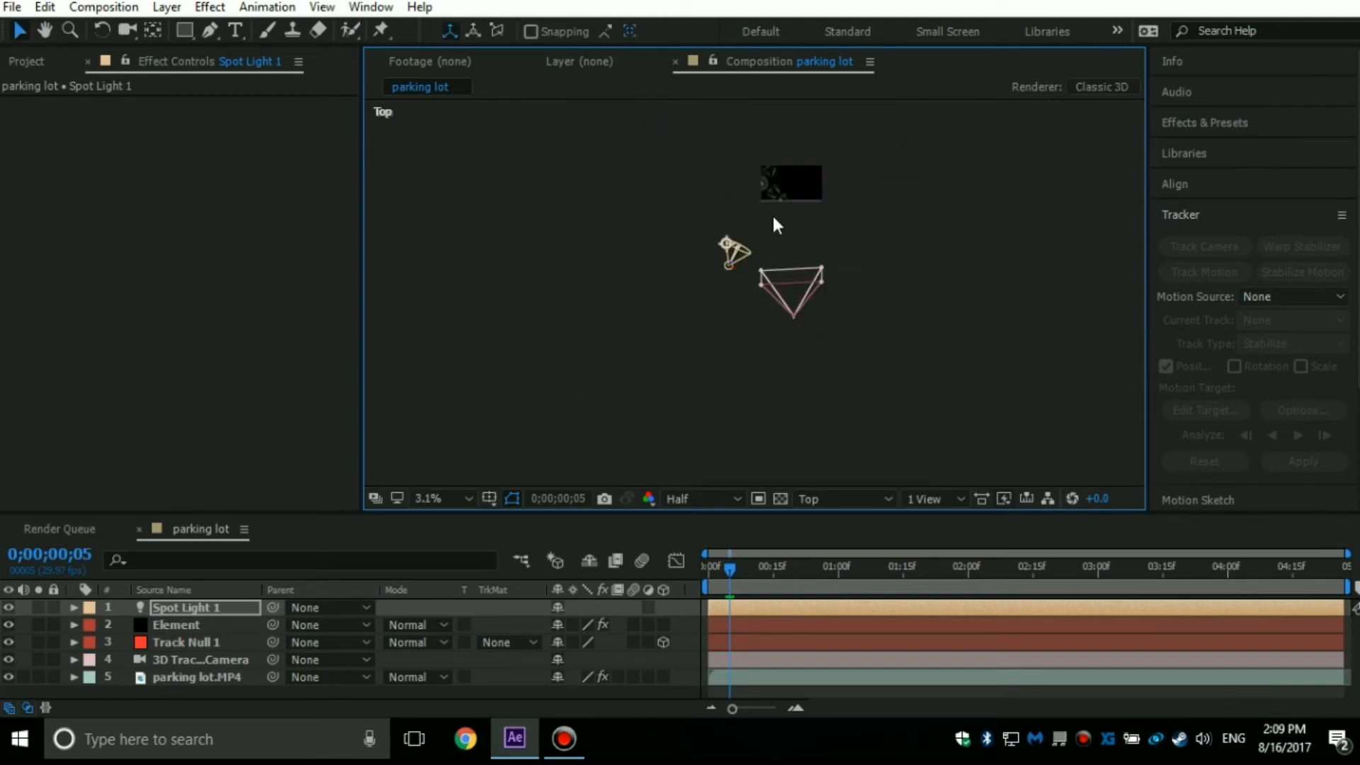
drag(737, 265, 718, 269)
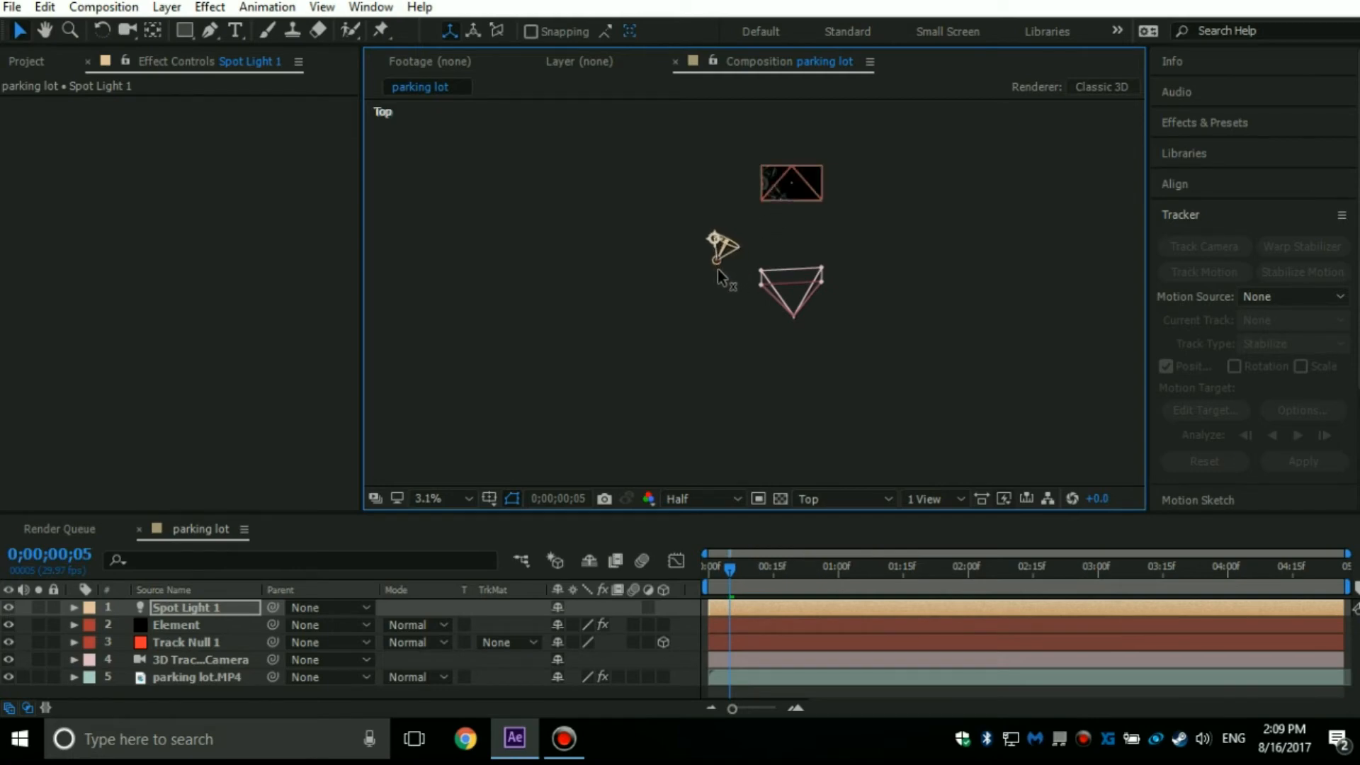
click(714, 498)
In the Right view, raise the spot light above the 3D tracker camera and shift it slightly back.
click(822, 497)
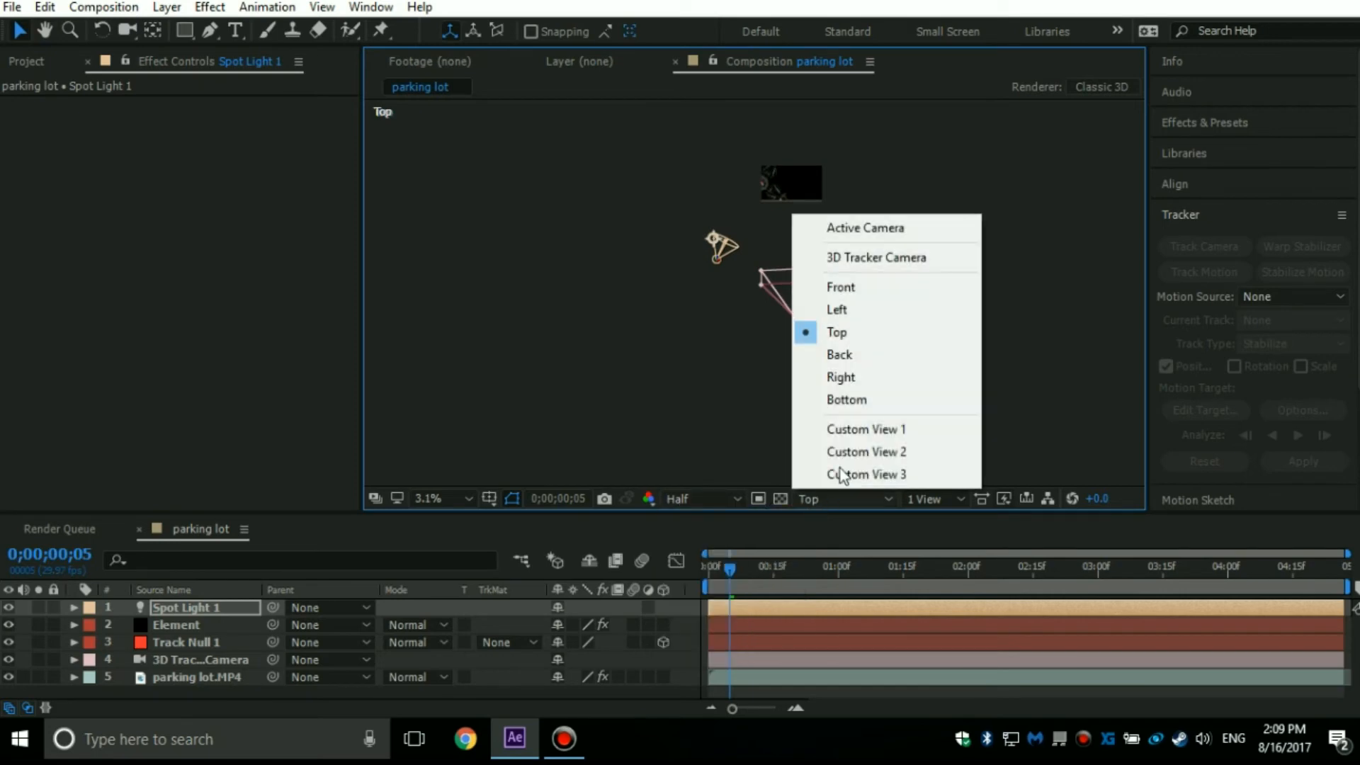
click(870, 374)
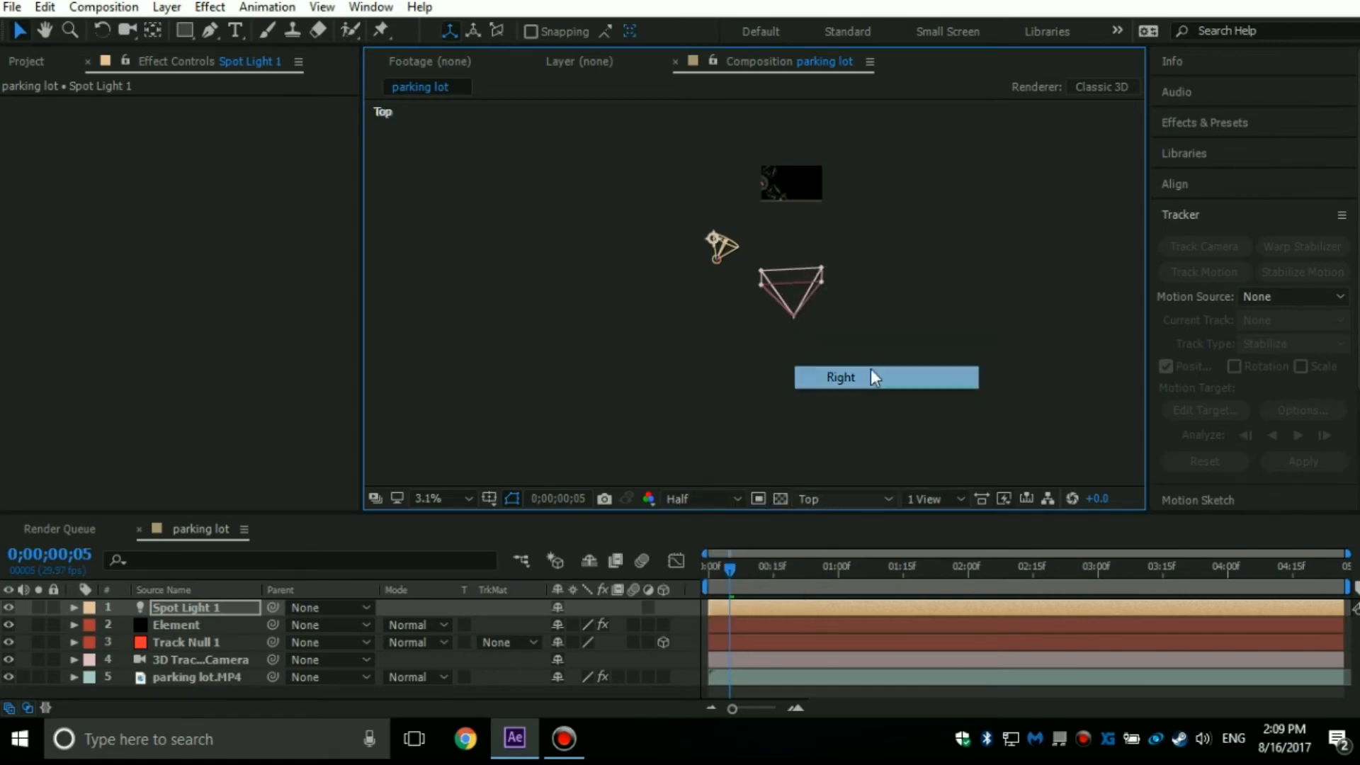
key(period)
drag(852, 173, 845, 483)
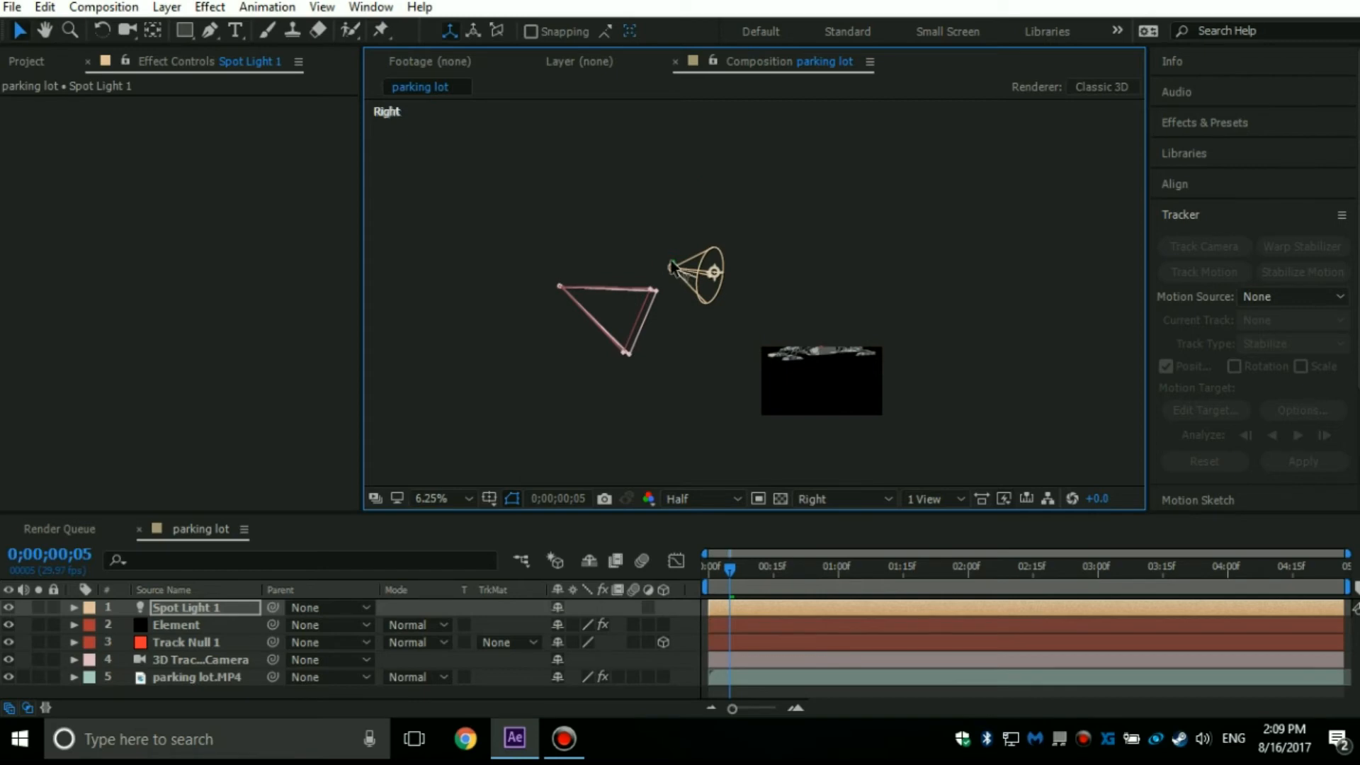
drag(675, 266, 654, 200)
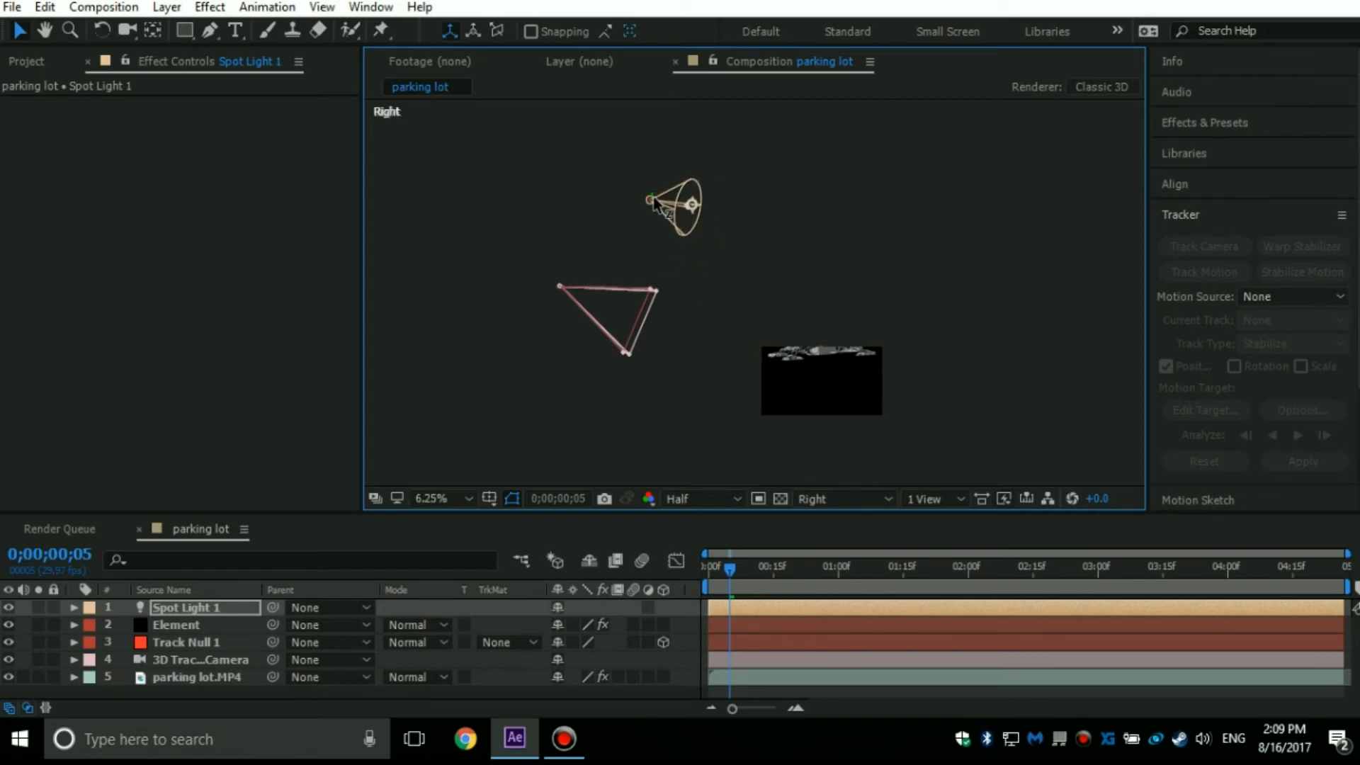
Tilt the spot light farther down toward the model by setting its X Rotation to -20°.
key(r)
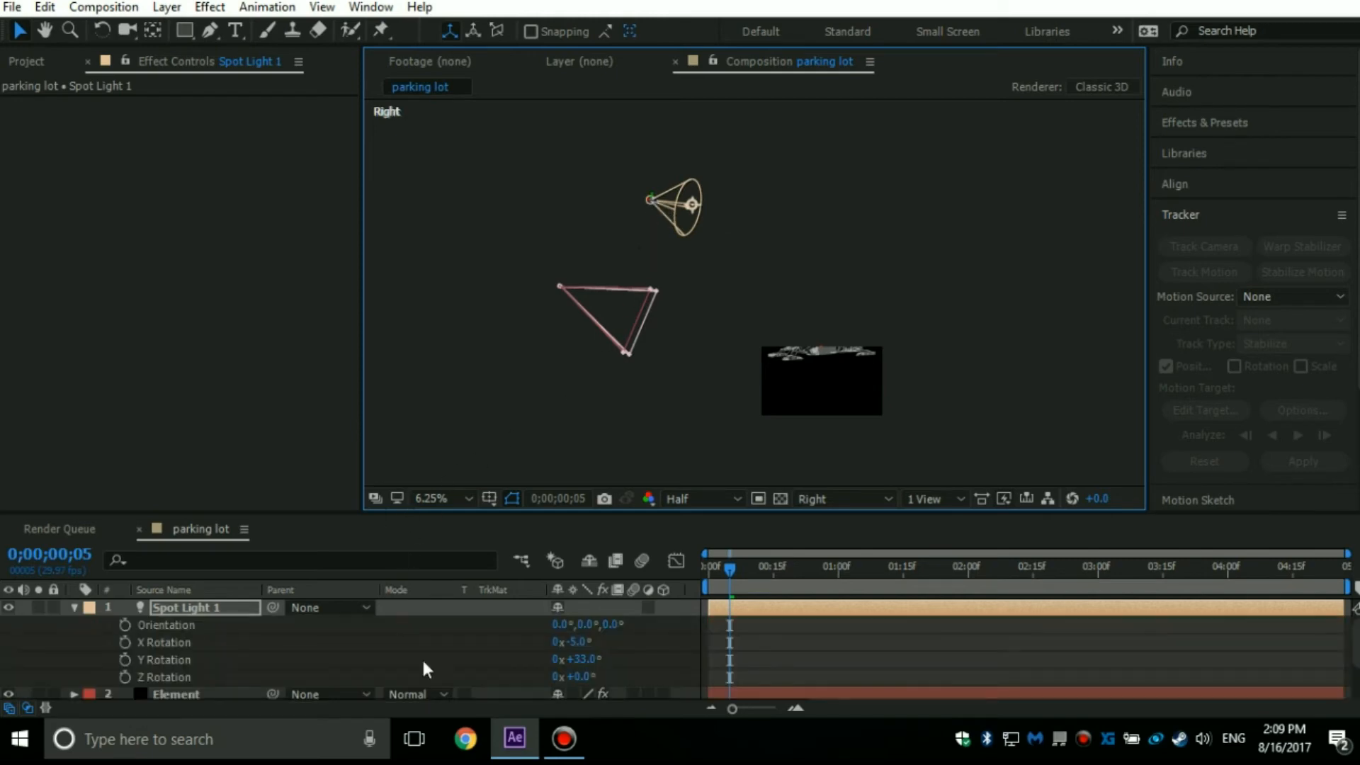
click(586, 658)
drag(589, 657, 524, 609)
Return to the Active Camera view, fit the composition in the viewer, and examine the model's repositioned shadow up close.
click(889, 499)
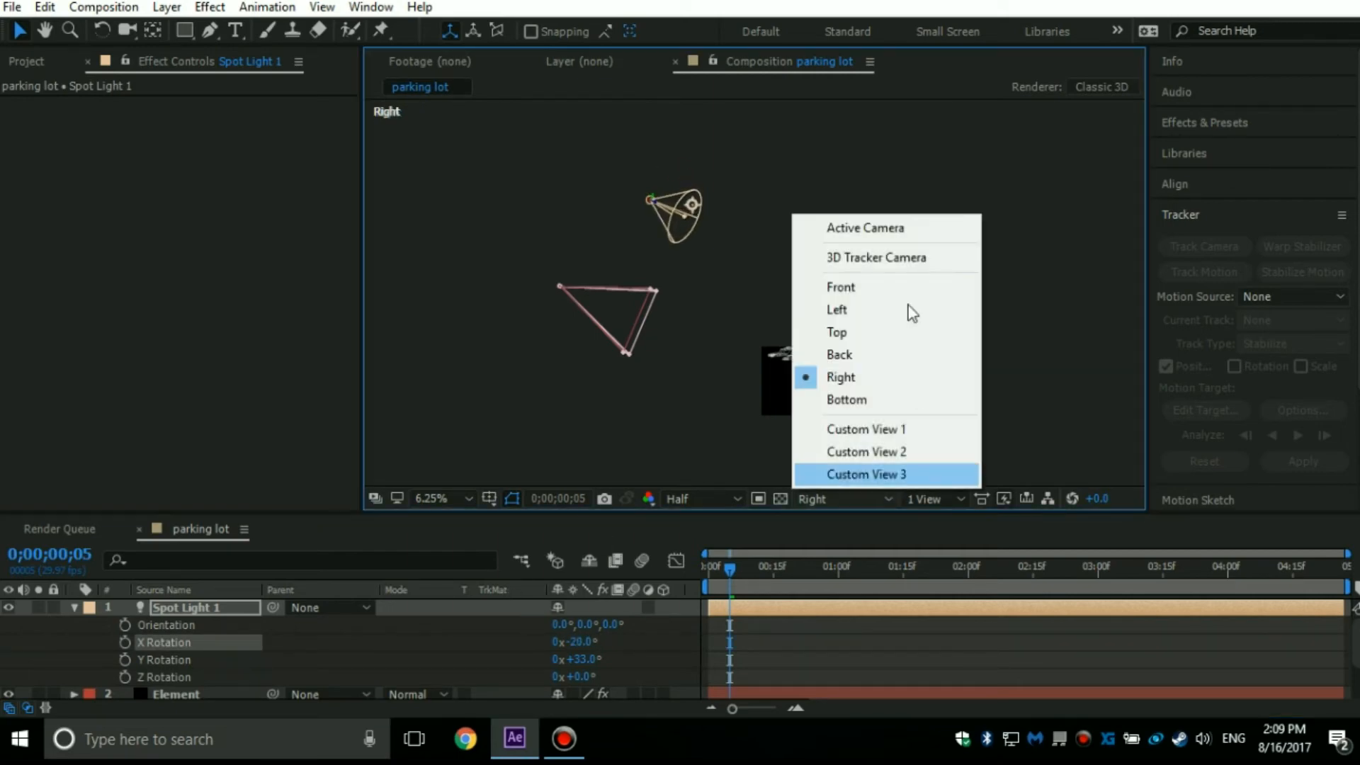
click(872, 234)
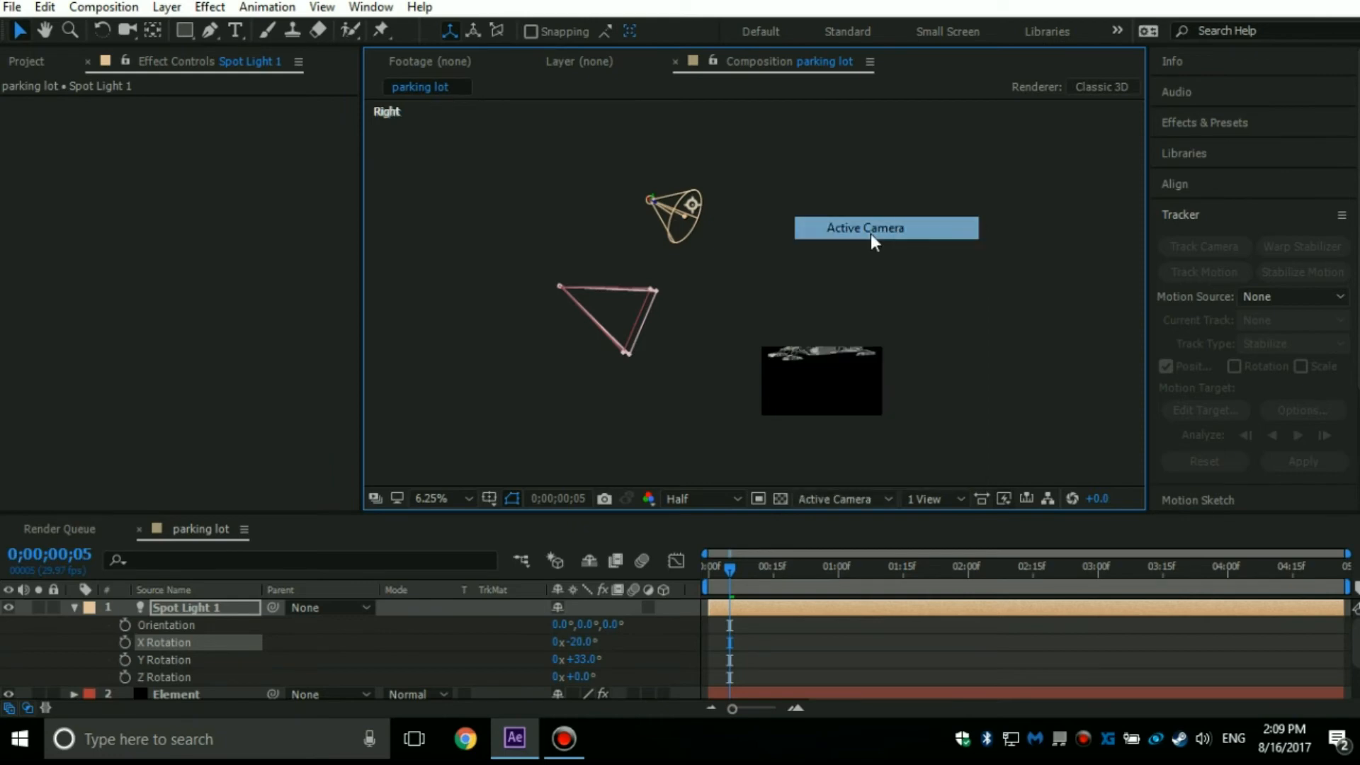
click(74, 607)
click(468, 499)
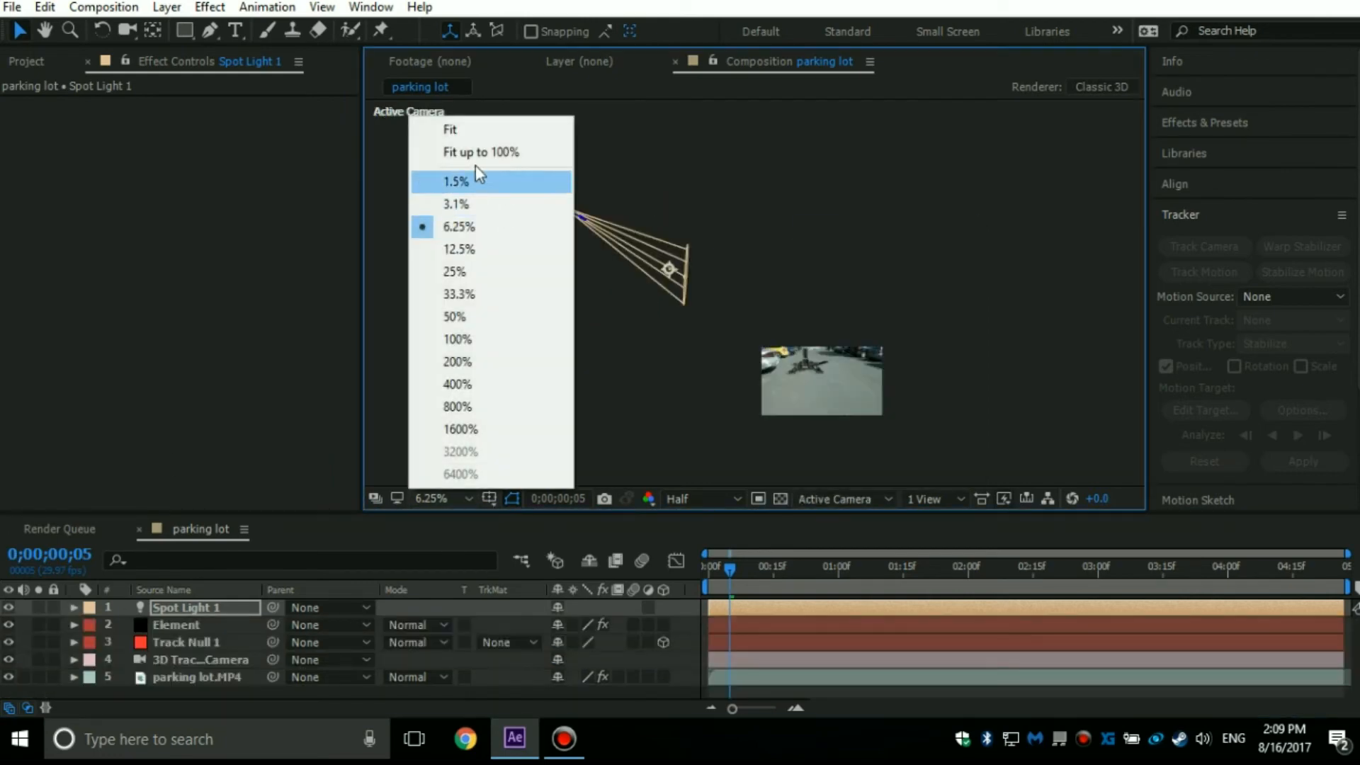
click(456, 131)
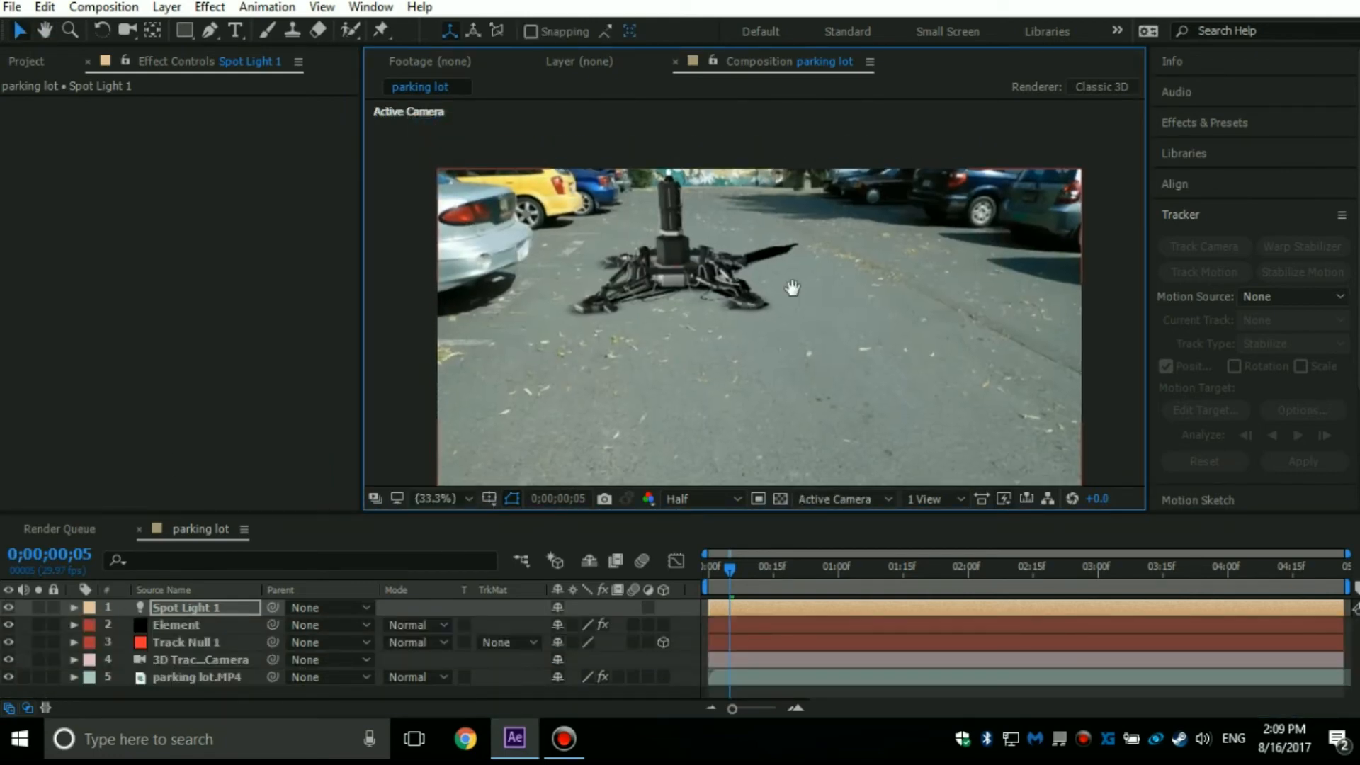
scroll(775, 257, up, 3)
drag(774, 257, 847, 459)
key(comma)
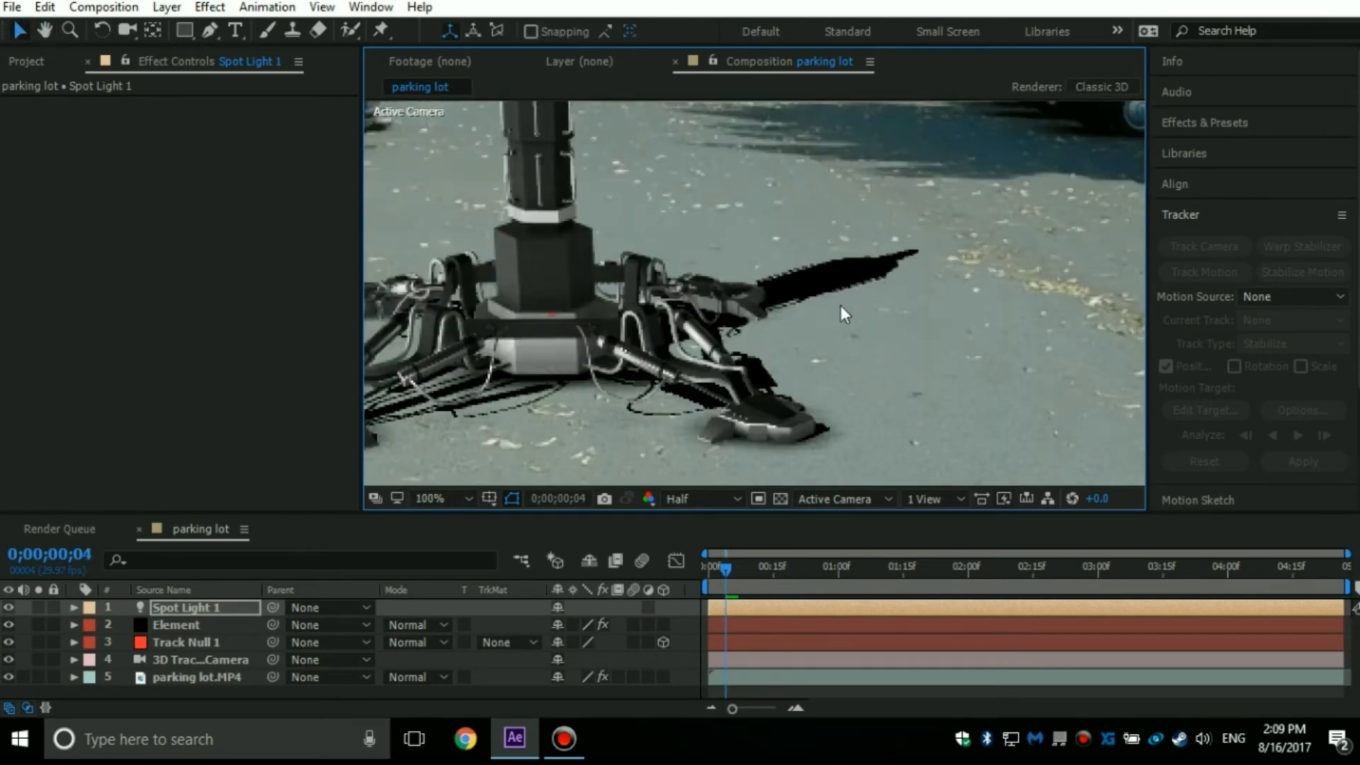
key(comma)
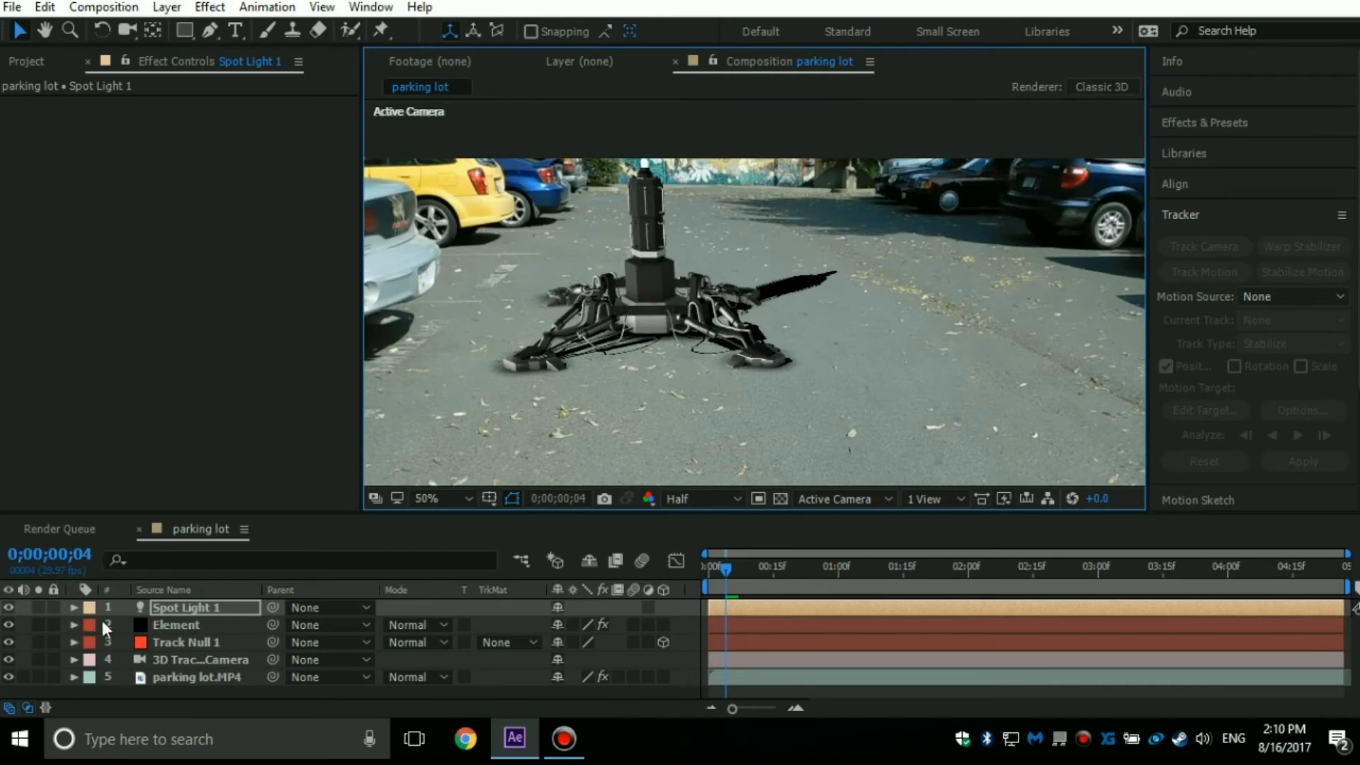
In the Element layer's render settings, set the Matte Shadow's Shadow Opacity to 60% and view the whole composition.
click(160, 627)
click(22, 329)
scroll(117, 312, down, 4)
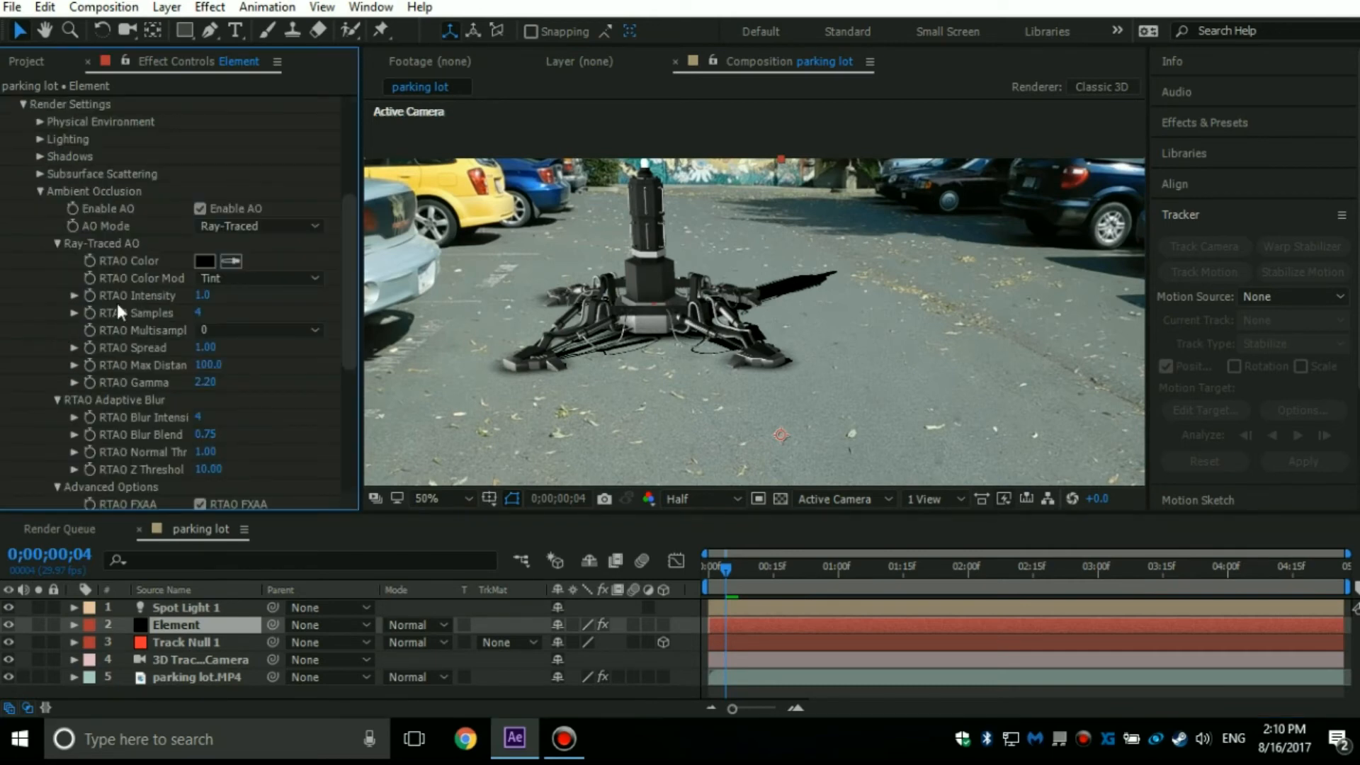
click(41, 155)
click(40, 155)
click(41, 192)
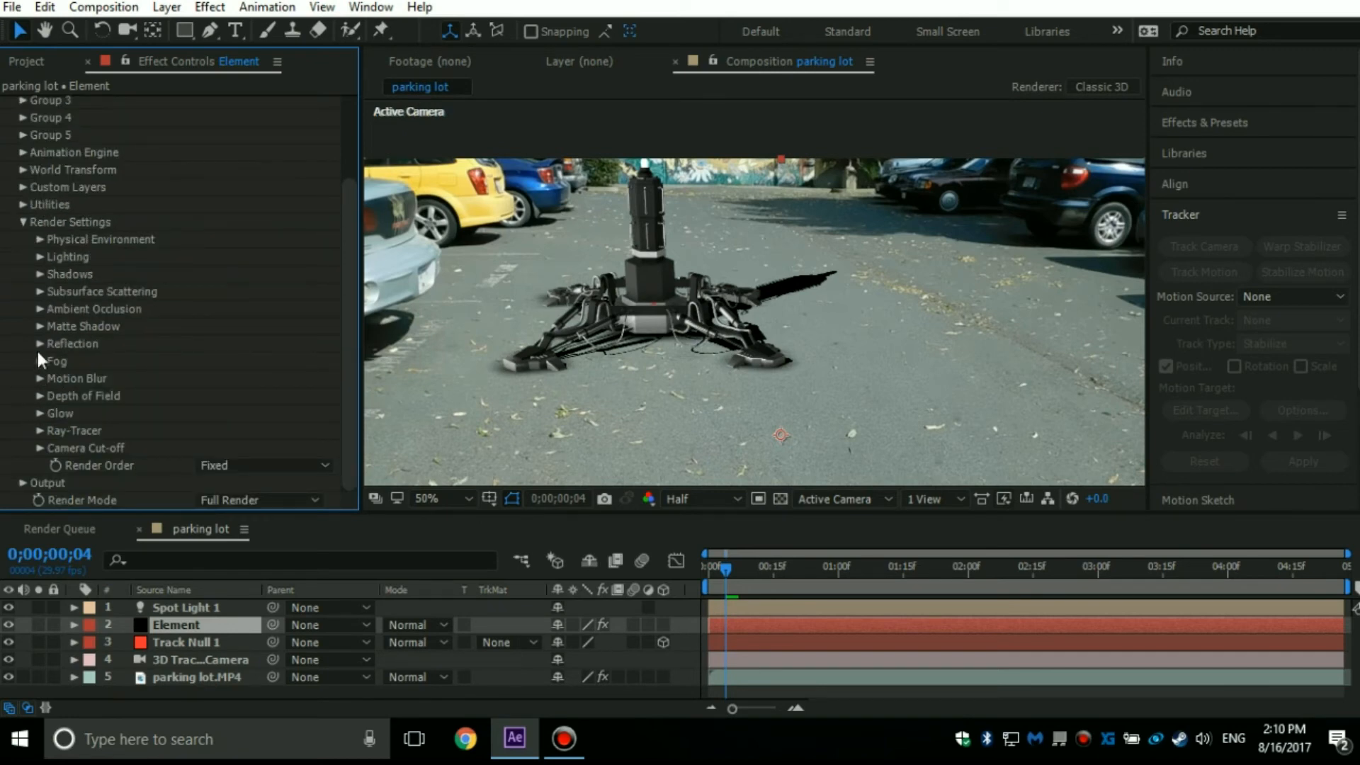
click(40, 326)
click(209, 362)
text(60)
key(Return)
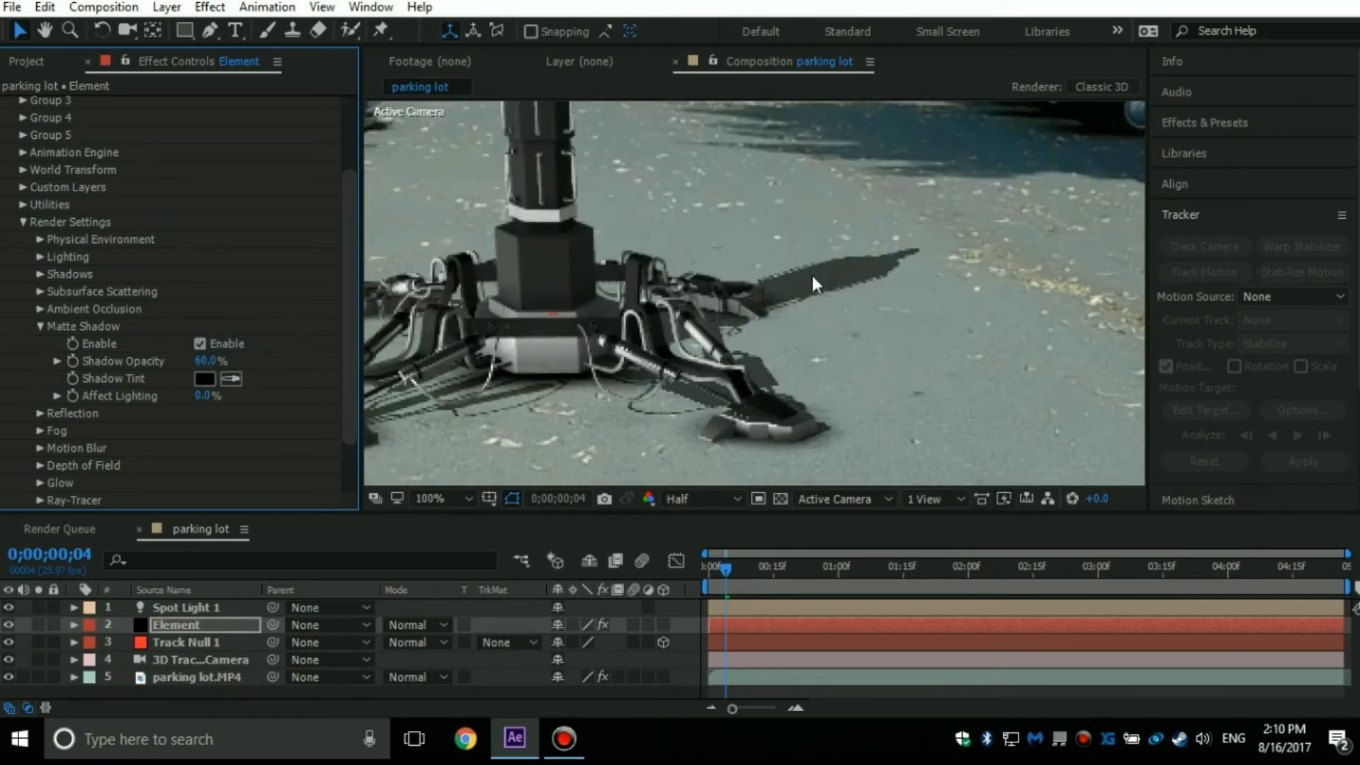
scroll(794, 346, down, 1)
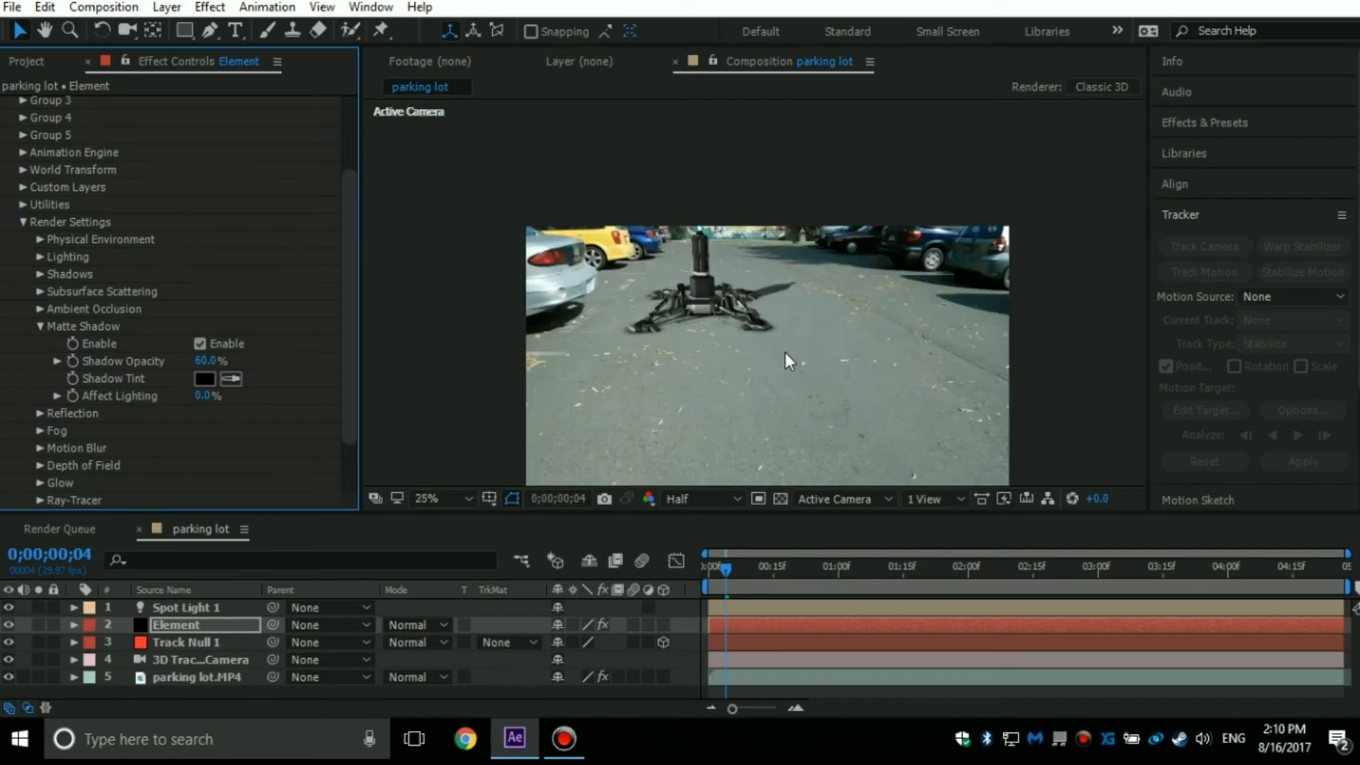
Preview the composition for a few frames and examine the model's legs and ground shadow up close.
key(space)
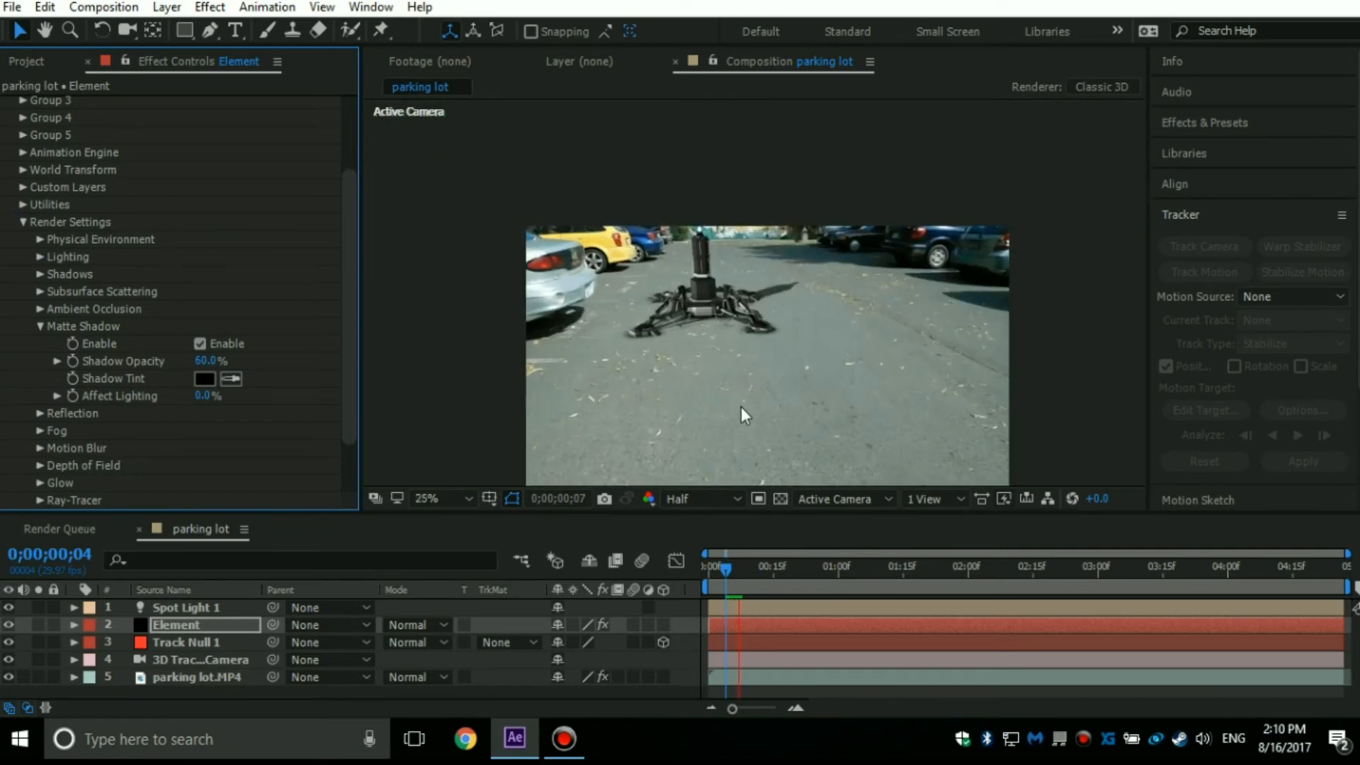
scroll(751, 340, up, 2)
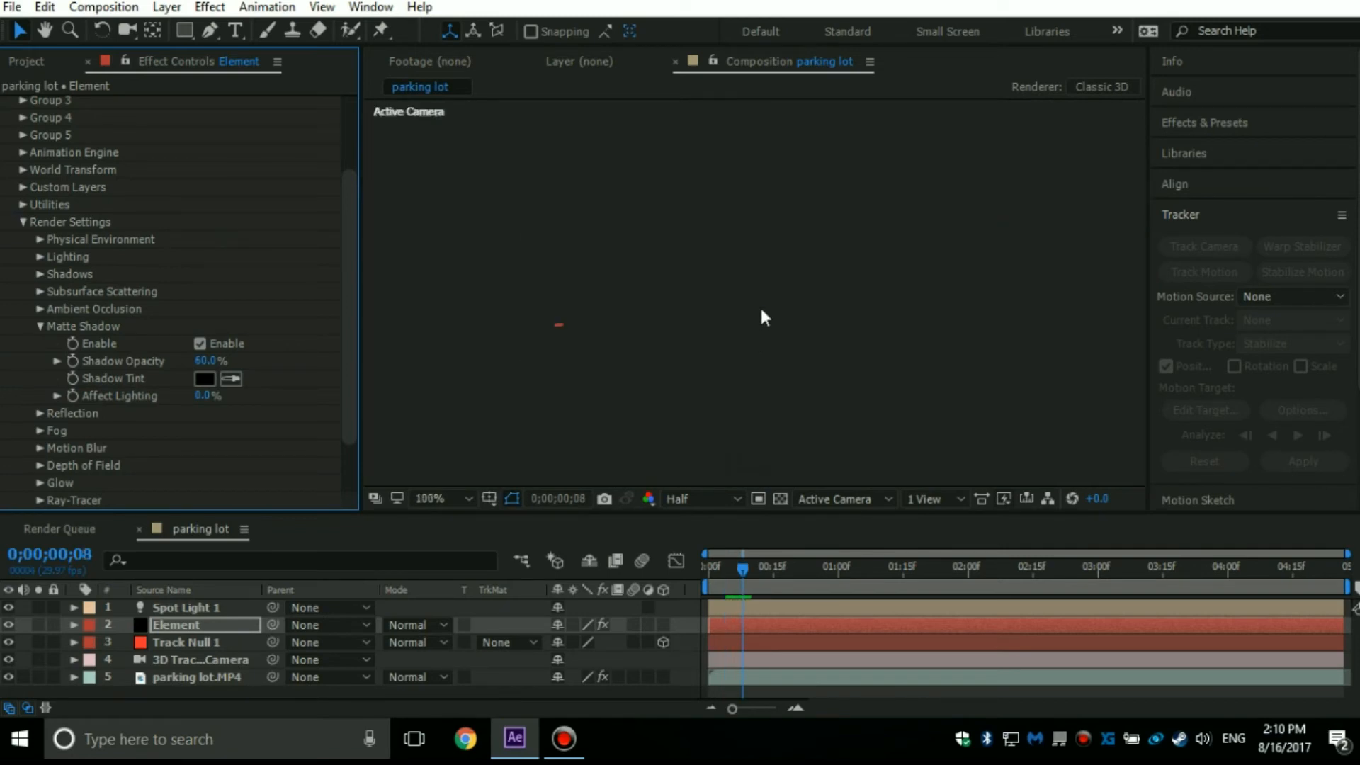
scroll(762, 364, down, 2)
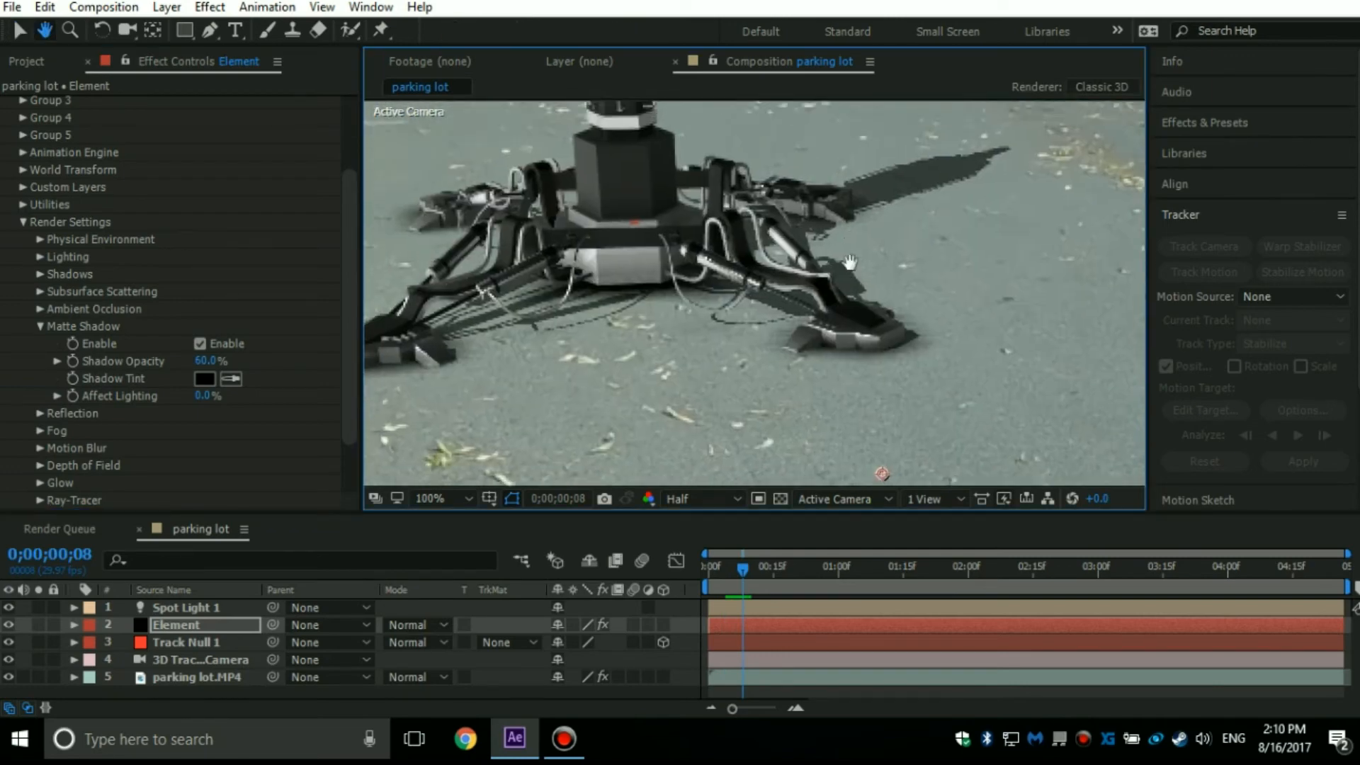
scroll(745, 207, down, 1)
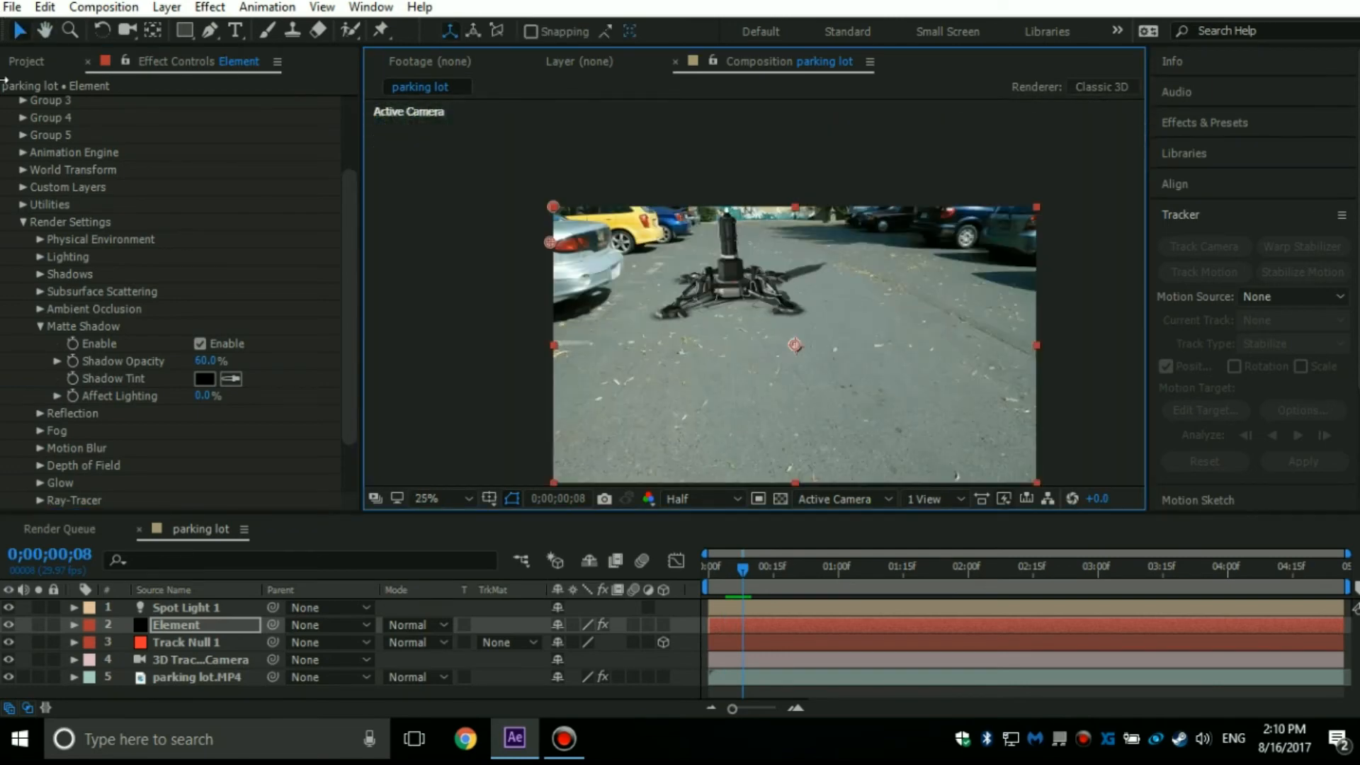
Open the Element scene setup, show the environment in the model preview, and open the Environment preset folder.
click(22, 222)
click(119, 155)
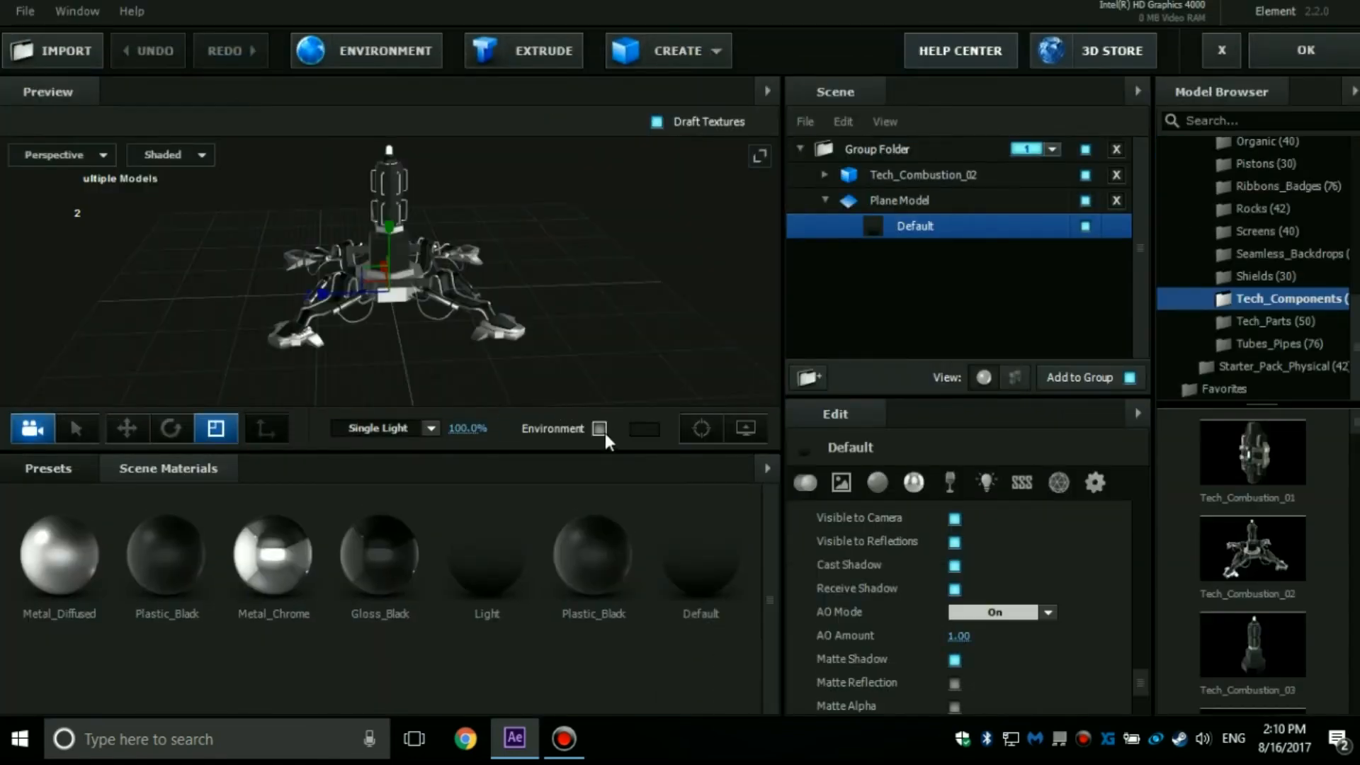
click(599, 428)
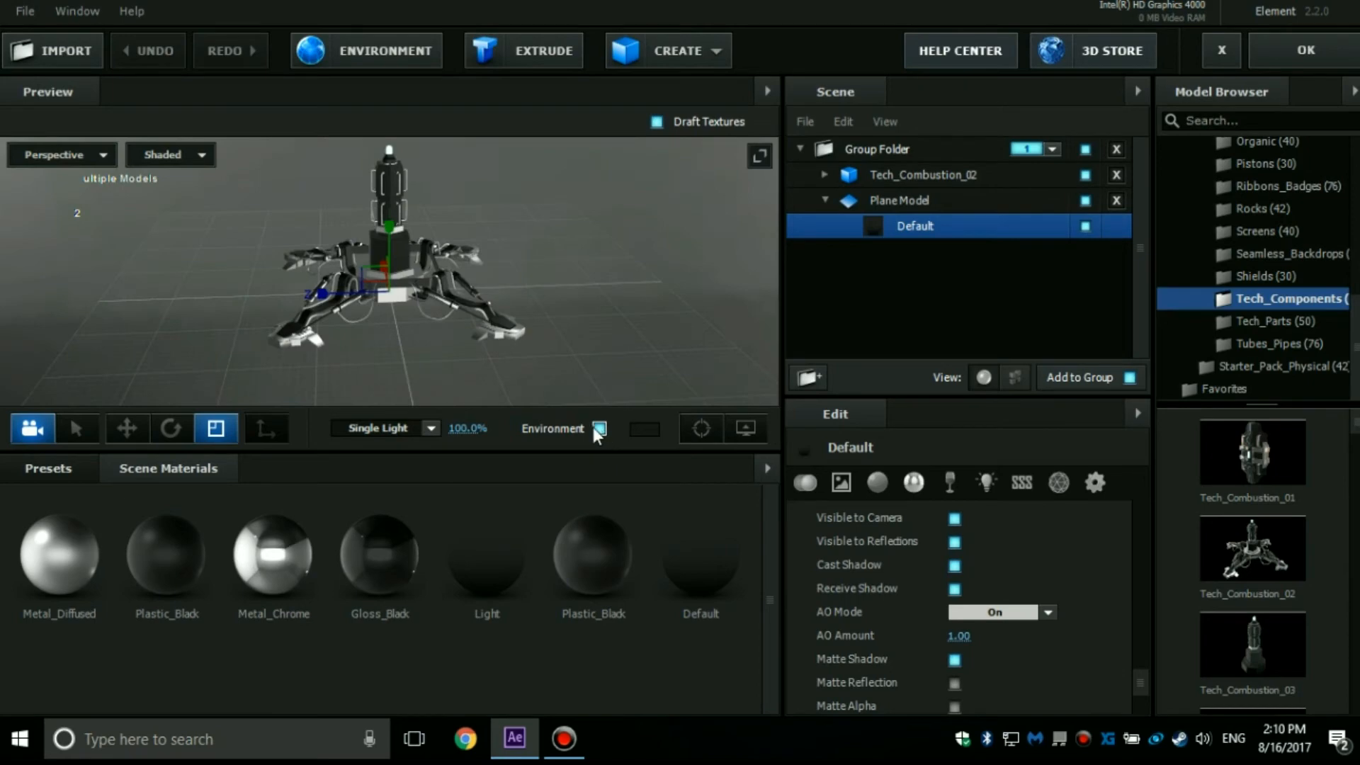
click(67, 469)
click(65, 518)
Apply the Roof preset from V1_Environment as the scene environment, inspecting the model's reflections from a closer angle.
click(98, 540)
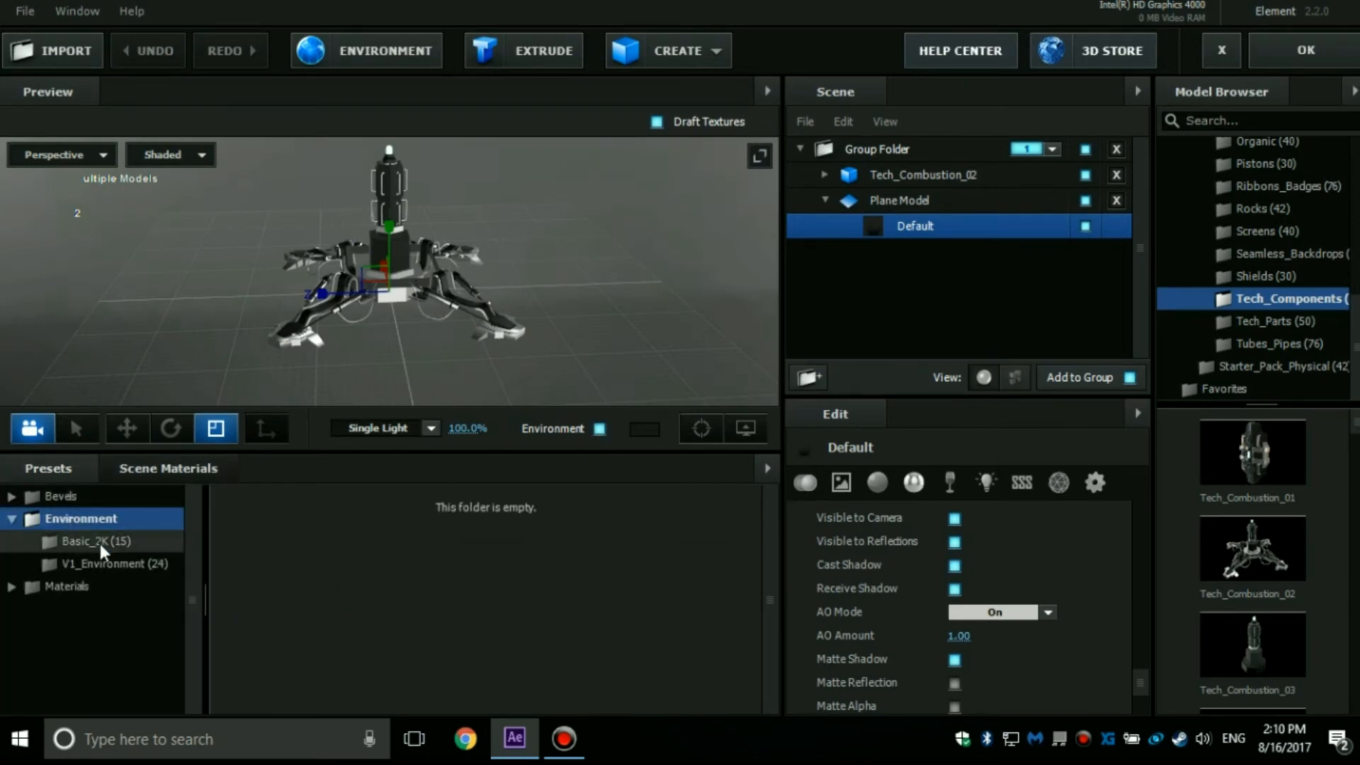
click(103, 561)
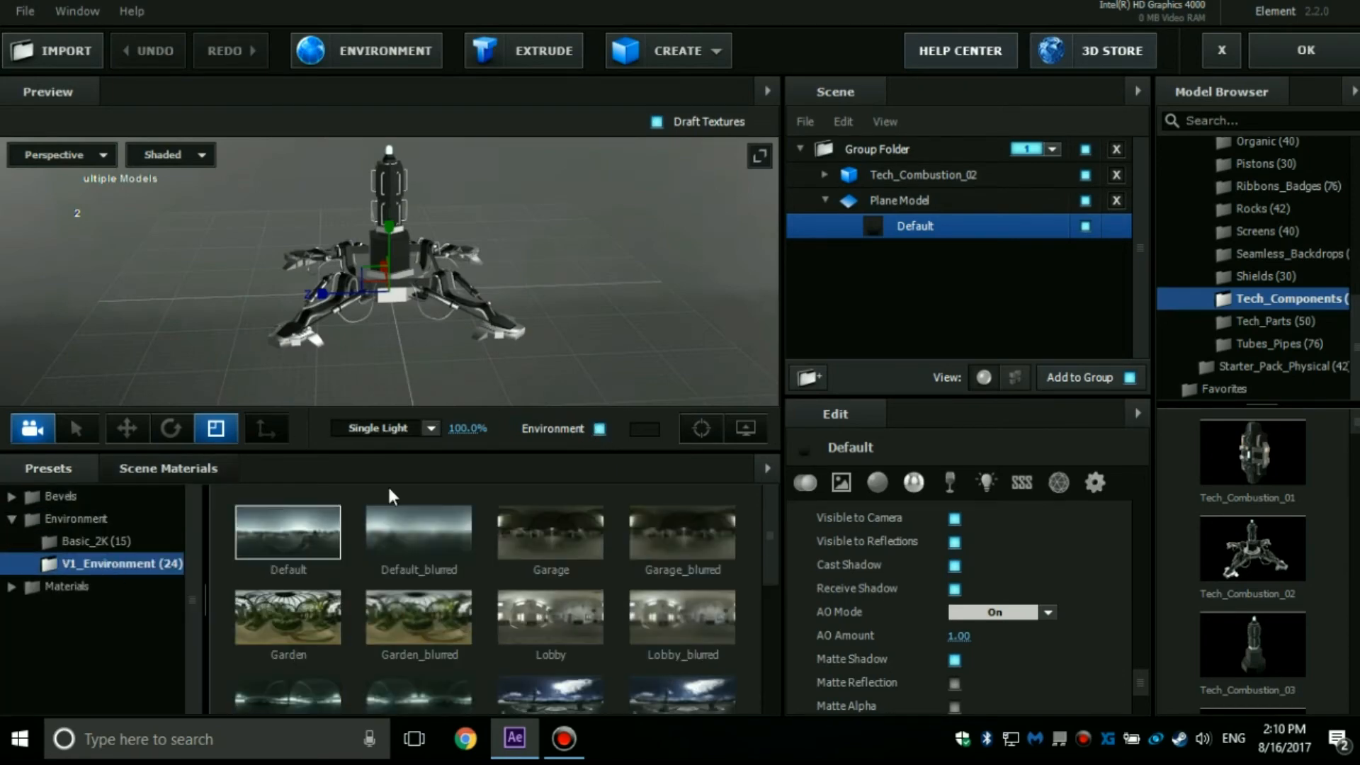
drag(543, 202, 320, 290)
scroll(100, 245, up, 4)
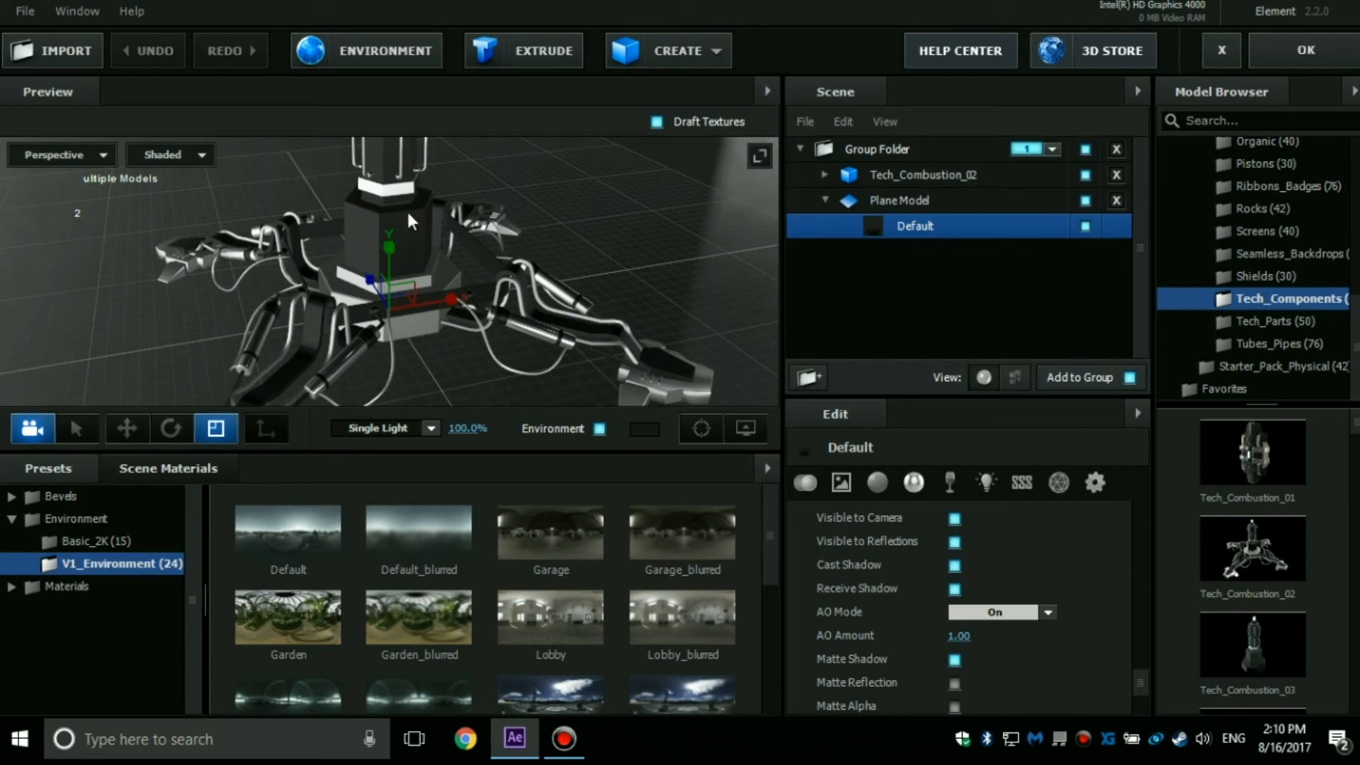
scroll(575, 614, down, 4)
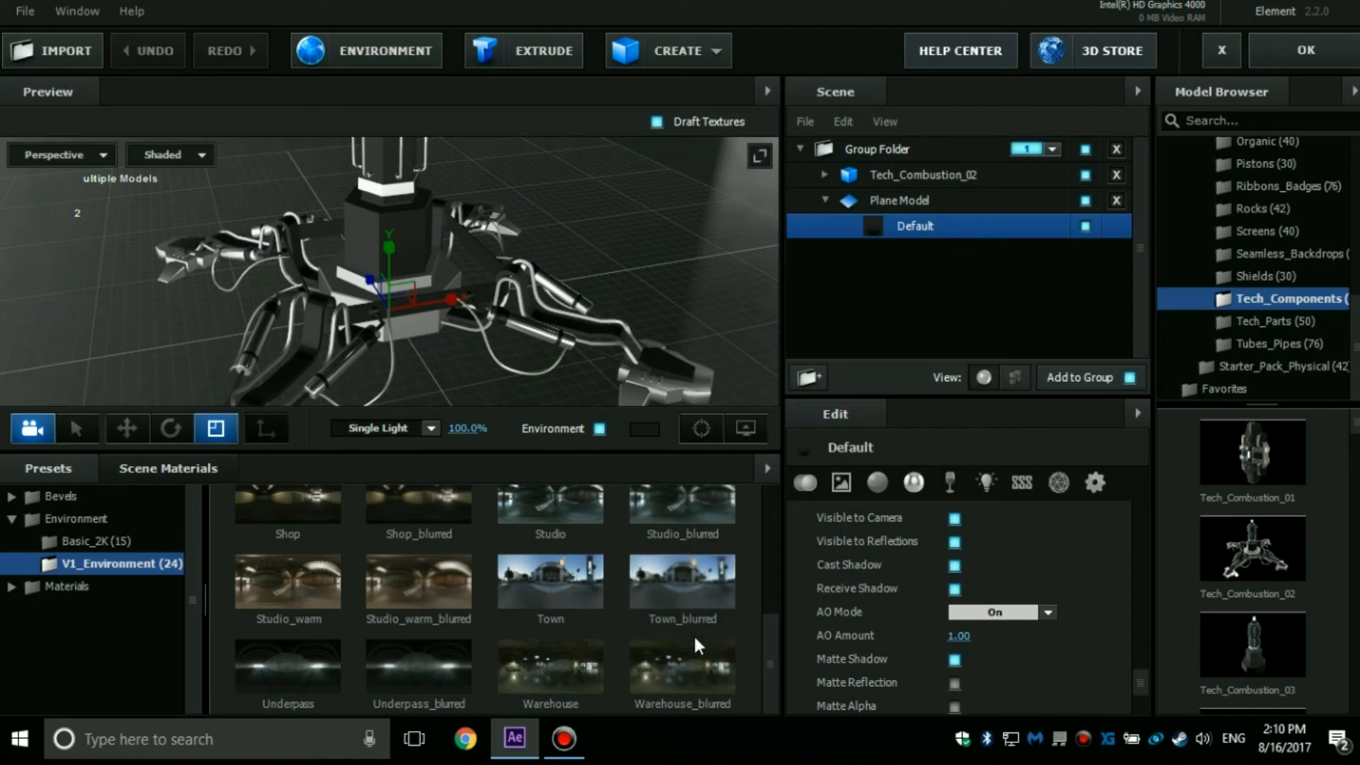
scroll(694, 633, up, 4)
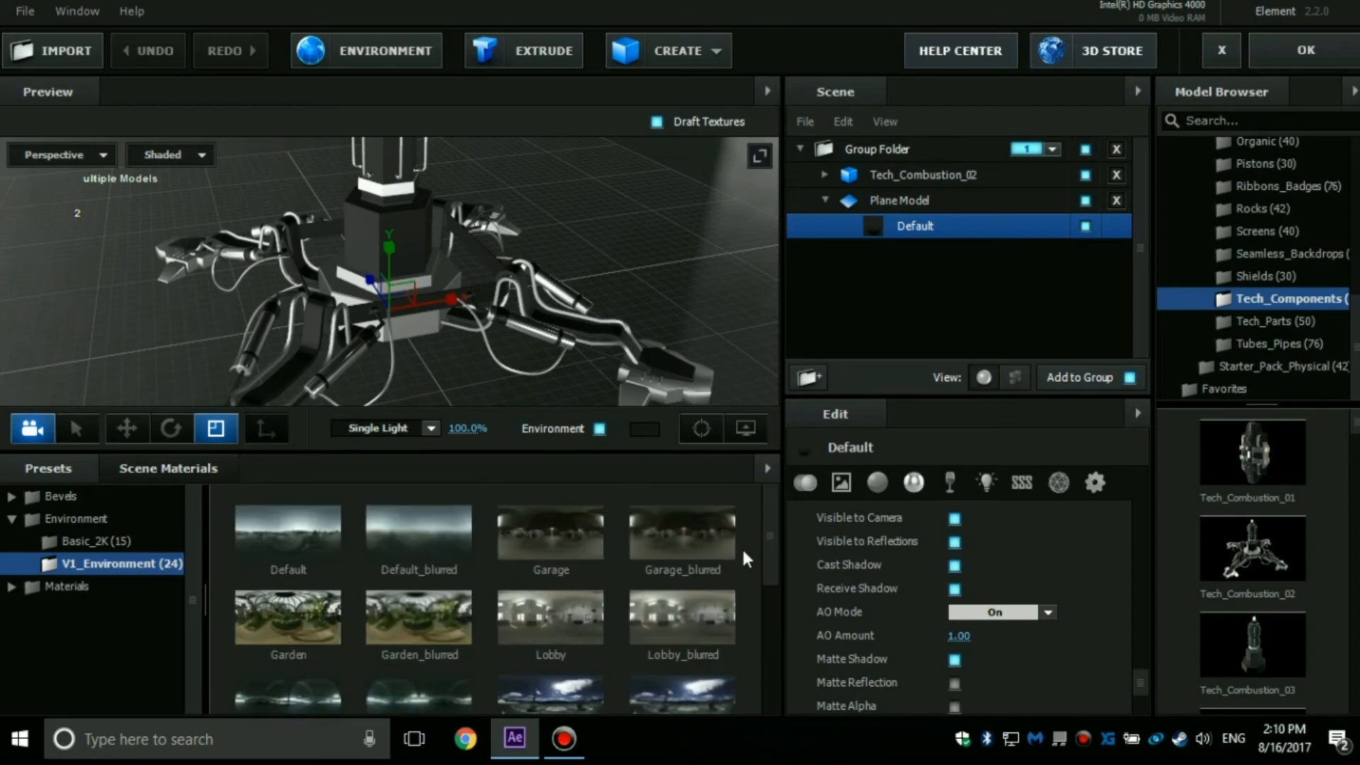
drag(772, 542, 725, 578)
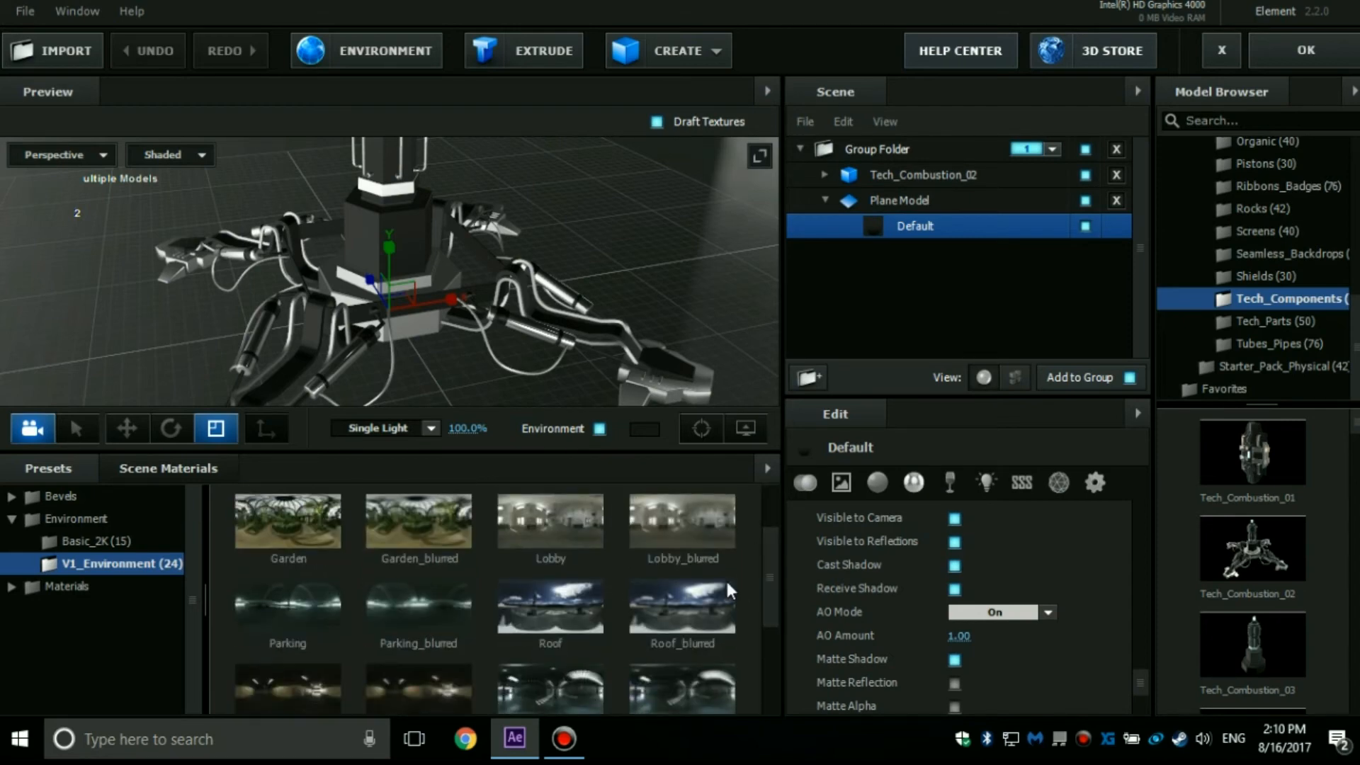
click(601, 596)
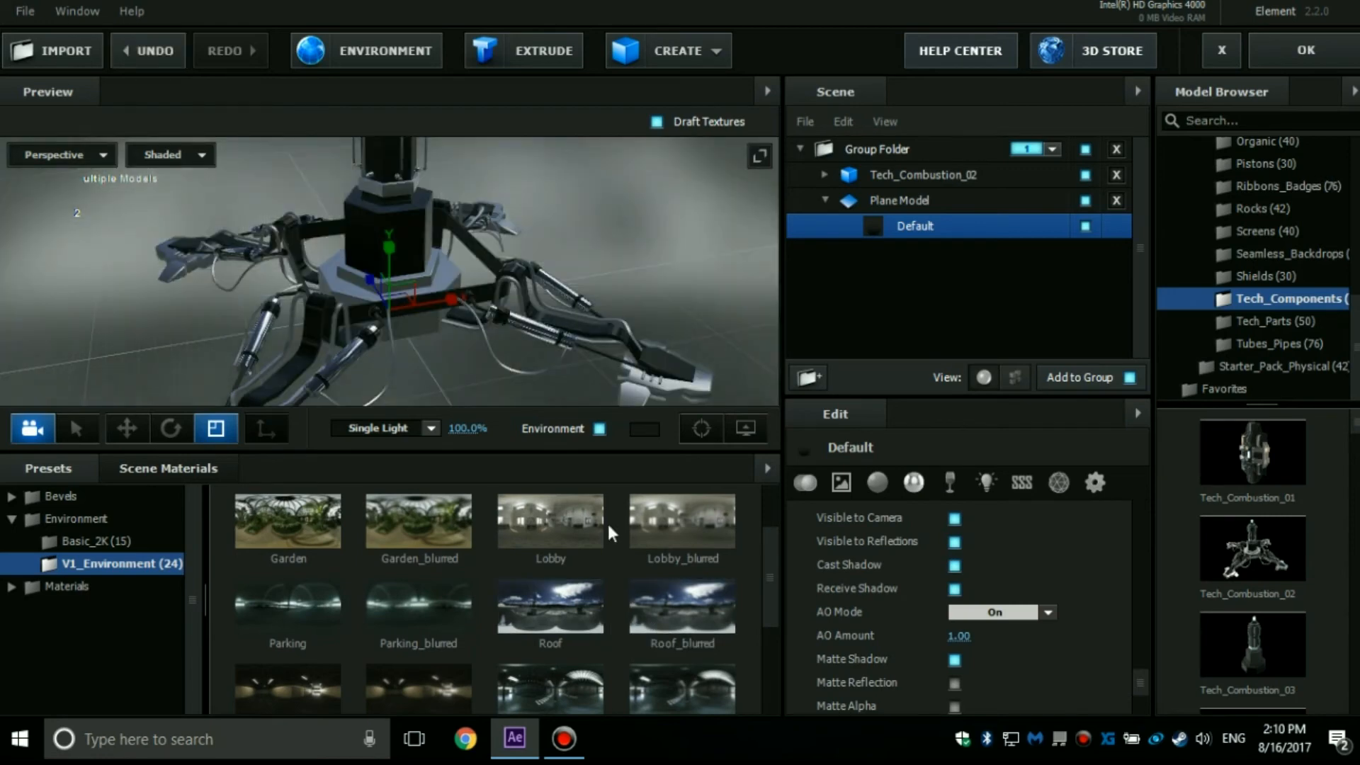
Apply the Basic_2K_15 environment preset from the Basic_2K folder and accept the Element scene.
click(110, 541)
drag(766, 547, 756, 636)
click(592, 666)
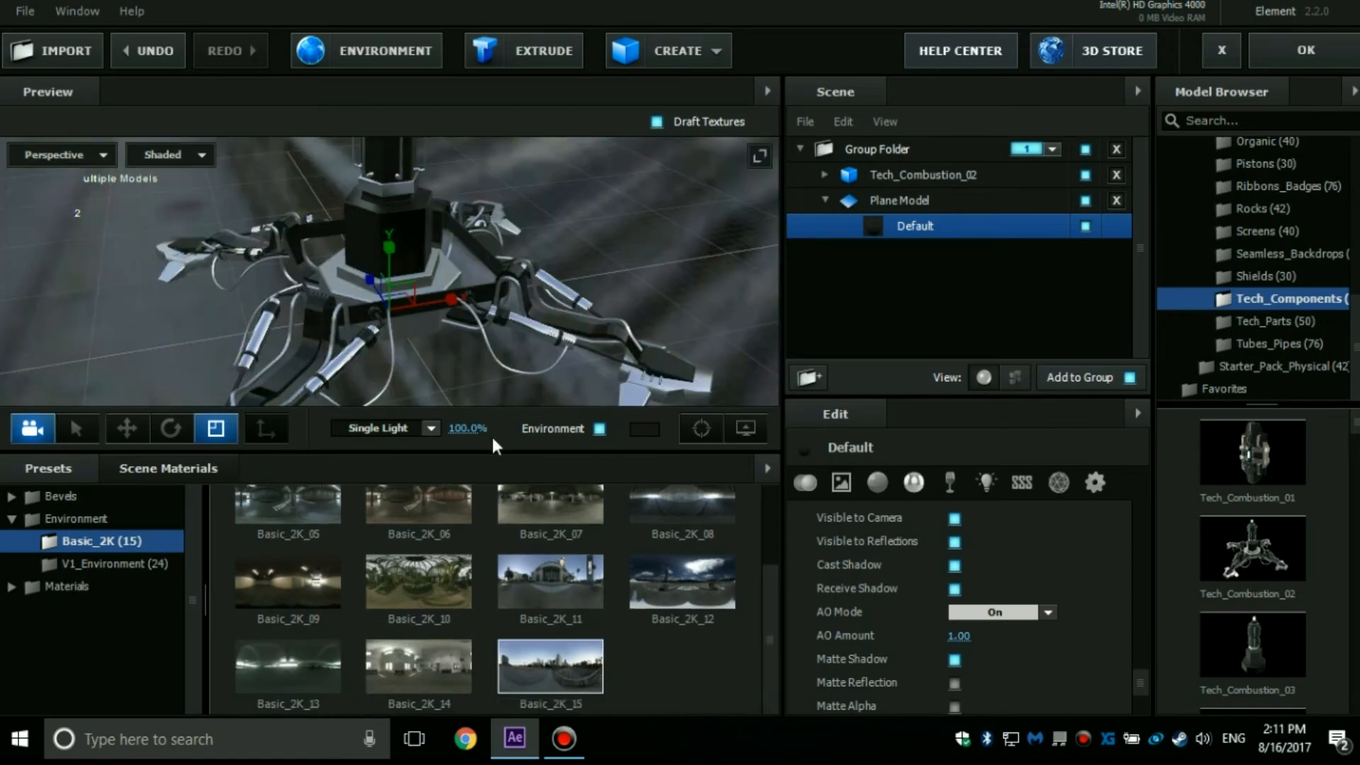
click(1271, 50)
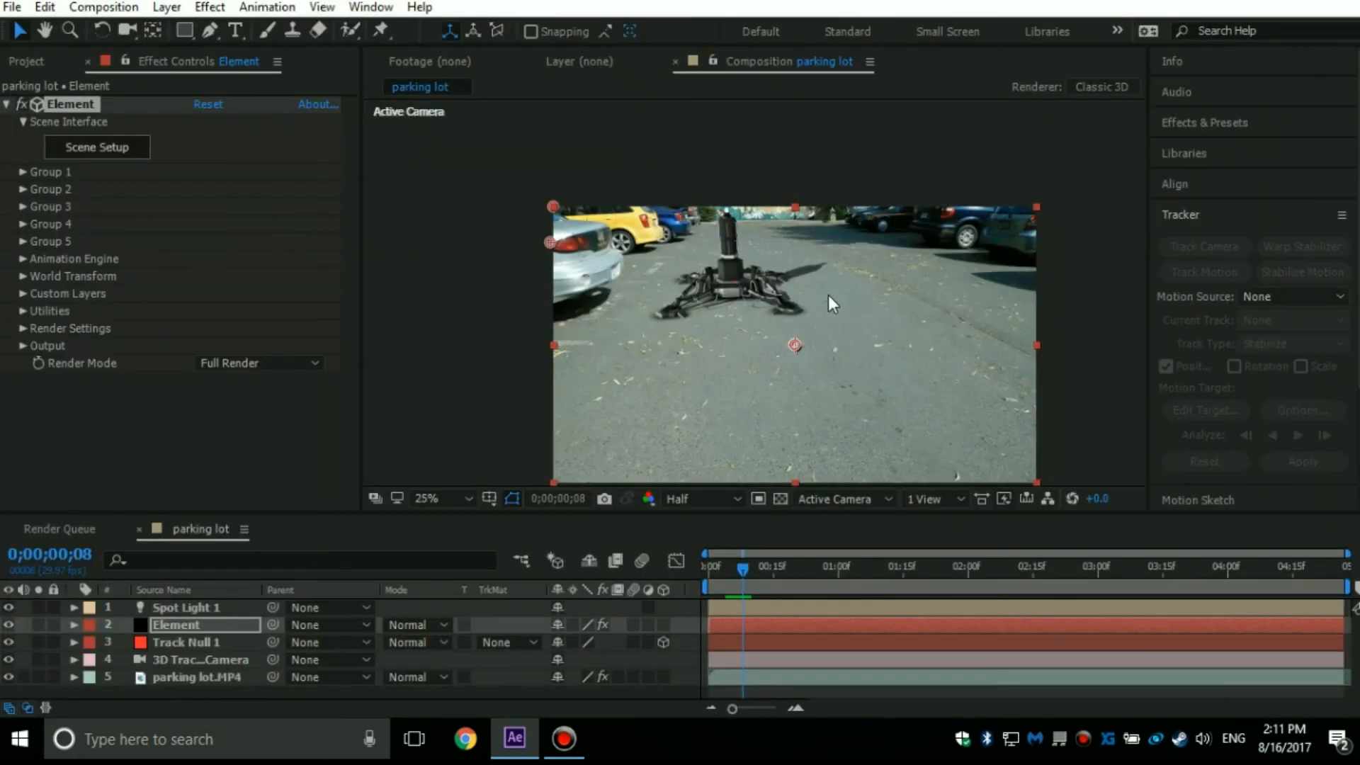
Preview a few frames and examine the new environment reflections on the model up close and in the whole composition.
scroll(765, 274, up, 2)
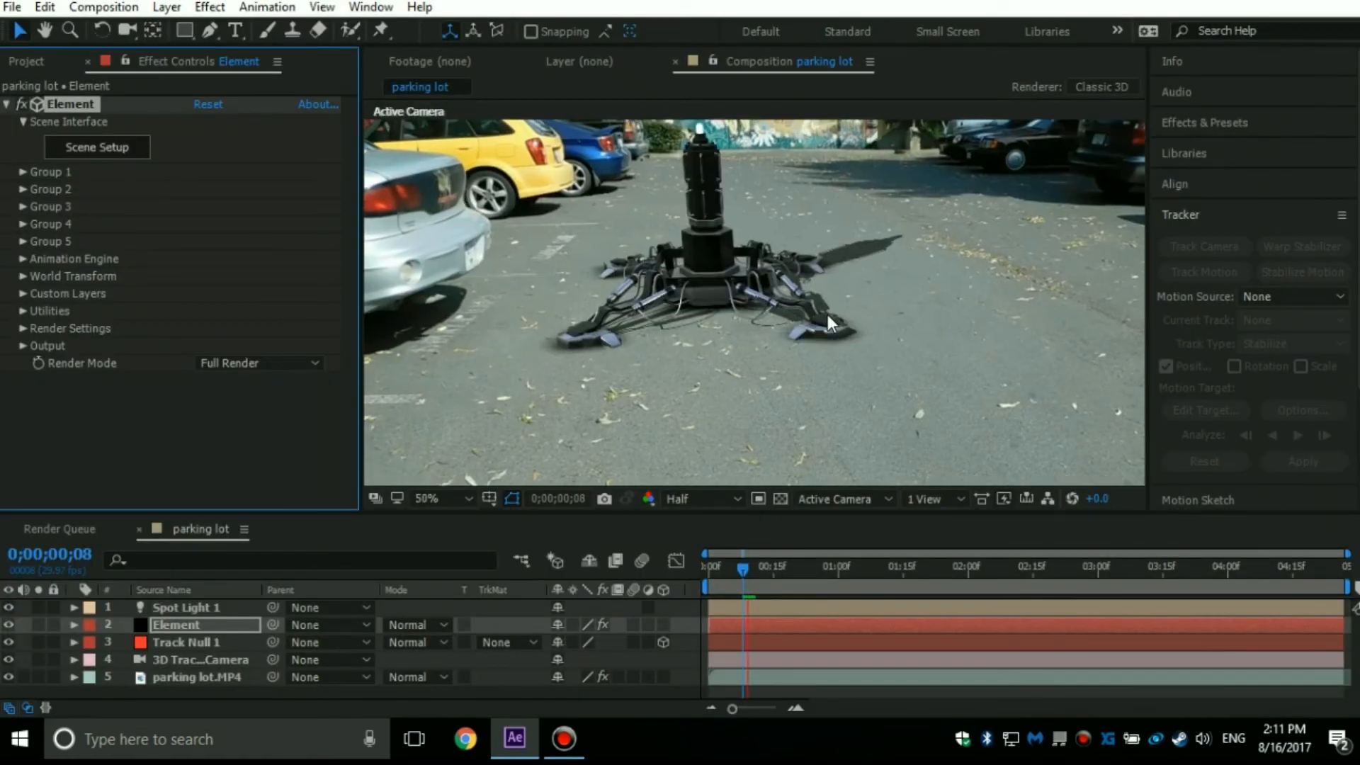
key(space)
scroll(751, 269, up, 2)
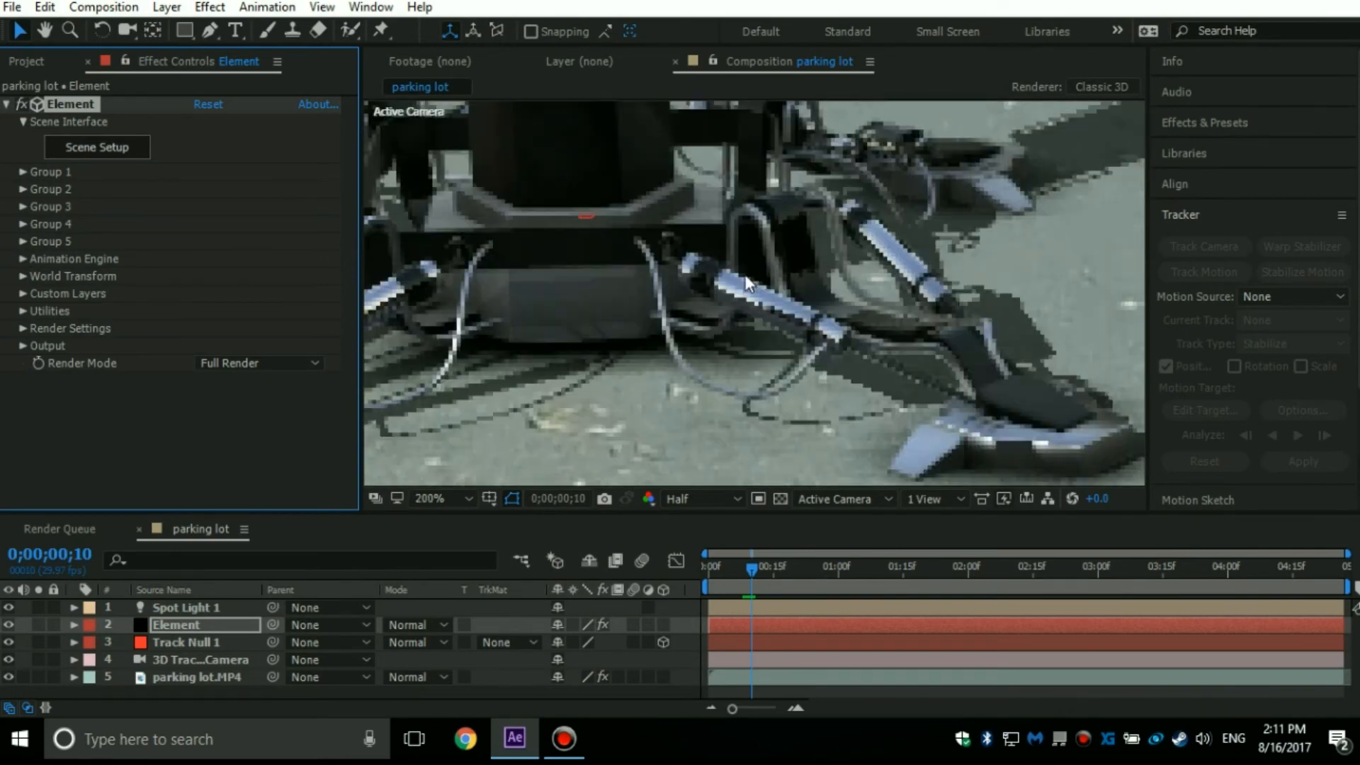
scroll(749, 270, down, 2)
scroll(670, 241, up, 1)
scroll(668, 244, down, 2)
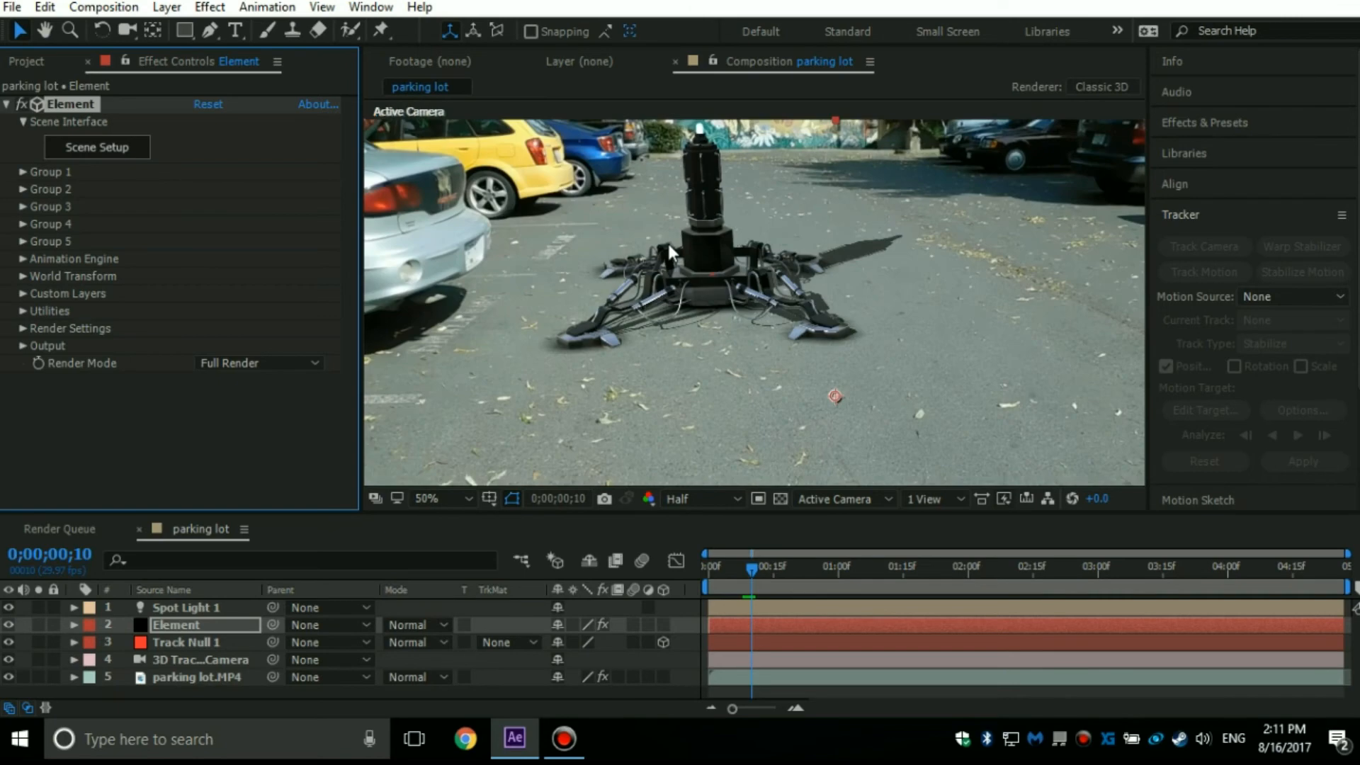
scroll(669, 244, up, 1)
scroll(652, 261, down, 1)
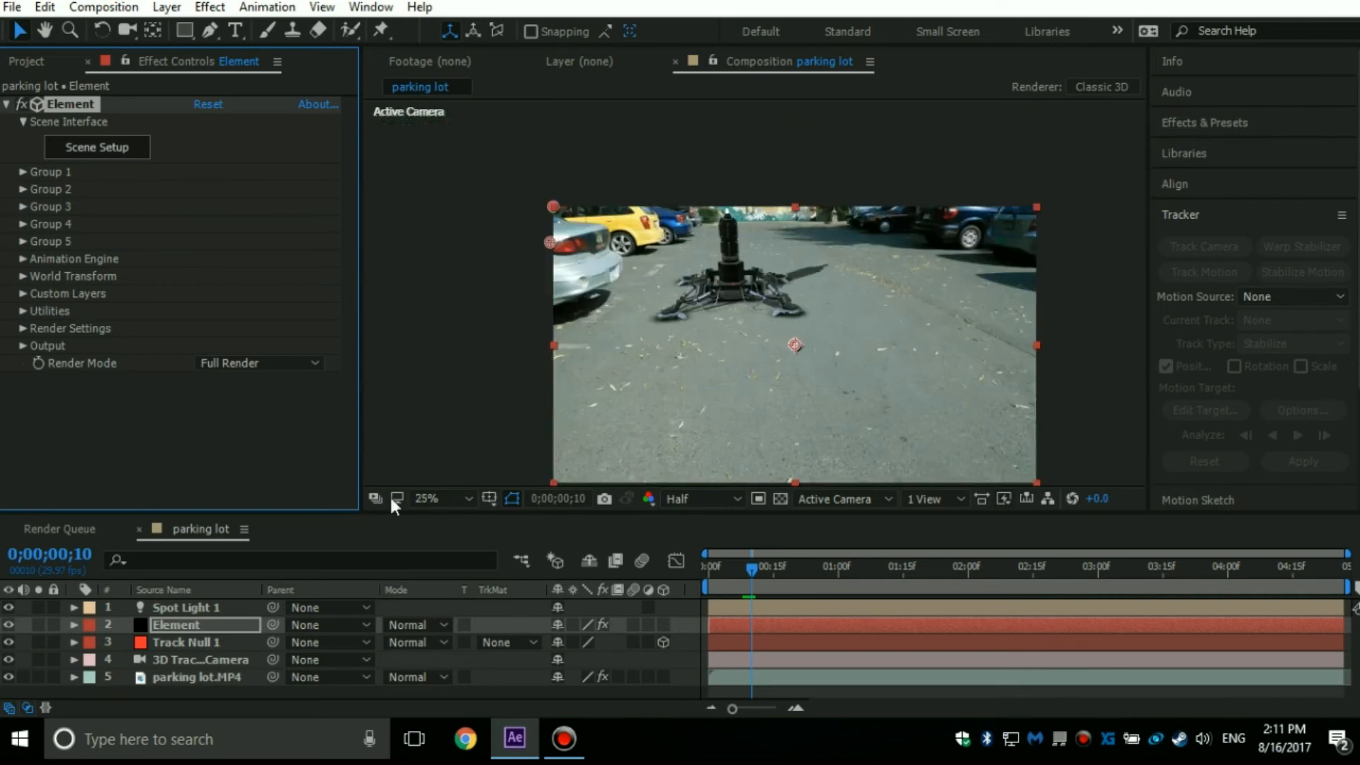
Collapse the Element effect's settings and search the effects for "fast blur".
click(1201, 127)
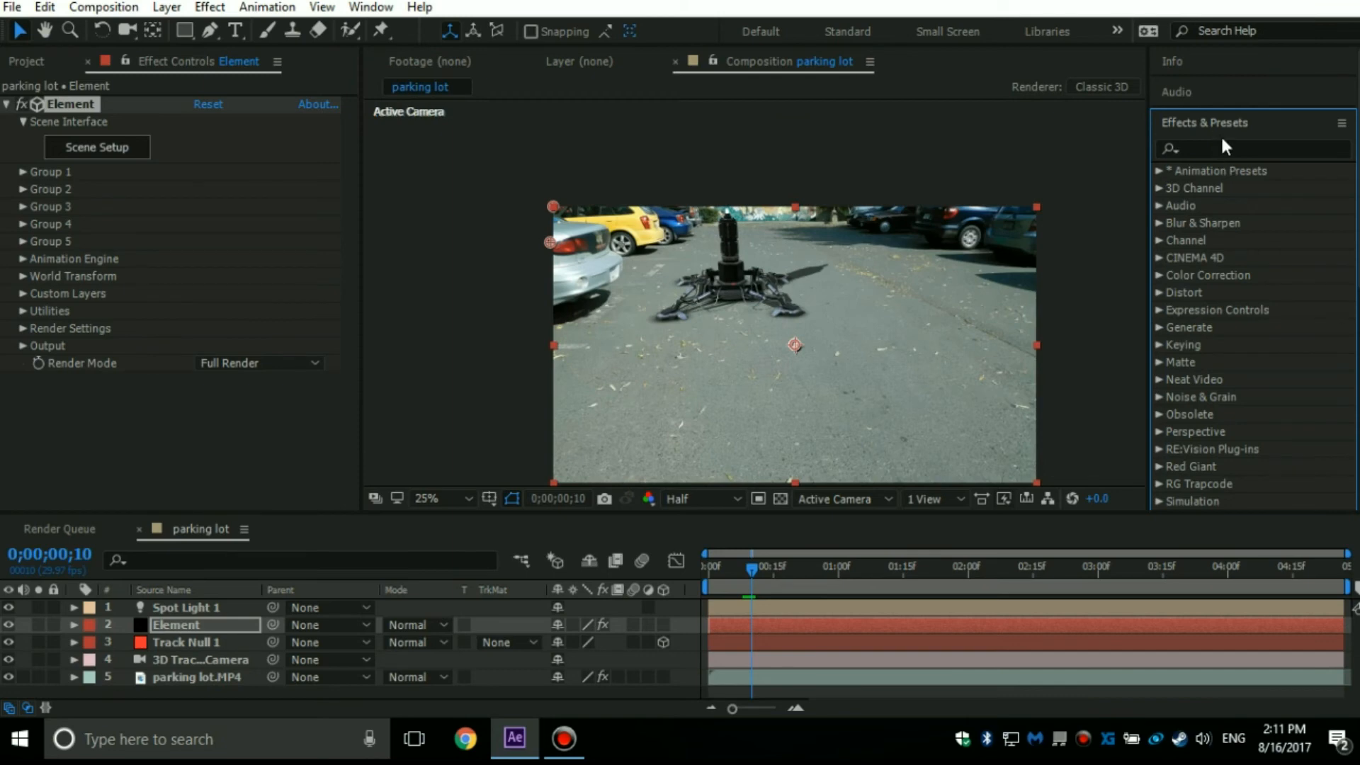
click(16, 103)
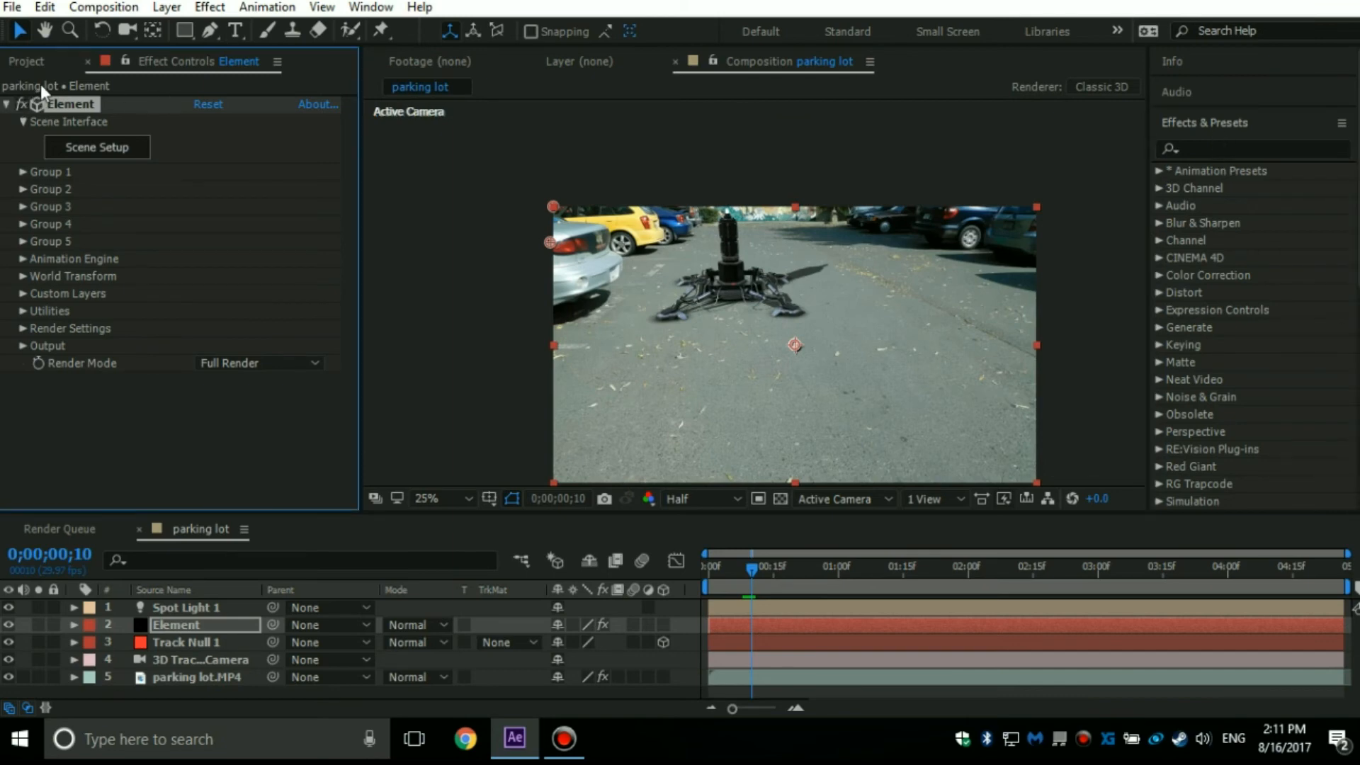
click(9, 102)
click(1199, 147)
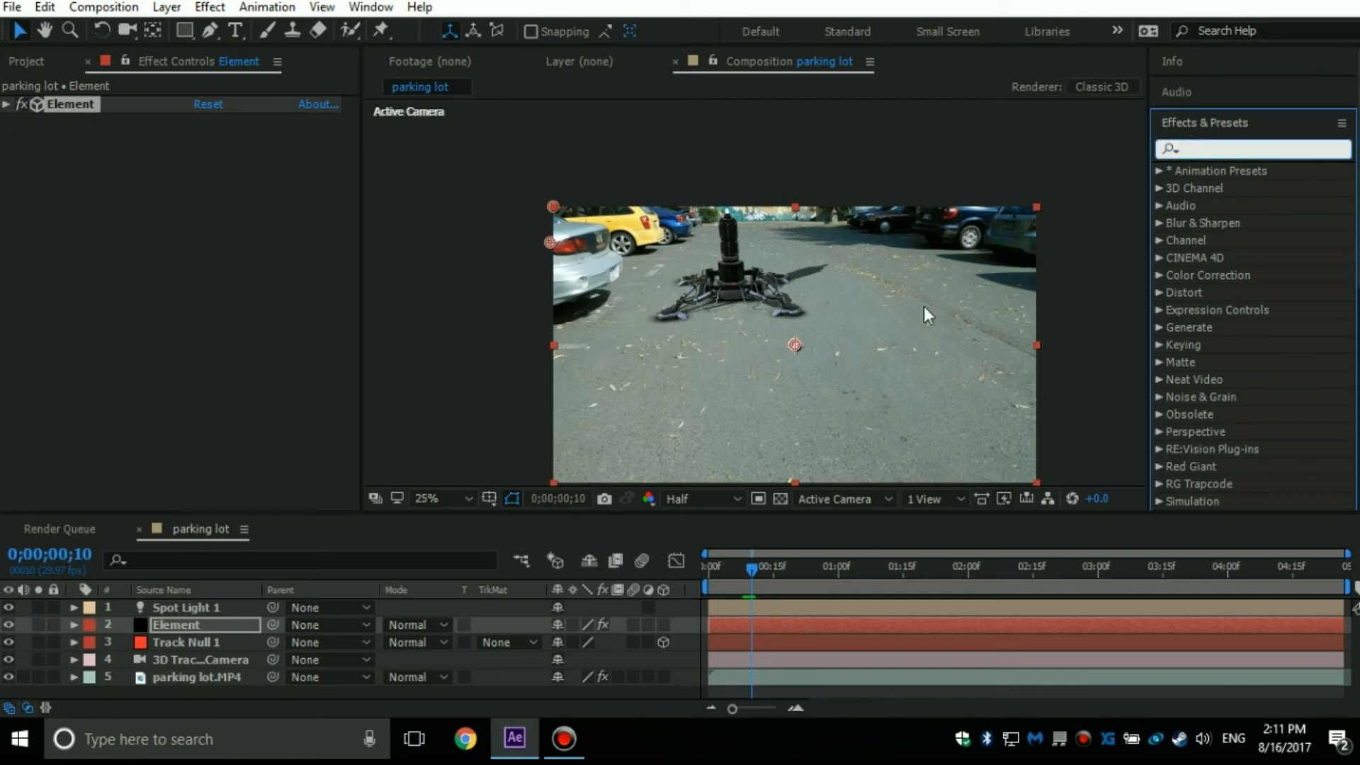
scroll(924, 306, up, 2)
text(fast vlu)
key(BackSpace)
key(BackSpace)
key(BackSpace)
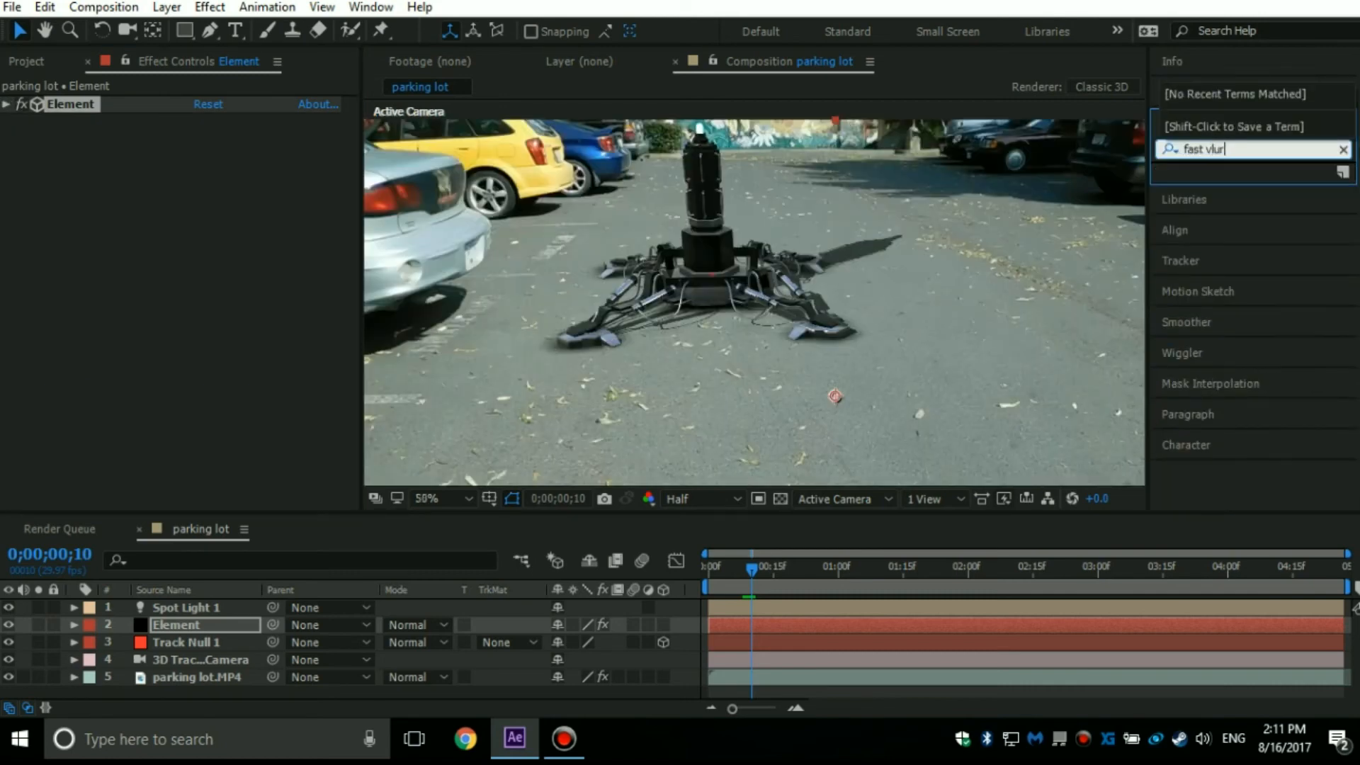
text(blur)
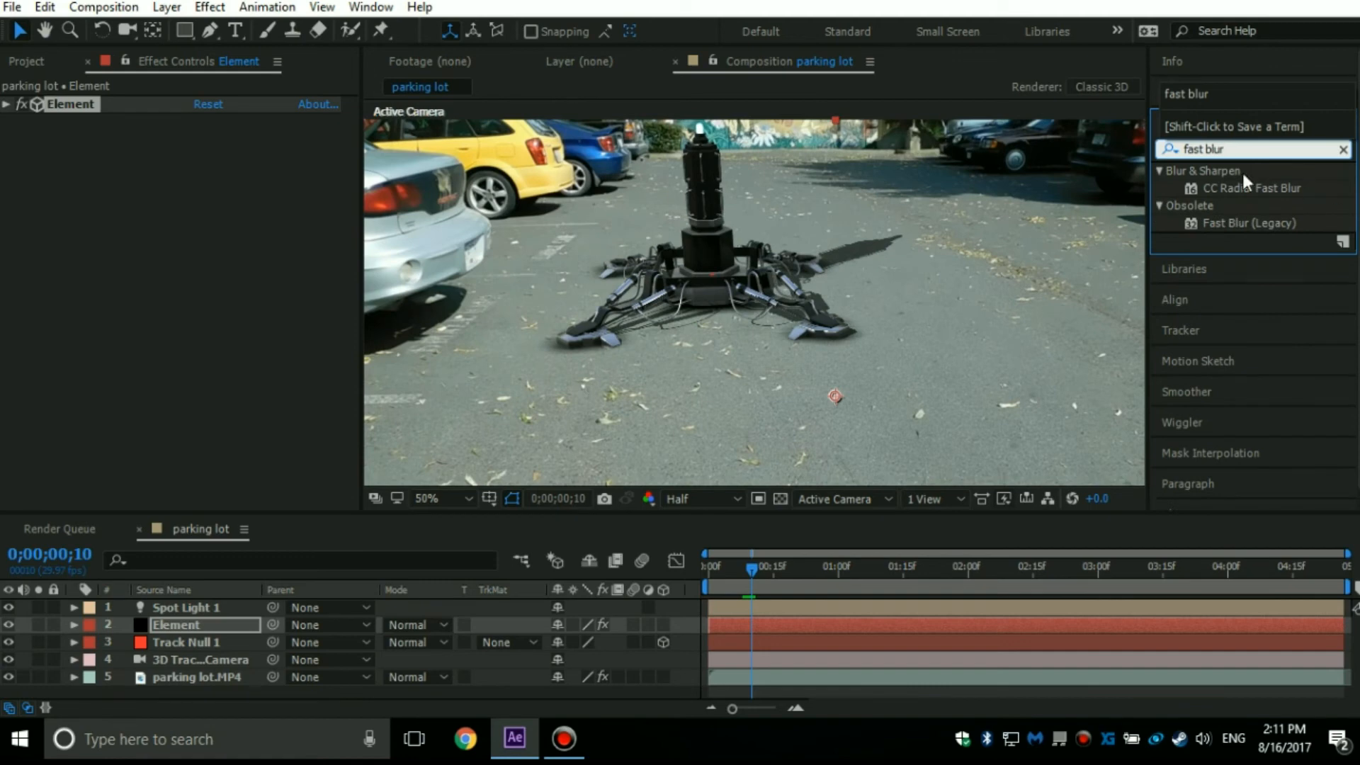
Shorten the effects search to "fast" and apply CC Radial Fast Blur and Fast Blur (Legacy) to the Element layer.
drag(1228, 184, 768, 444)
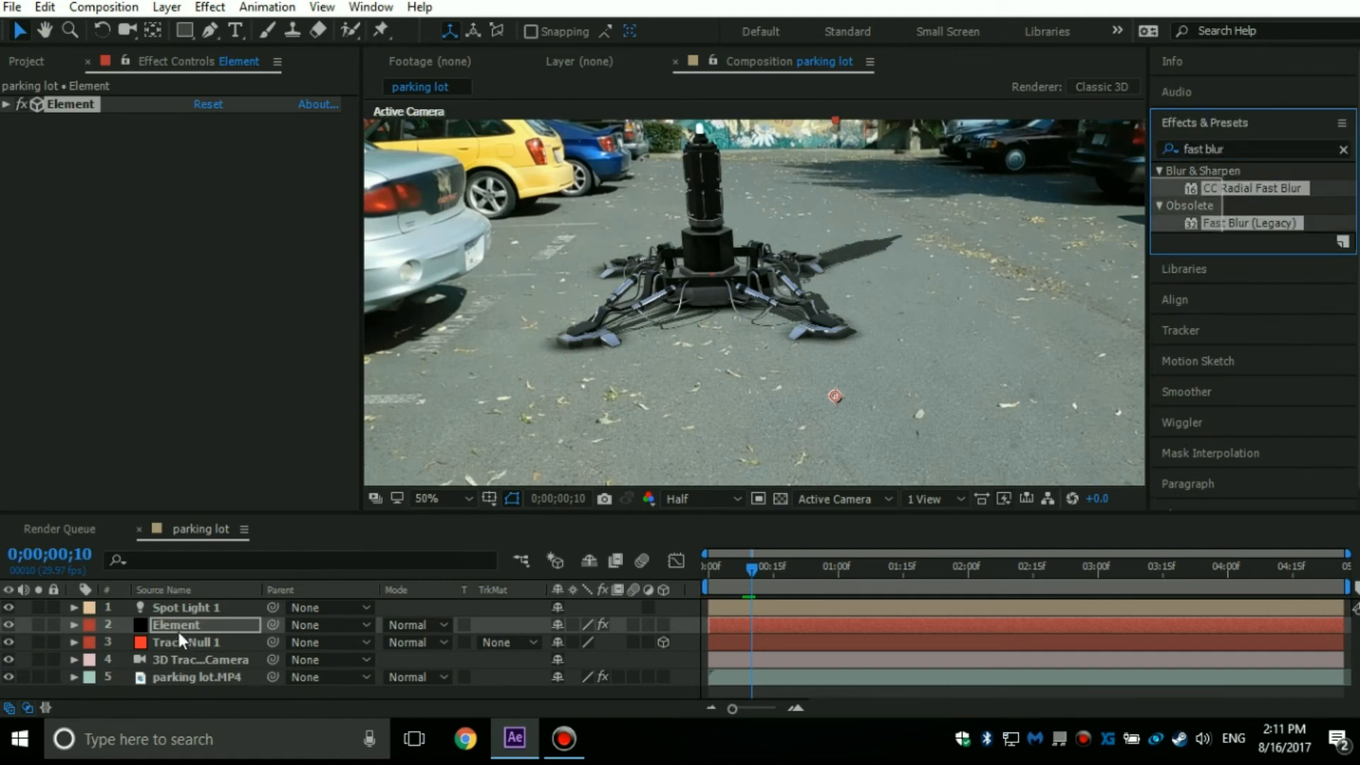
drag(184, 624, 185, 623)
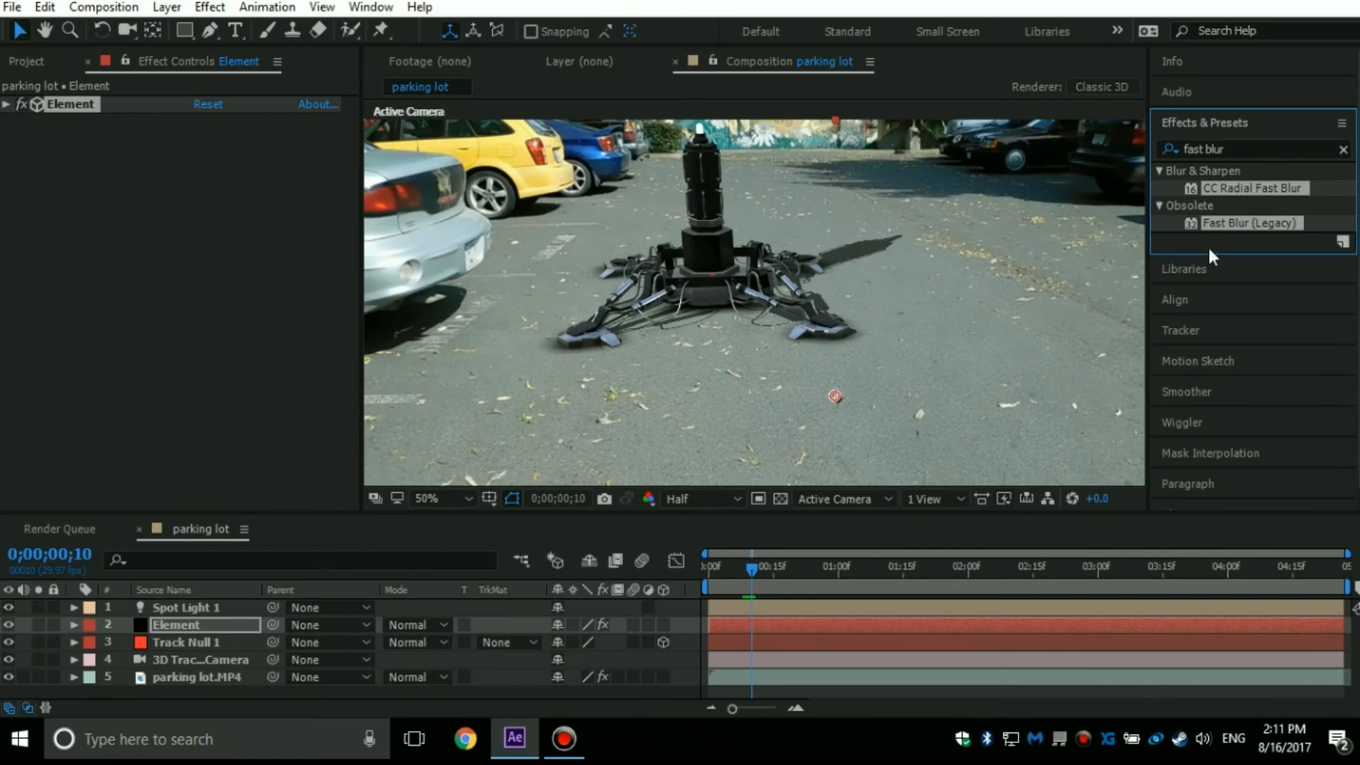
click(1238, 145)
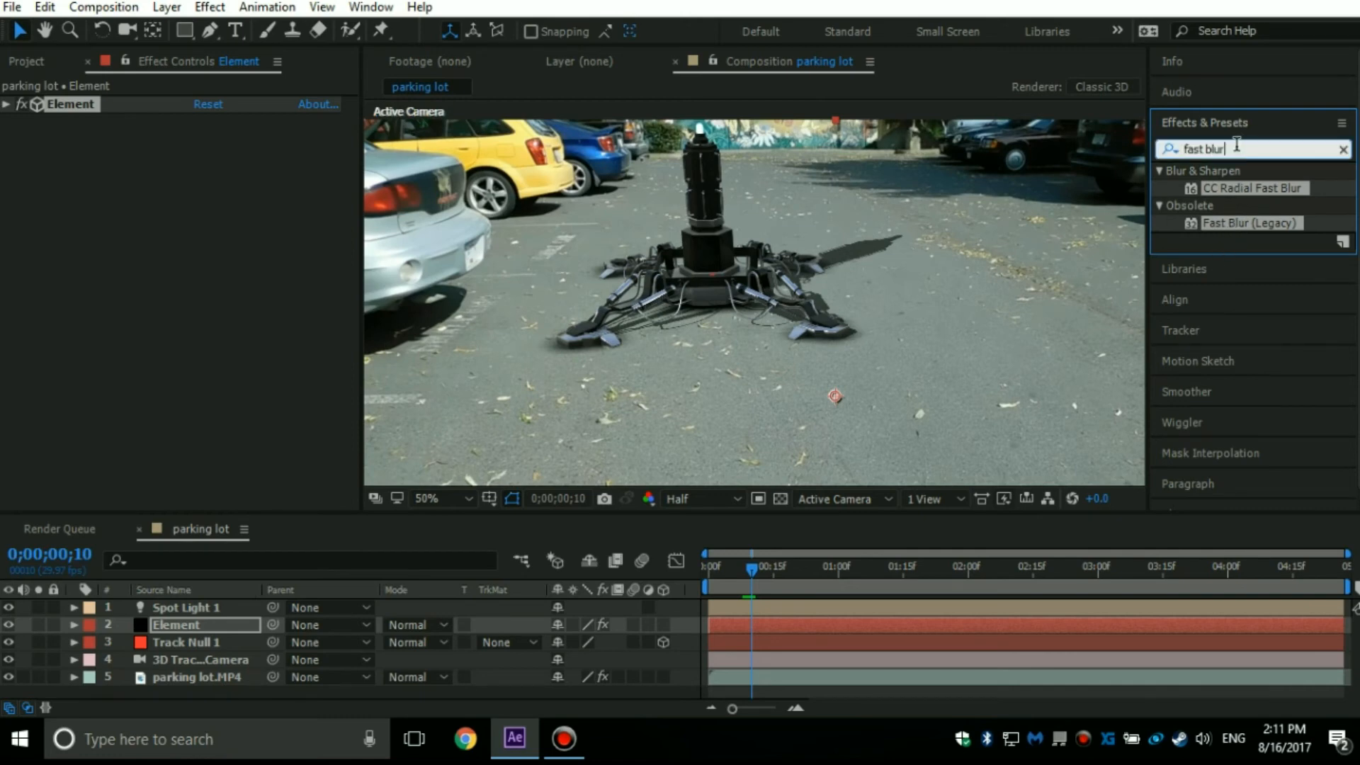
key(BackSpace)
key(BackSpace)
key(BackSpace)
key(BackSpace)
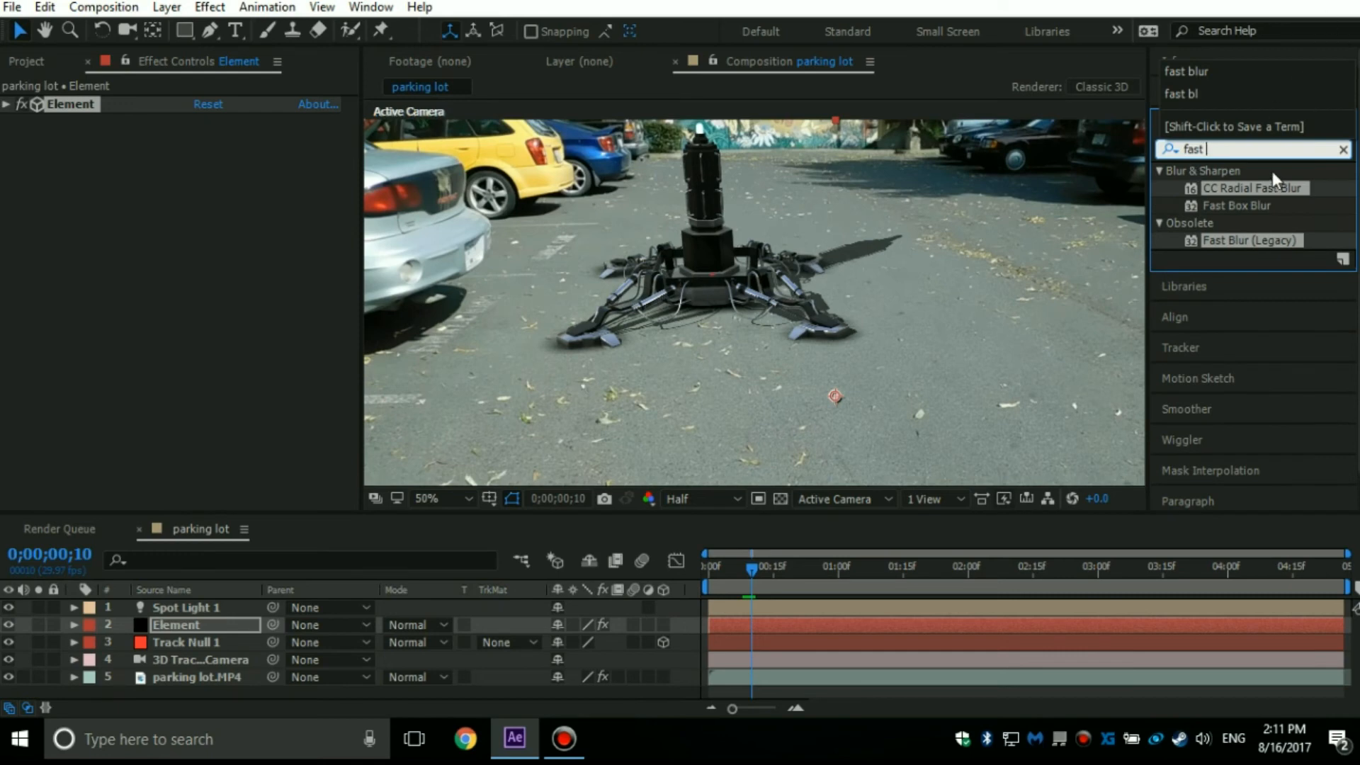
drag(1248, 186, 214, 621)
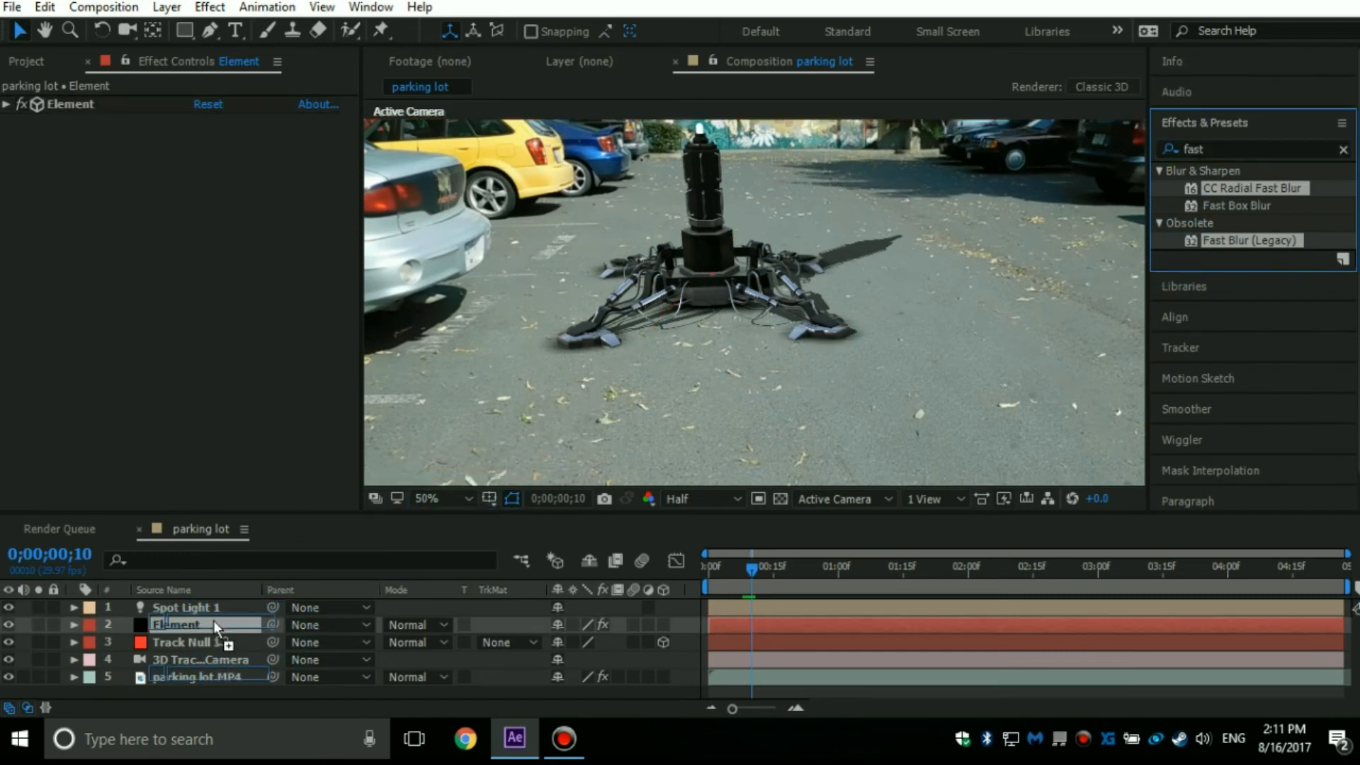
Remove the Fast Blur (Legacy) effect from the Element layer.
click(74, 185)
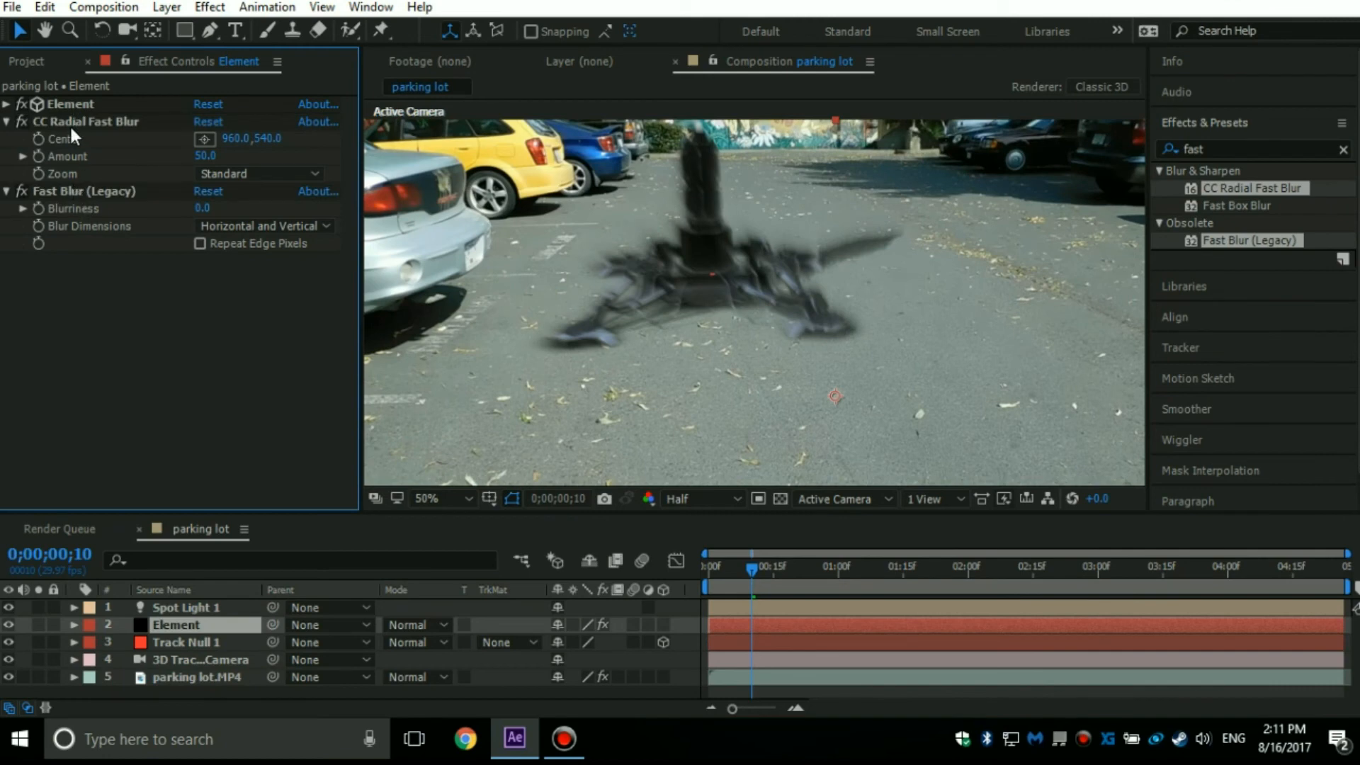
click(78, 187)
key(Delete)
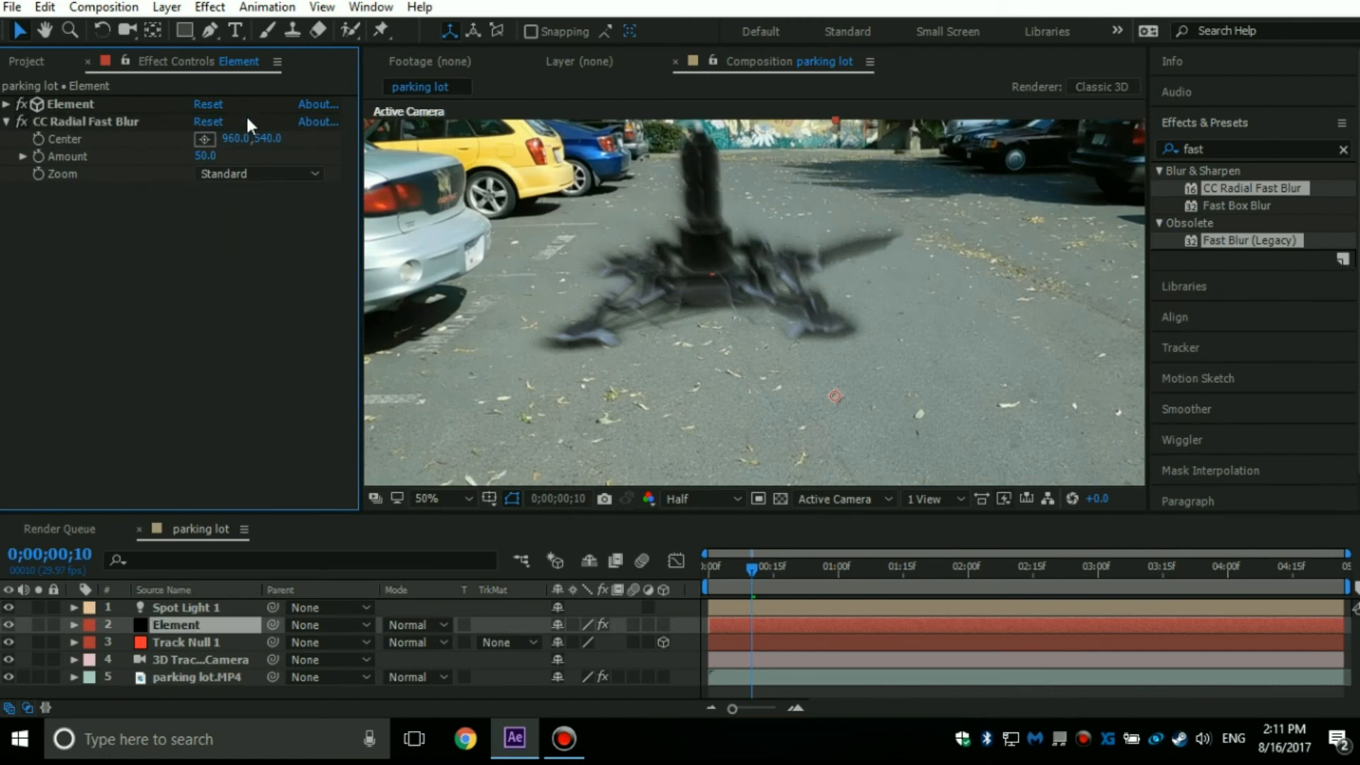
Set the CC Radial Fast Blur Amount on the Element layer to 1 and collapse the effect's settings.
click(205, 156)
text(1)
key(Return)
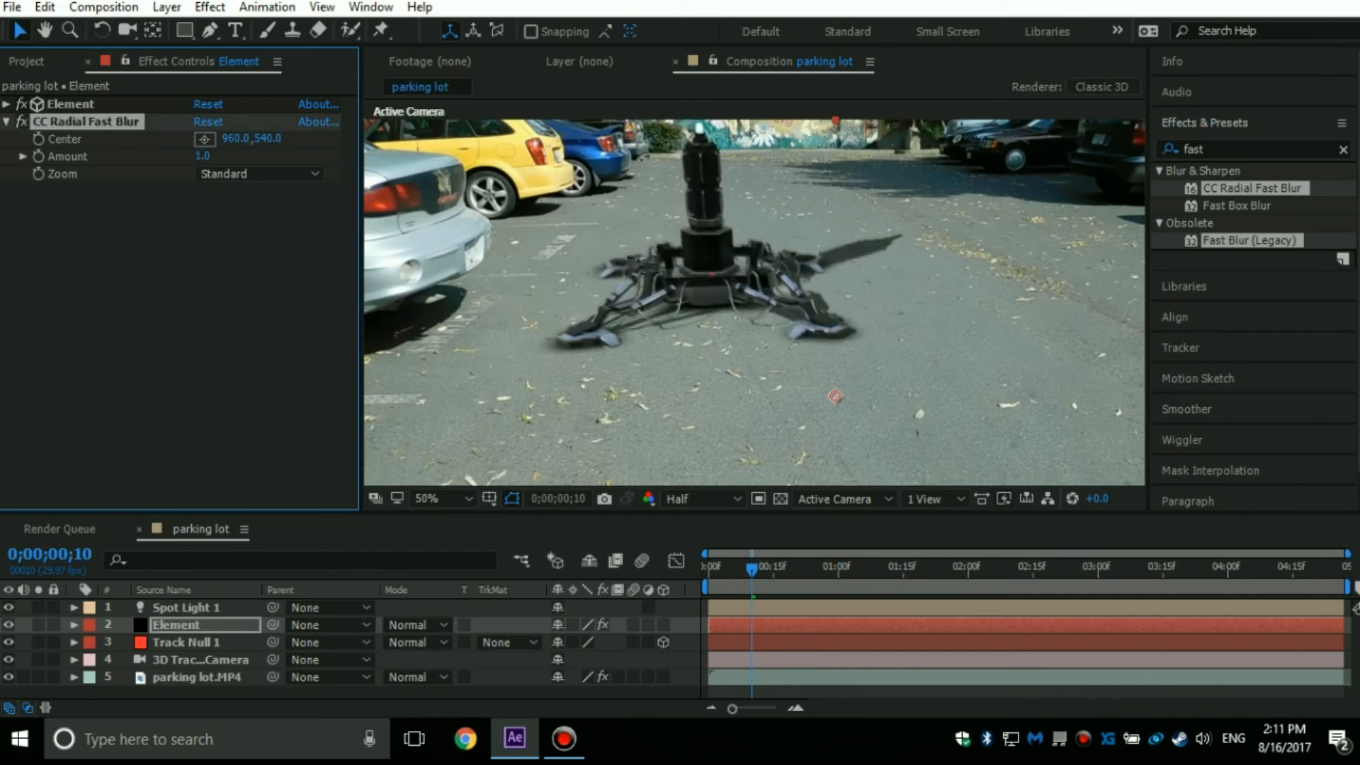
click(7, 122)
Apply the Noise effect to the Element layer, raise its Amount of Noise slightly, and collapse the effect's settings.
click(1253, 149)
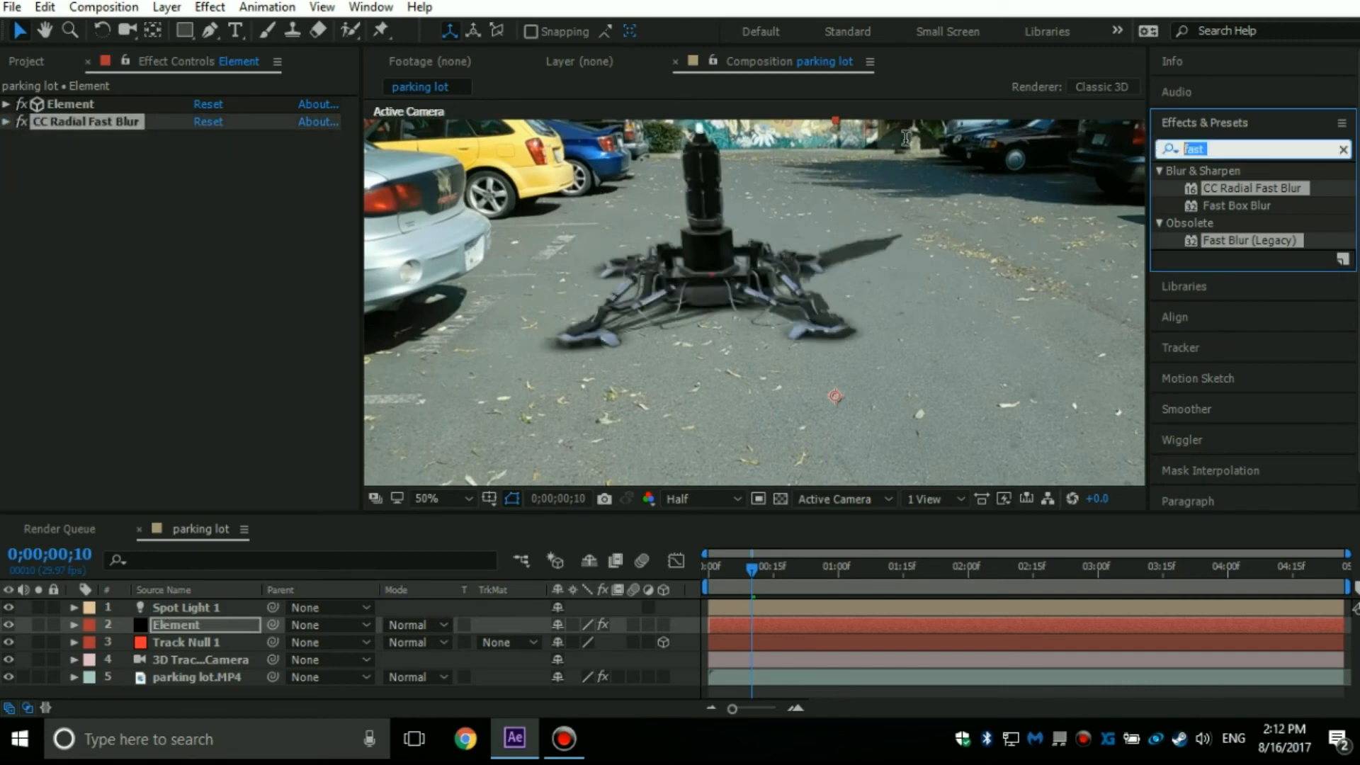
text(nois)
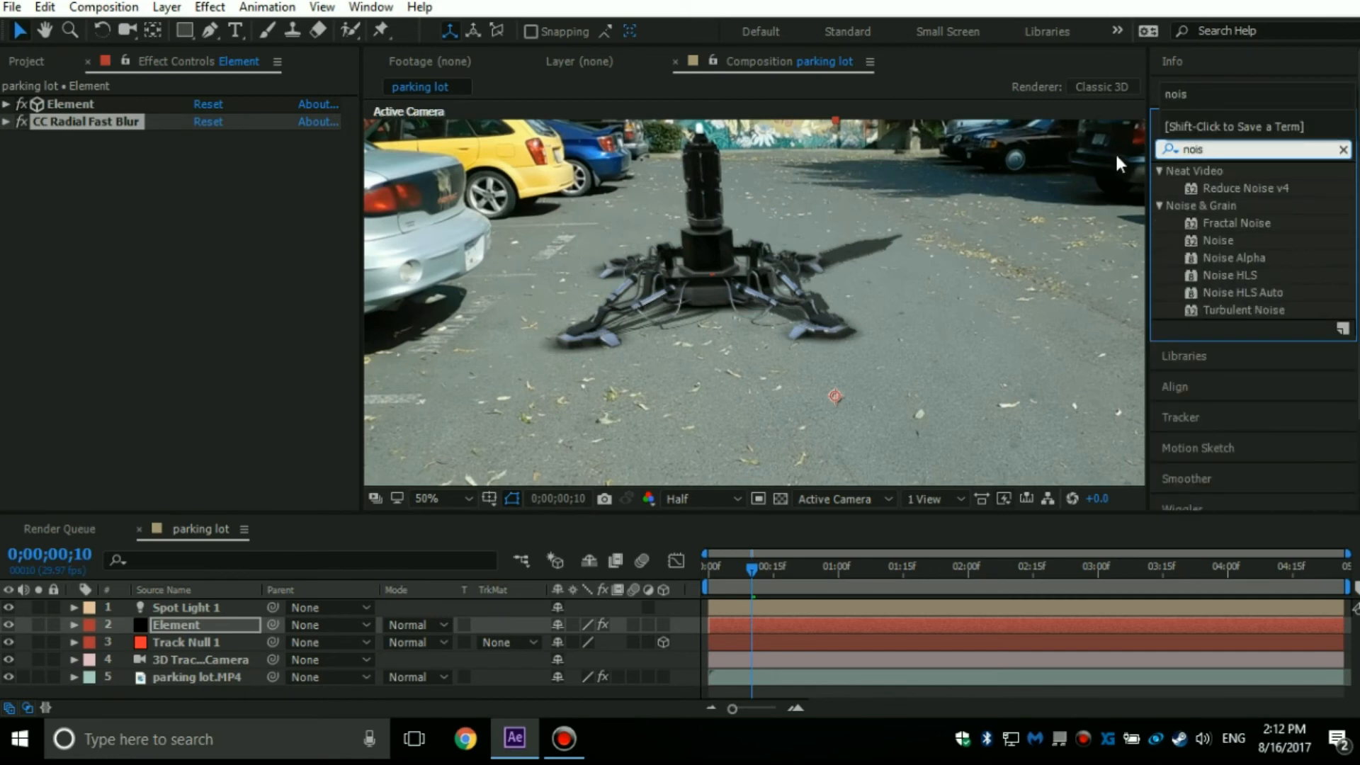
drag(1212, 235, 177, 625)
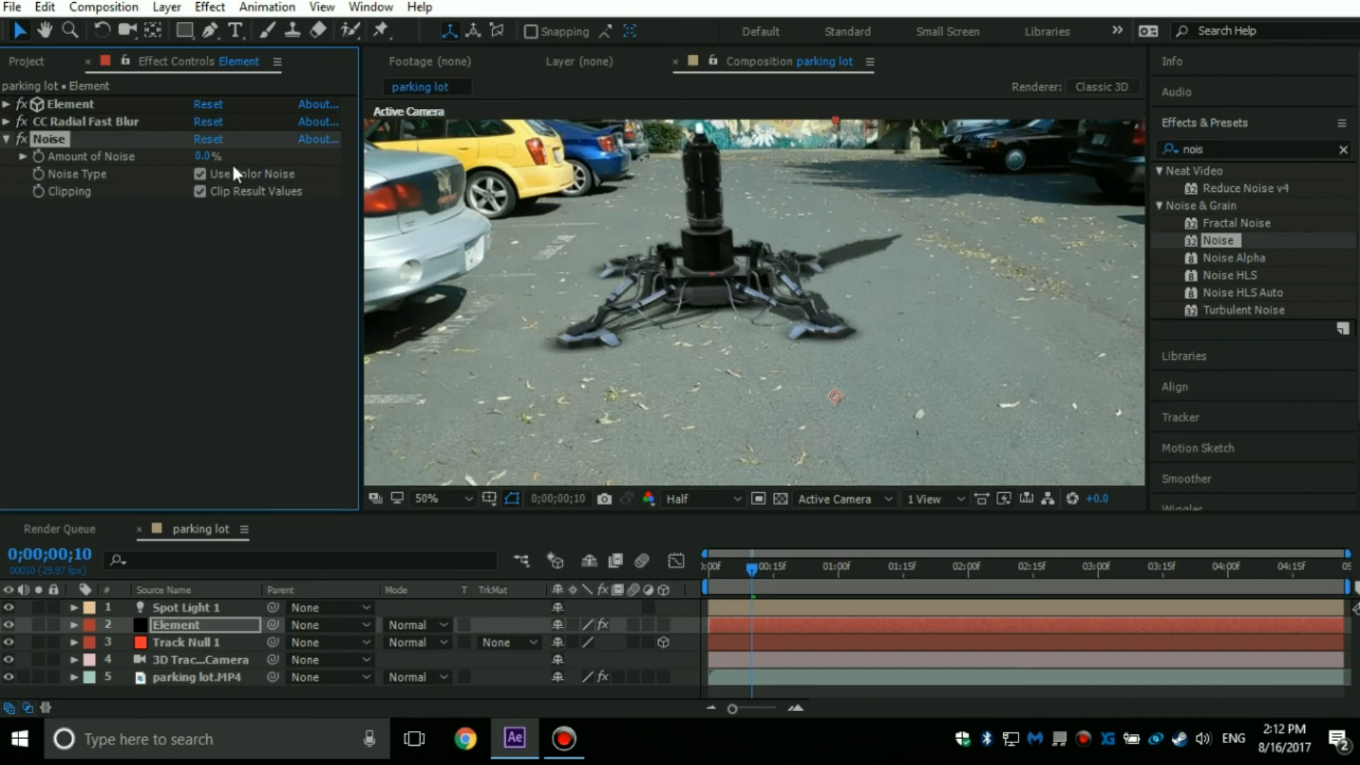
drag(205, 162, 212, 162)
click(7, 140)
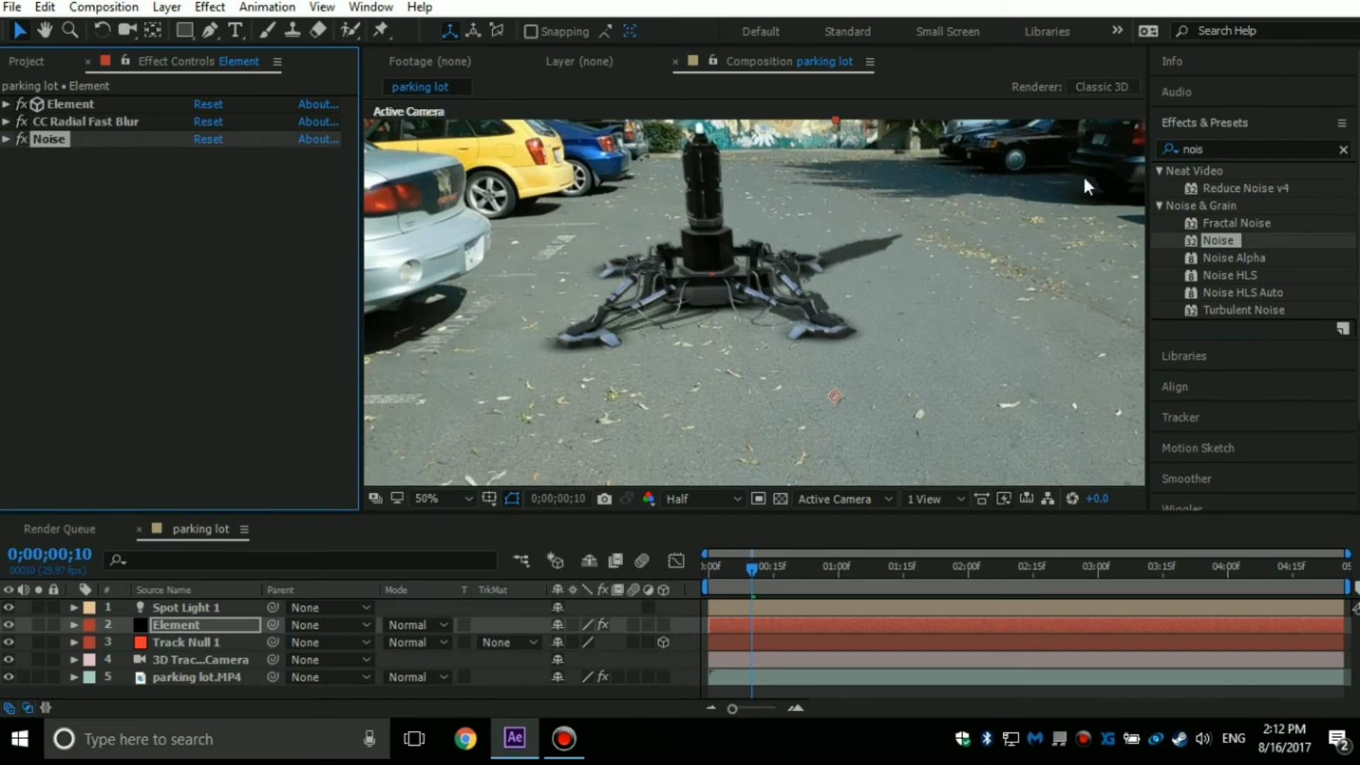
Apply a Curves effect to the Element layer and bend the middle of its RGB curve upward to brighten the model.
click(1291, 148)
text(curv)
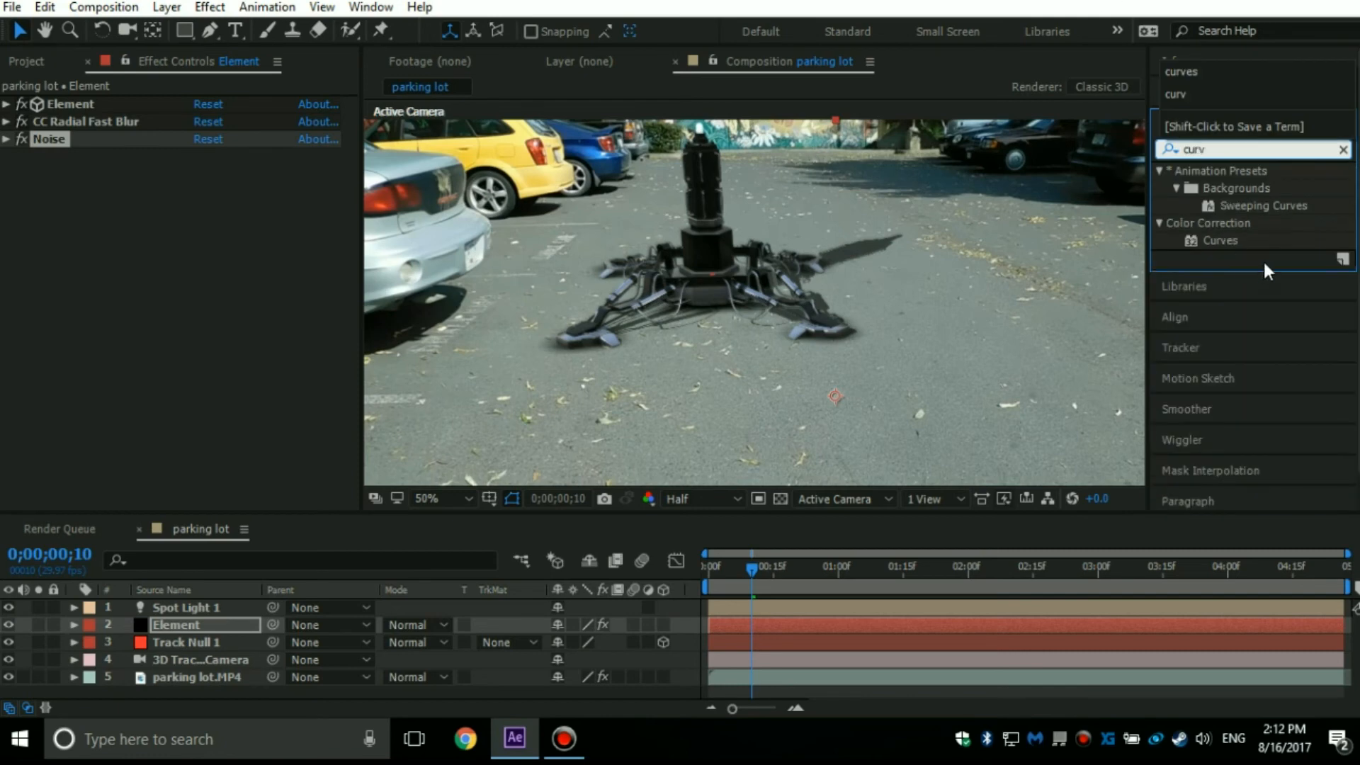
drag(1239, 239, 70, 161)
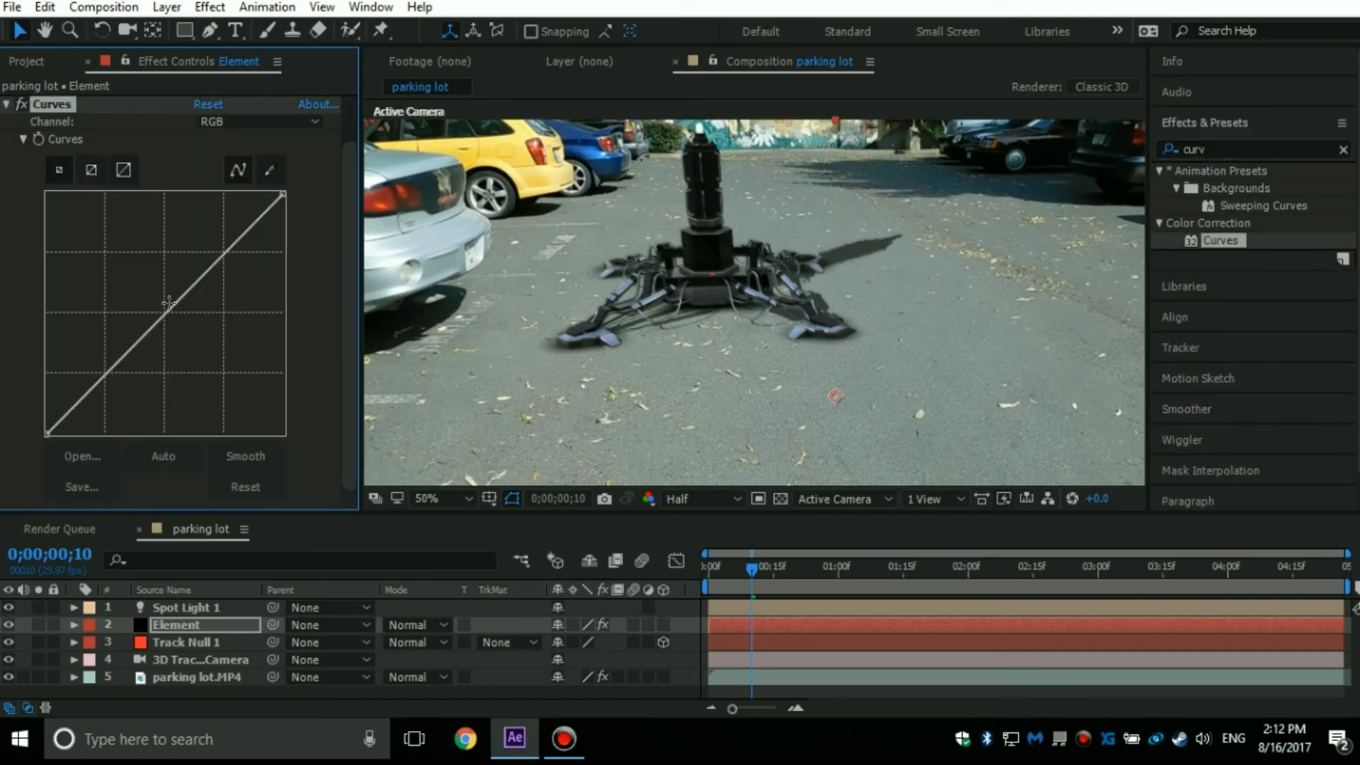
drag(167, 309, 148, 293)
scroll(619, 263, down, 1)
scroll(619, 262, up, 1)
scroll(764, 265, up, 1)
scroll(766, 266, down, 1)
scroll(780, 245, down, 1)
scroll(772, 235, up, 1)
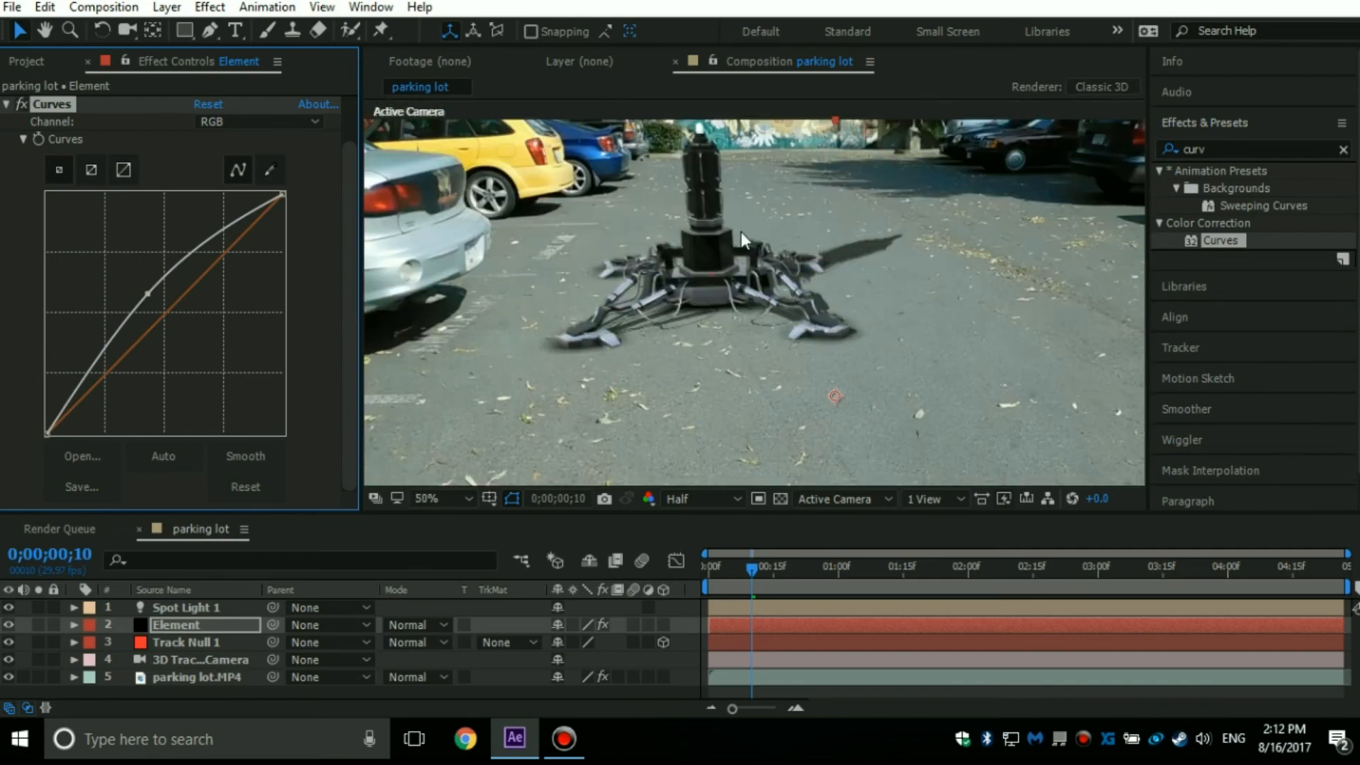
scroll(661, 304, down, 1)
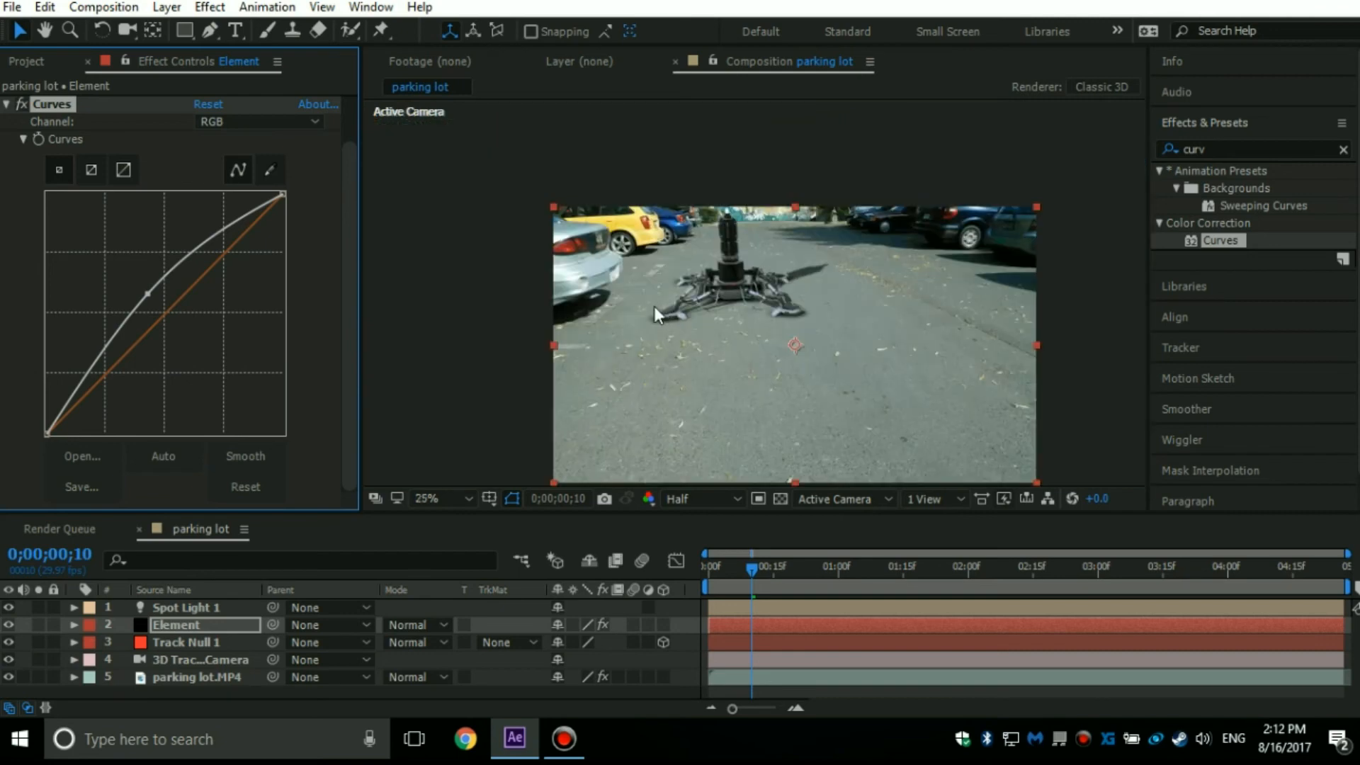
scroll(651, 306, up, 1)
Fine-tune the midpoint of the Element layer's RGB curve, raising it slightly, and collapse the Curves settings.
drag(148, 292, 70, 193)
drag(257, 300, 144, 291)
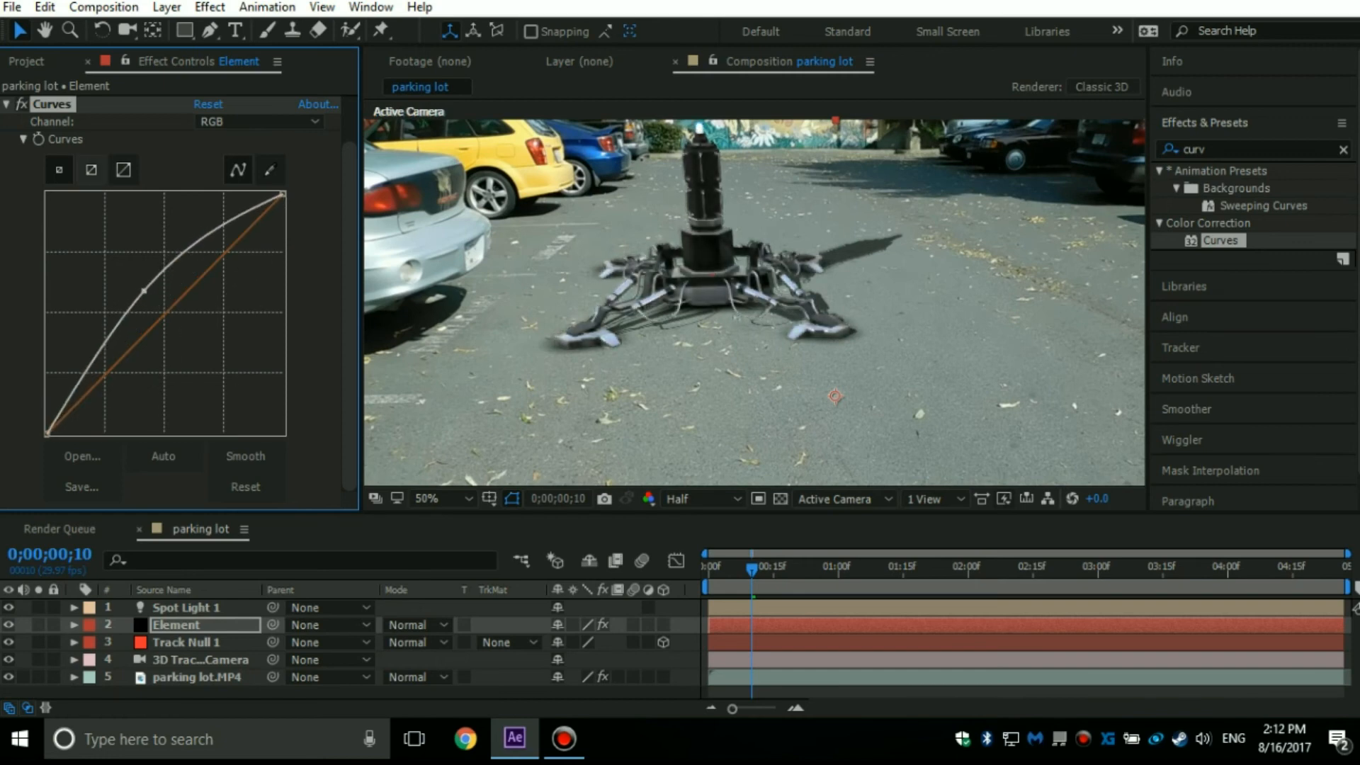
click(9, 104)
click(74, 278)
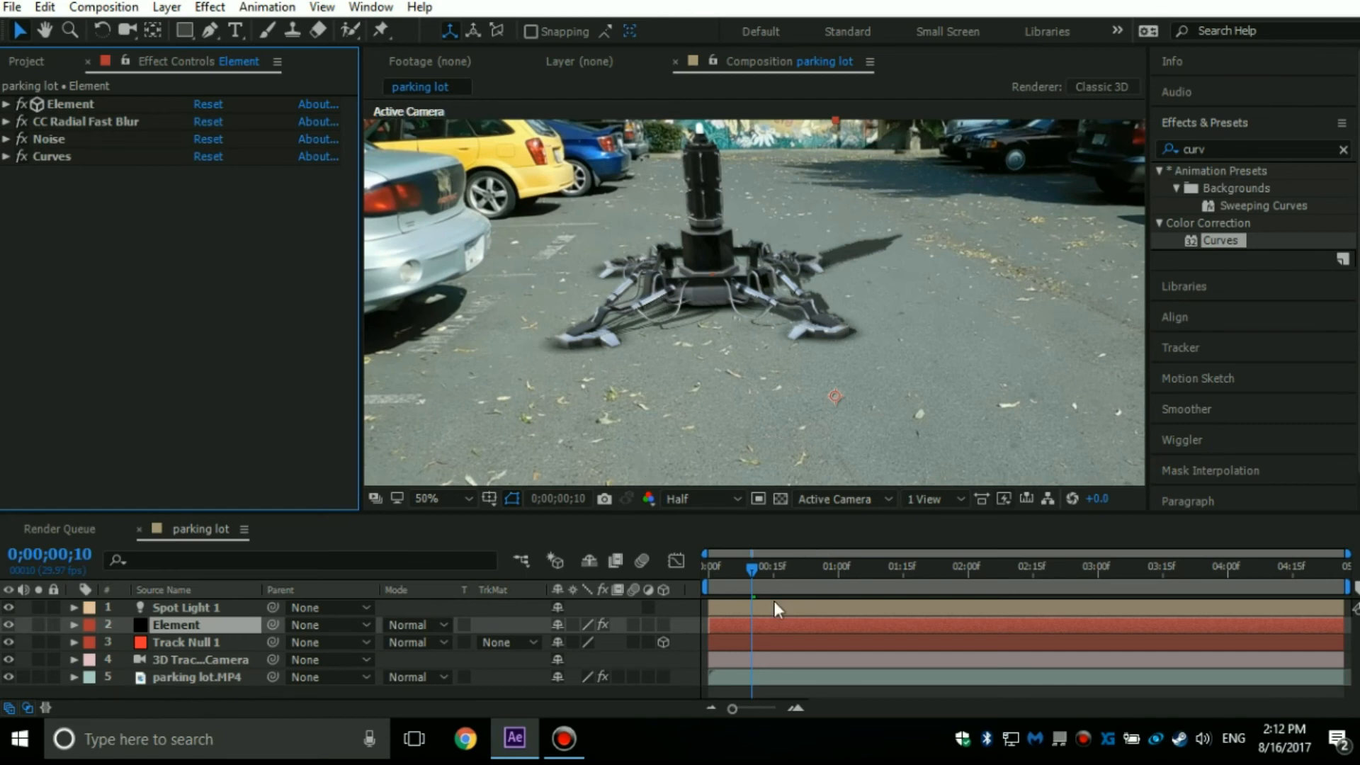
Preview the composition's playback from the first frame to check how the brightened model sits in the footage.
click(754, 577)
scroll(761, 368, down, 2)
scroll(759, 368, up, 1)
scroll(744, 304, down, 1)
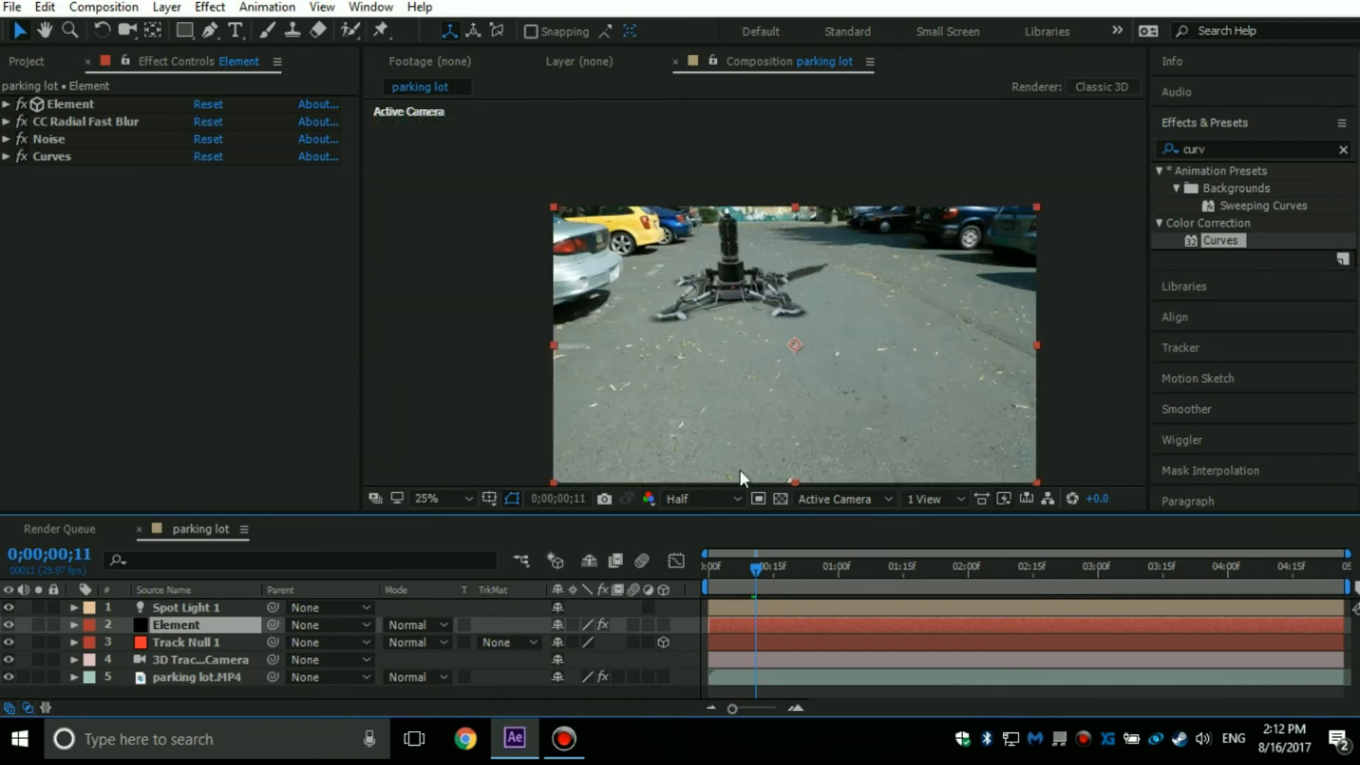
drag(751, 573, 678, 575)
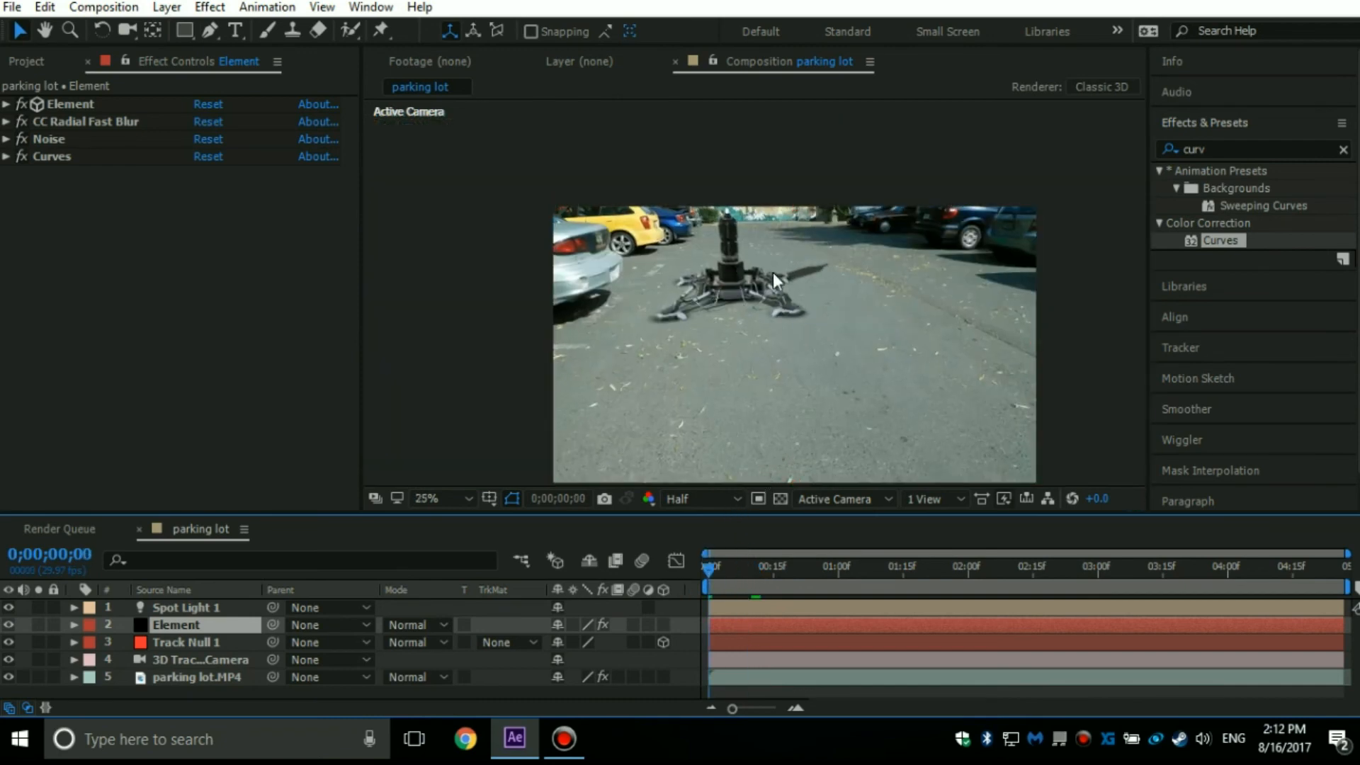
key(space)
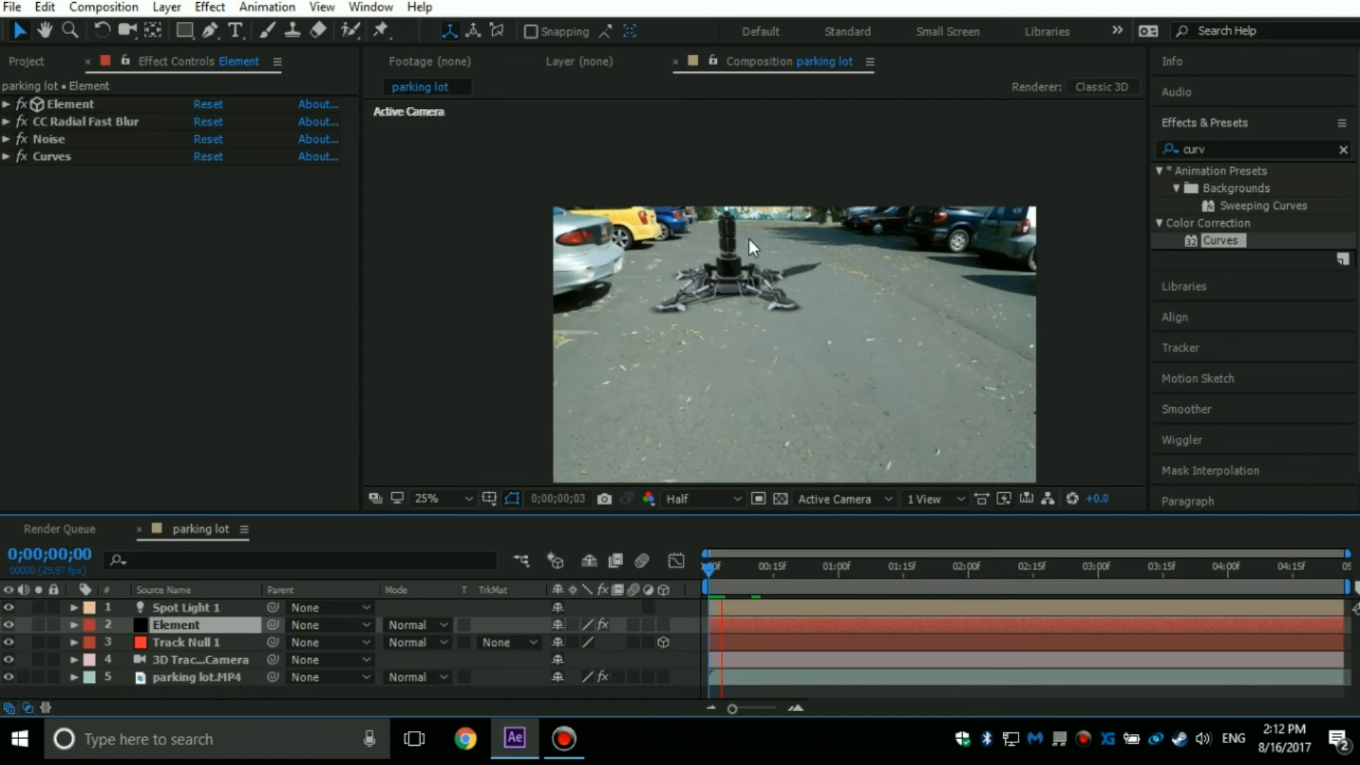
key(space)
Go to frame 0;00;00;22 and examine the model's integration with the parking lot up close.
click(793, 587)
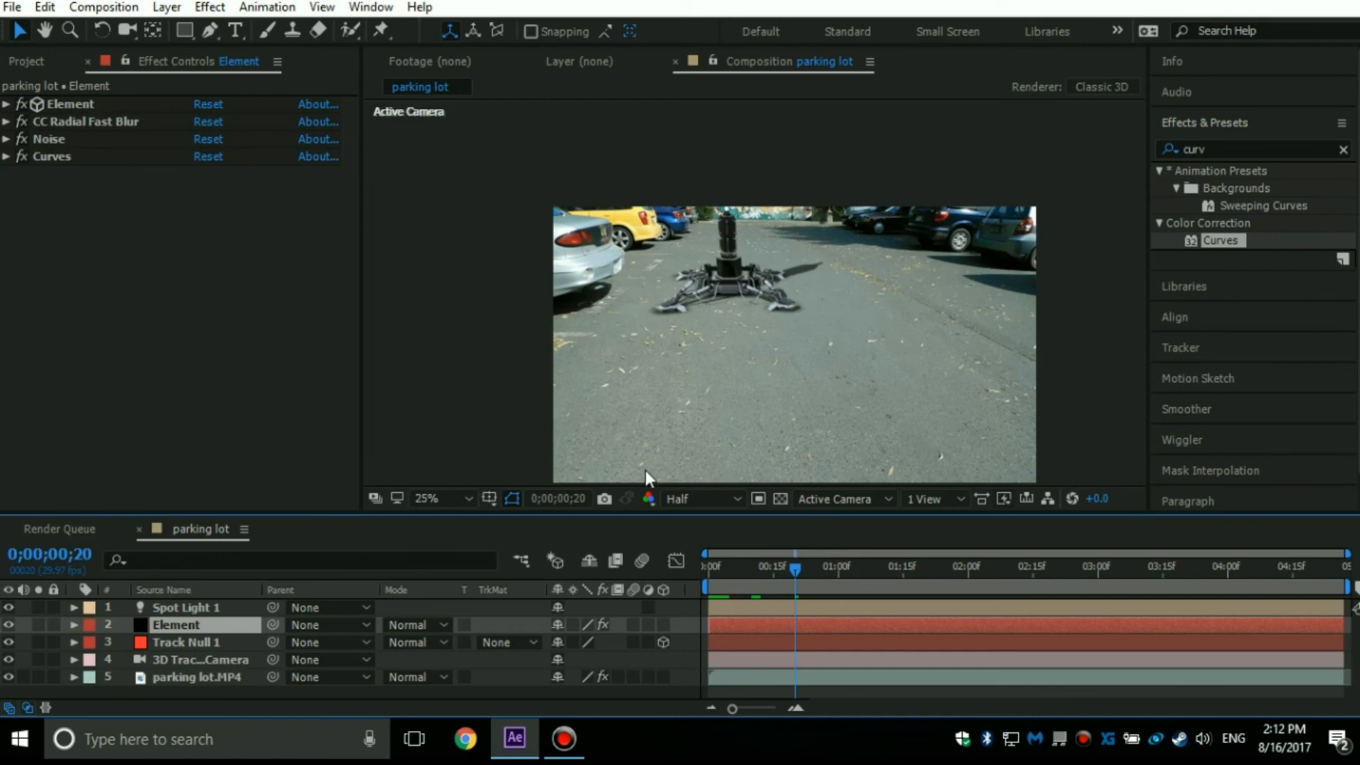
key(Page_Down)
key(Page_Down)
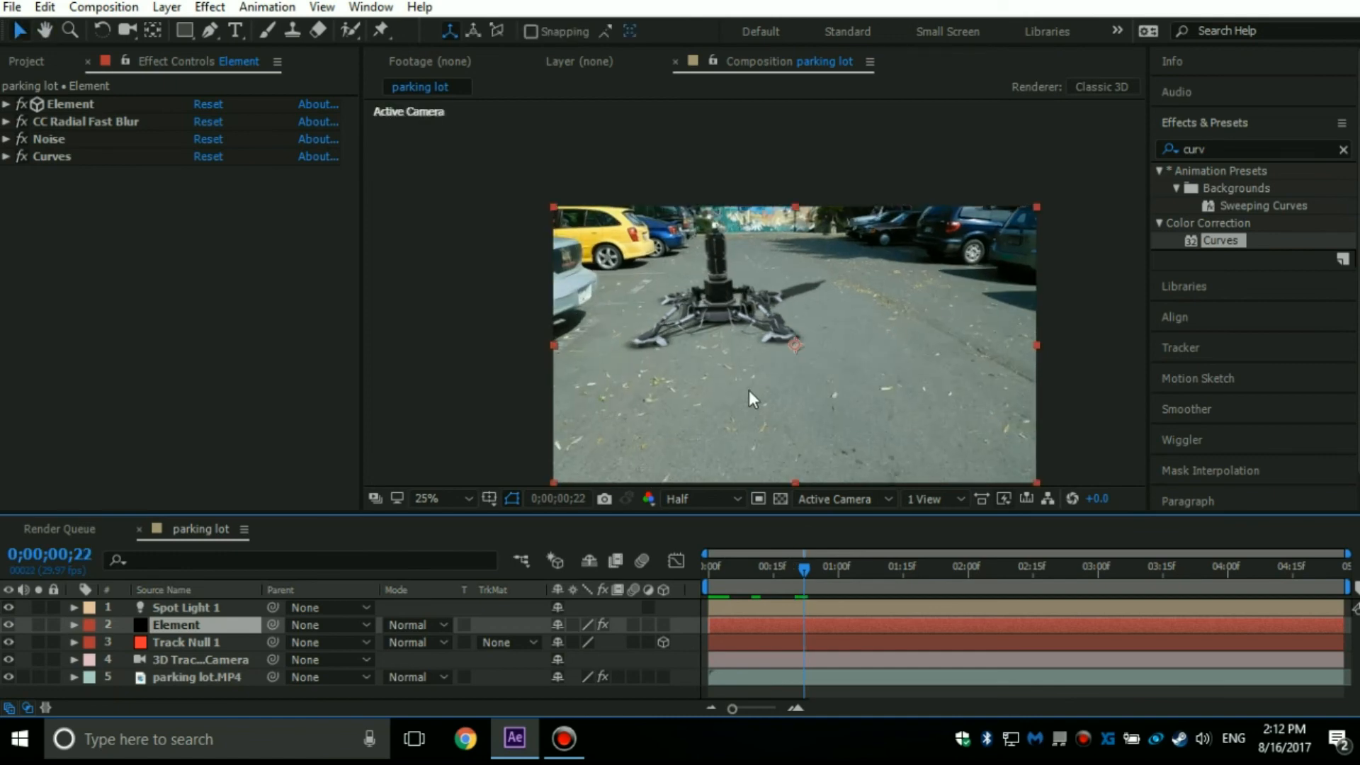
scroll(754, 293, up, 2)
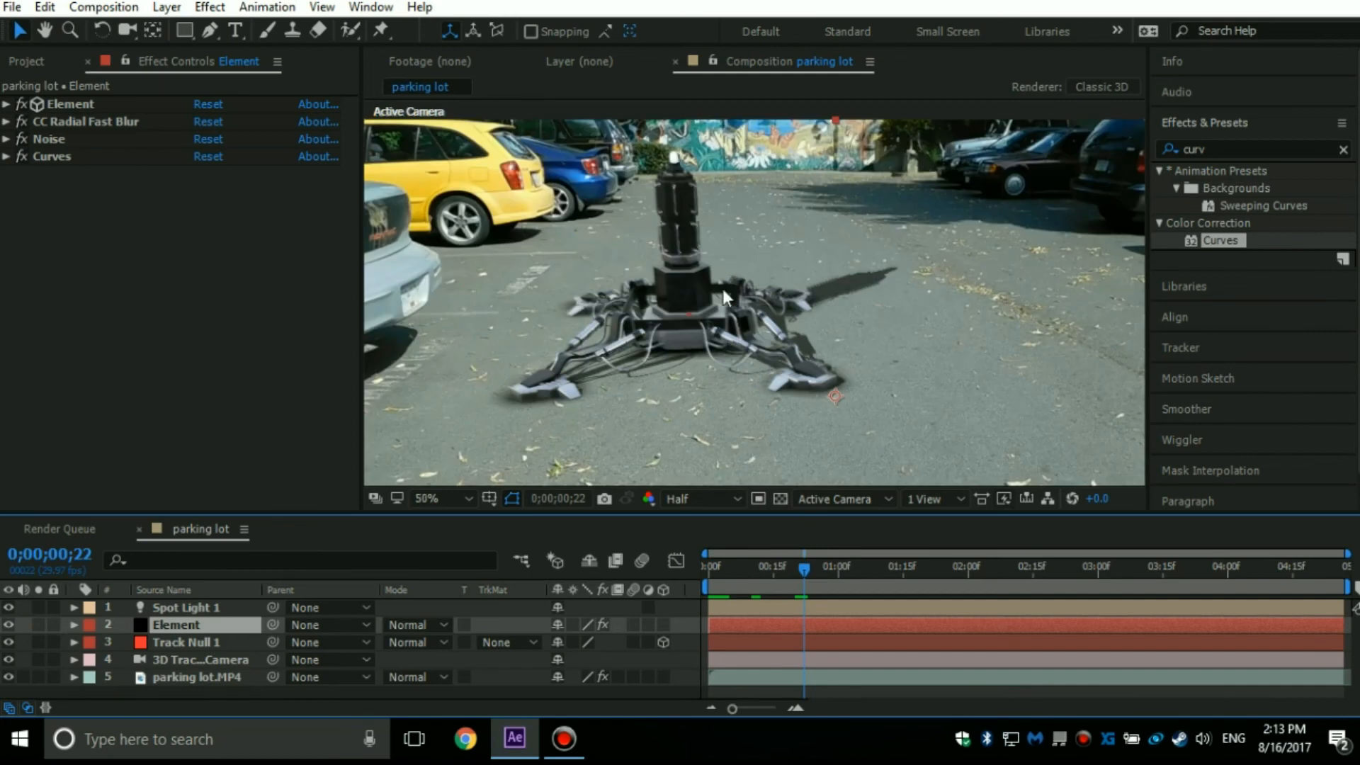
scroll(718, 292, up, 2)
scroll(720, 294, down, 2)
Create a new adjustment layer and place it at the top of the layer stack, above Spot Light 1.
click(114, 9)
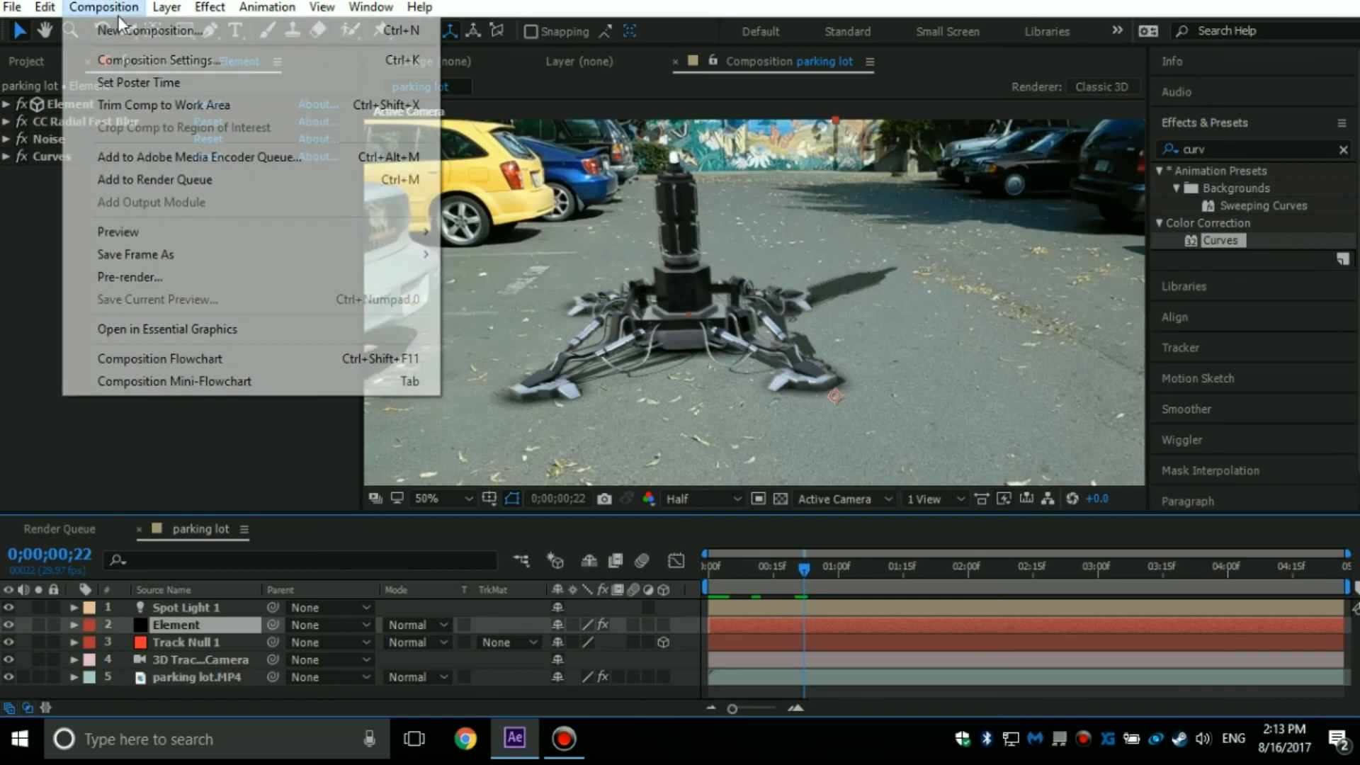
mouse_move(167, 8)
click(64, 258)
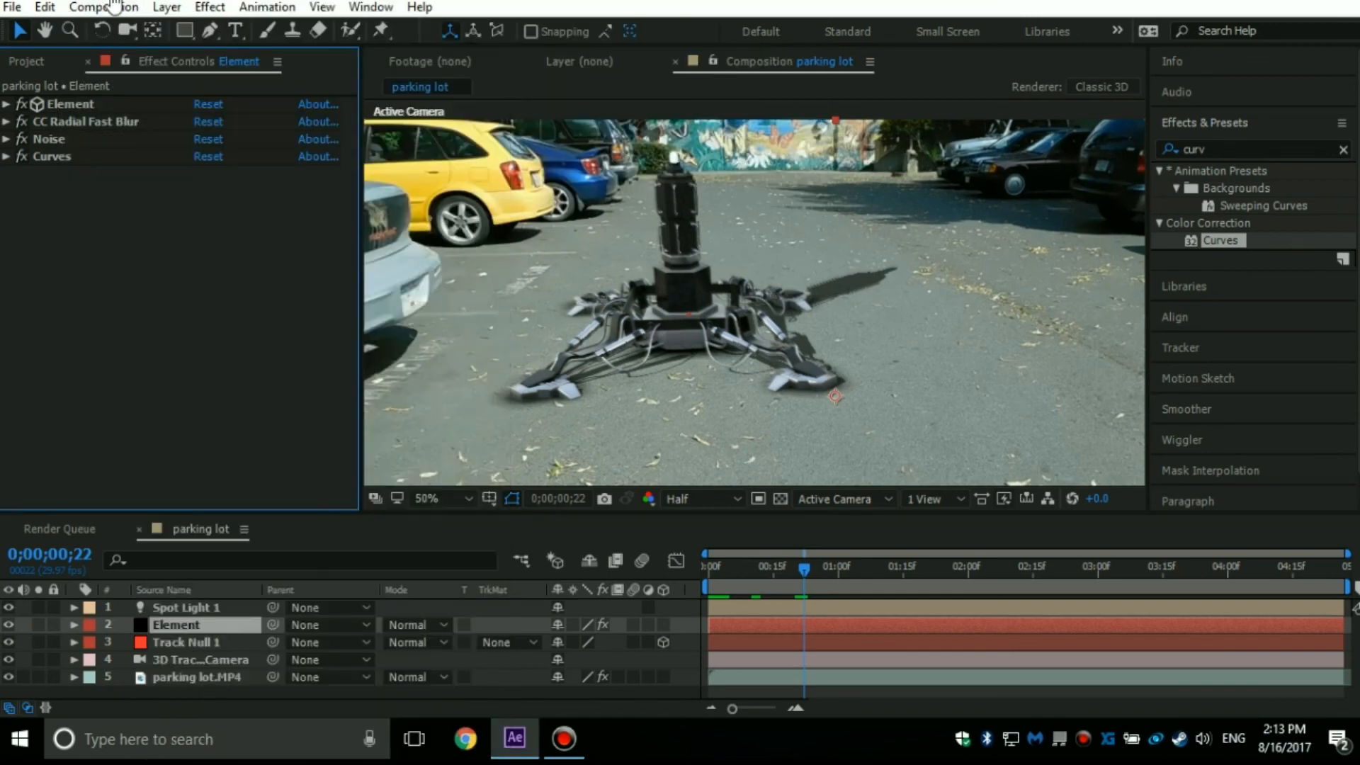
click(167, 8)
mouse_move(280, 11)
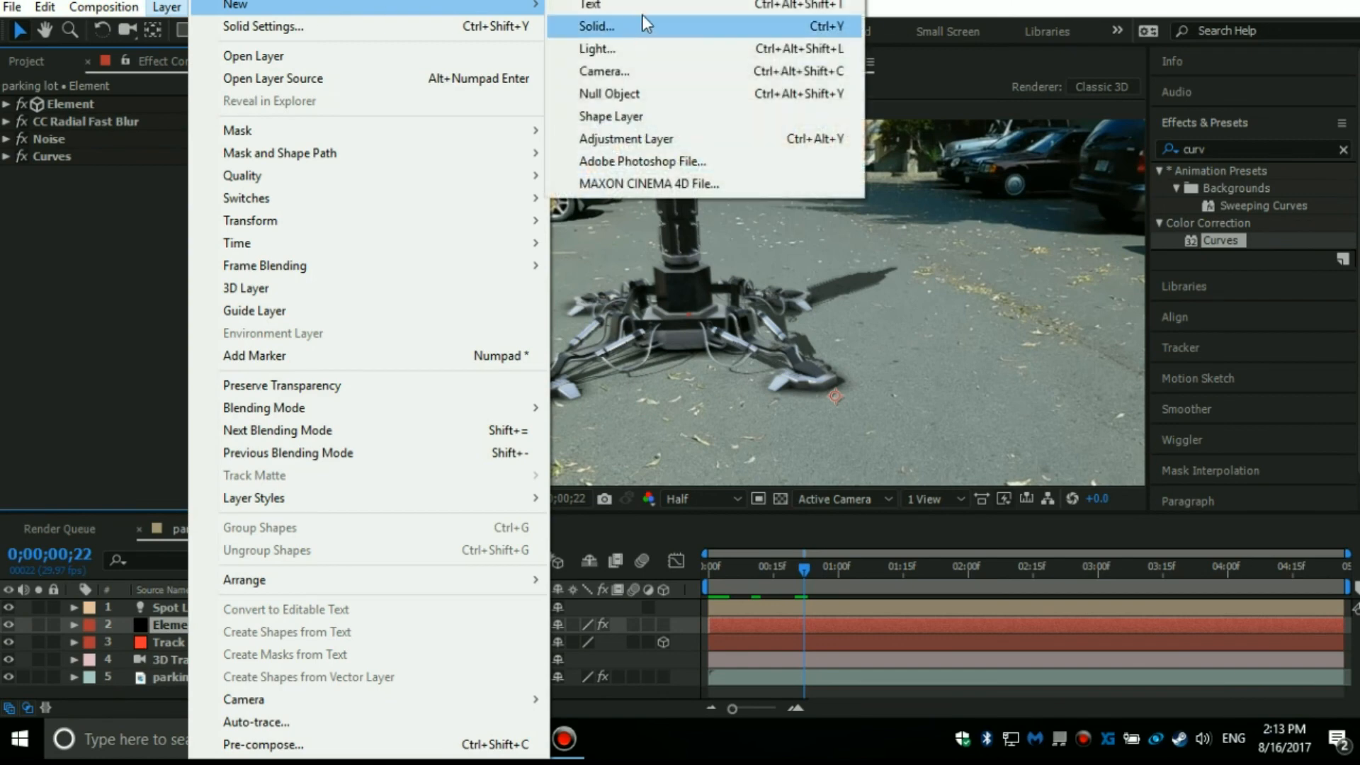
click(639, 138)
mouse_move(180, 623)
mouse_down()
mouse_move(172, 601)
mouse_move(187, 612)
mouse_move(170, 602)
mouse_up()
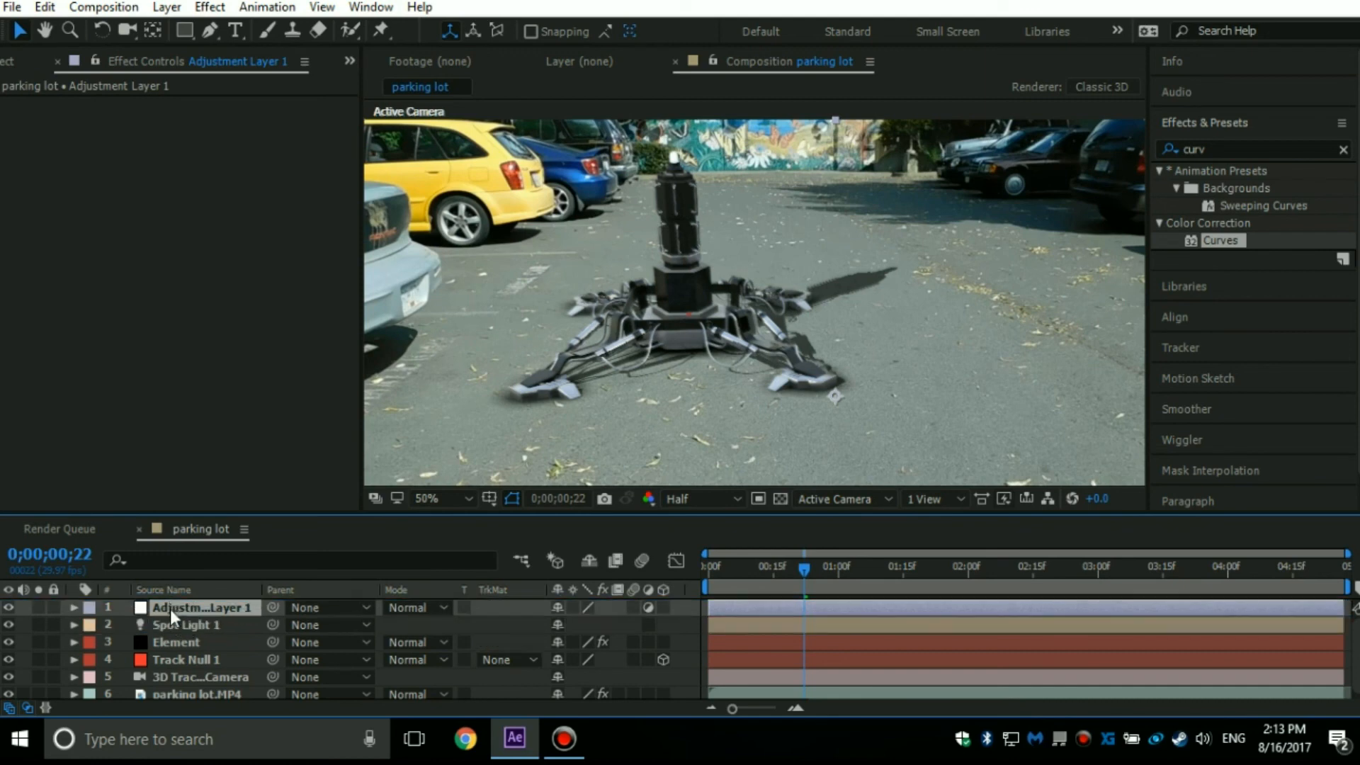
Duplicate the adjustment layer and rename the lower of the two copies "Contrast".
key(ctrl+d)
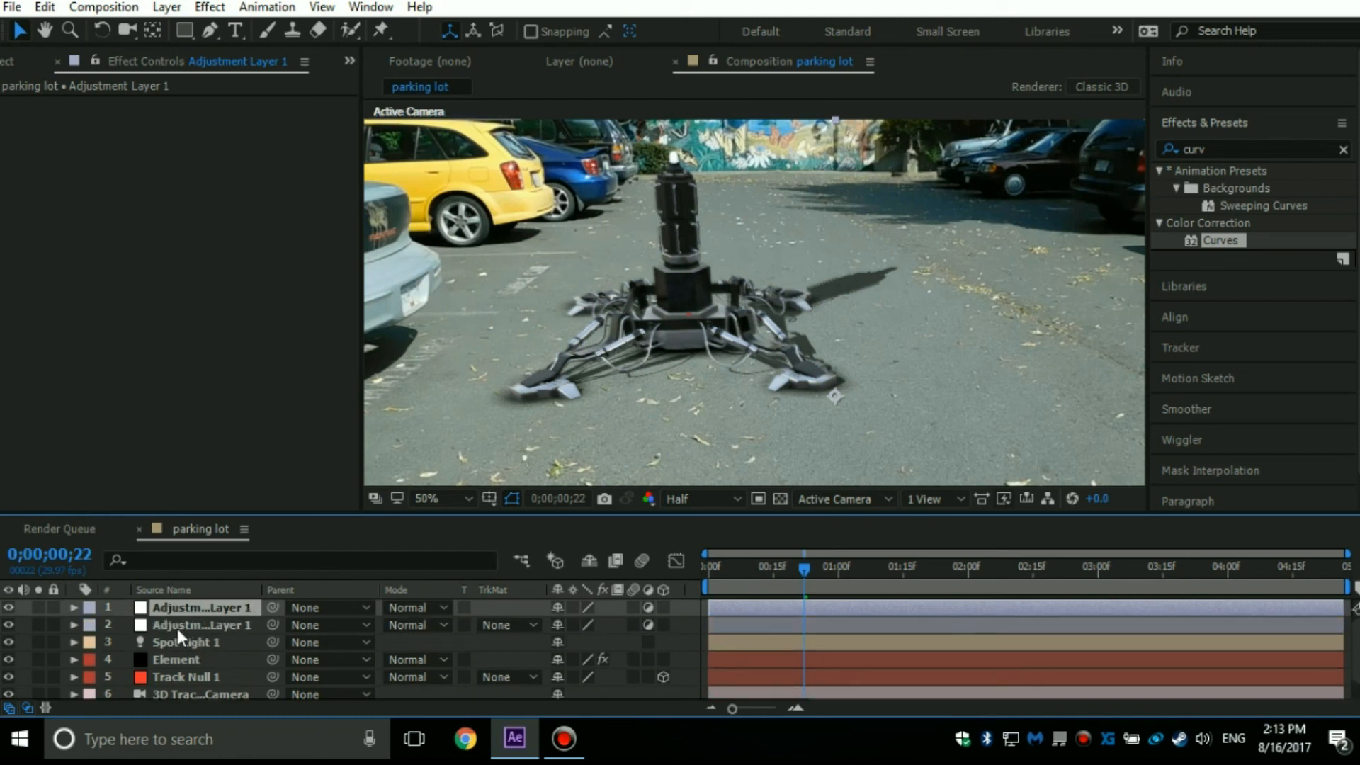
click(177, 628)
key(Return)
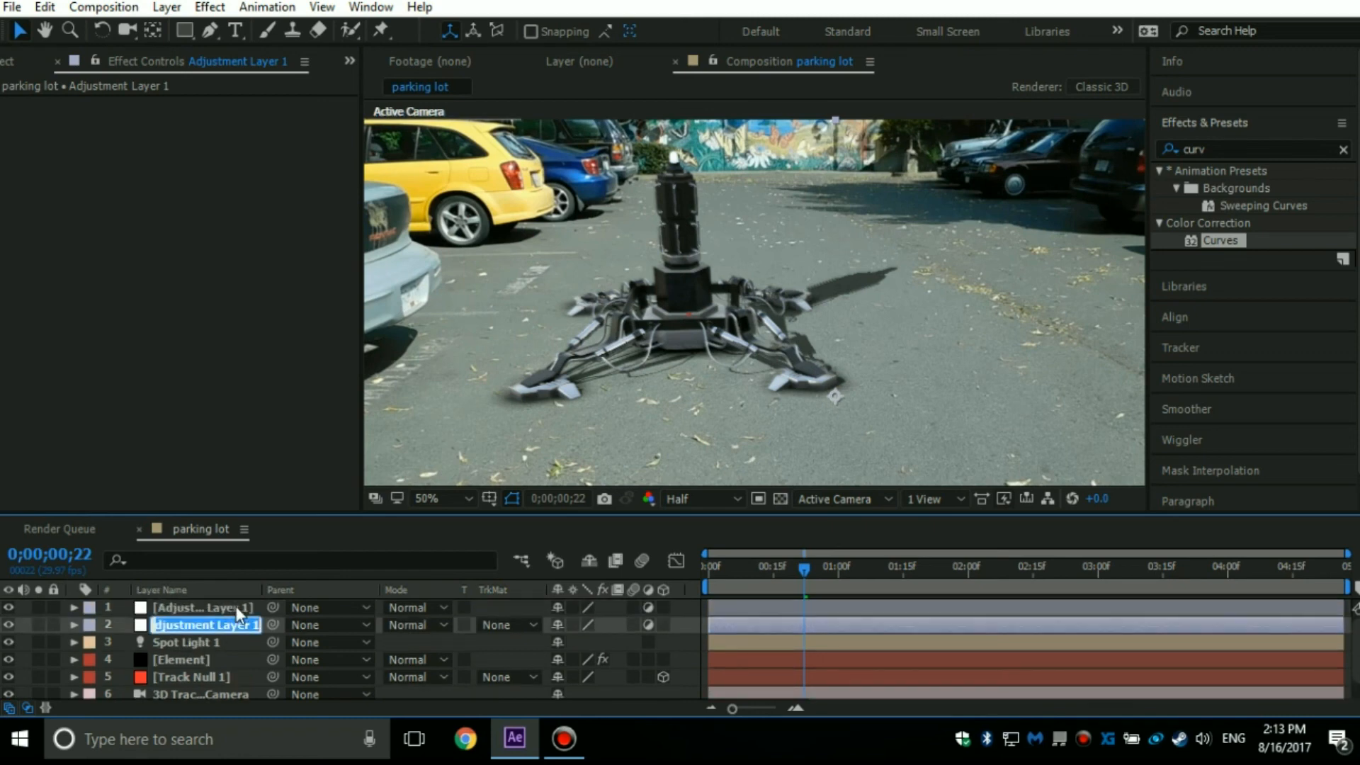
text(Contrast)
key(Return)
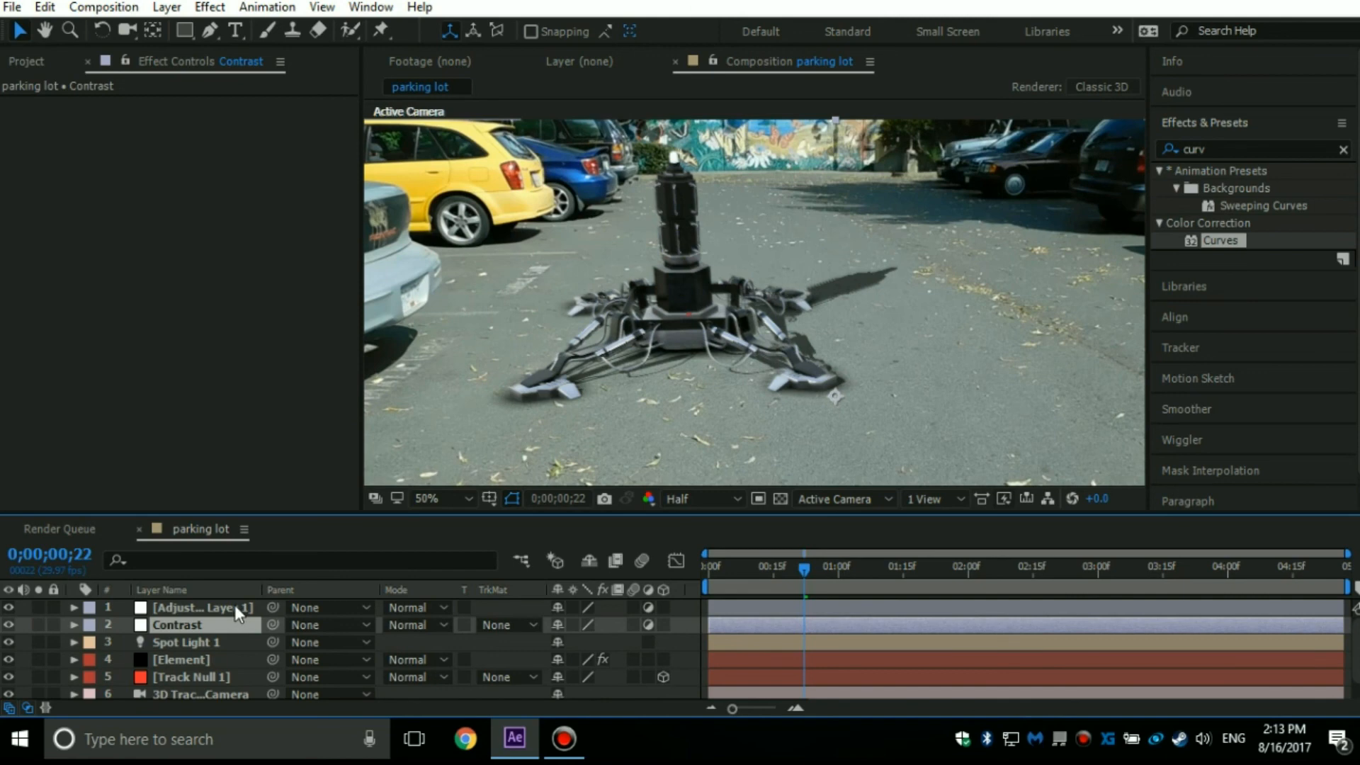
Rename the topmost adjustment layer "Color Grading".
click(235, 606)
key(Return)
text(Color)
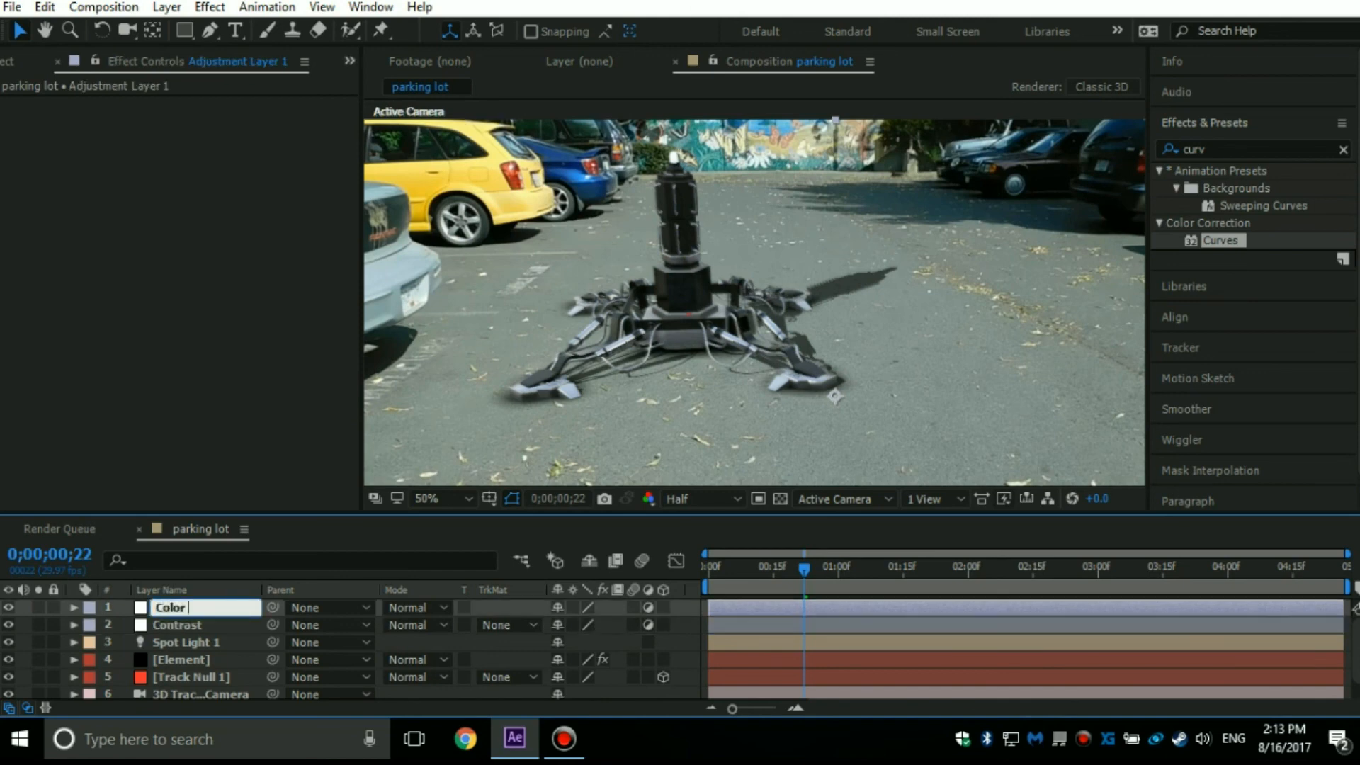
text( Grading)
key(Return)
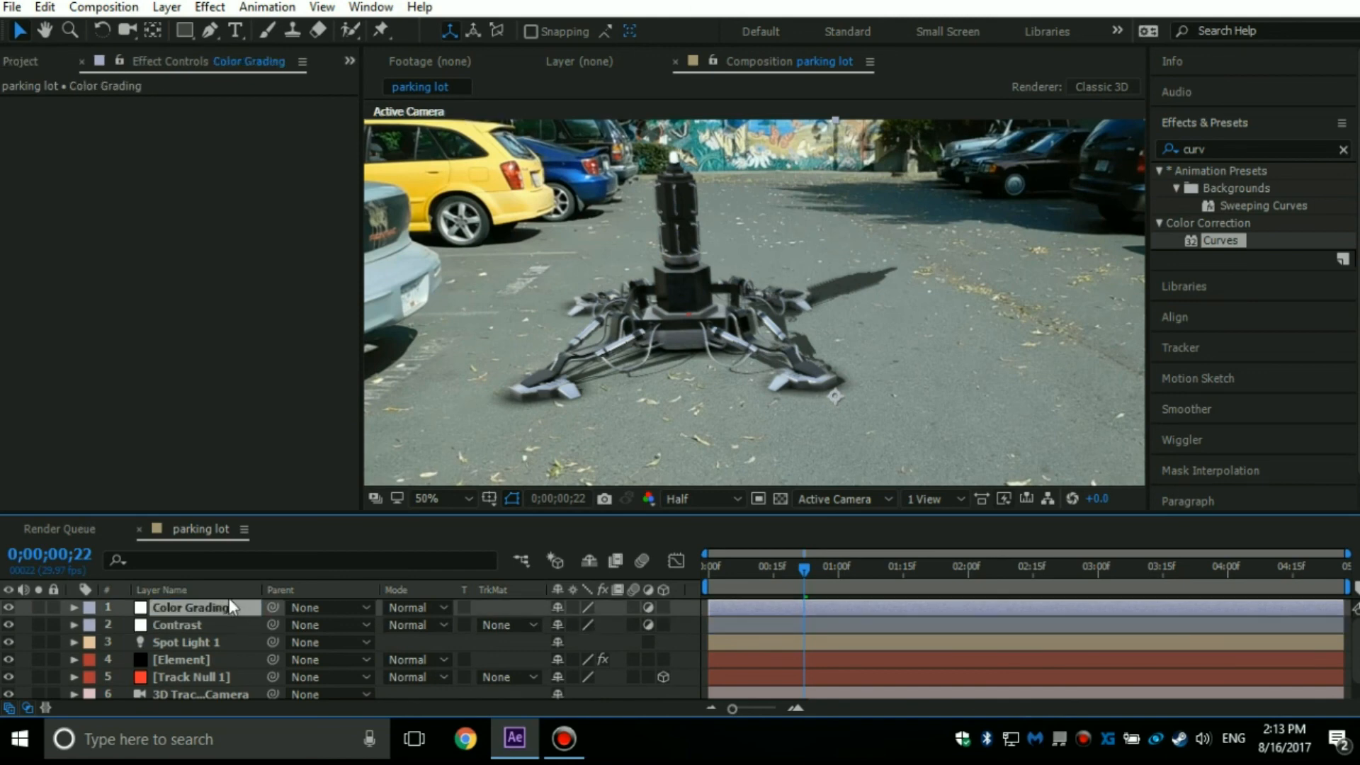
Apply the Brightness & Contrast effect to the Contrast adjustment layer and set its Contrast to 100.
click(179, 626)
click(1254, 163)
click(1235, 150)
text(co)
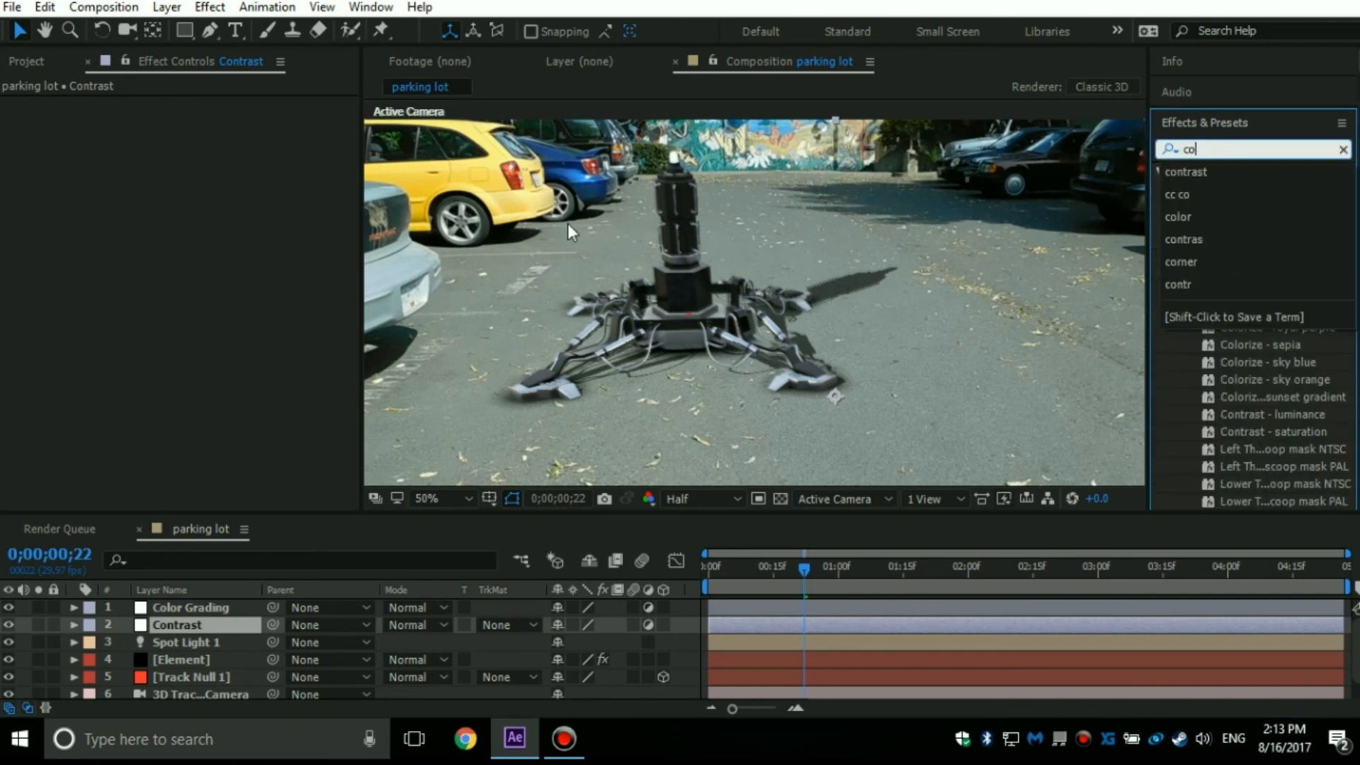
text(ntrast)
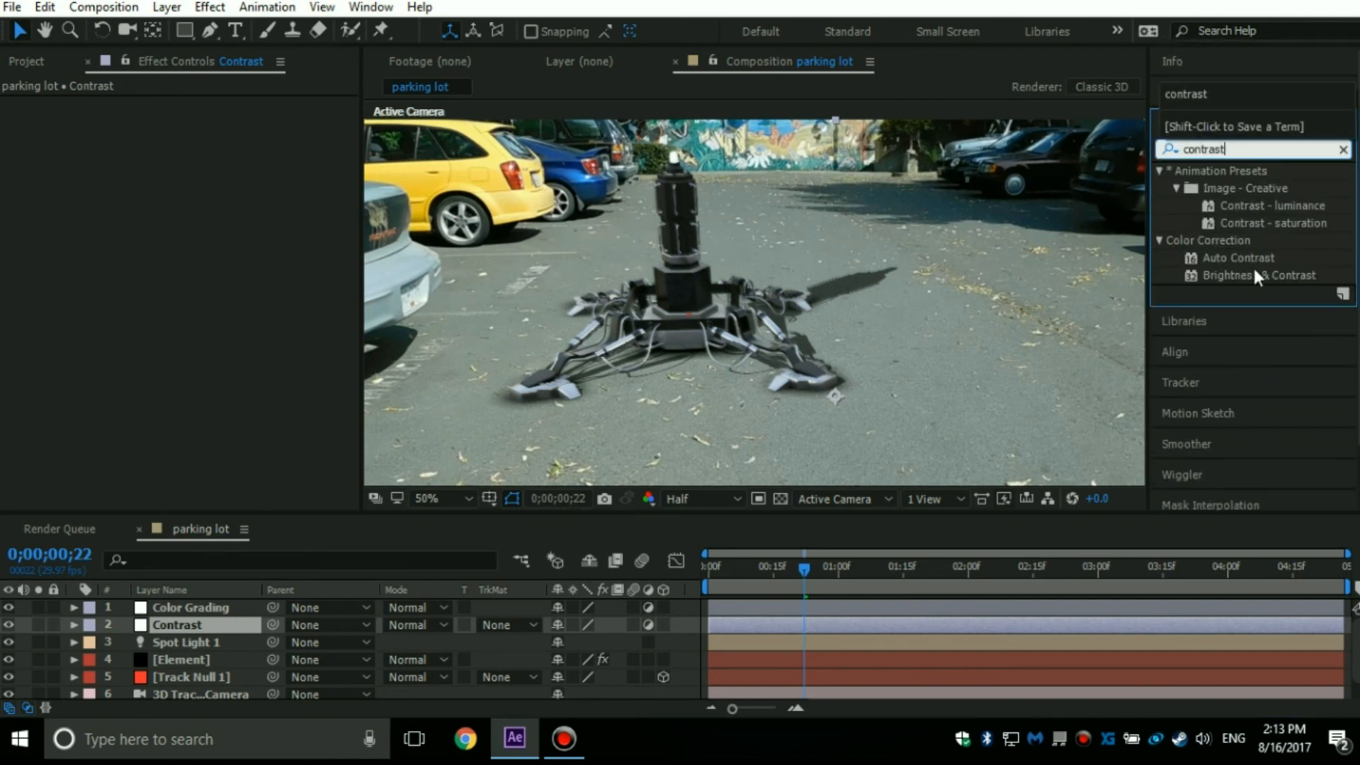
drag(1241, 272, 199, 629)
key(comma)
drag(198, 138, 488, 213)
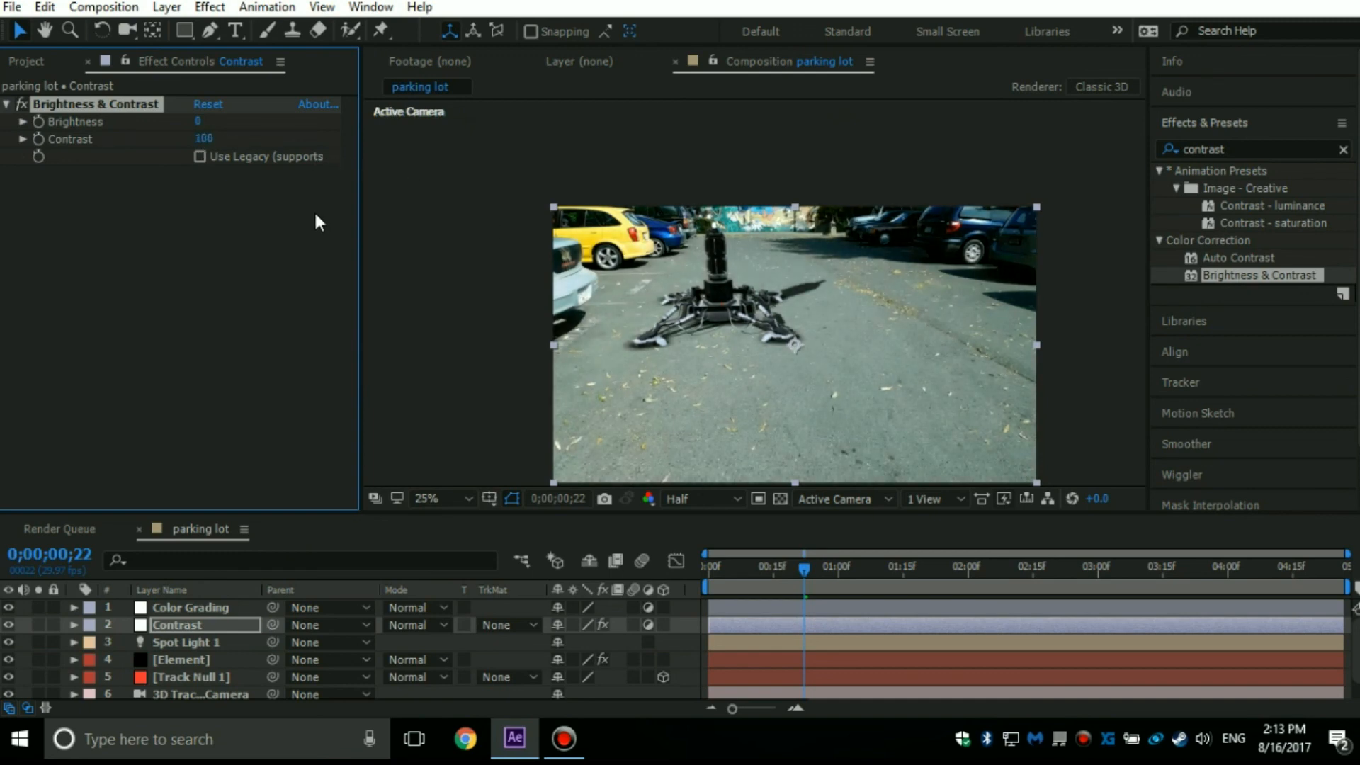
scroll(712, 309, up, 2)
scroll(401, 187, down, 2)
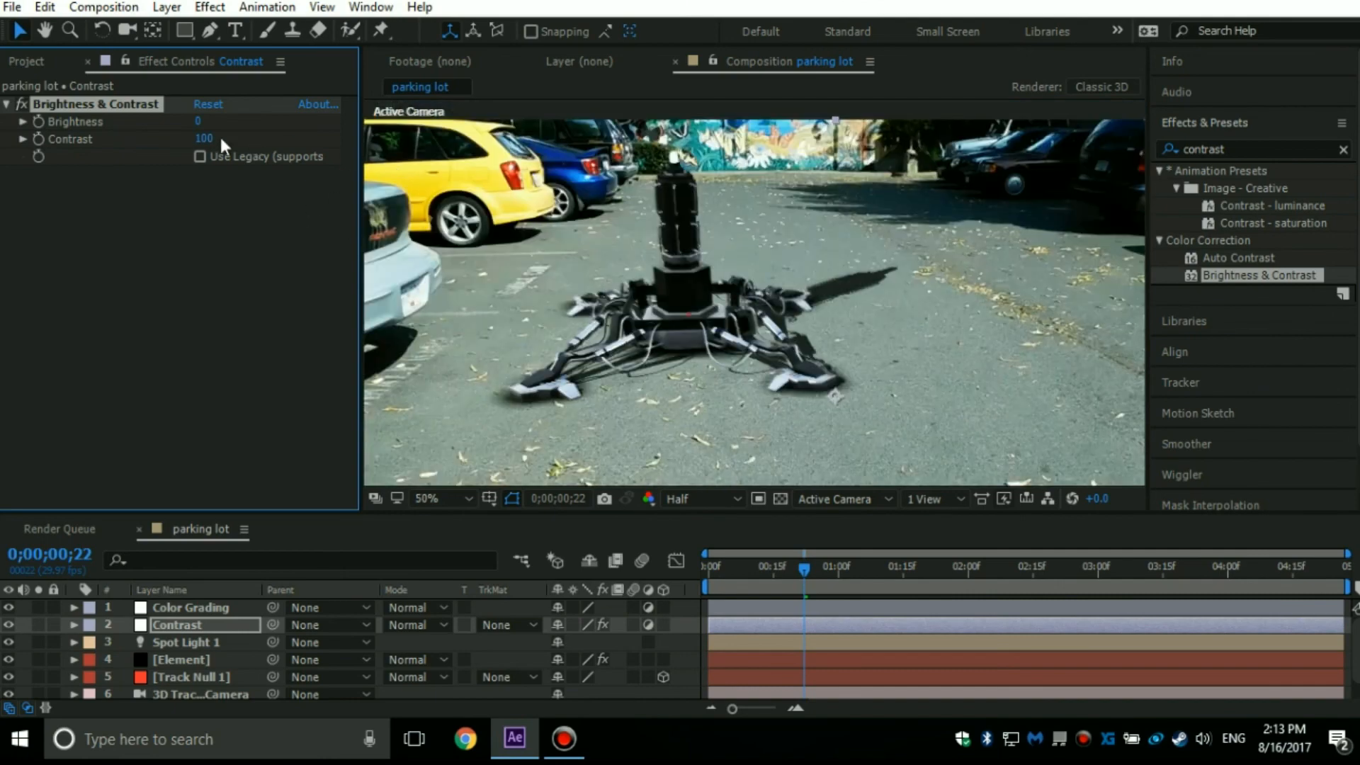
Set the Contrast value of the Contrast layer's Brightness & Contrast effect to 75.
click(212, 140)
text(75)
key(Return)
key(comma)
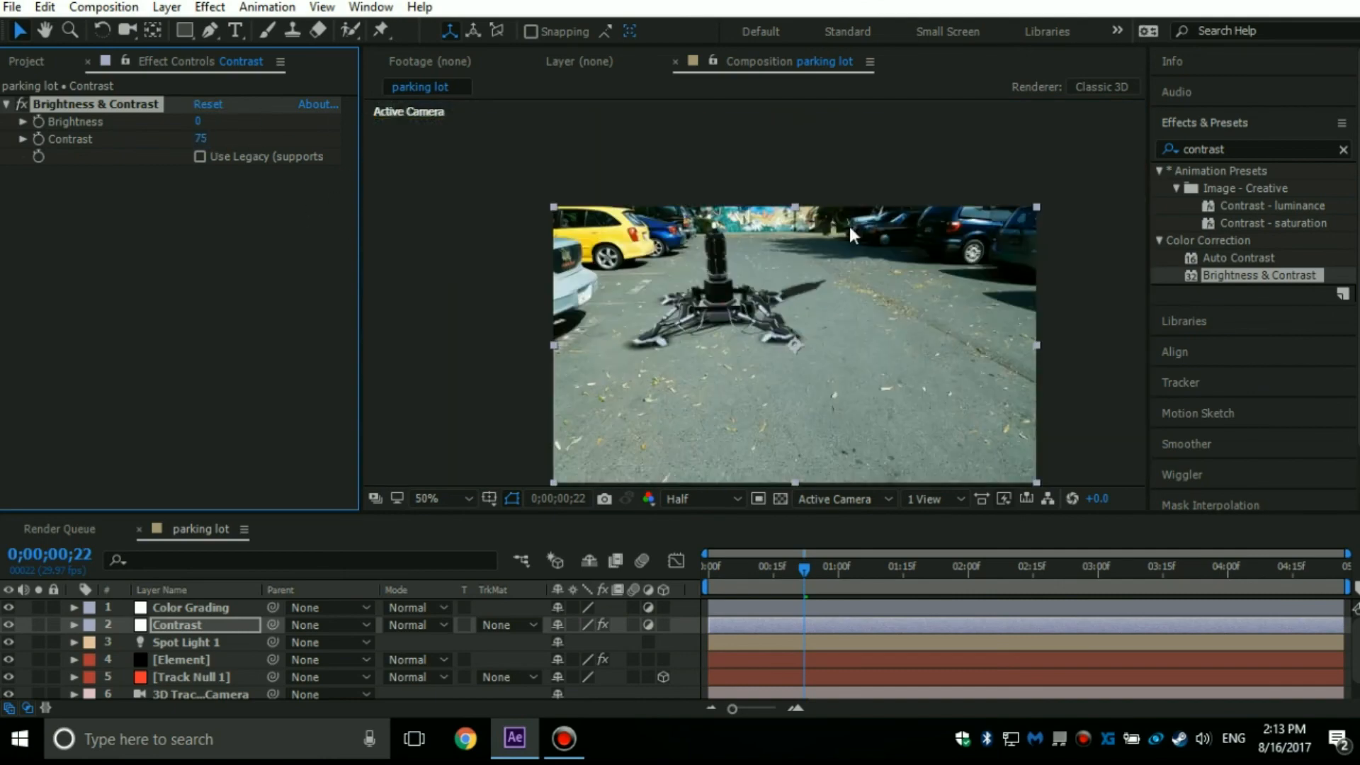
Toggle the Brightness & Contrast effect off and on repeatedly to compare the image with and without it.
click(24, 102)
click(25, 101)
click(26, 101)
click(25, 101)
click(25, 102)
click(26, 101)
Apply a Curves effect to the Color Grading adjustment layer and set its channel to Red.
click(1247, 155)
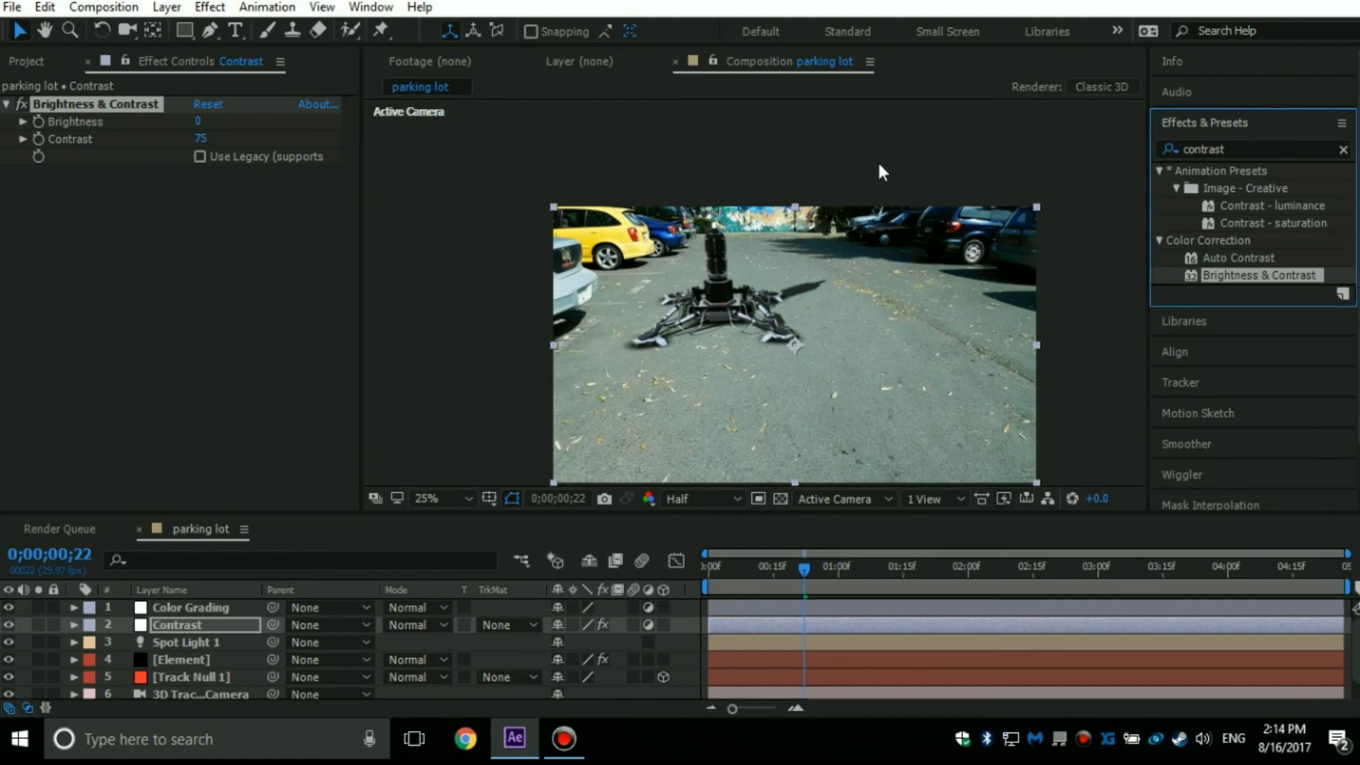
double_click(1241, 147)
text(cur)
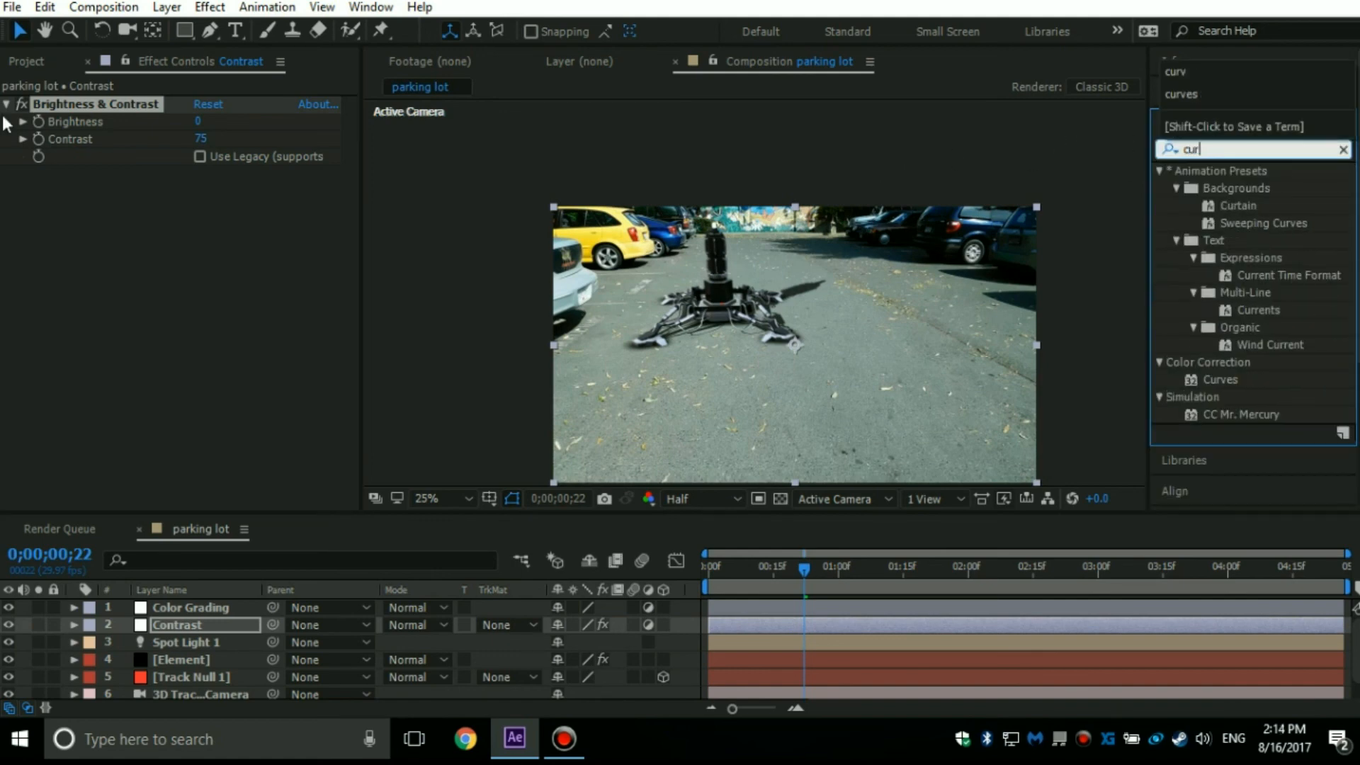
text(v)
drag(1215, 241, 185, 607)
scroll(782, 290, up, 2)
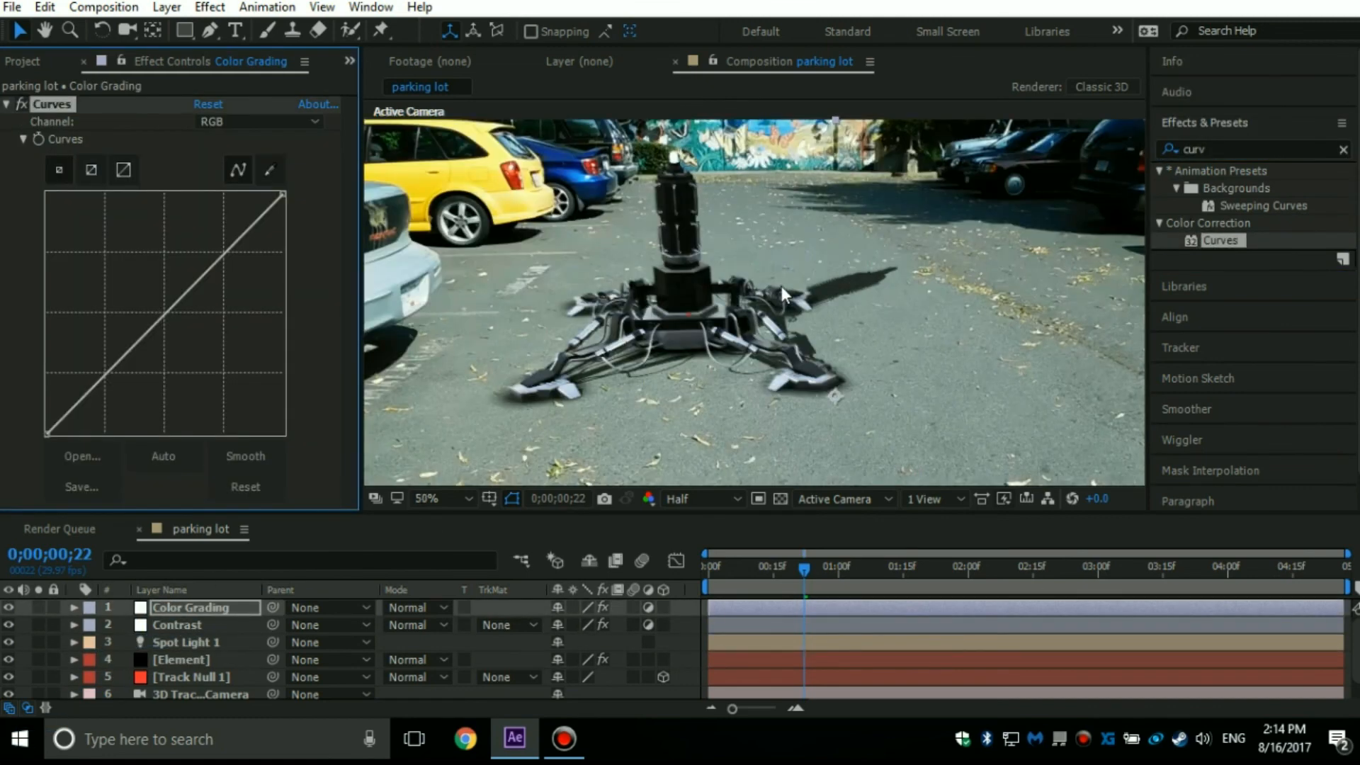
click(252, 121)
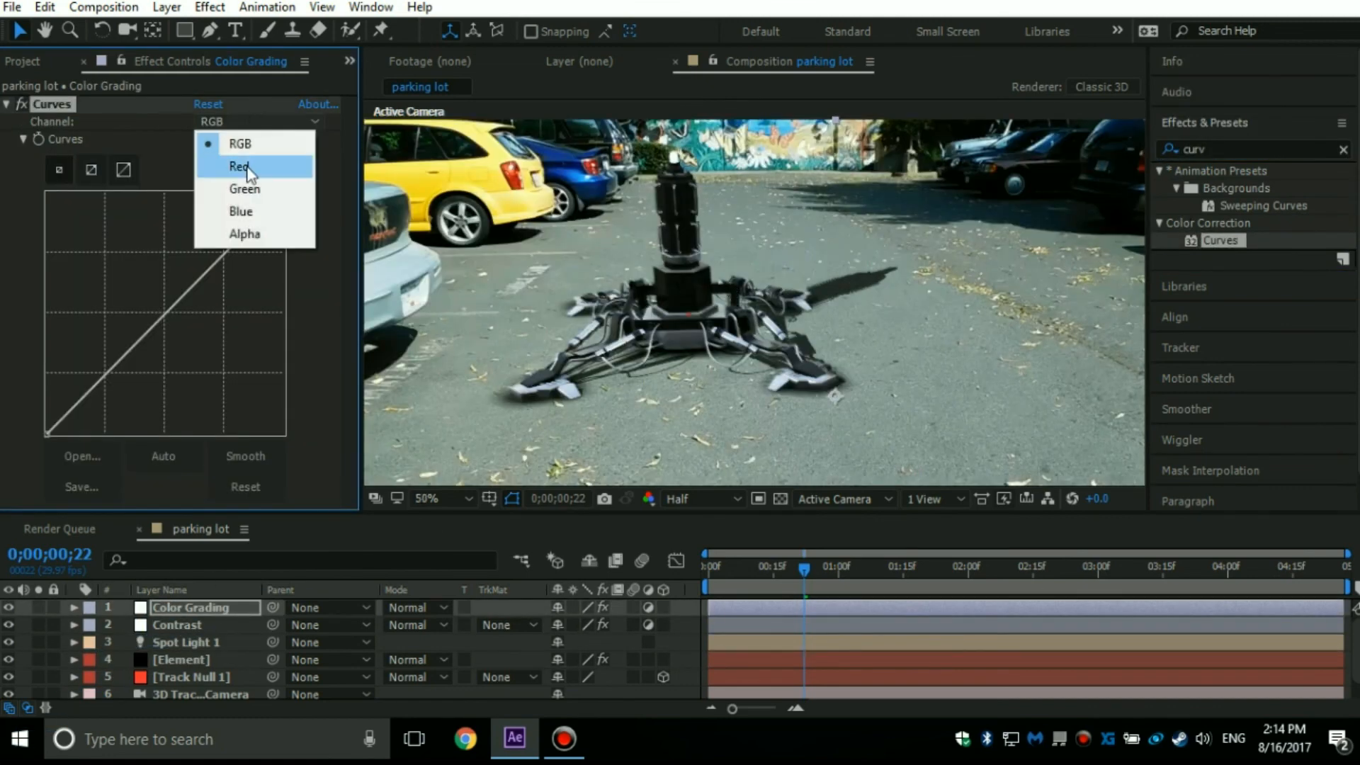
click(246, 167)
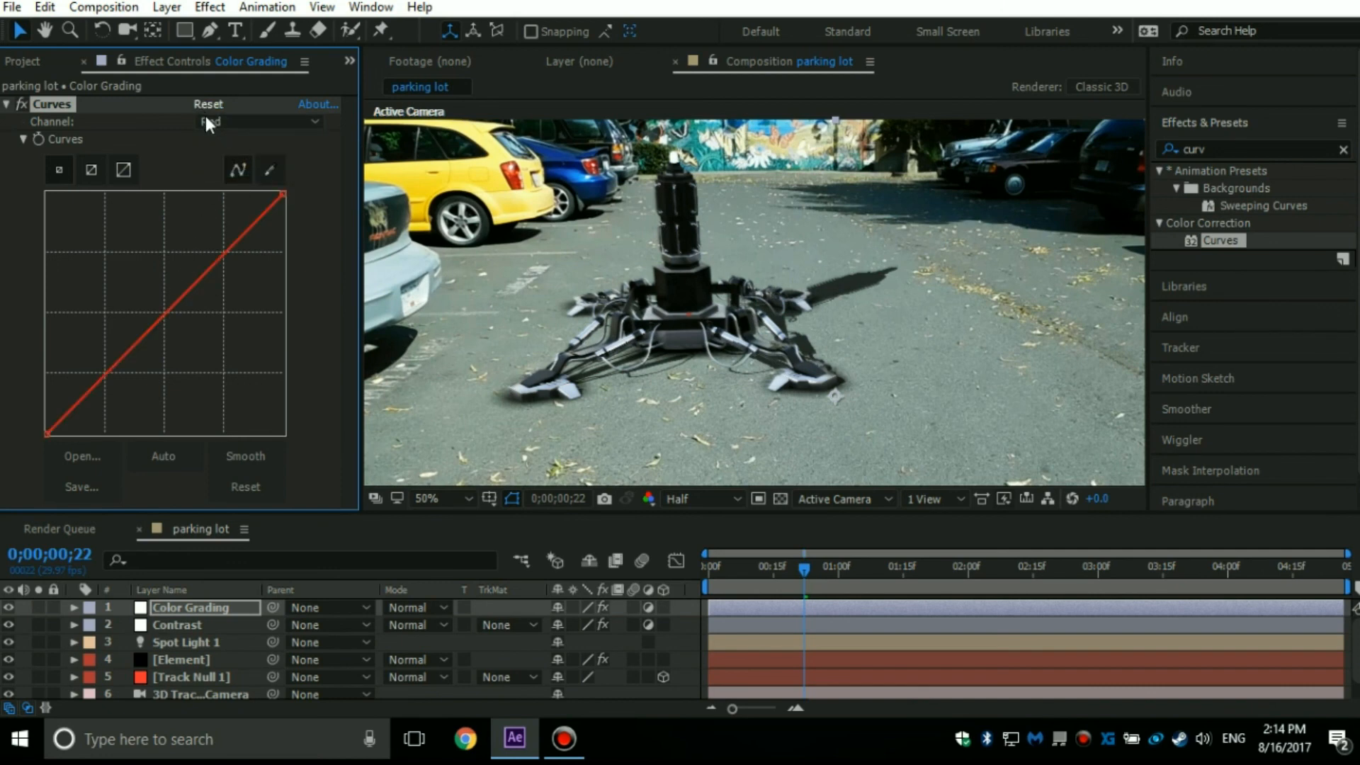
Raise the midpoint of the Color Grading layer's Red curve moderately, and raise the Green curve's midpoint by about the same amount.
drag(164, 312, 156, 289)
click(263, 124)
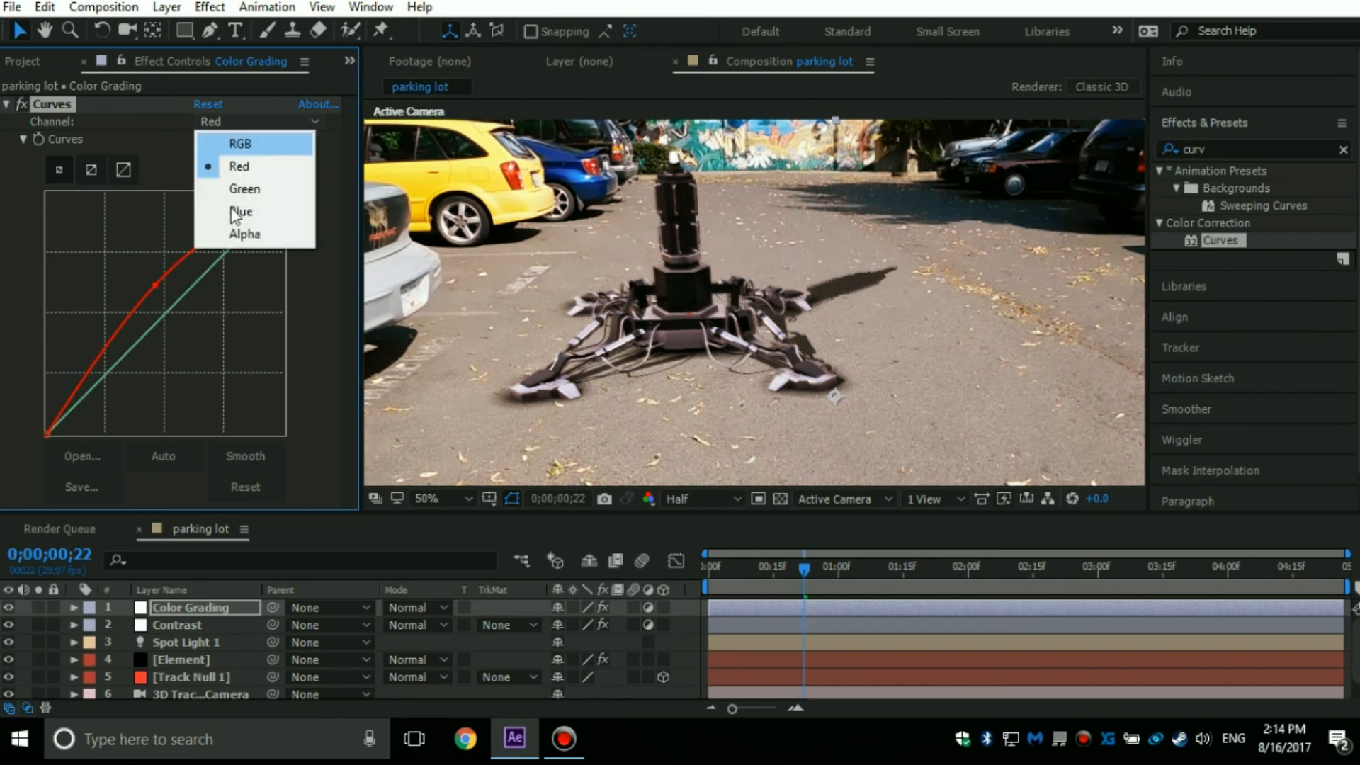
click(244, 189)
drag(165, 312, 156, 285)
scroll(537, 281, down, 2)
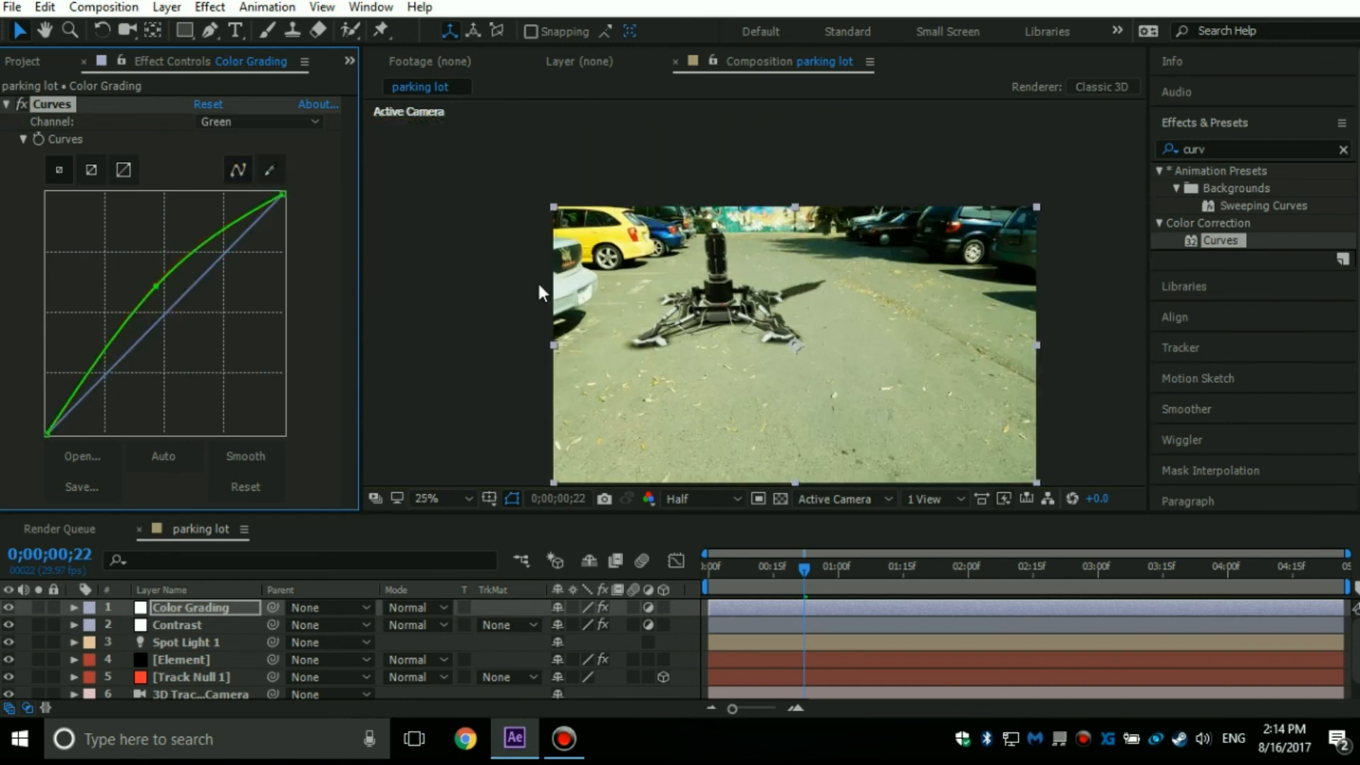
Compare the image with the Curves effect off and on, and lower the raised midpoint of the Green curve slightly.
click(24, 103)
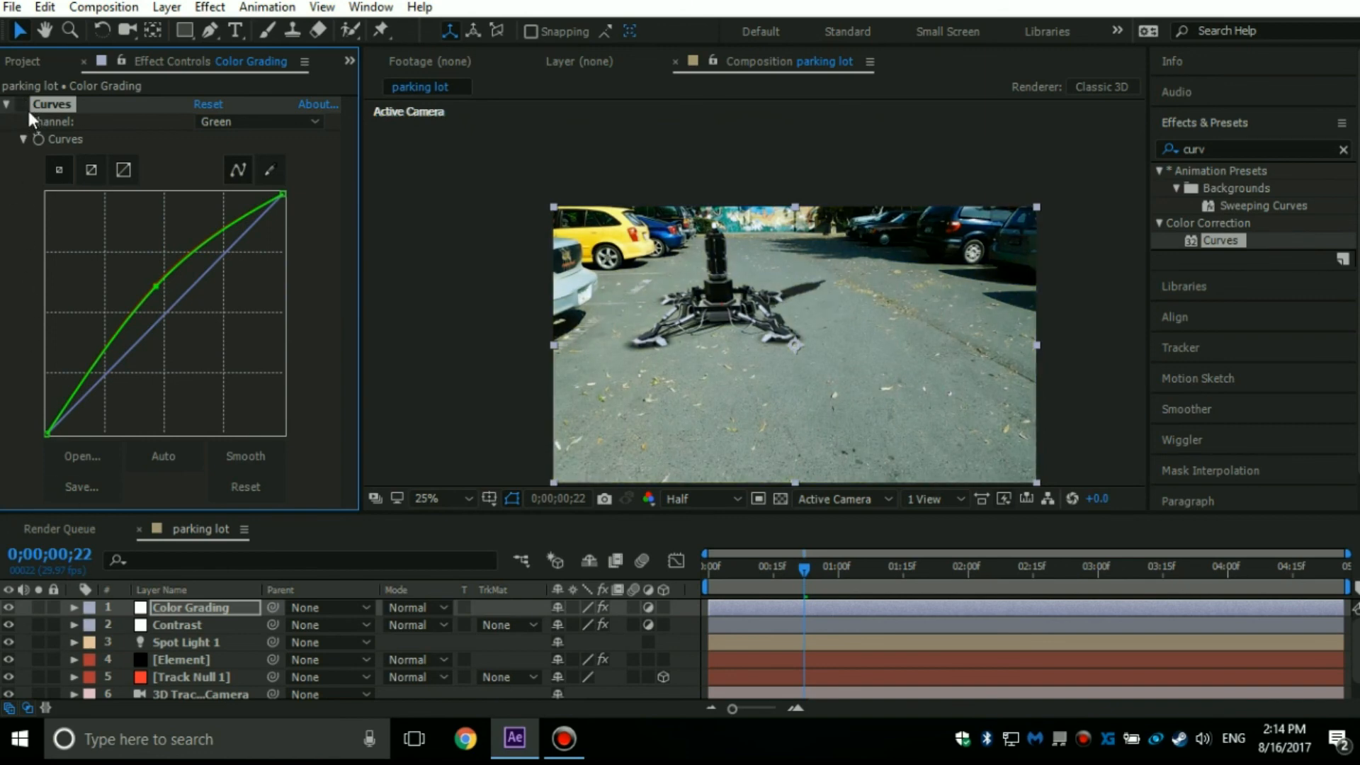
click(21, 104)
click(20, 103)
click(20, 104)
click(21, 102)
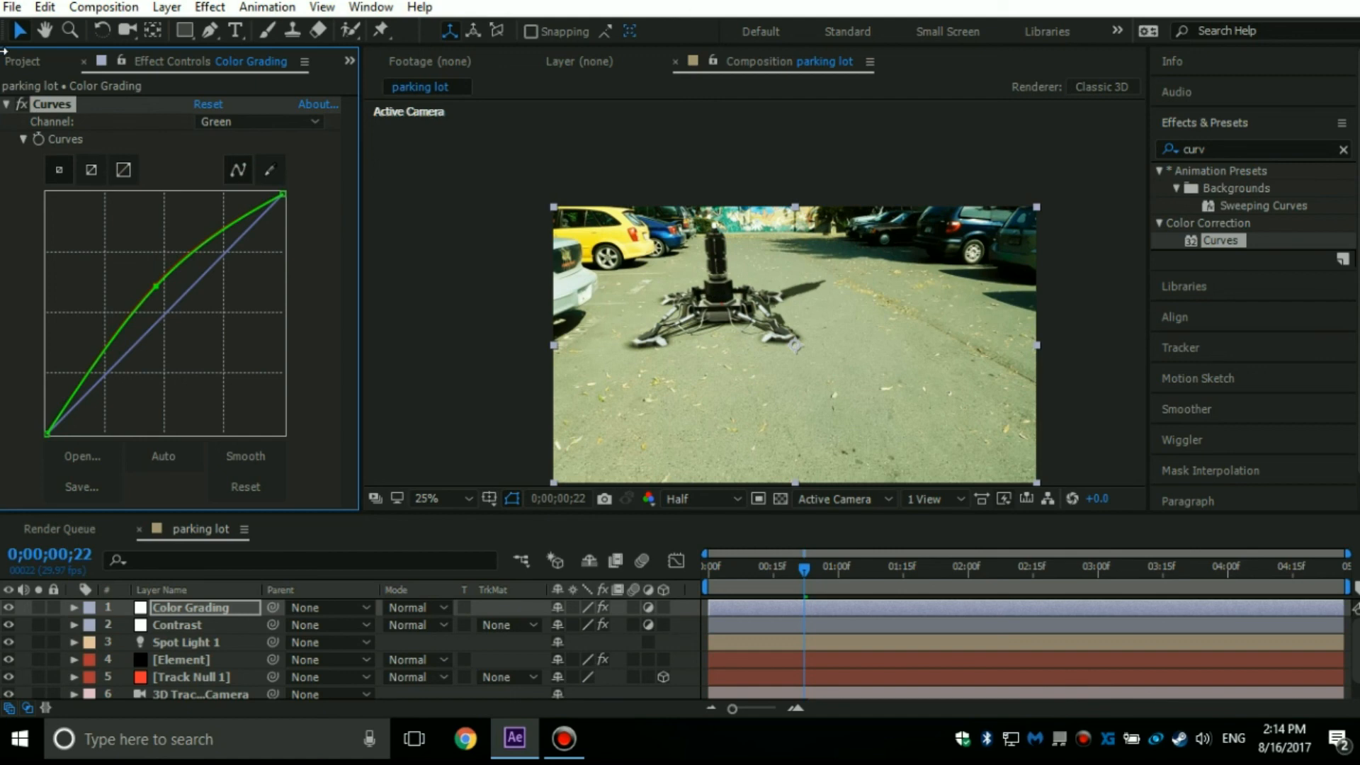
mouse_move(156, 286)
mouse_down()
mouse_move(90, 226)
mouse_move(162, 293)
mouse_move(146, 289)
mouse_move(148, 307)
mouse_up()
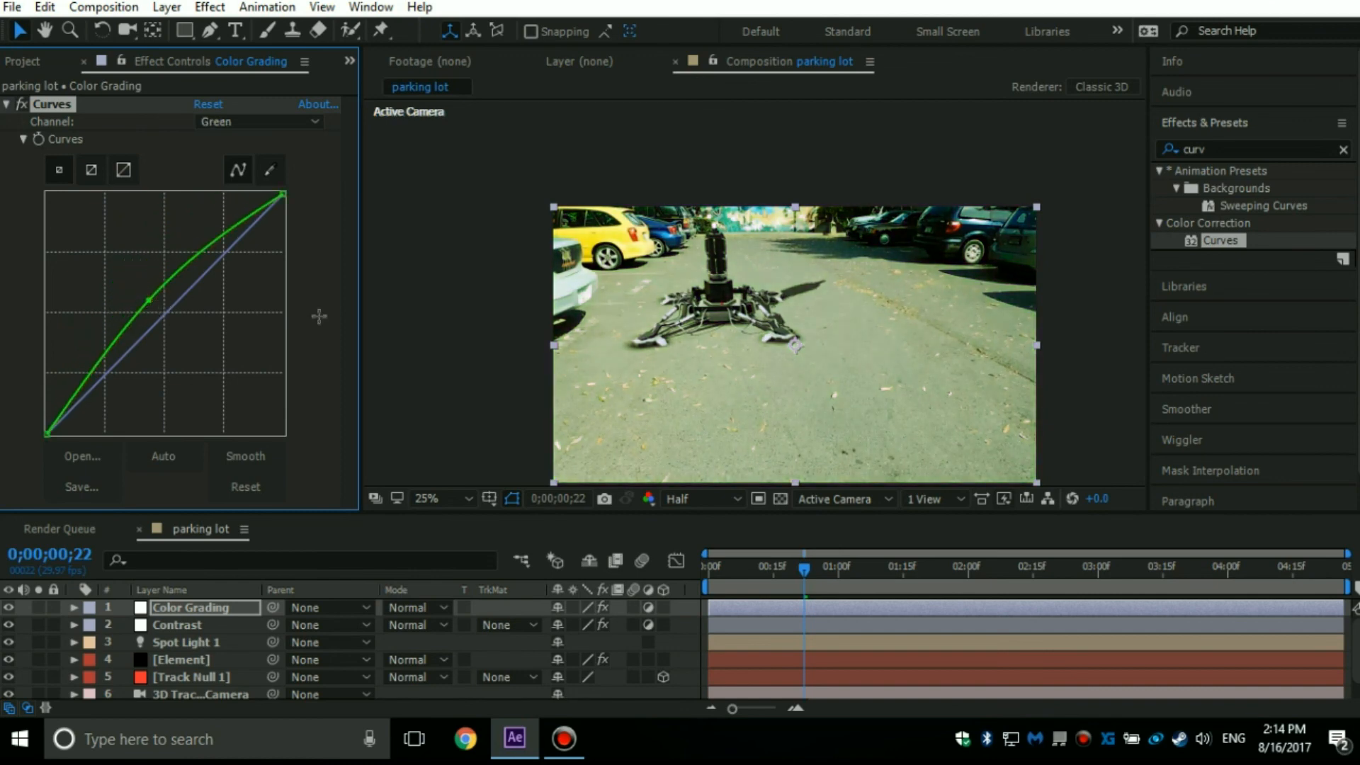
Examine the graded composite up close and as a whole, checking how the model and its shadow blend with the parking lot.
scroll(767, 282, up, 4)
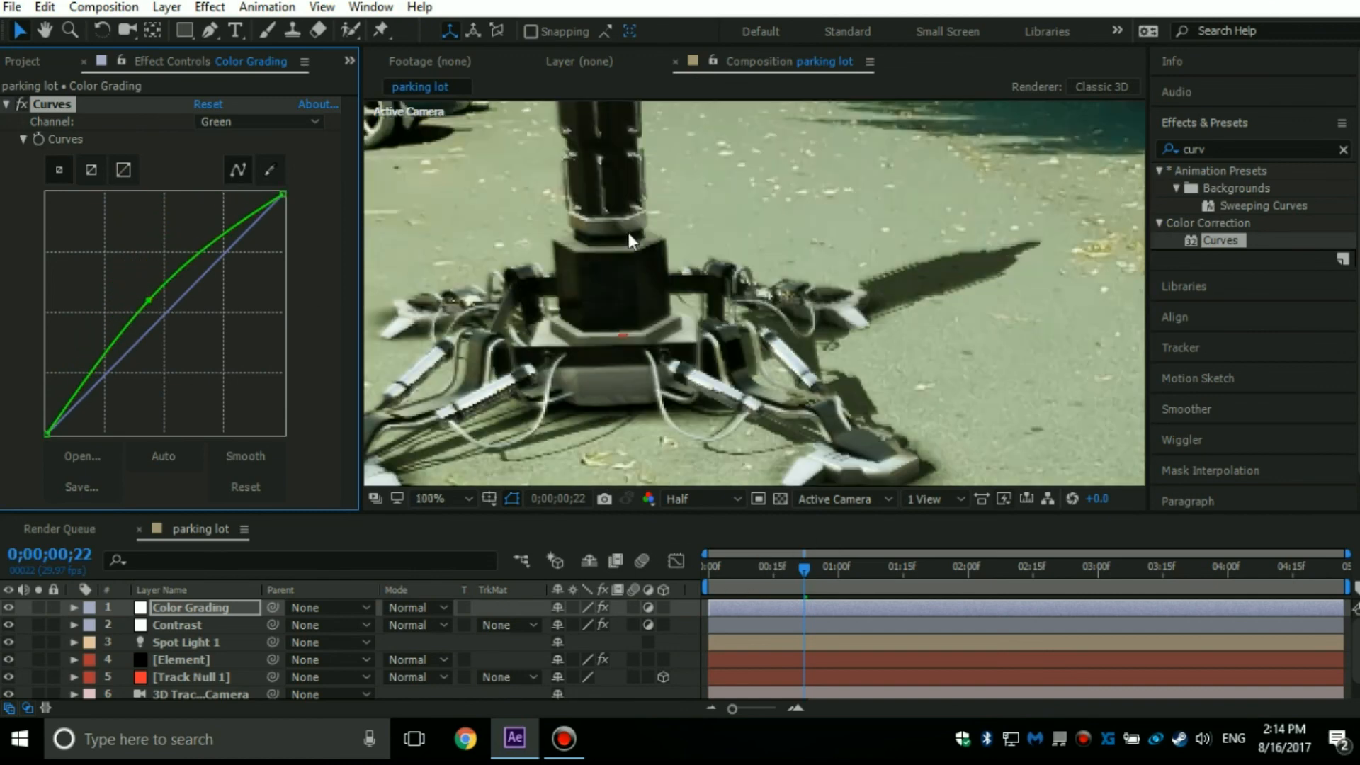
scroll(610, 279, down, 4)
scroll(670, 260, up, 2)
scroll(674, 274, up, 4)
scroll(762, 305, down, 4)
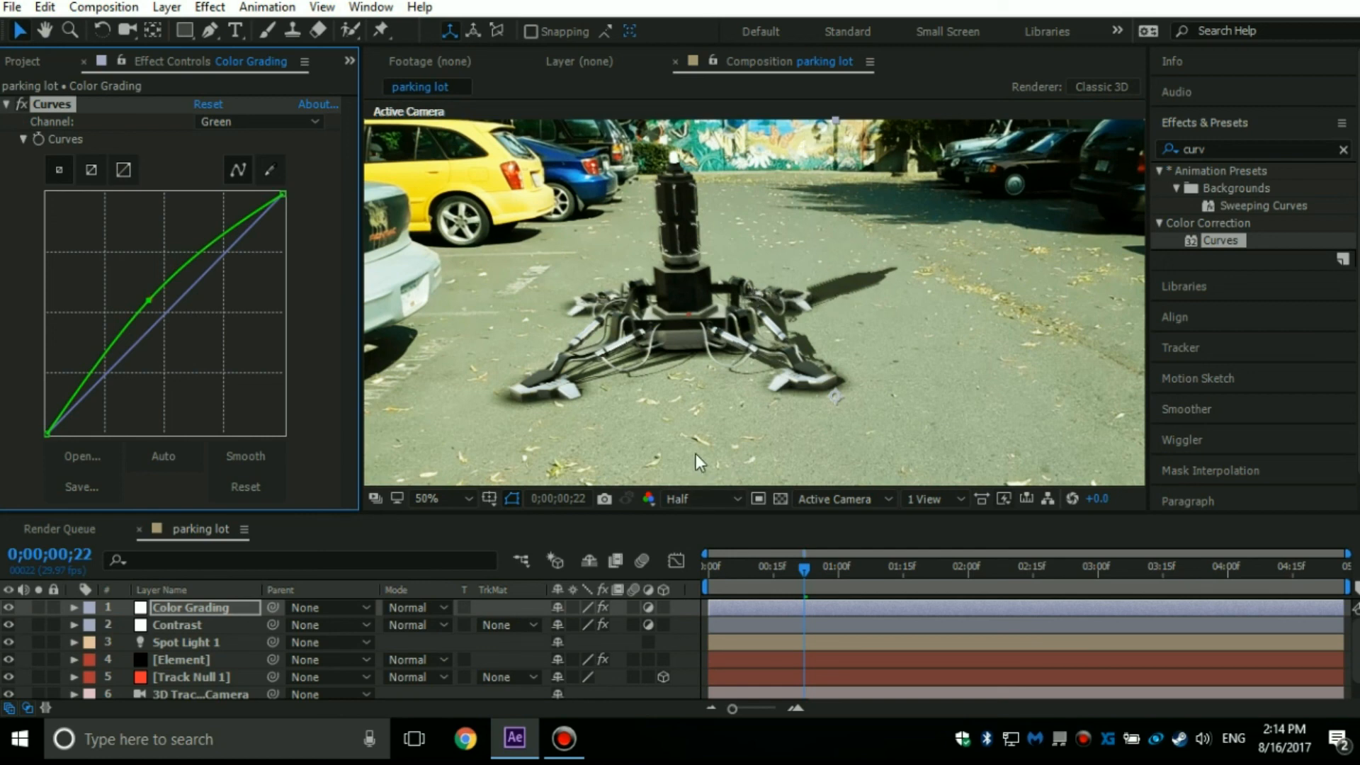
scroll(260, 673, down, 1)
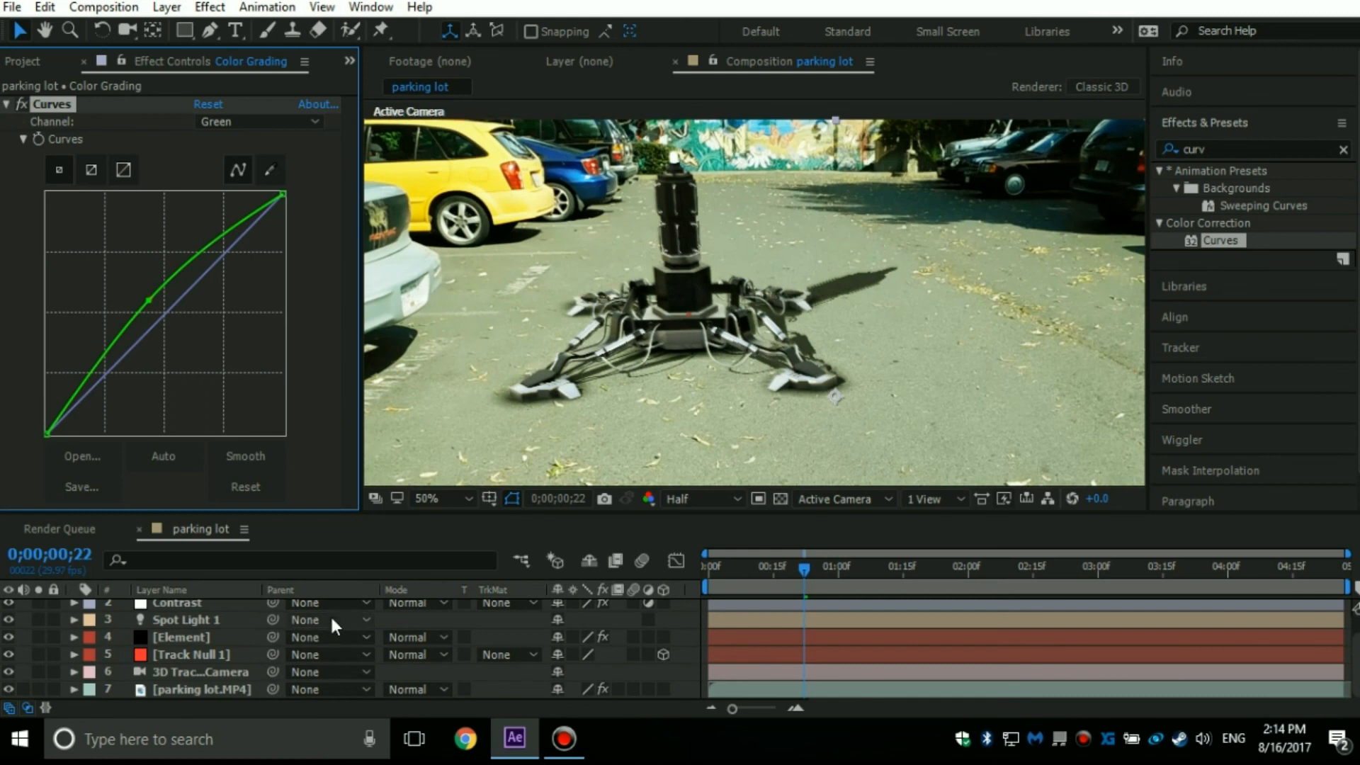
scroll(248, 653, up, 1)
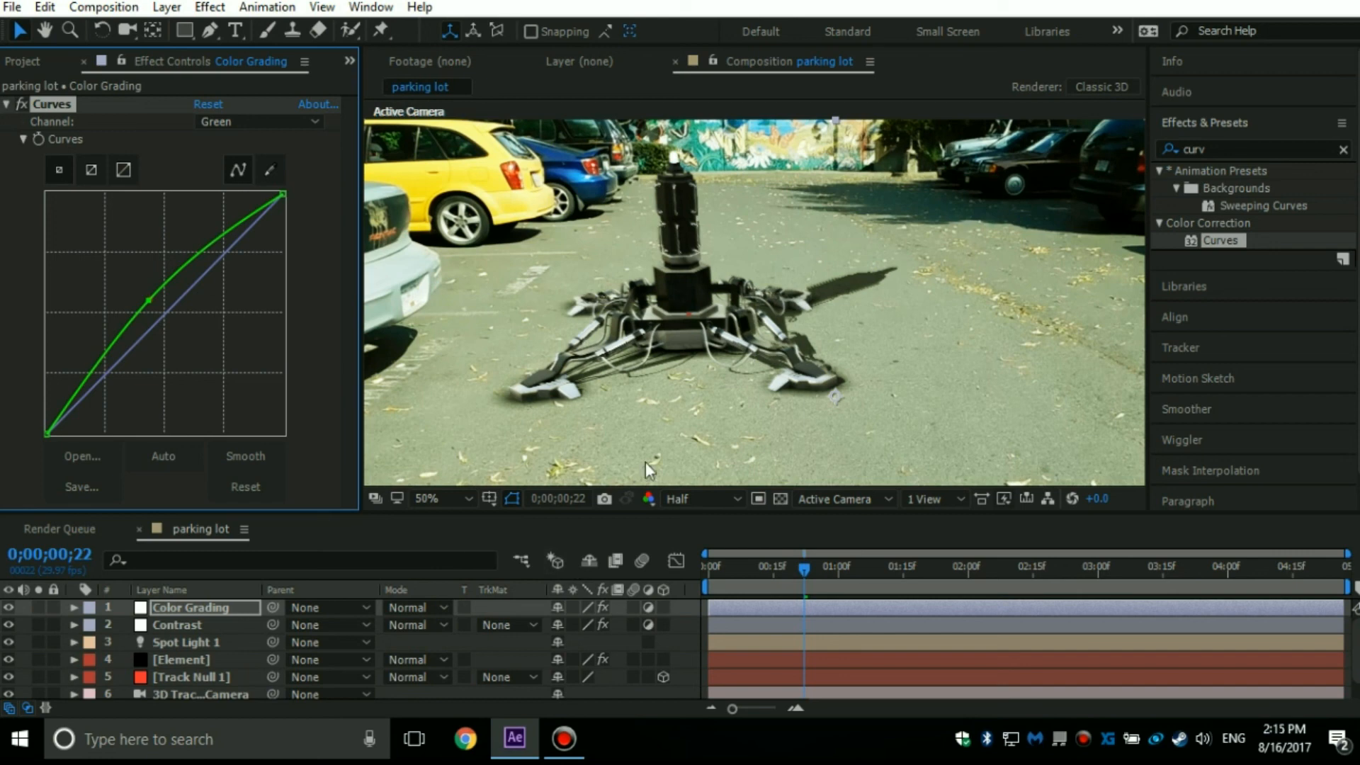
scroll(767, 230, down, 2)
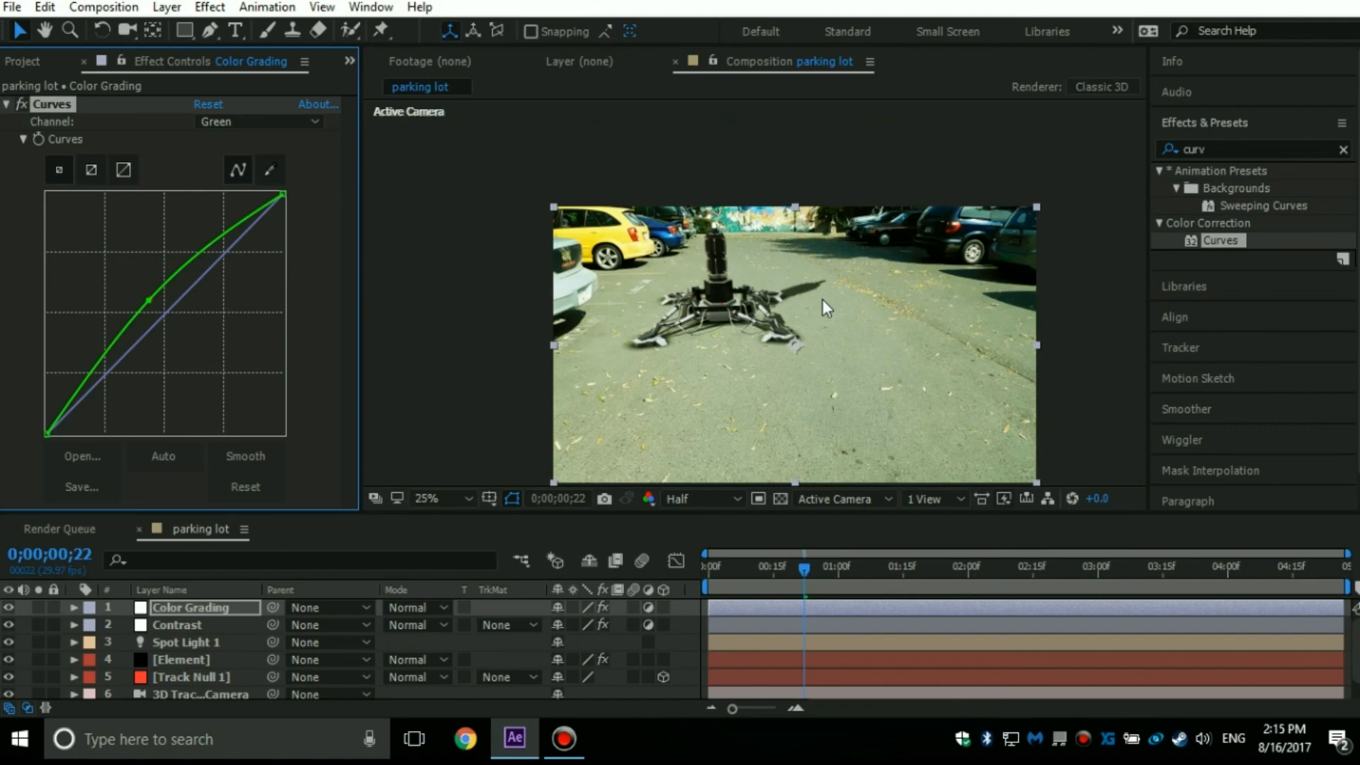